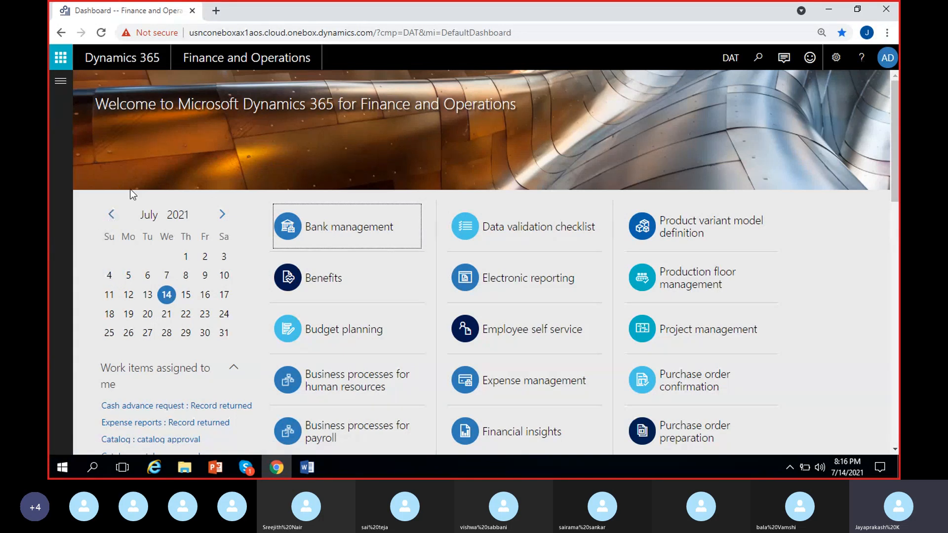
Step: Switch the active company from the legal entity list to USMF, Contoso Entertainment System USA
left_click(726, 58)
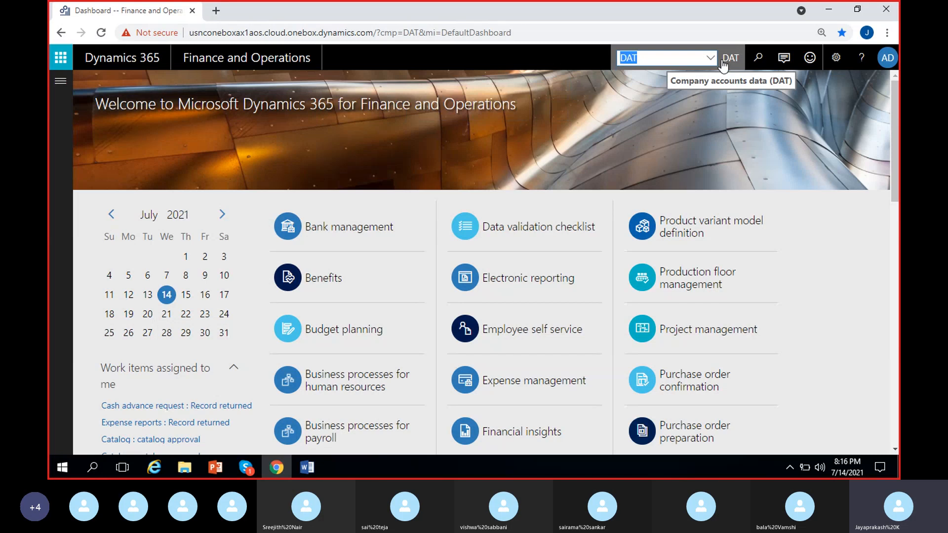
left_click(699, 58)
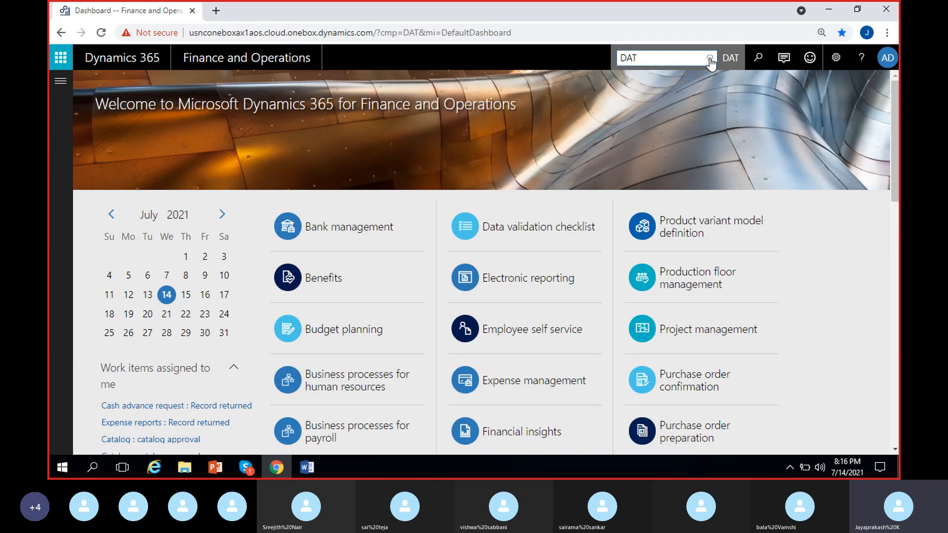
left_click(710, 58)
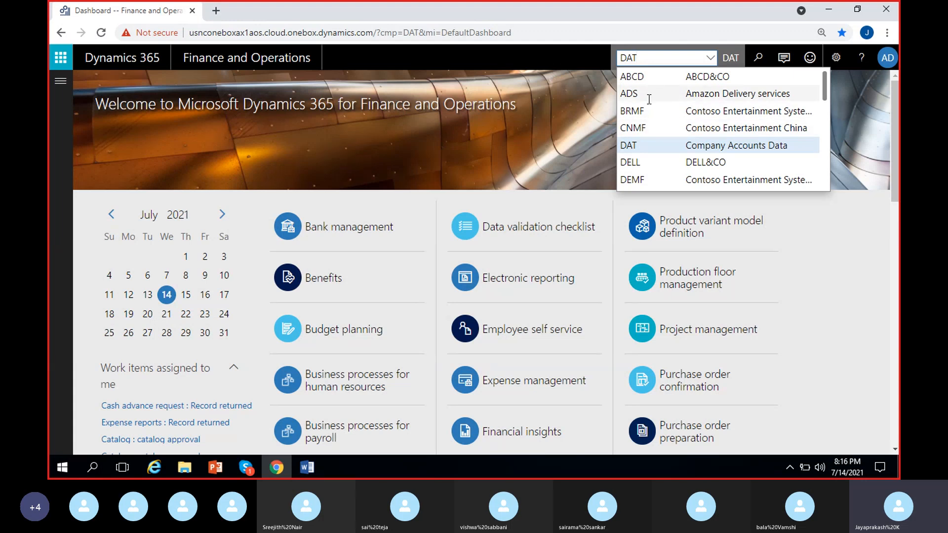
scroll(698, 101, "down", 4)
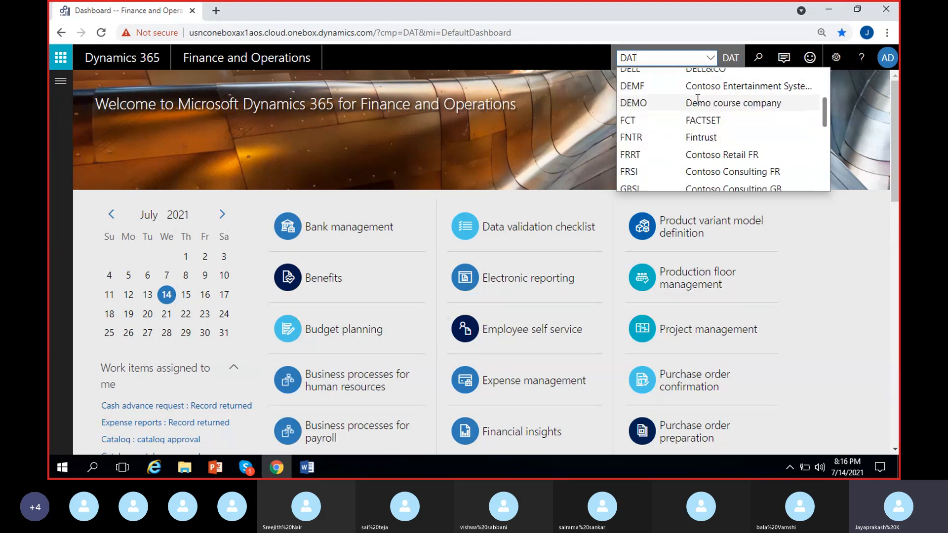
scroll(698, 101, "down", 3)
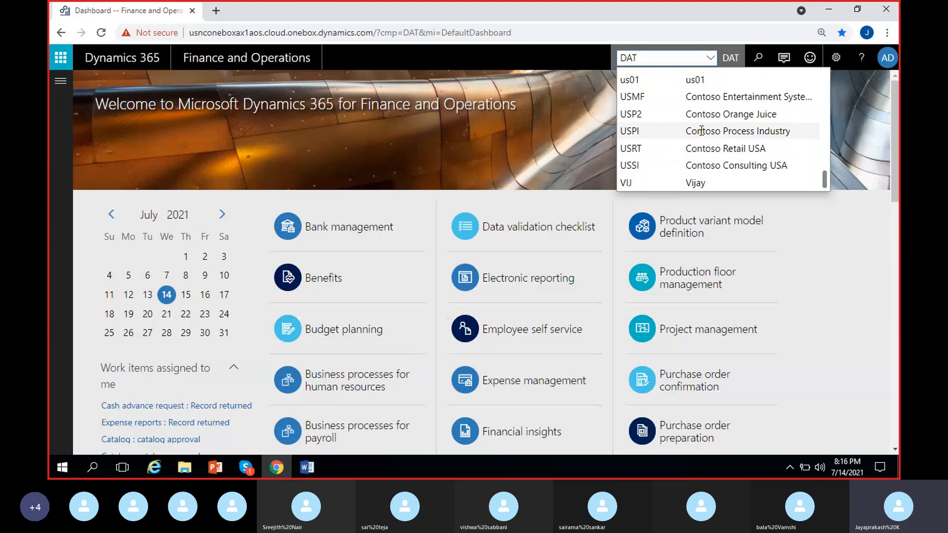
scroll(701, 130, "up", 4)
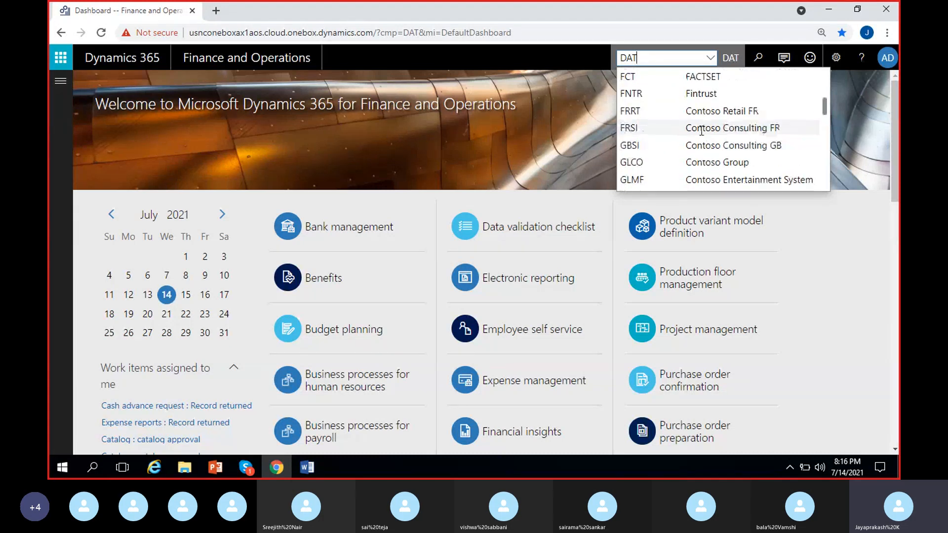
scroll(701, 130, "up", 3)
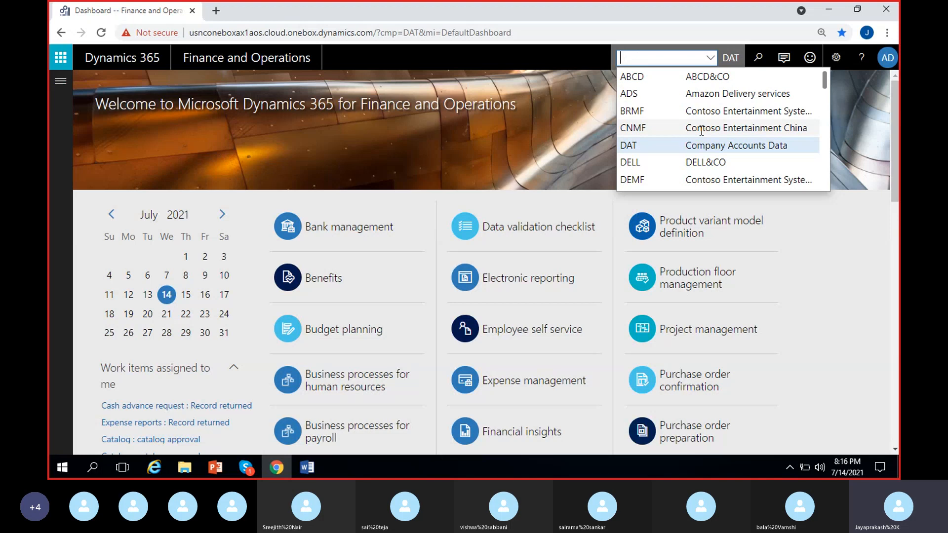
type("USMF")
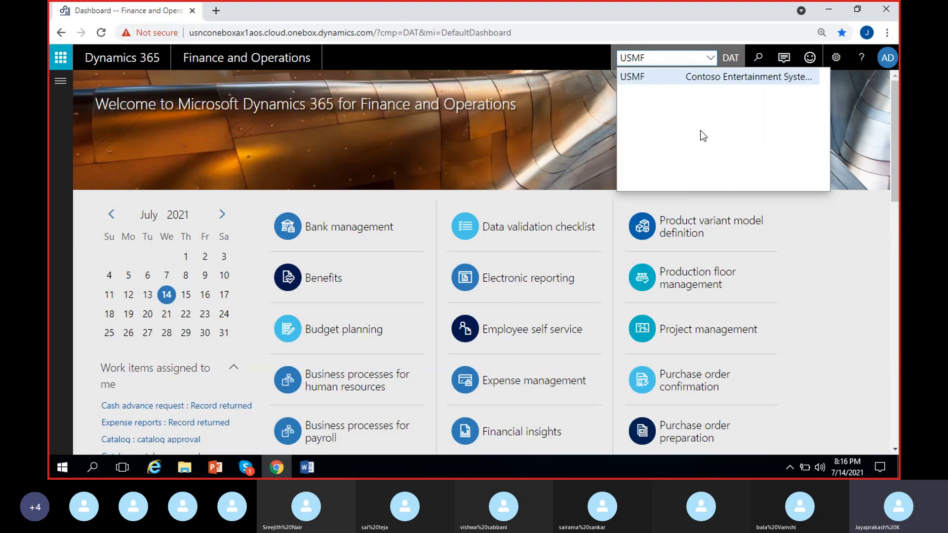
left_click(671, 79)
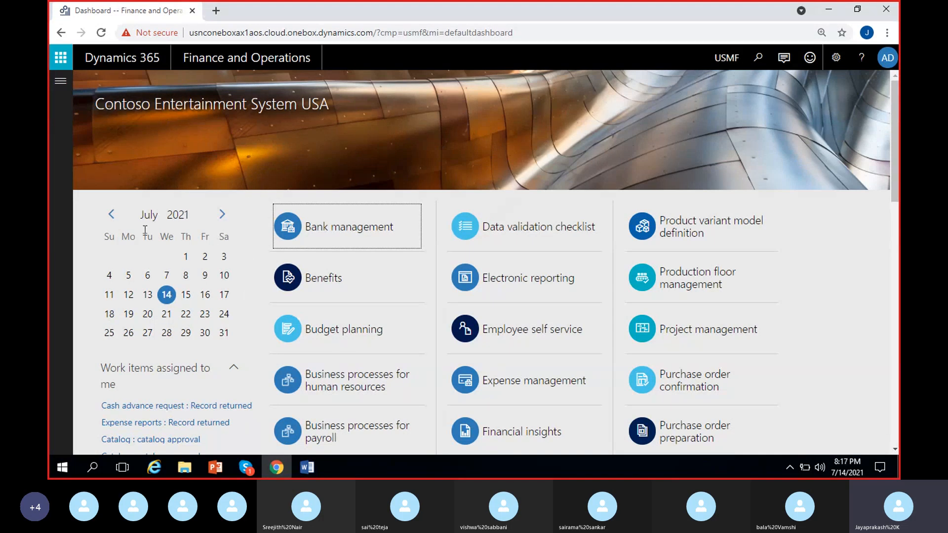
Step: Look over the workspace tiles, calendar and assigned work items on the USMF dashboard
scroll(256, 374, "down", 1)
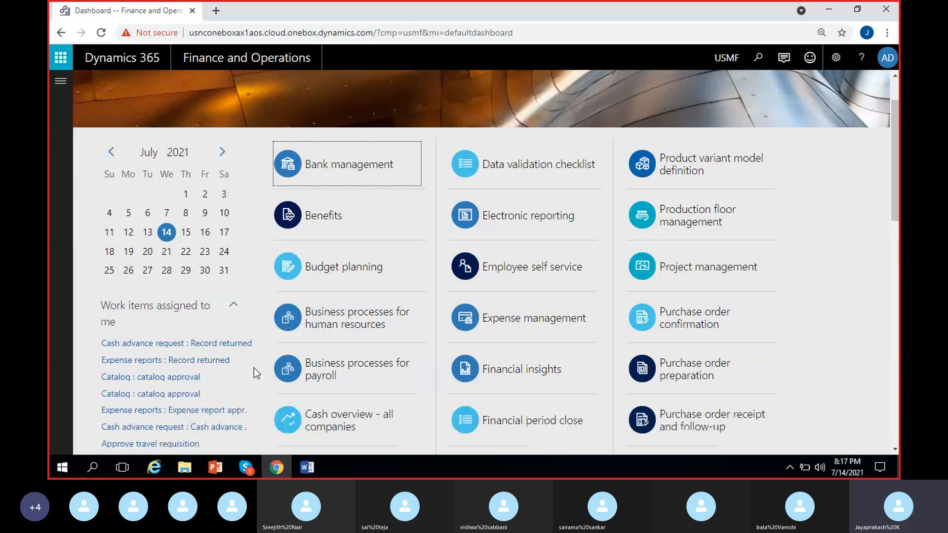
scroll(256, 374, "up", 1)
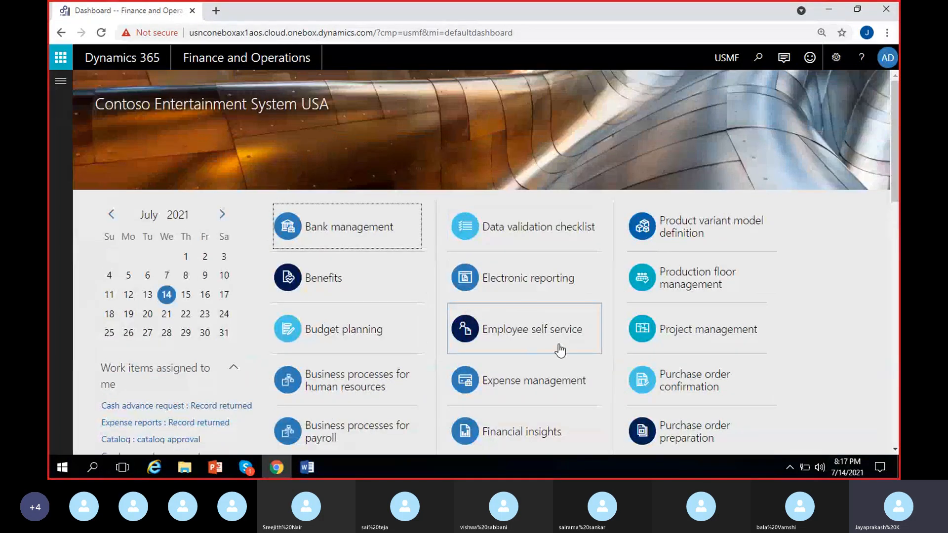
scroll(560, 351, "down", 2)
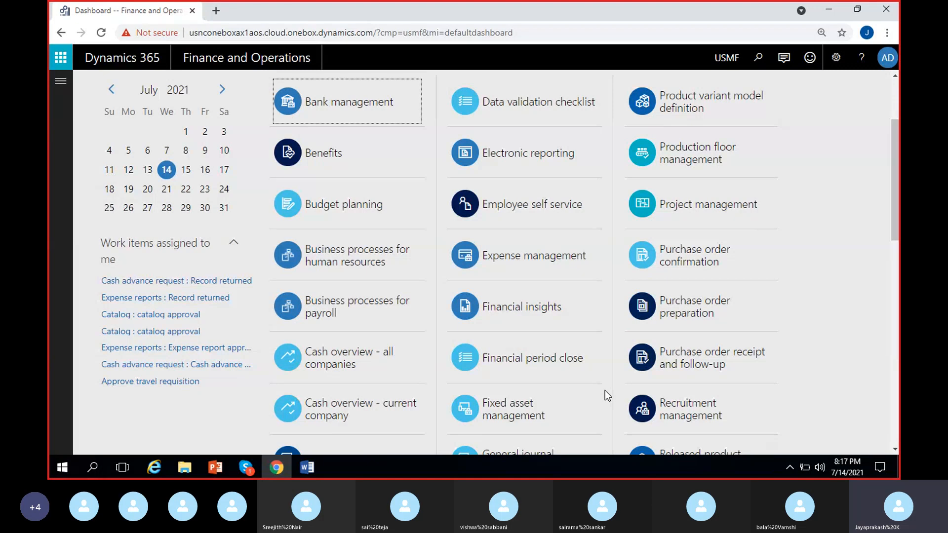
scroll(605, 390, "down", 1)
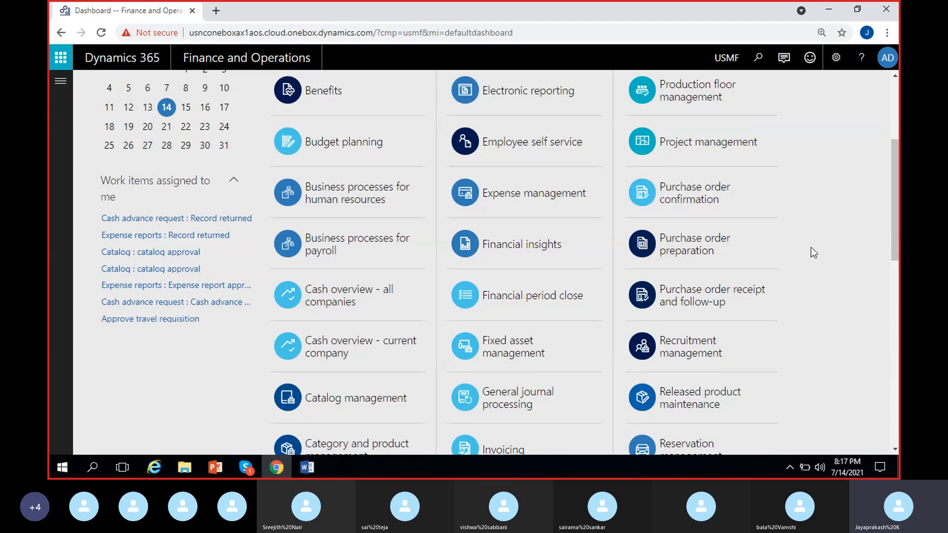
scroll(603, 381, "up", 1)
scroll(463, 379, "up", 2)
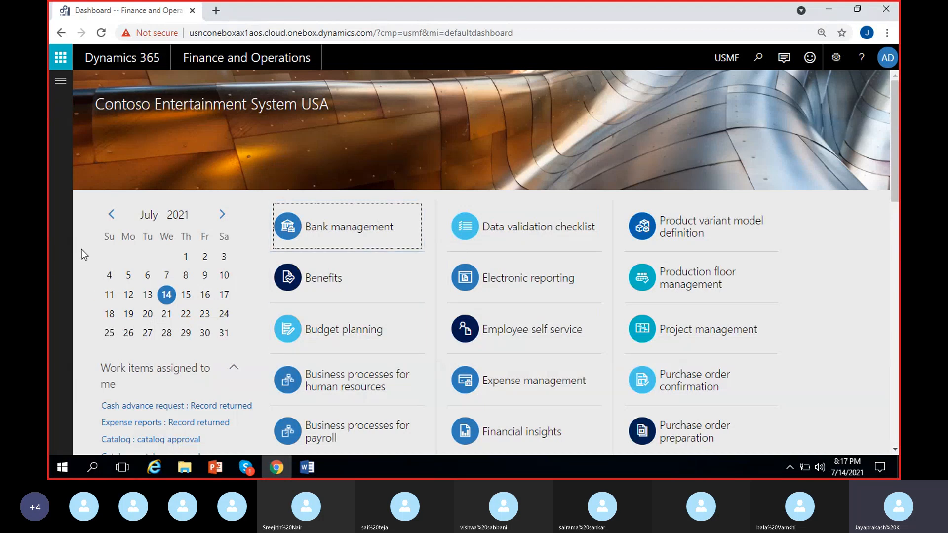
Step: Expand the main navigation and examine the full list of modules, from Accounts payable to Warehouse management
left_click(59, 84)
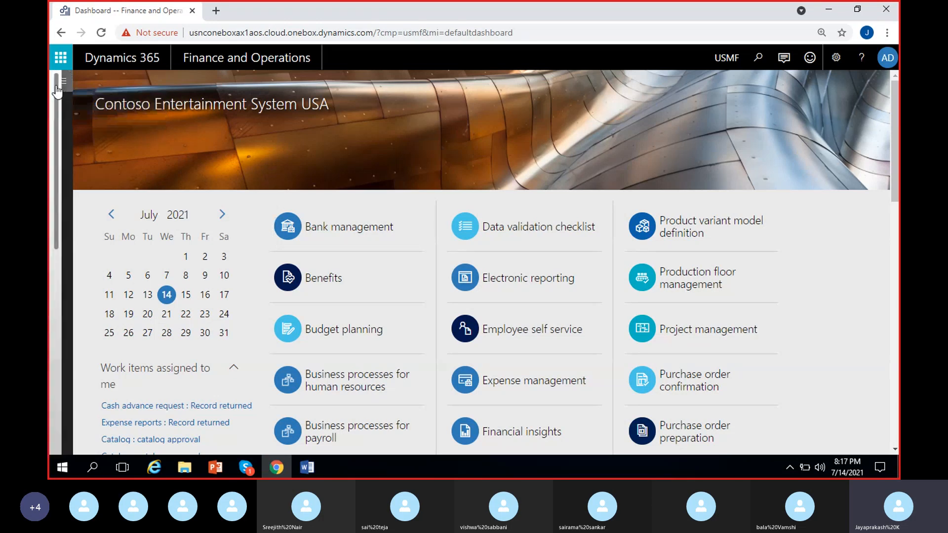
left_click(101, 92)
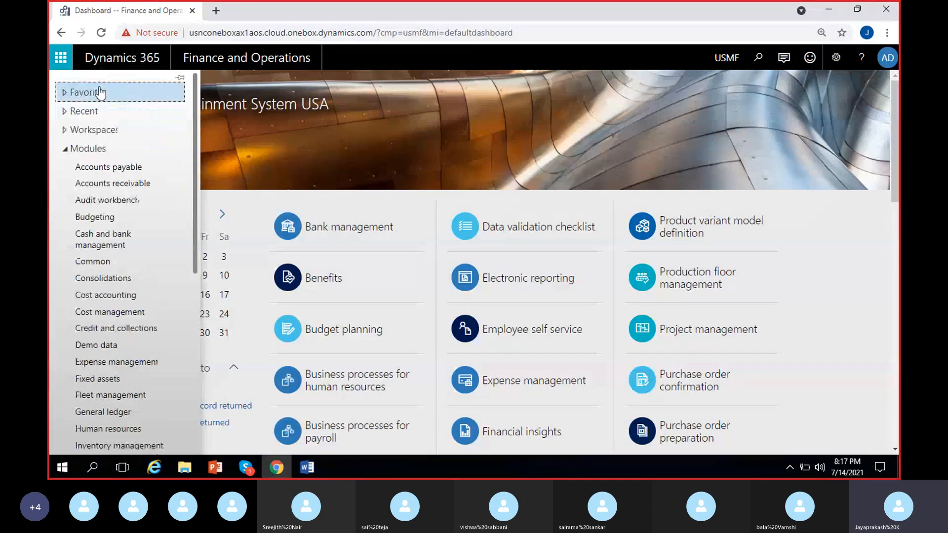
left_click(90, 150)
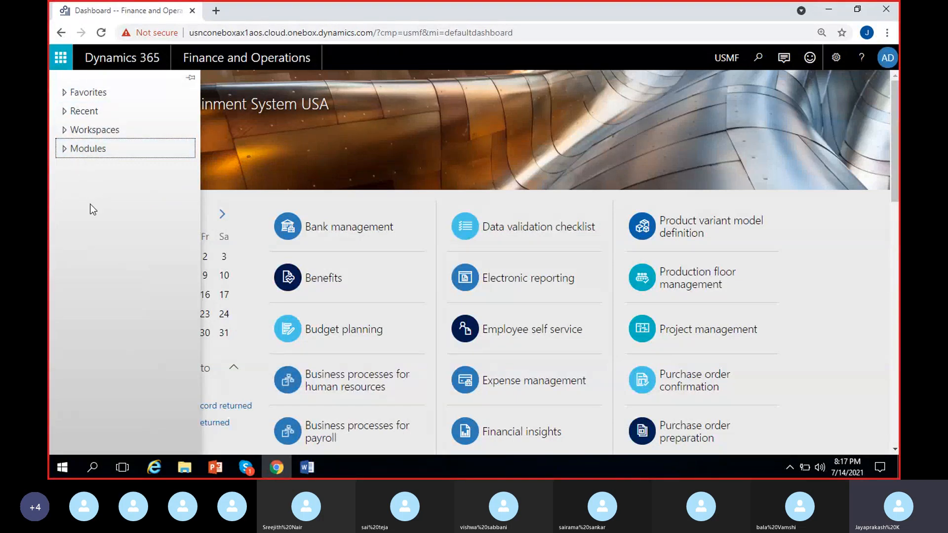
left_click(79, 149)
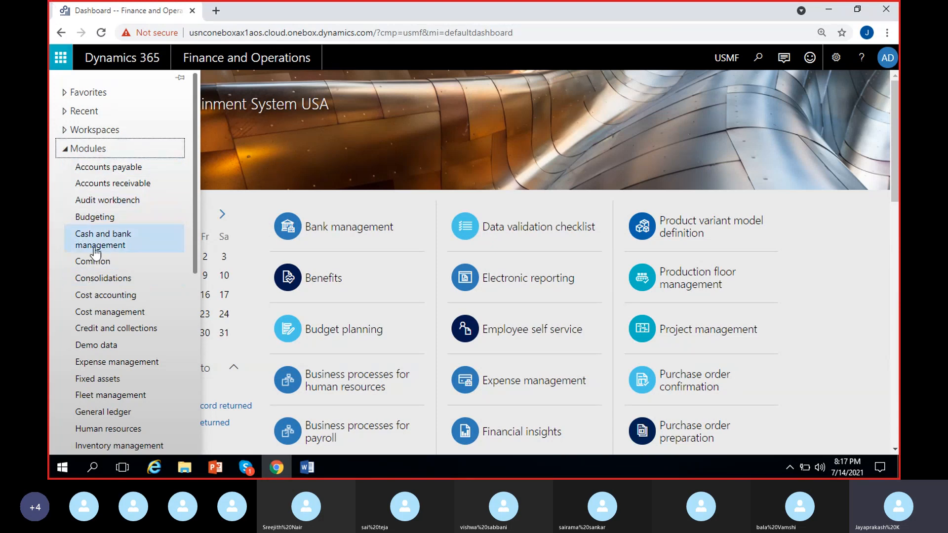
scroll(97, 249, "down", 3)
scroll(110, 255, "down", 5)
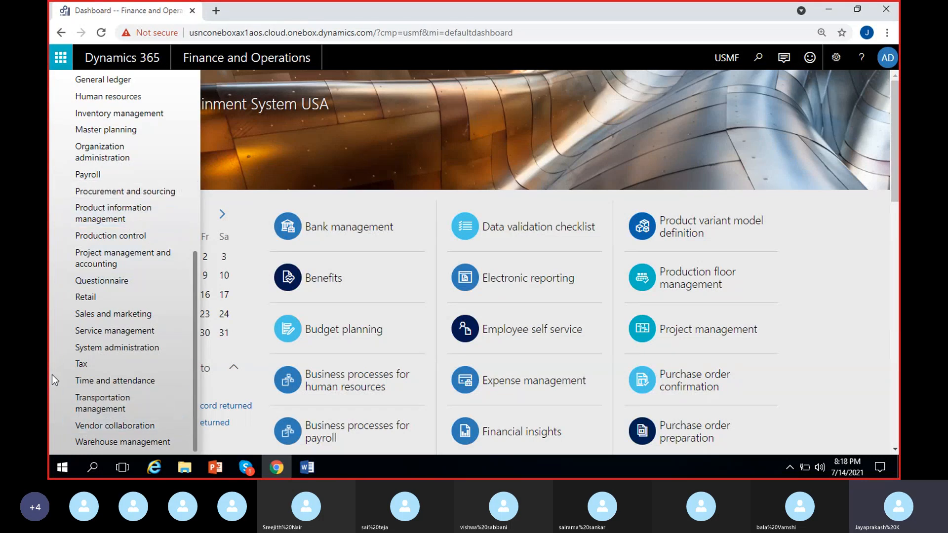
scroll(51, 375, "up", 5)
scroll(75, 346, "up", 2)
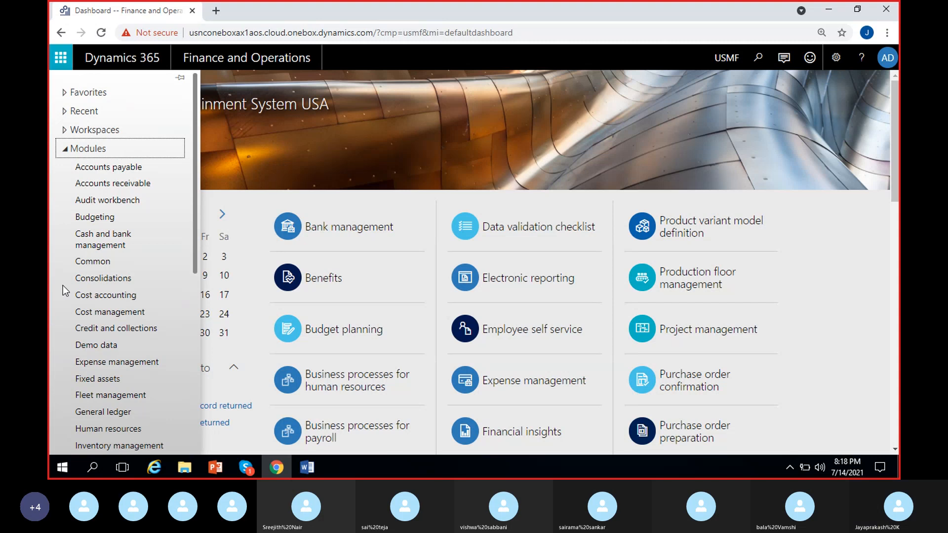
Step: Collapse the module list and examine the available workspaces in the main navigation
left_click(64, 148)
left_click(64, 131)
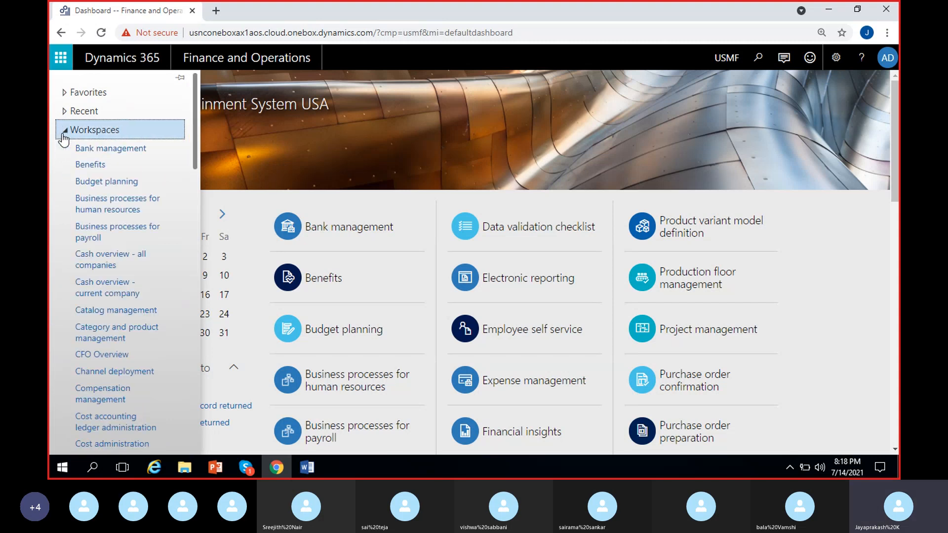
scroll(105, 335, "down", 3)
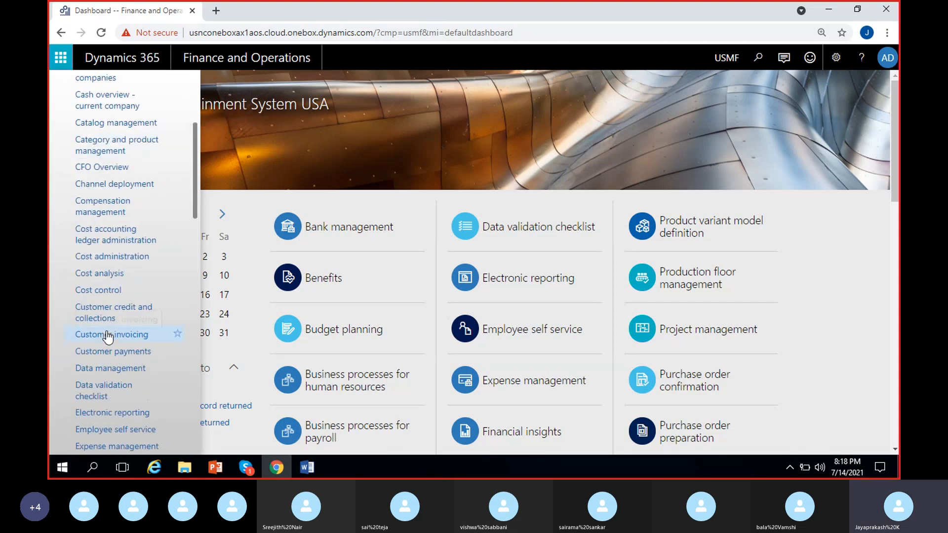
scroll(121, 312, "up", 3)
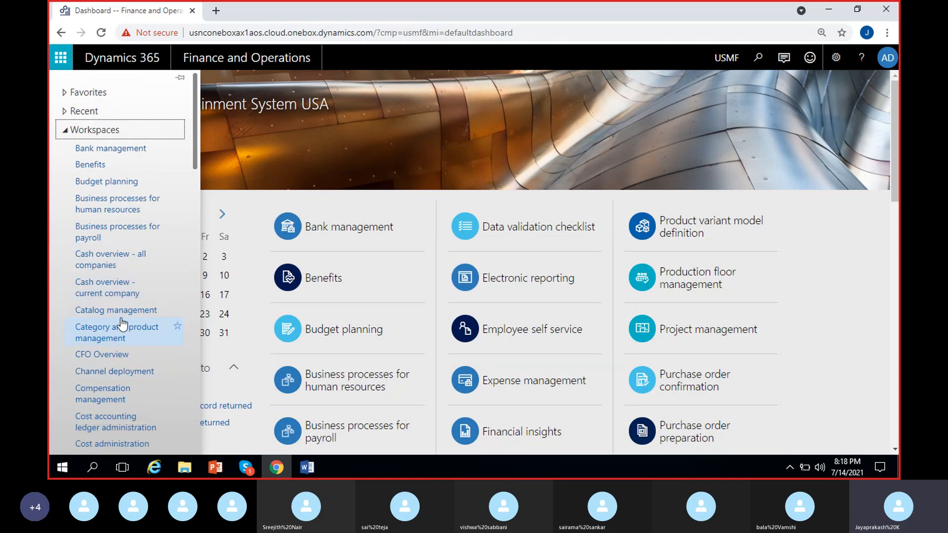
scroll(124, 322, "down", 1)
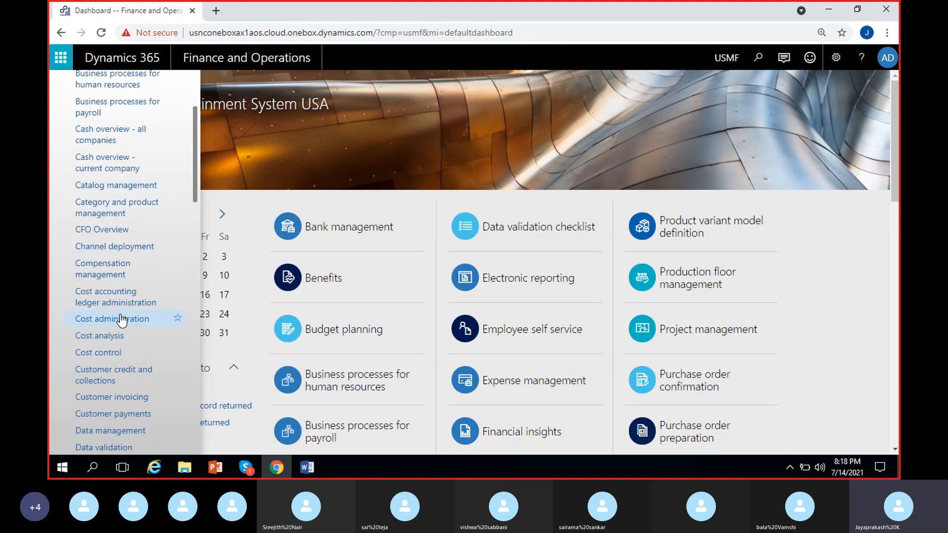
scroll(123, 318, "up", 1)
scroll(94, 326, "down", 1)
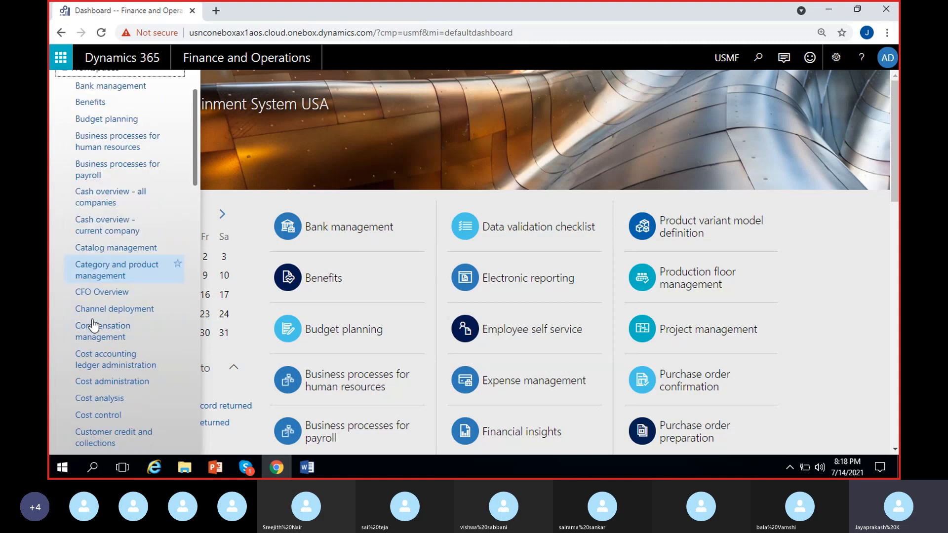
scroll(94, 326, "up", 1)
left_click(110, 133)
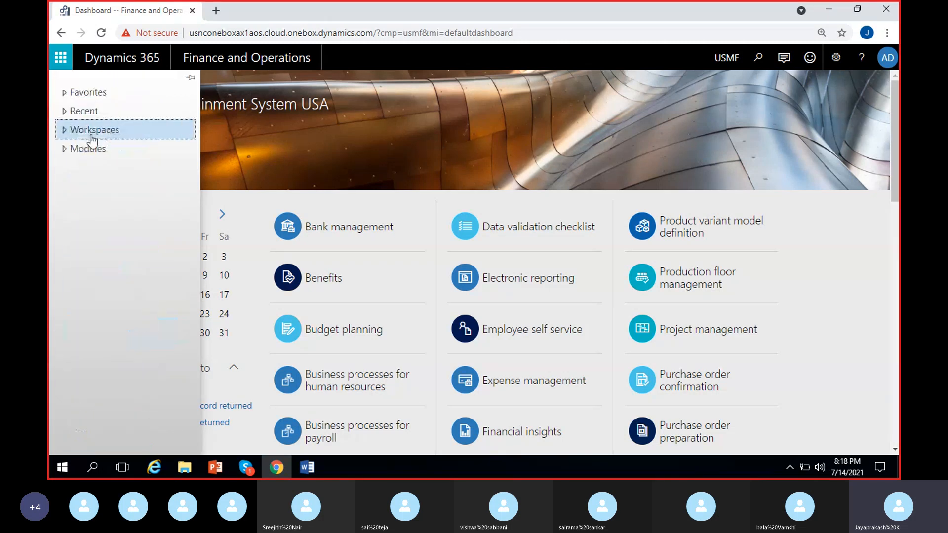
Step: Examine the recently opened pages in the main navigation
left_click(87, 154)
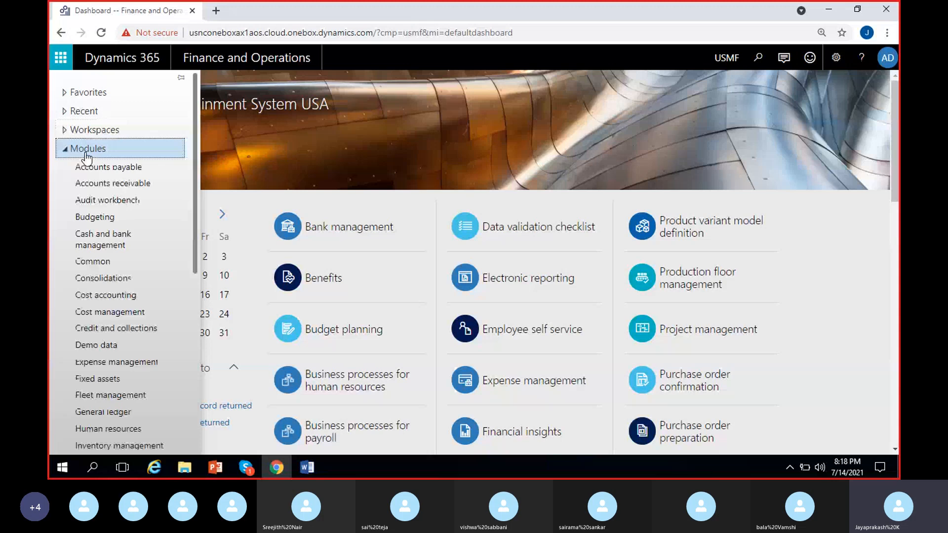
left_click(87, 153)
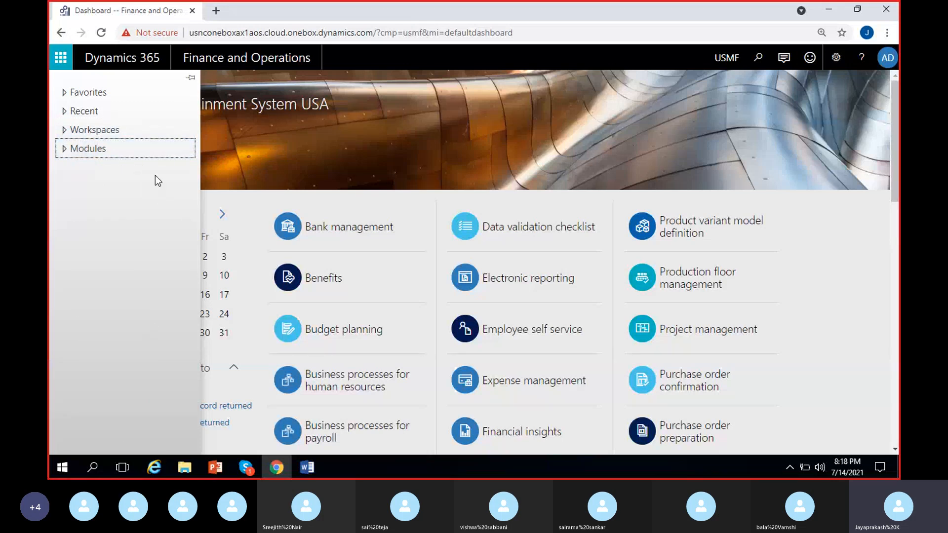
left_click(119, 113)
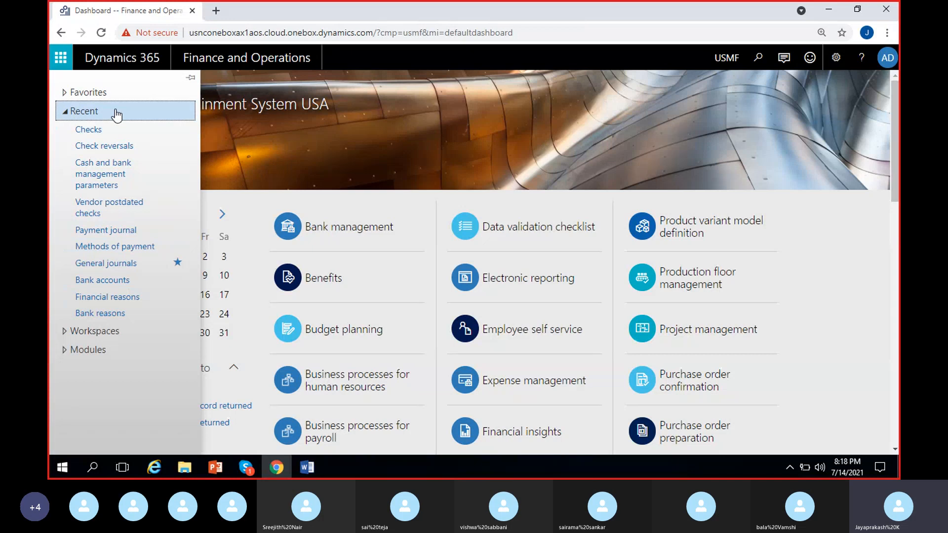
left_click(92, 115)
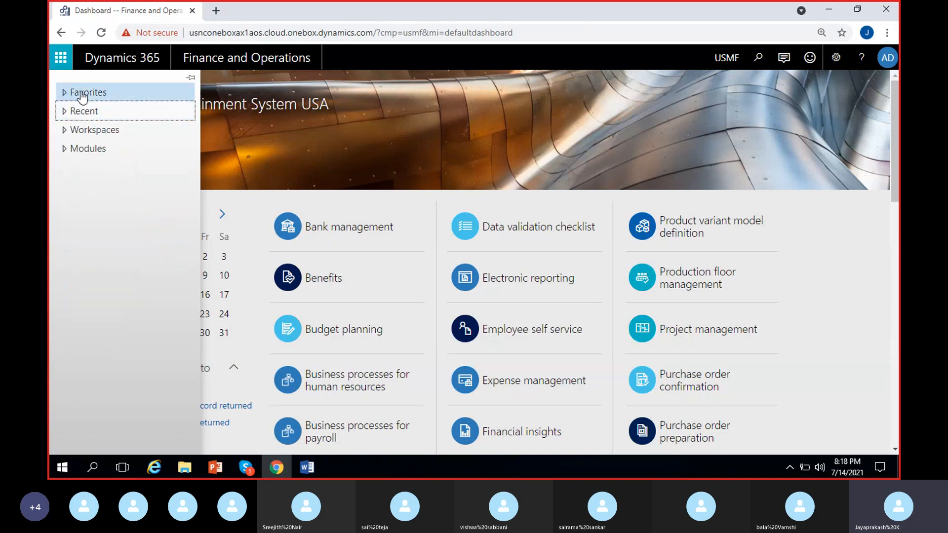
Step: Add the Vendors on hold page of the Accounts payable module to the favorites
left_click(83, 95)
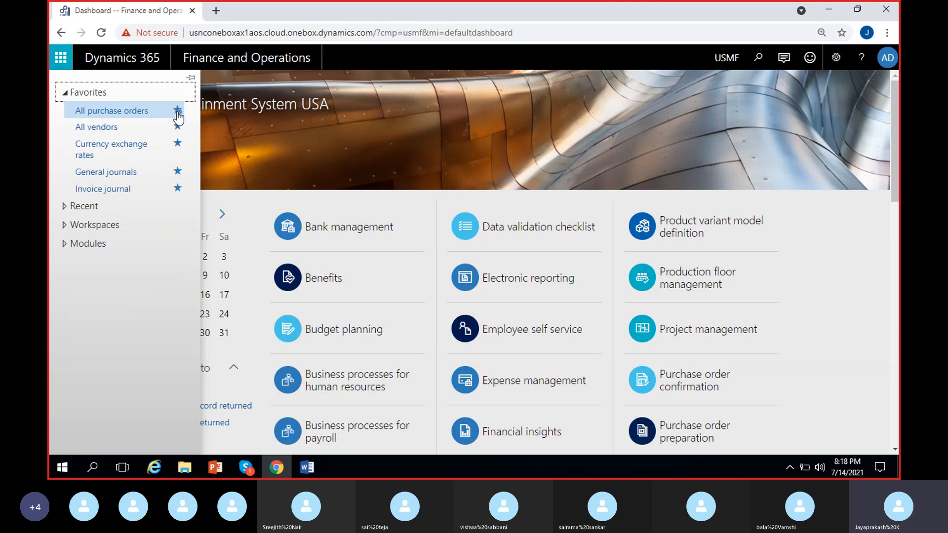
left_click(81, 244)
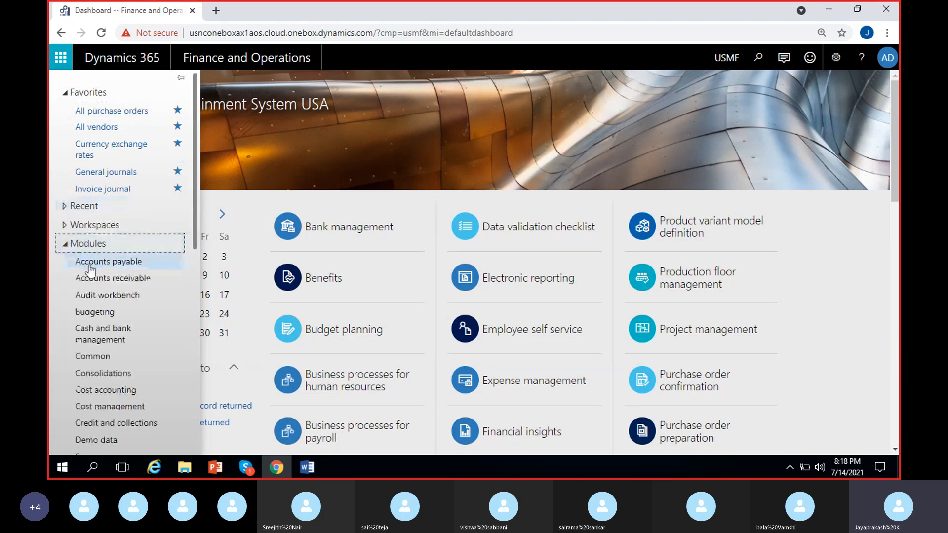
left_click(89, 267)
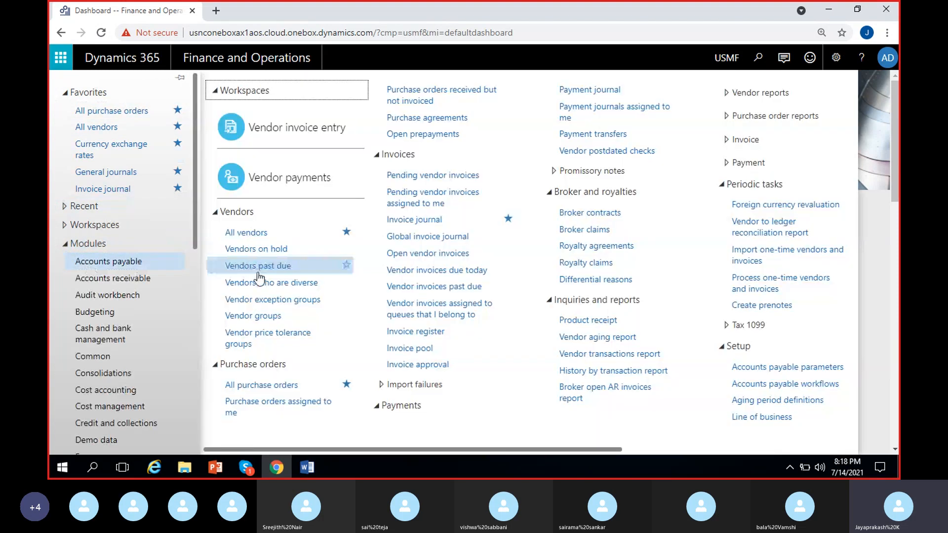
left_click(347, 249)
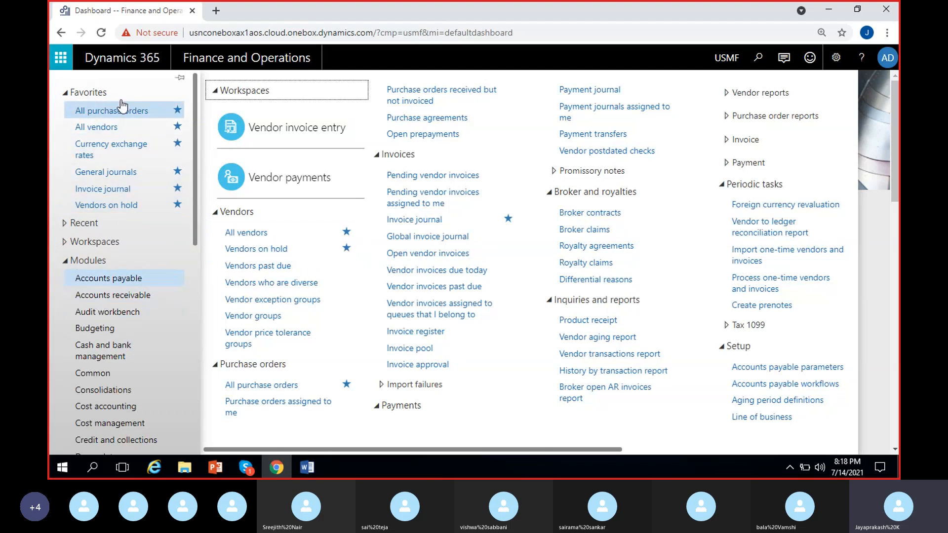
left_click(68, 92)
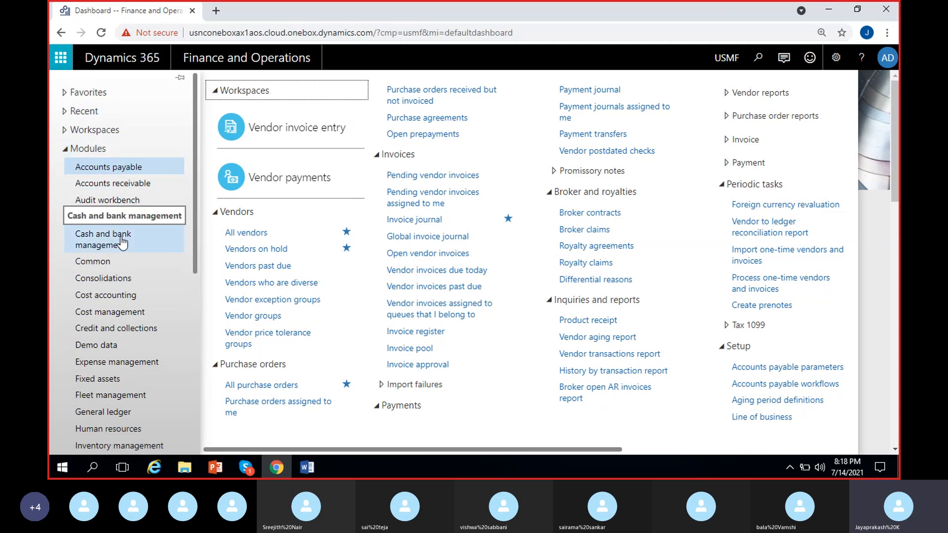
Step: Switch to the MS Dynamics 8 PM document in Word
left_click(307, 467)
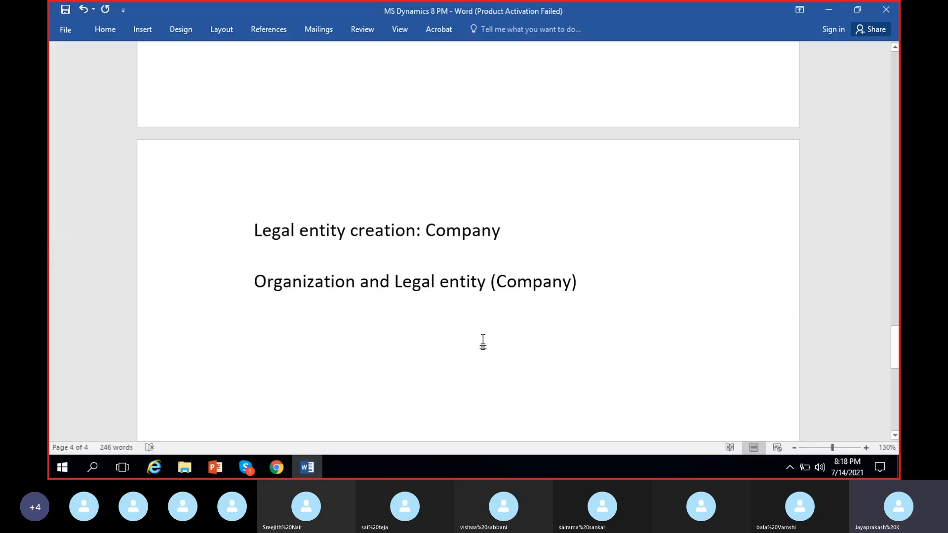
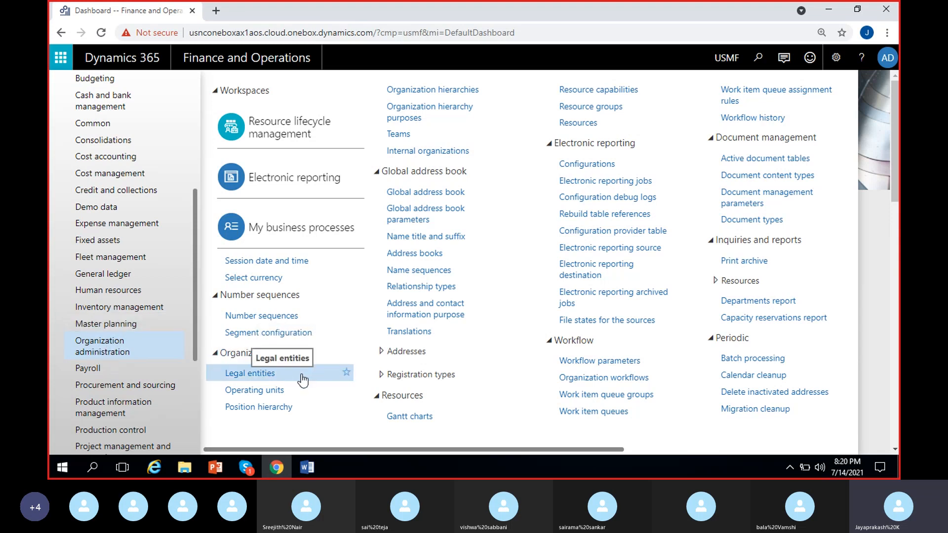
Step: Switch to the Word document and add the line "Organization administration > Organization > Legal entities" below "Organization and Legal entity (Company)"
left_click(307, 468)
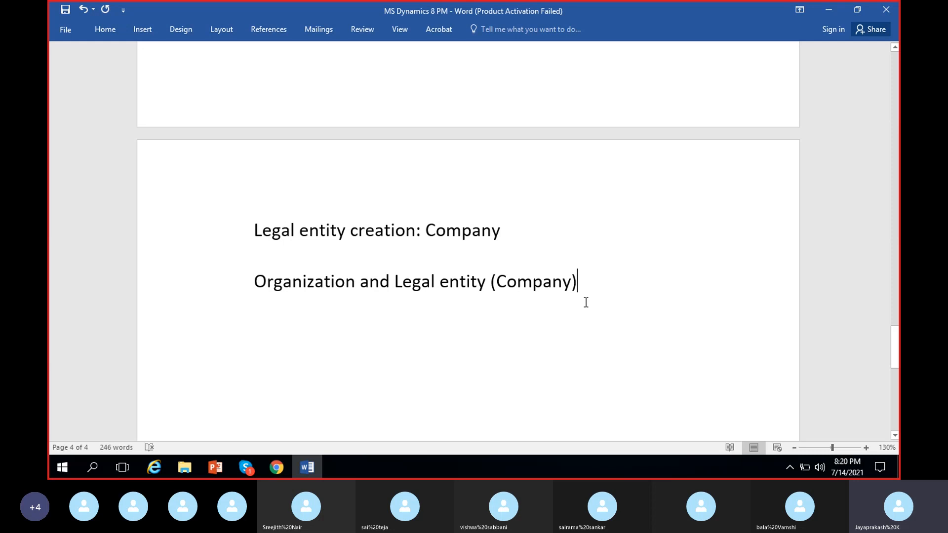
key("Return")
type("Or")
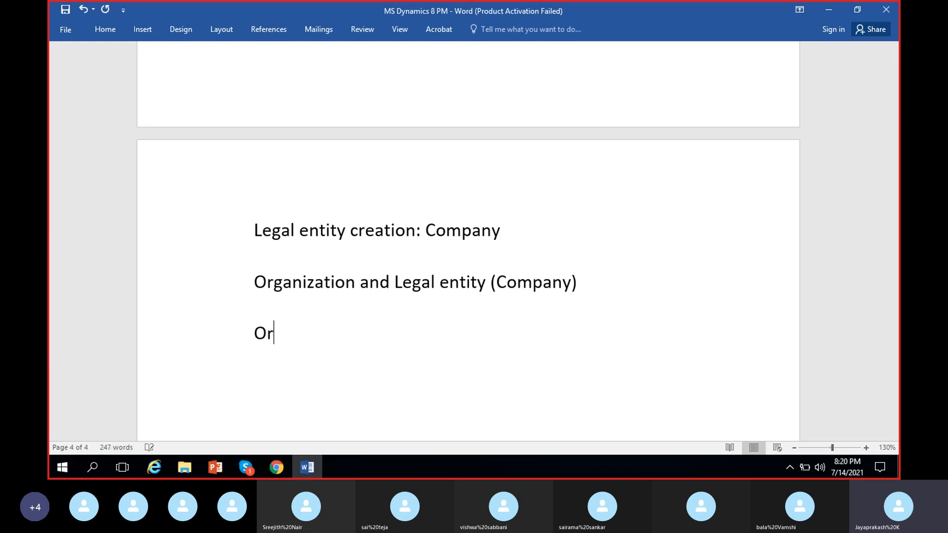
type("ganization")
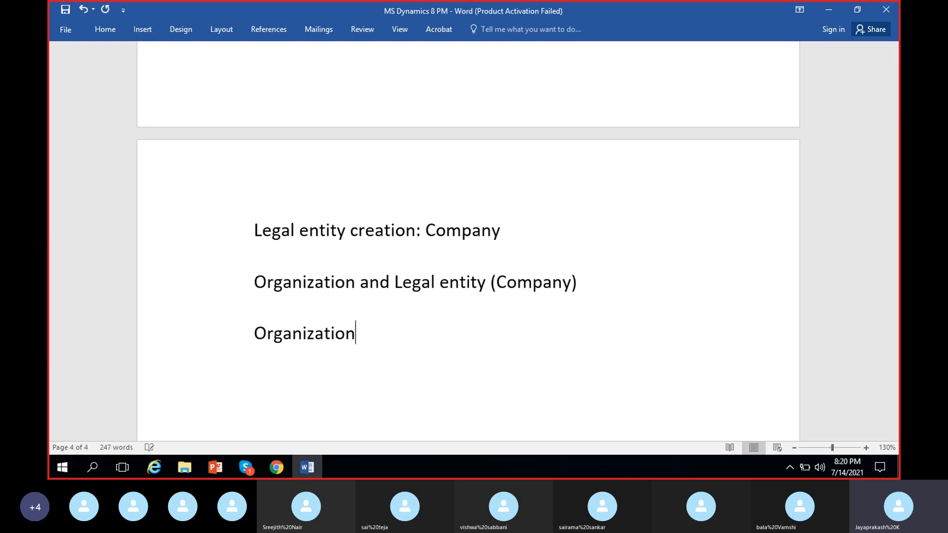
type(" administr")
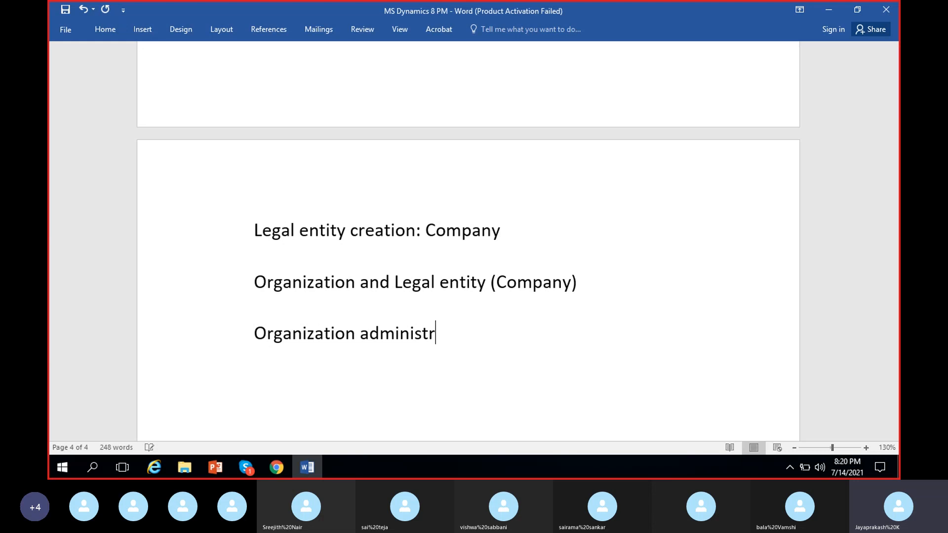
type("ation > ")
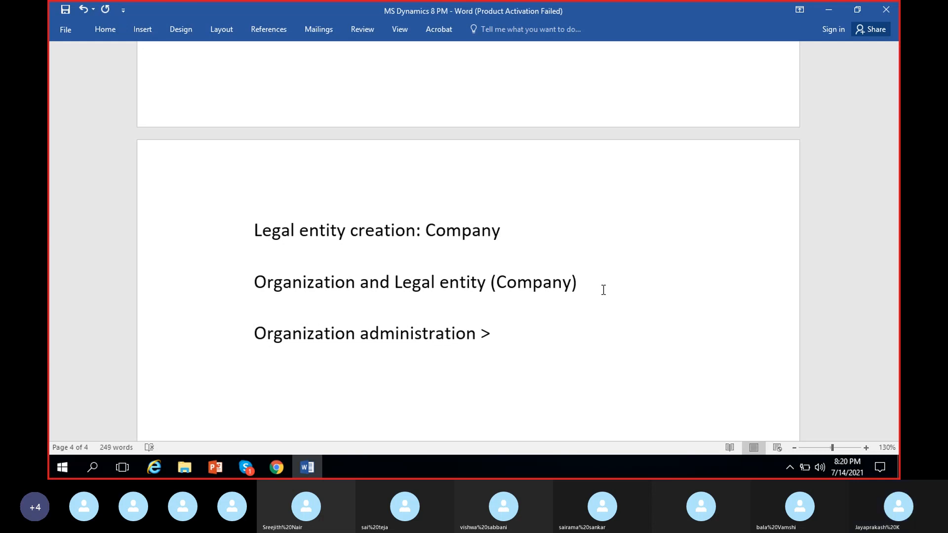
type("Organization ")
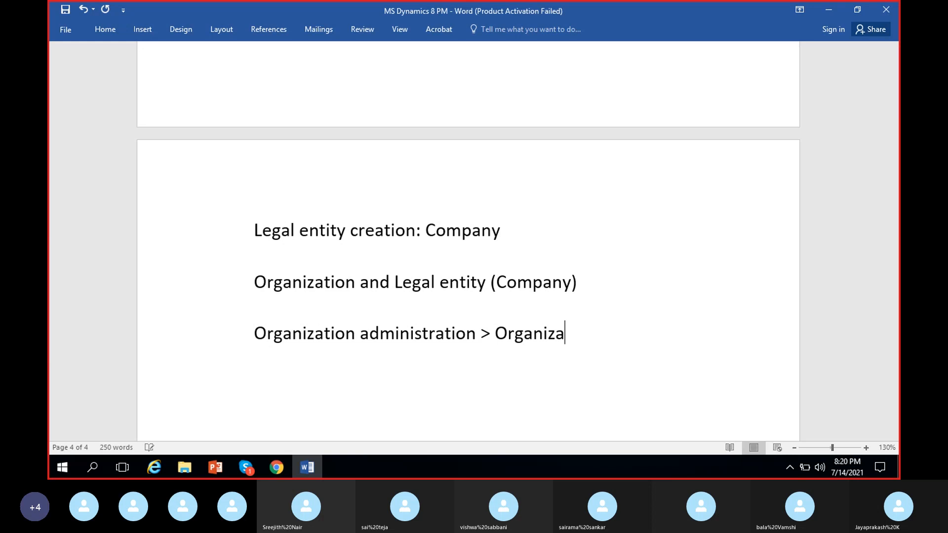
type("> Le")
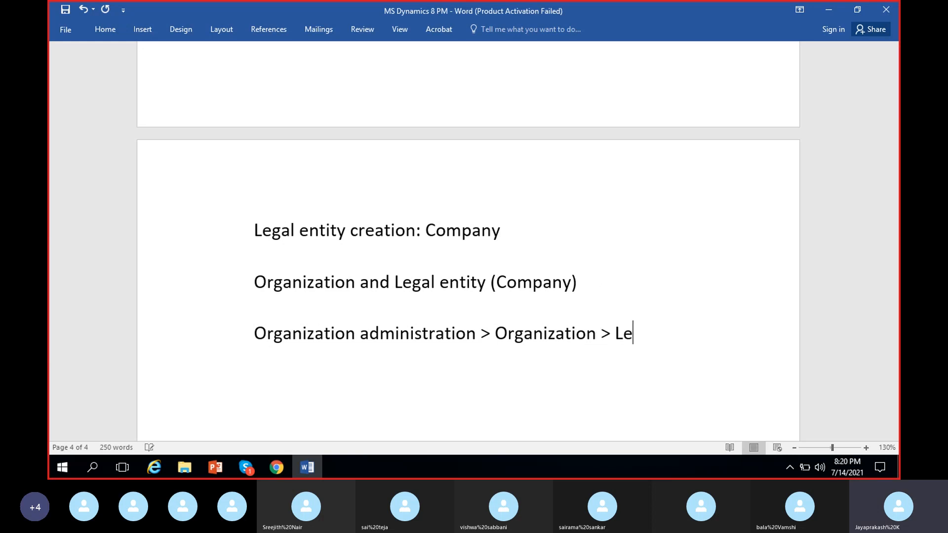
type("gal entities")
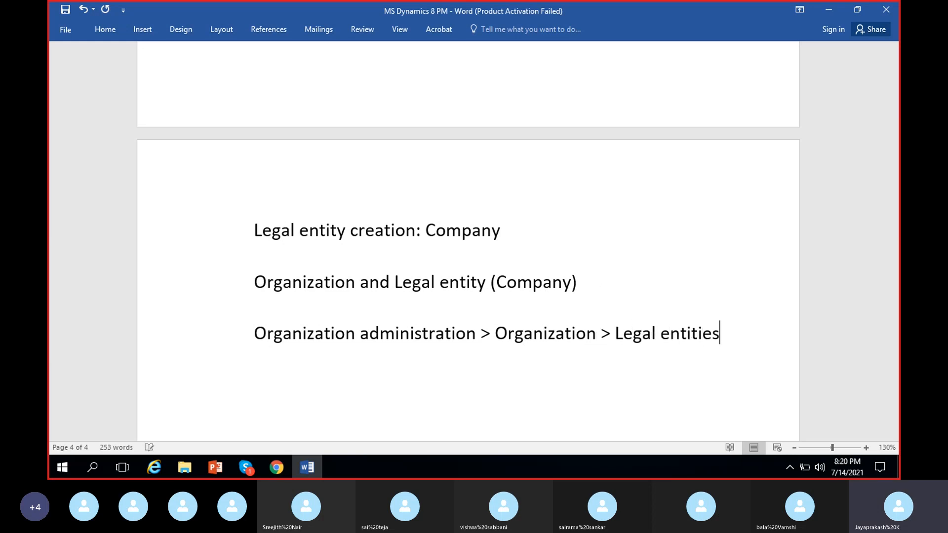
left_click(574, 309)
scroll(575, 316, "down", 1)
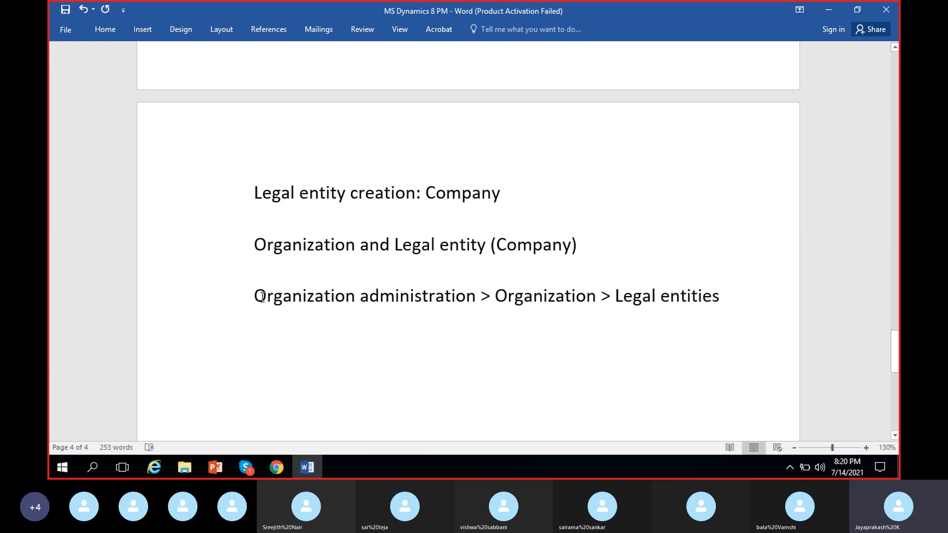
left_click_drag(255, 296, 709, 287)
left_click(472, 335)
left_click(256, 295)
left_click(307, 295)
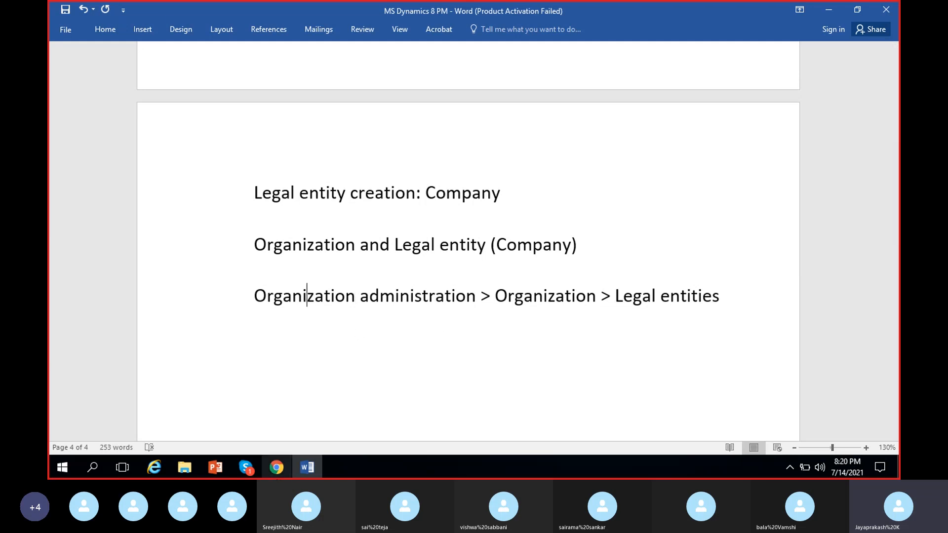
Step: Switch back to Dynamics 365 in Chrome, open the Legal entities page of Organization administration, and dismiss its edit notice
mouse_move(276, 475)
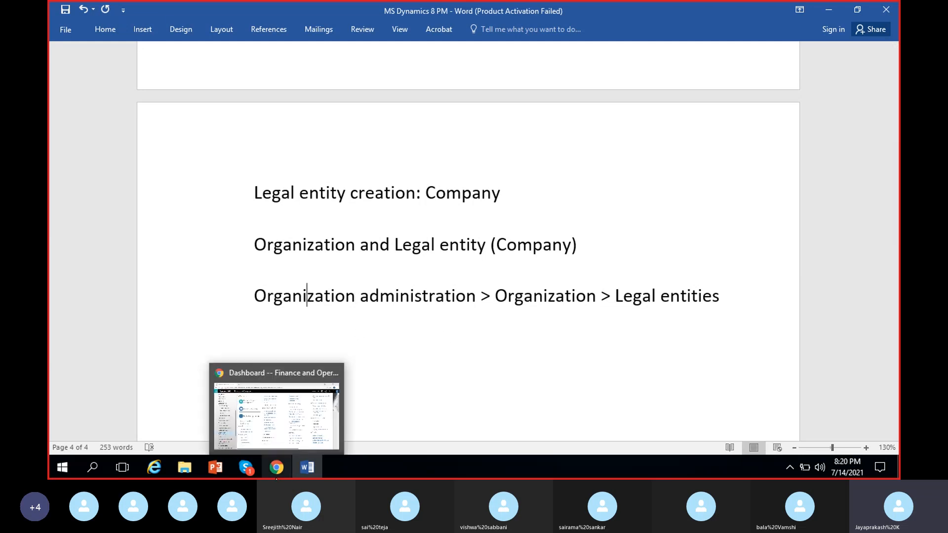
left_click(287, 428)
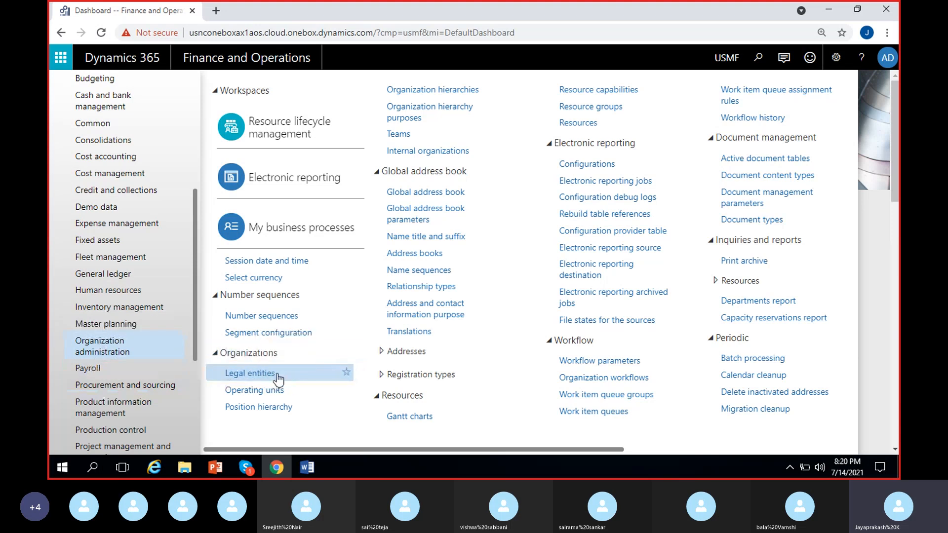
left_click(241, 375)
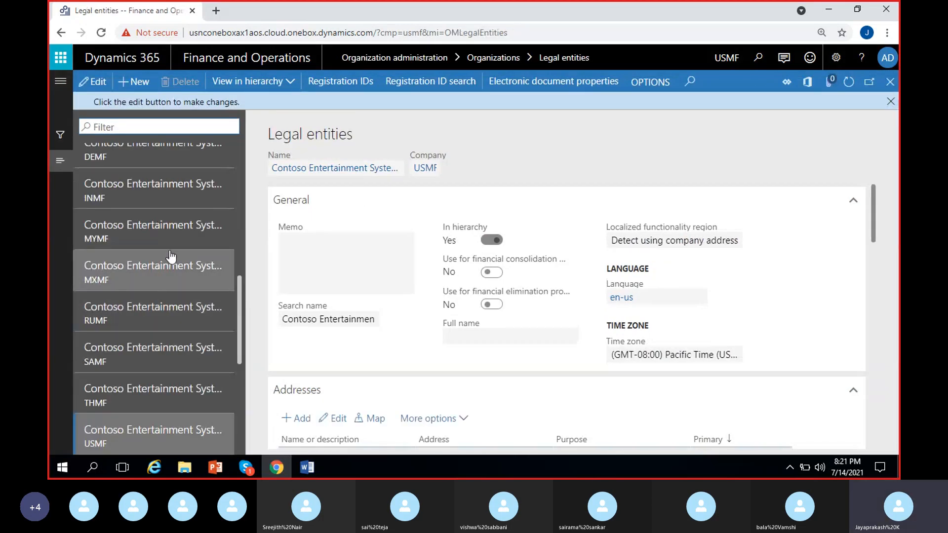
left_click(891, 102)
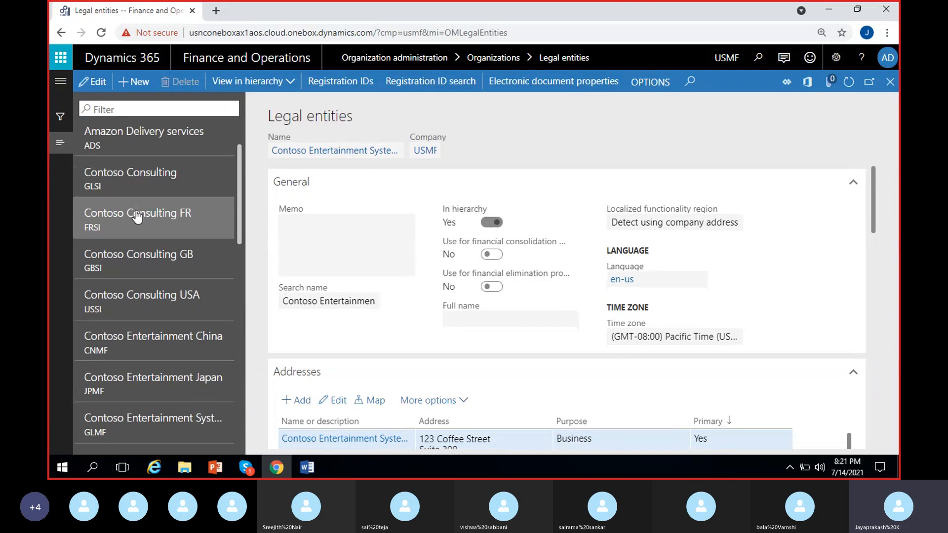
Step: View the Amazon Delivery services (ADS) and Contoso Consulting FR (FRSI) legal entity records
scroll(138, 217, "up", 1)
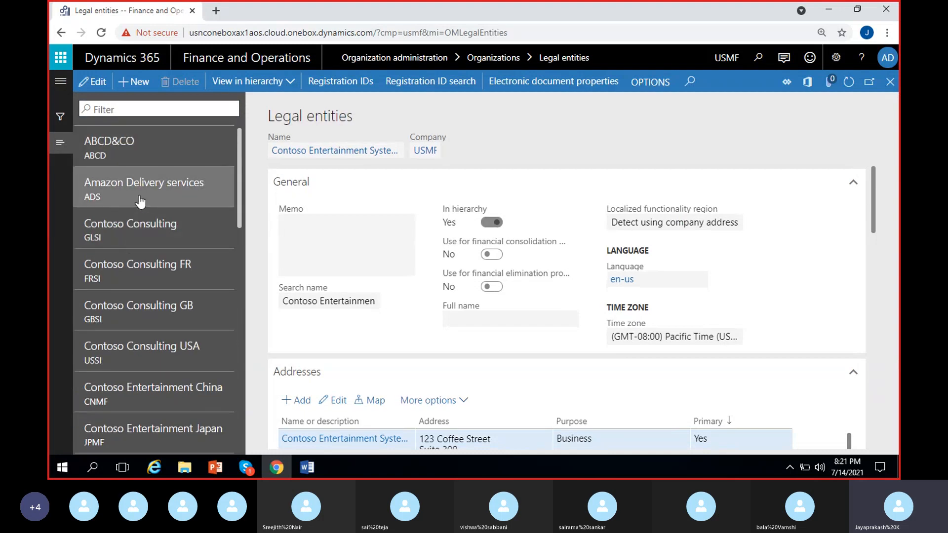
left_click(140, 199)
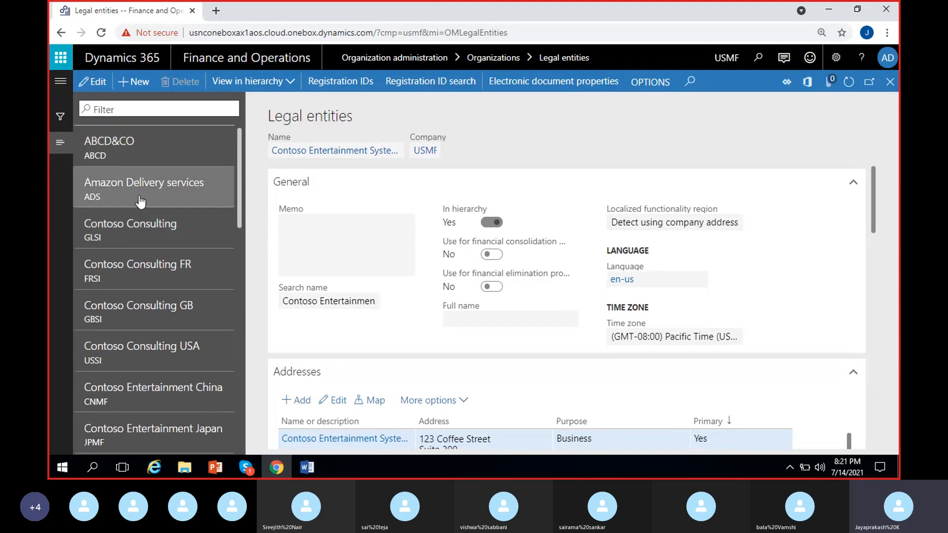
left_click(134, 269)
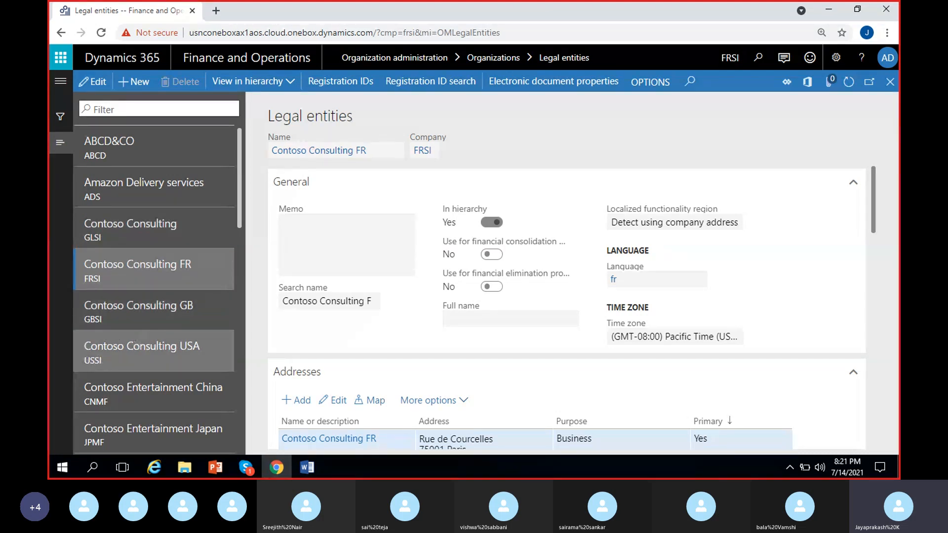
Step: Look through the whole list of existing legal entities, from the first record to the last
scroll(134, 335, "down", 3)
scroll(138, 287, "up", 3)
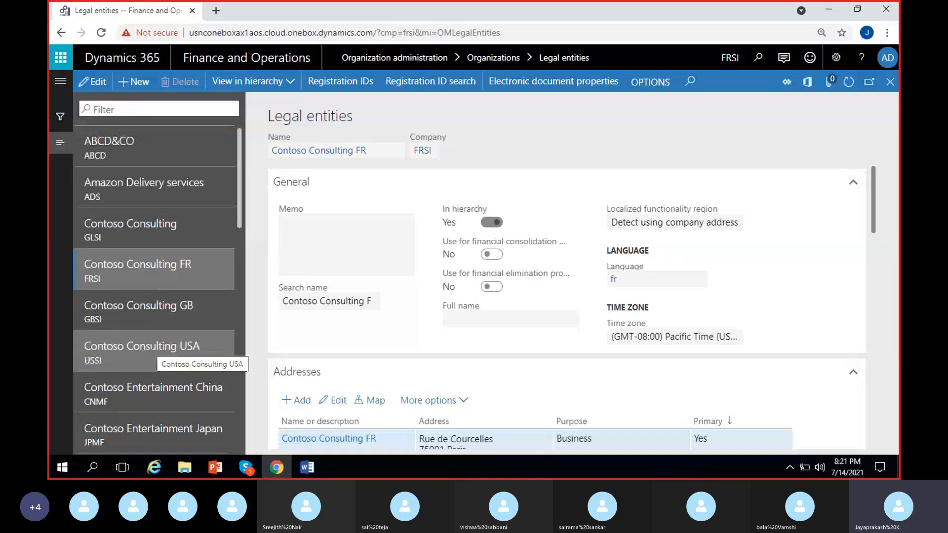
scroll(142, 368, "down", 8)
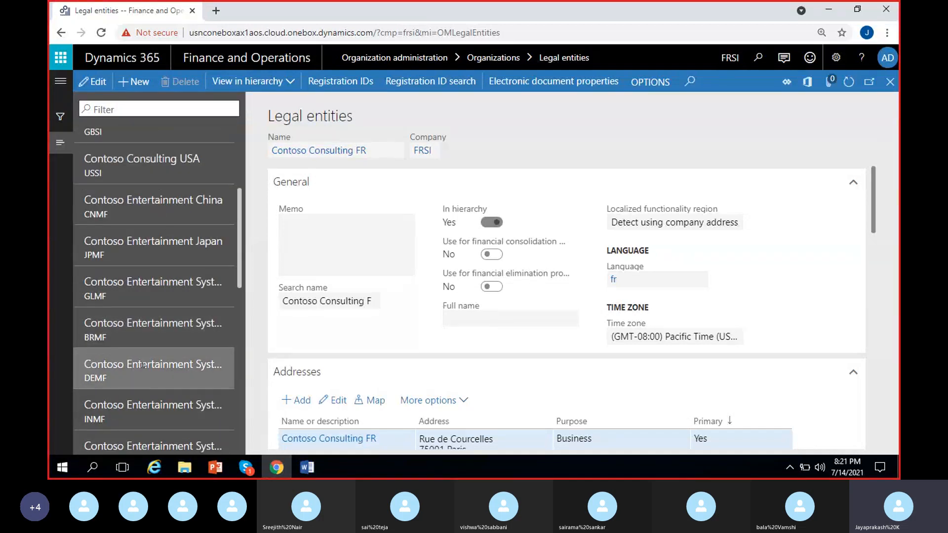
scroll(143, 368, "down", 10)
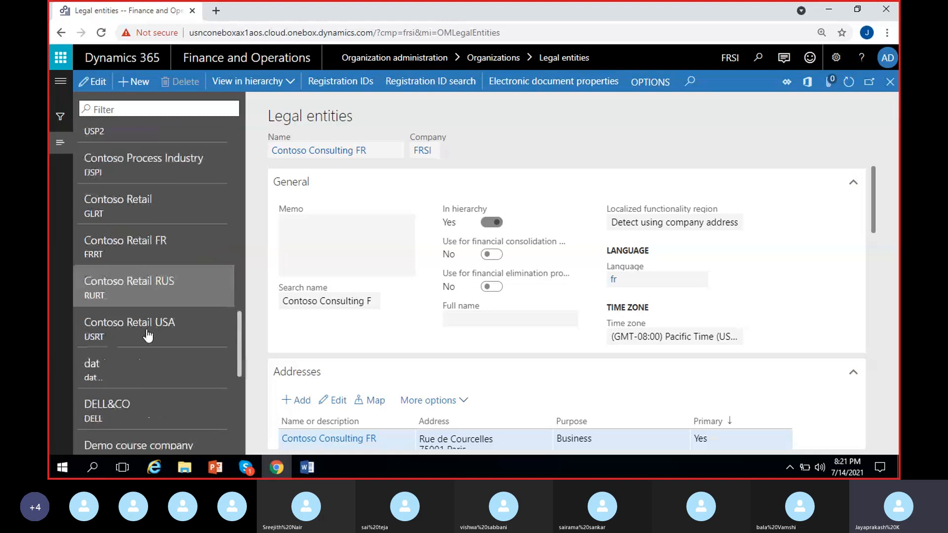
scroll(153, 316, "down", 5)
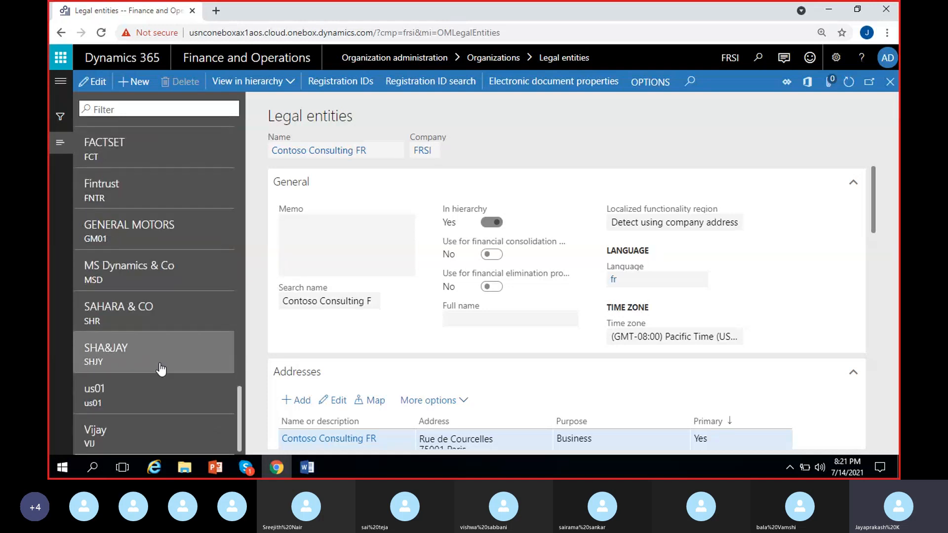
scroll(160, 370, "up", 20)
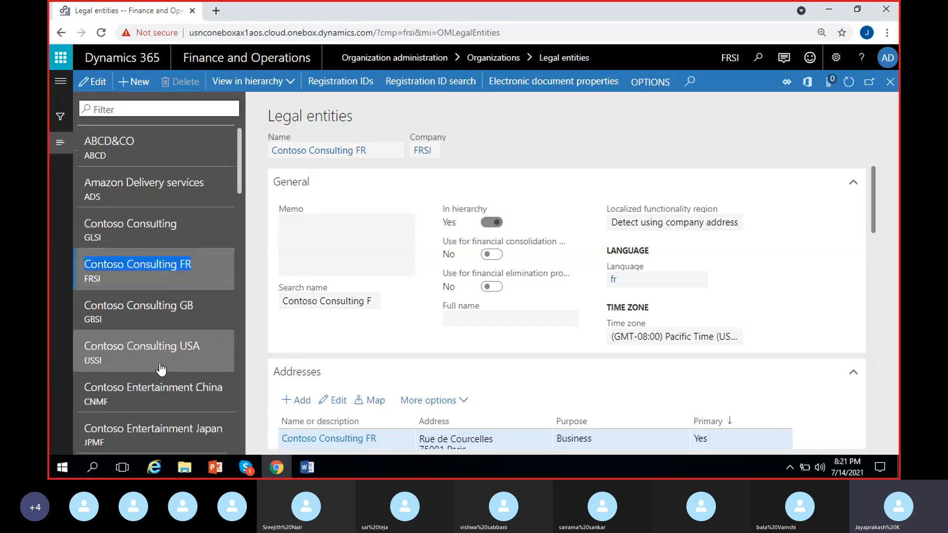
left_click(623, 130)
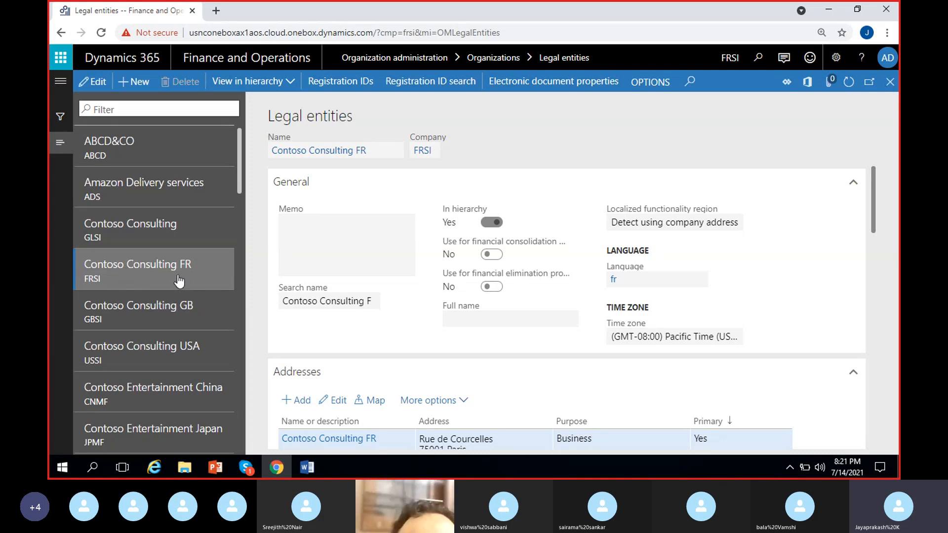
Step: Start creating a new legal entity, check its Name, Company and Country/region fields, and dismiss the Skype notification
left_click(138, 84)
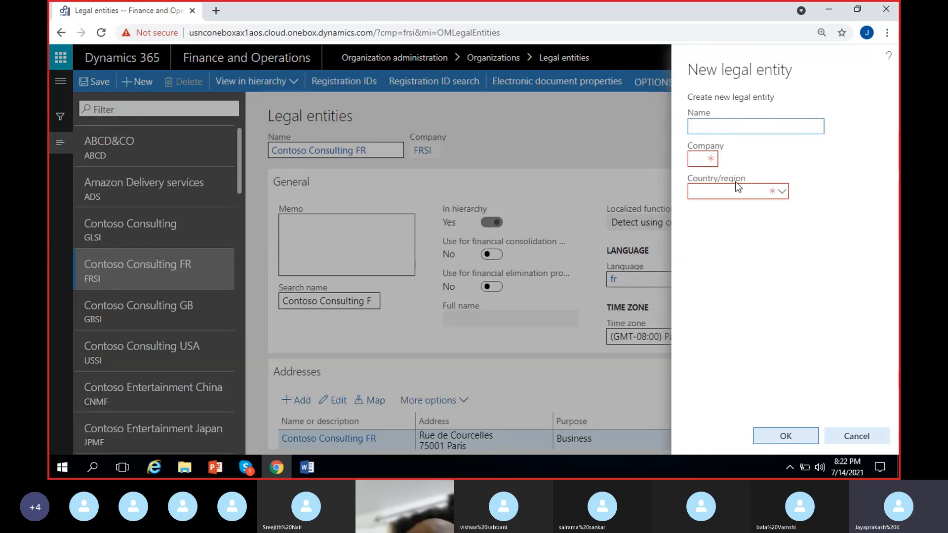
left_click(699, 158)
left_click(711, 192)
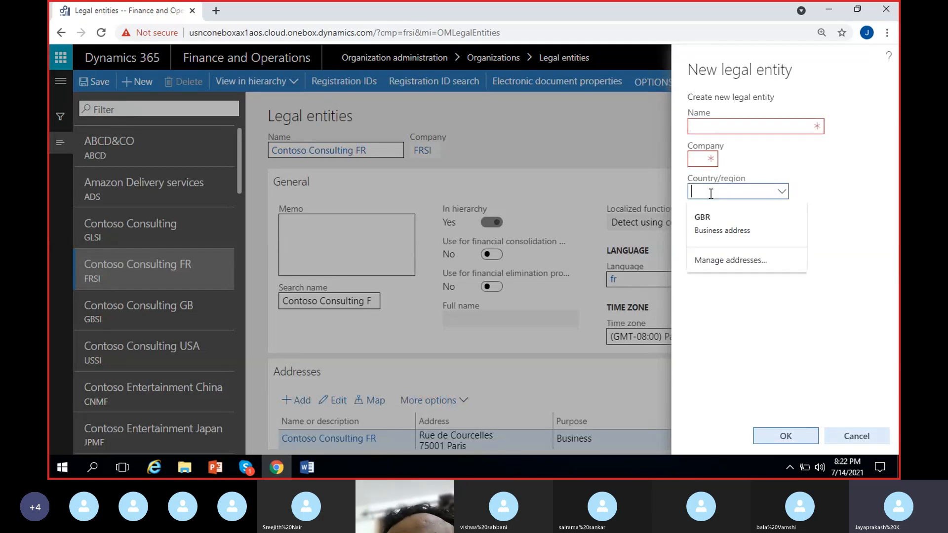
left_click(820, 166)
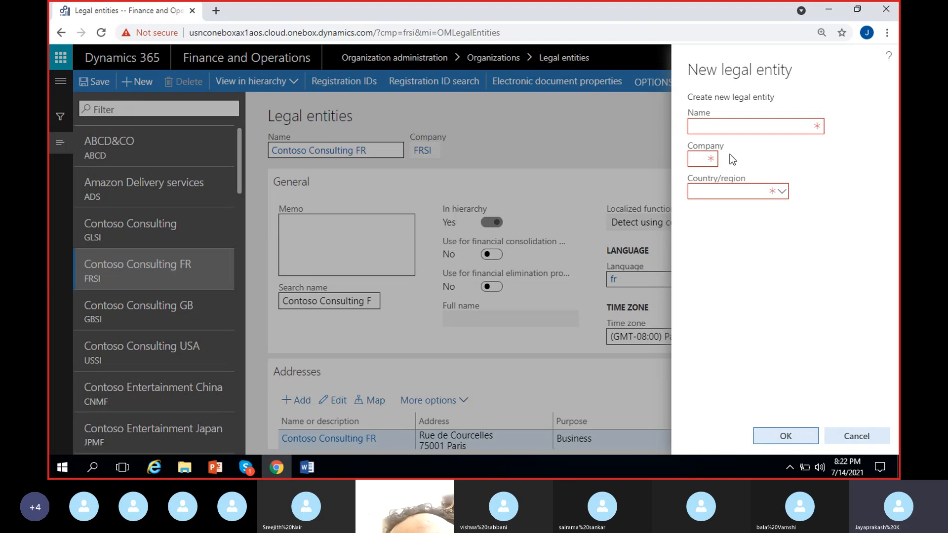
left_click(740, 128)
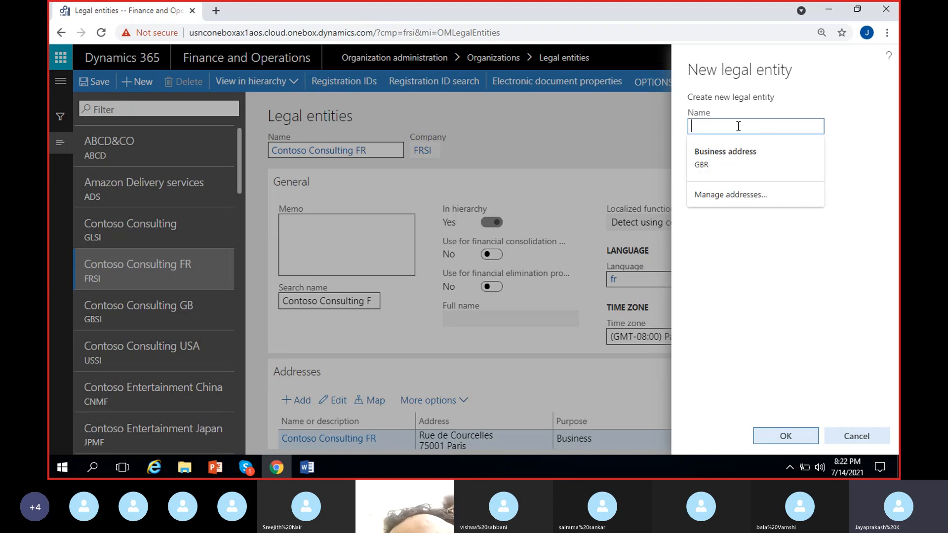
left_click(868, 143)
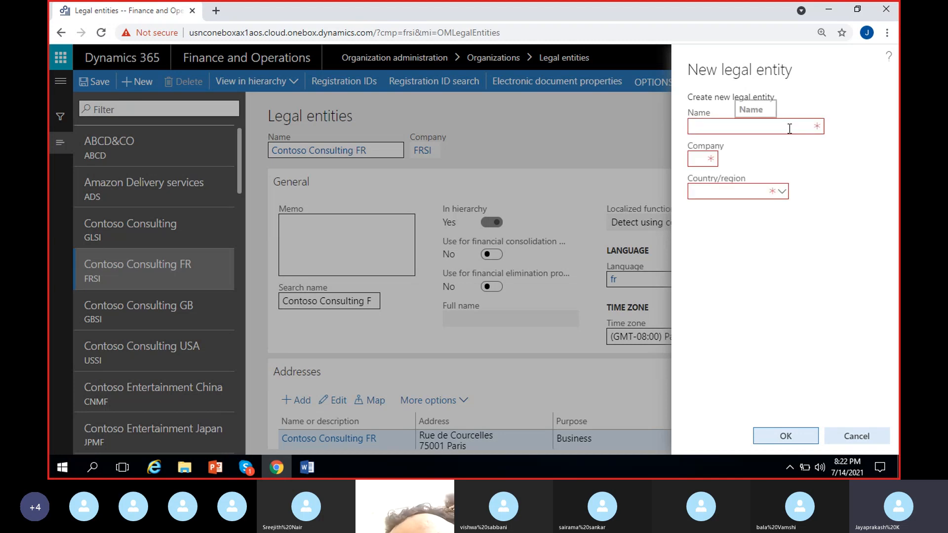
left_click(790, 128)
left_click(856, 143)
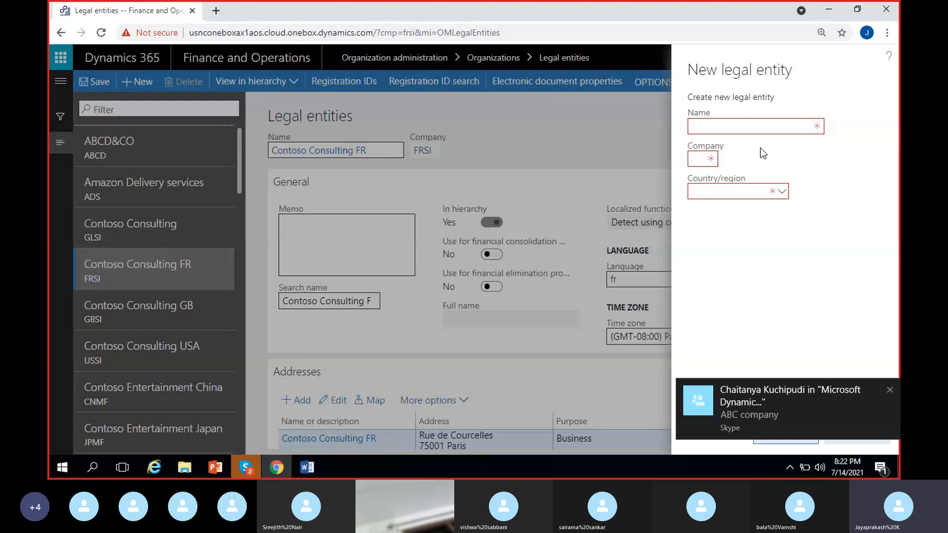
left_click(890, 390)
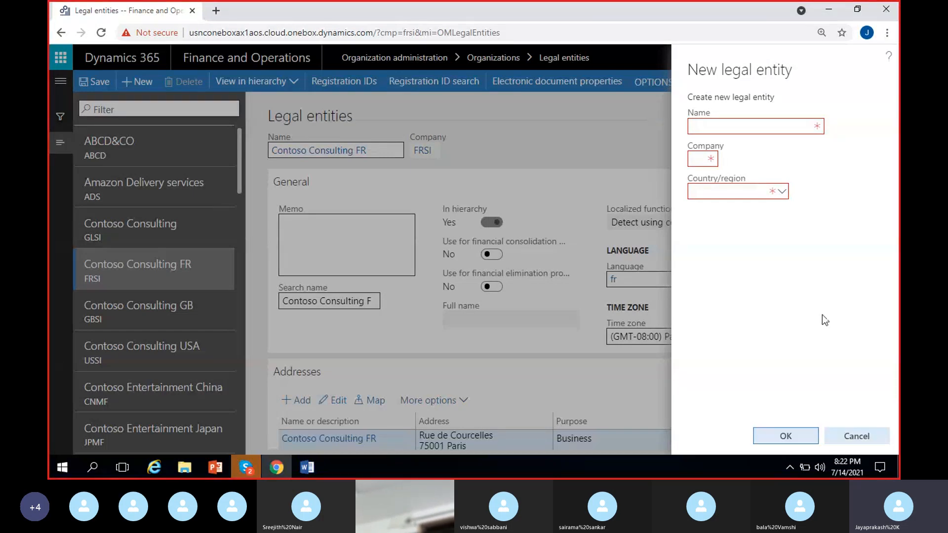
Step: Enter Madras Rubber Factory as the new legal entity's name and MRF as its company code
left_click(747, 128)
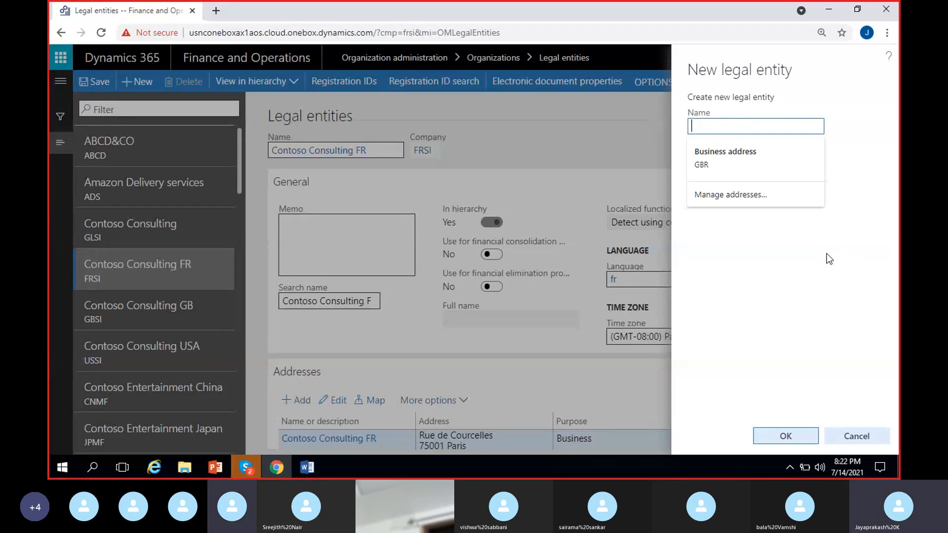
left_click(840, 254)
left_click(726, 126)
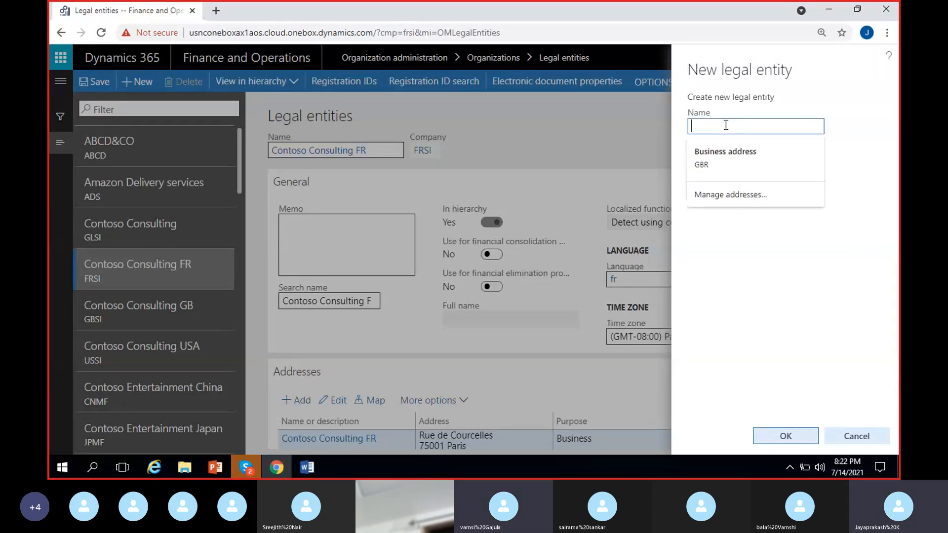
type("Ma")
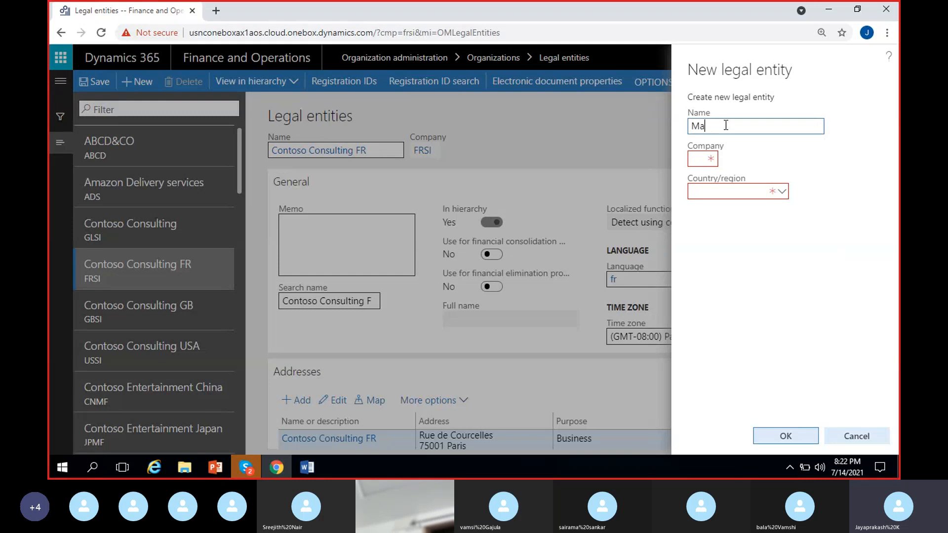
type("dras ")
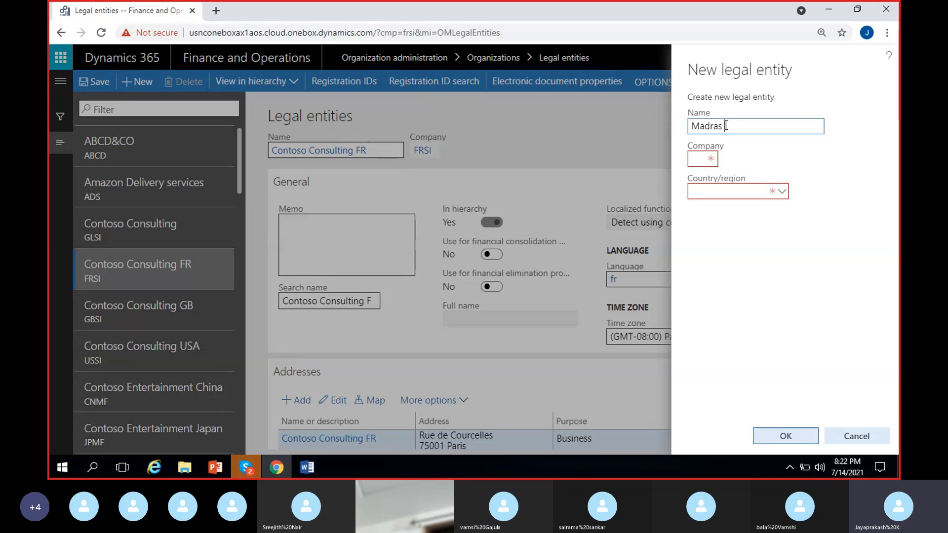
type("Subber")
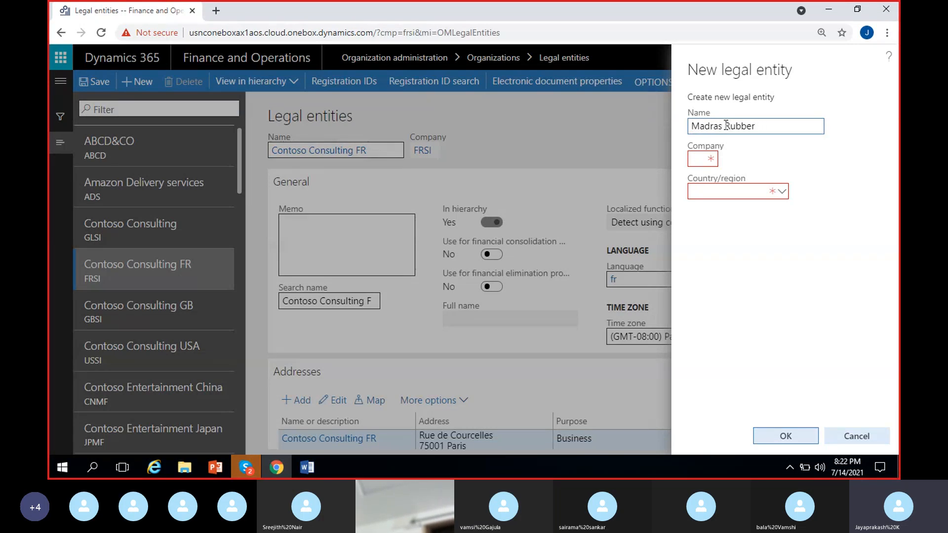
type(" Factory")
left_click(695, 161)
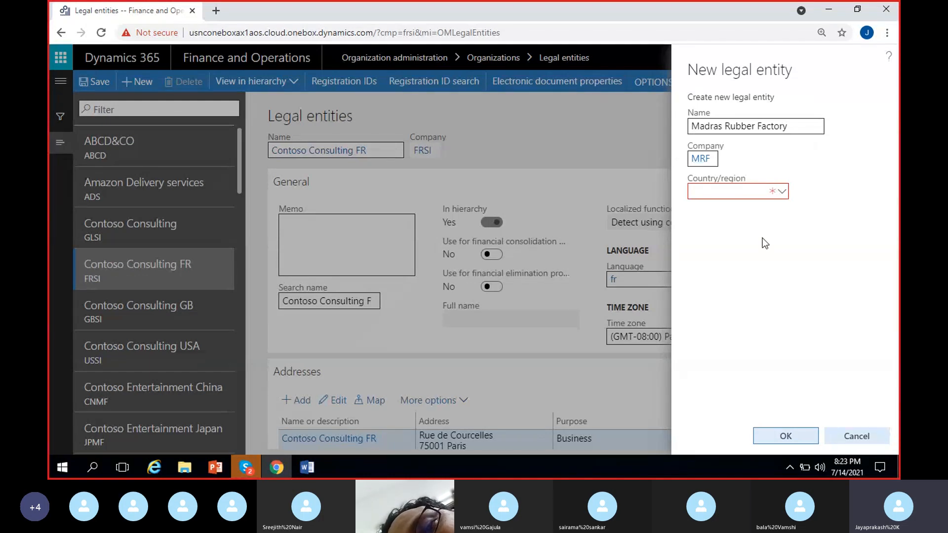
Step: View the countries offered for the new legal entity's Country/region field, then close the list
left_click(737, 195)
left_click(814, 191)
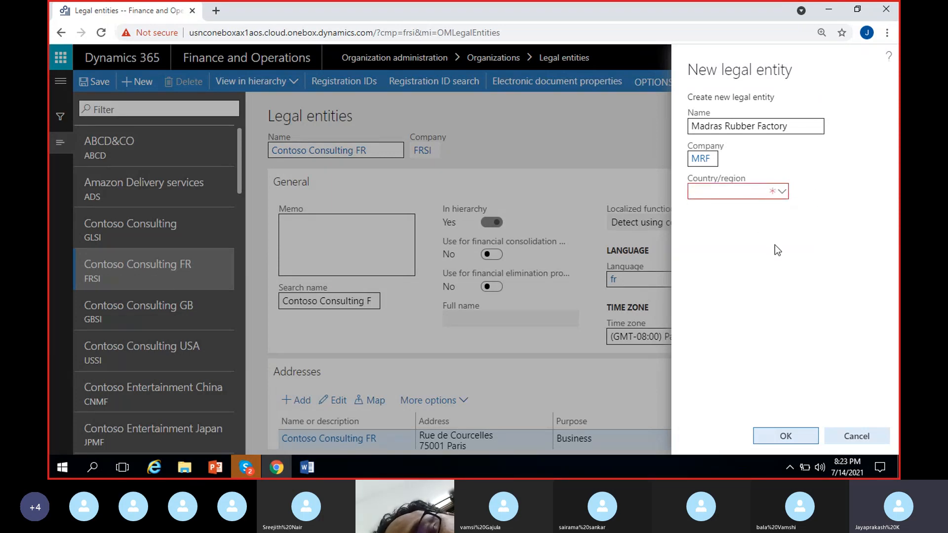
left_click(783, 196)
left_click(784, 193)
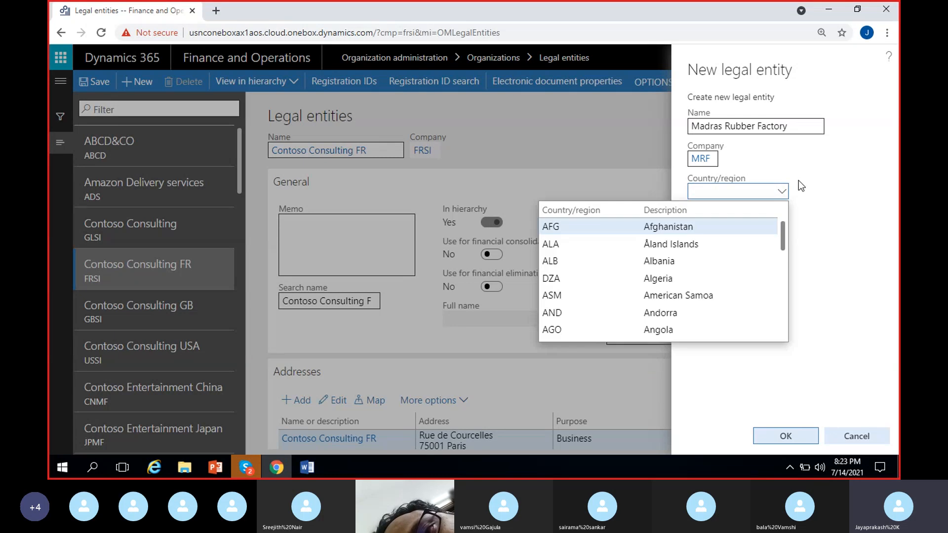
left_click(801, 177)
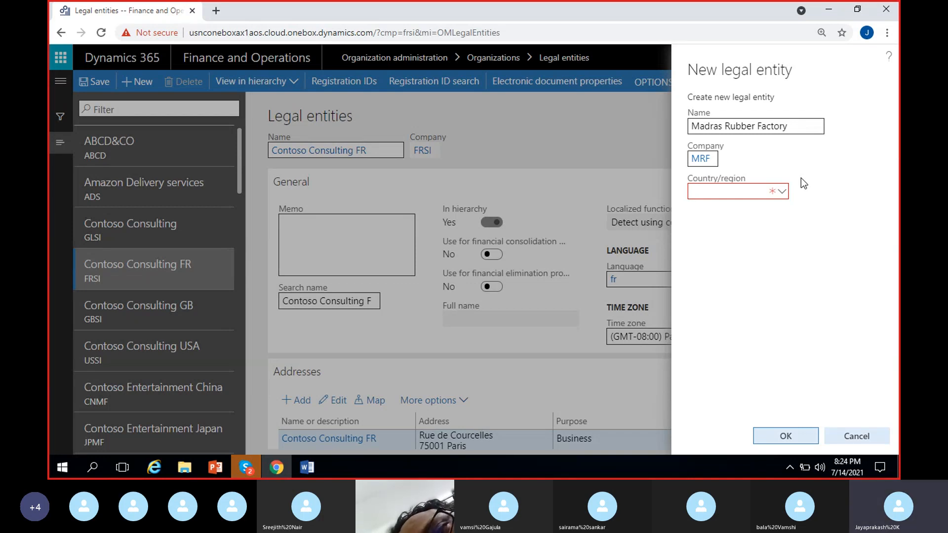
left_click(732, 192)
left_click(809, 193)
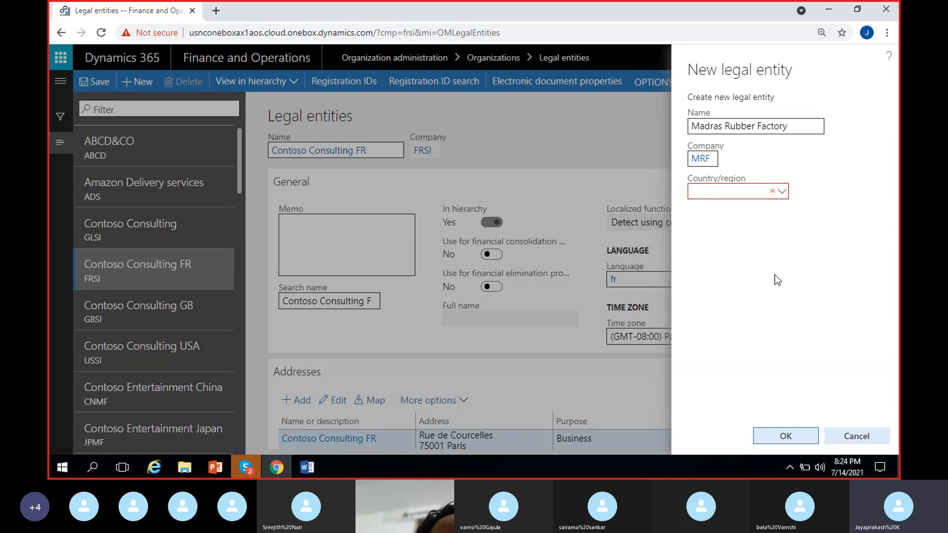
left_click(760, 196)
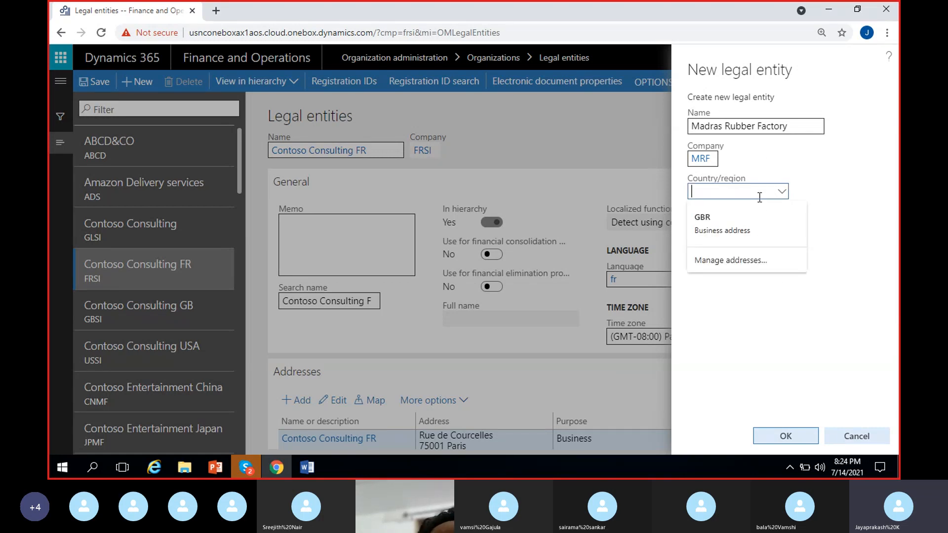
left_click(749, 210)
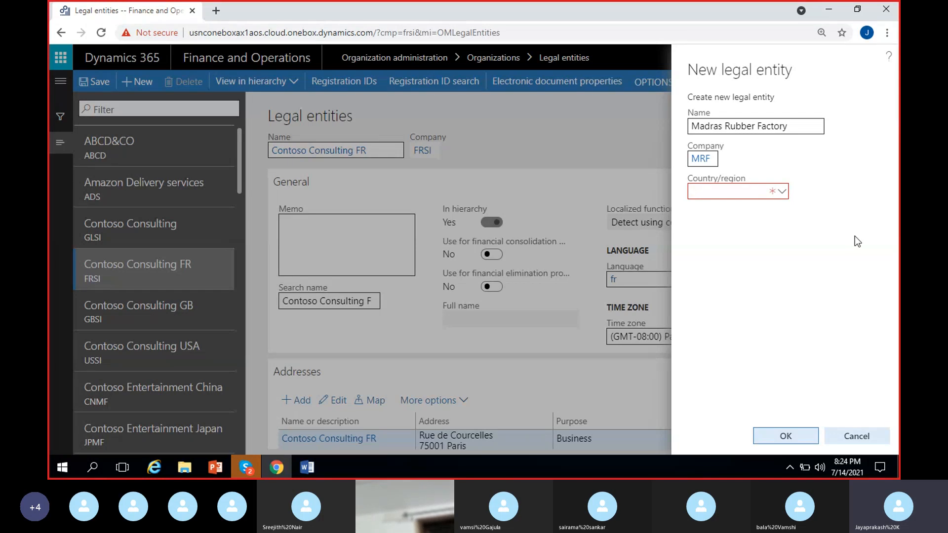
left_click(737, 197)
left_click(813, 188)
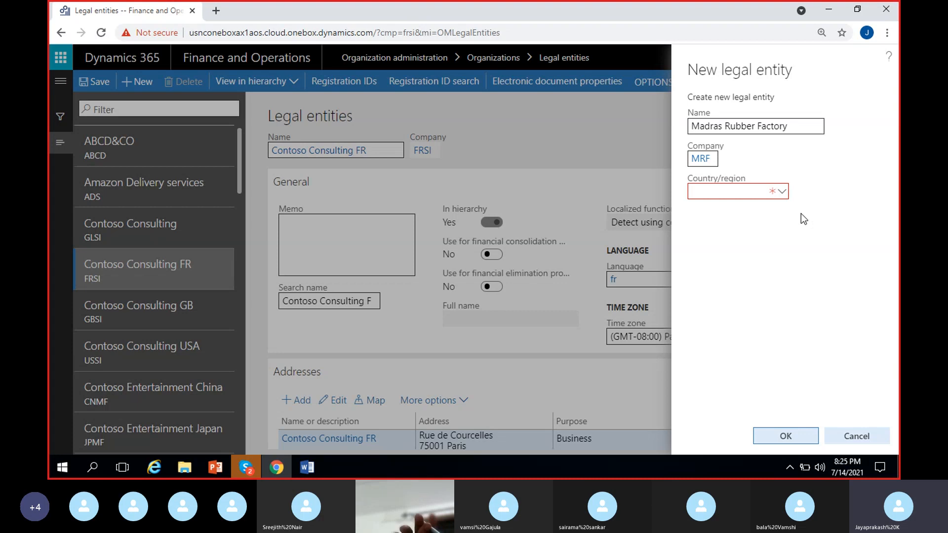
left_click(757, 198)
left_click(816, 192)
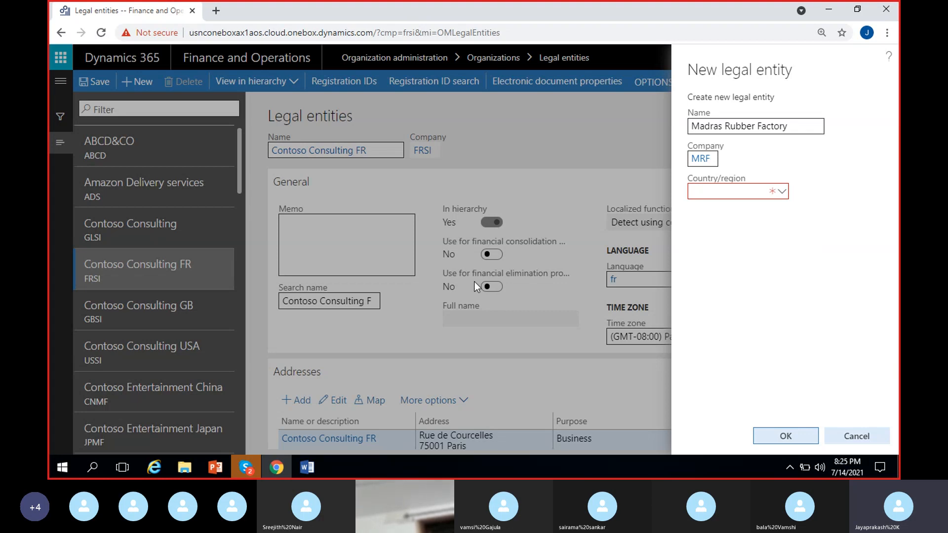
left_click(707, 196)
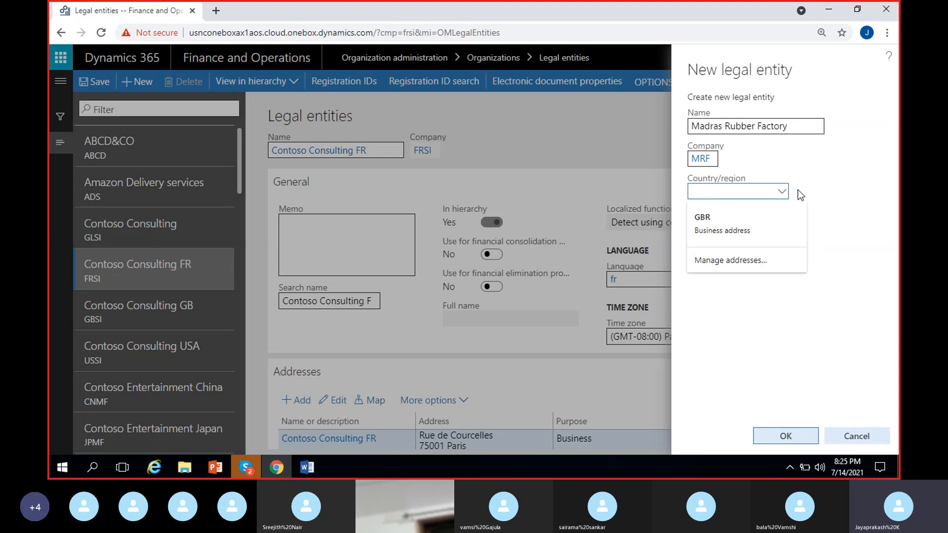
left_click(783, 192)
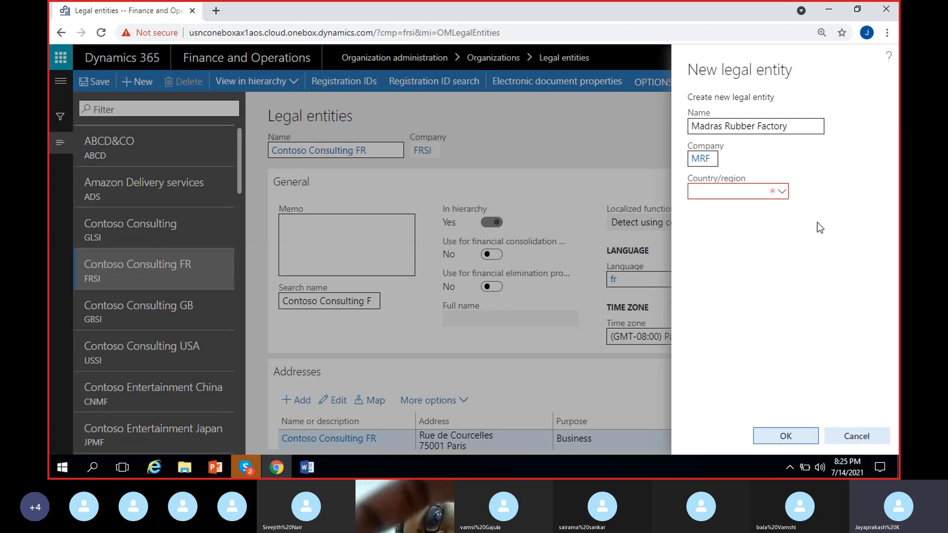
mouse_move(751, 190)
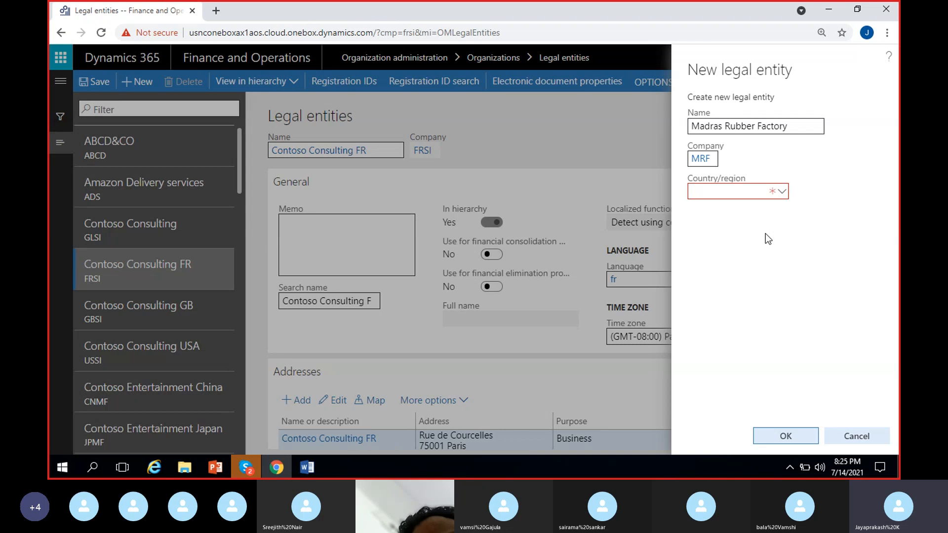
left_click(742, 195)
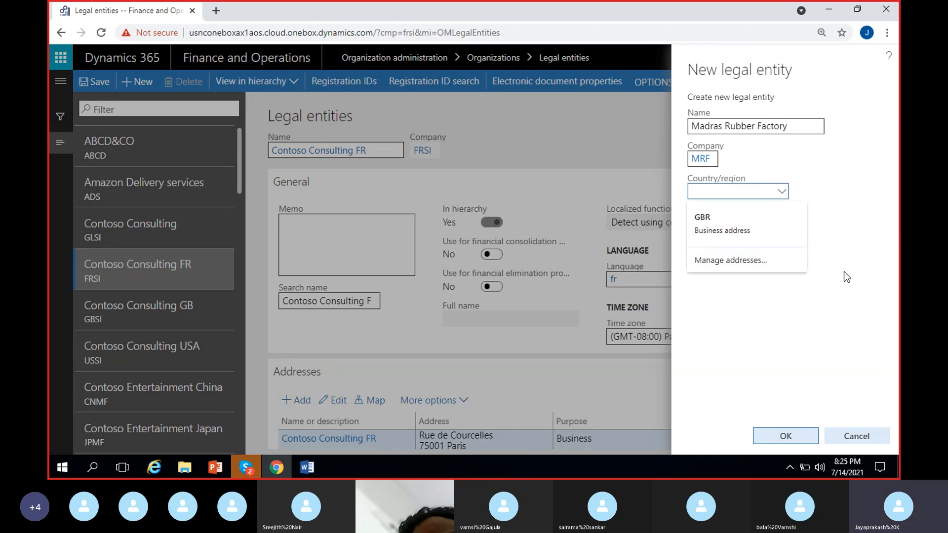
left_click(832, 331)
Step: Try the codes US and IND in the new legal entity's Country/region field, clearing each one
left_click(746, 195)
type("US")
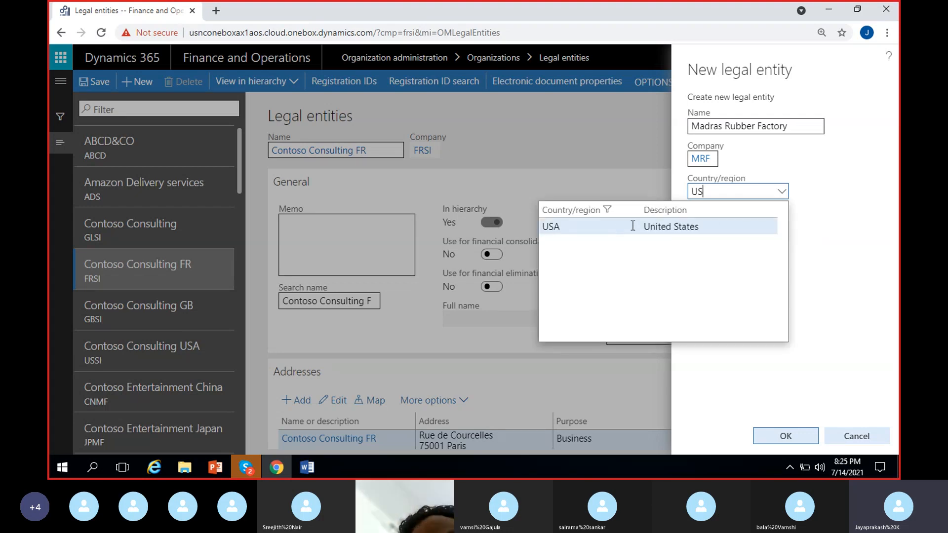
key("BackSpace")
key("BackSpace")
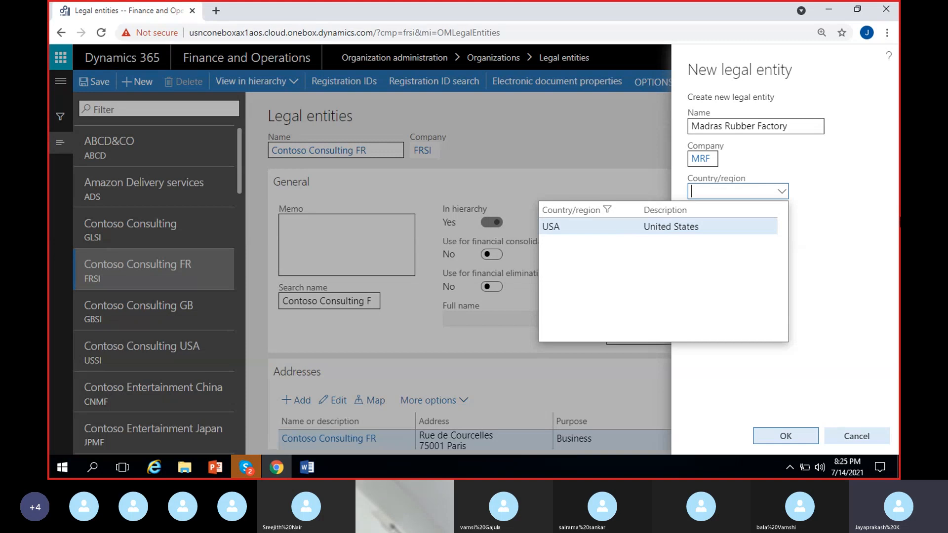
type("IND")
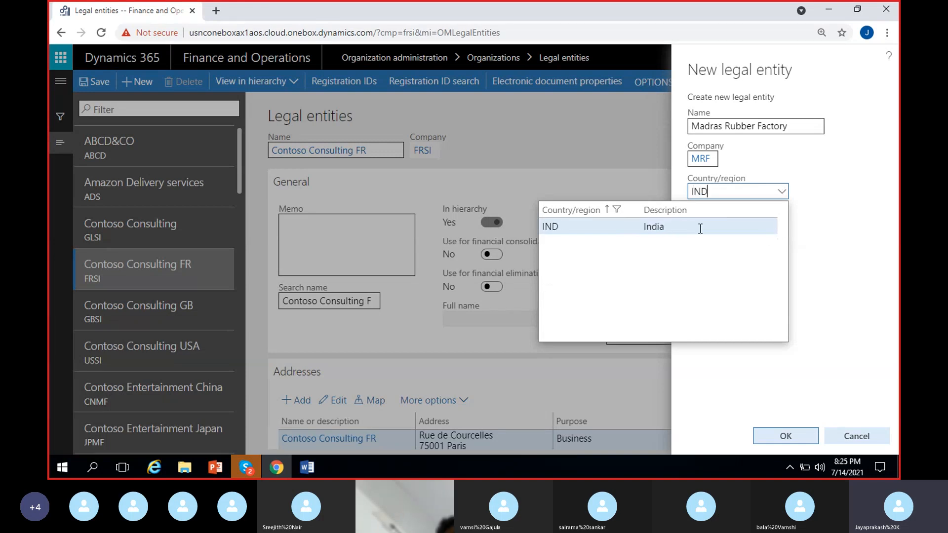
key("BackSpace")
key("BackSpace")
key("BackSpace")
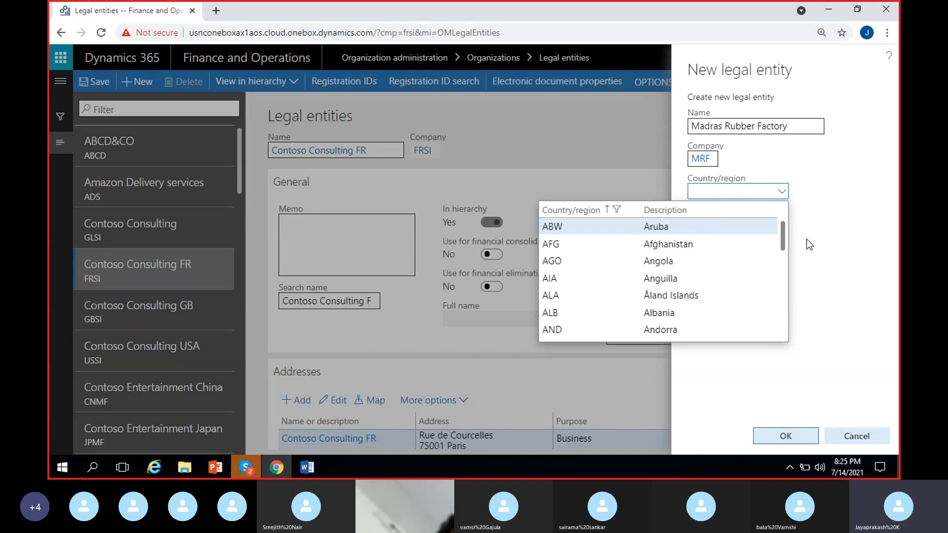
Step: Try the country/region codes CAD, CAN and AUS for the new legal entity, clearing the field again
type("CAD")
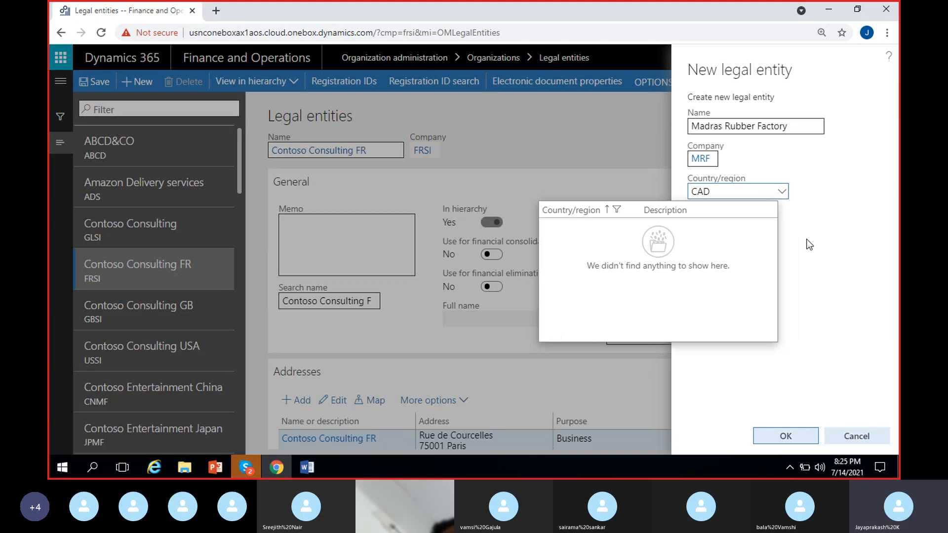
key("BackSpace")
type("N")
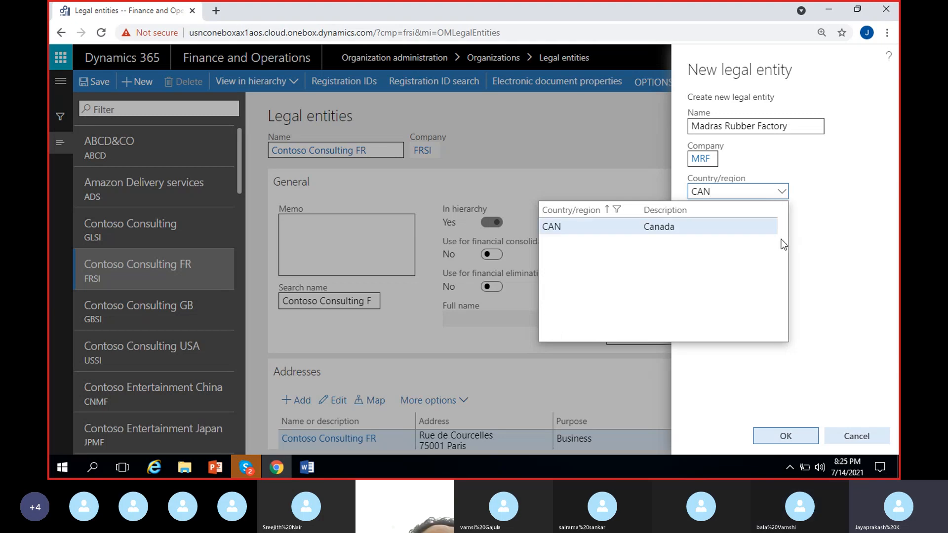
key("BackSpace")
key("BackSpace")
key("BackSpace")
type("AU")
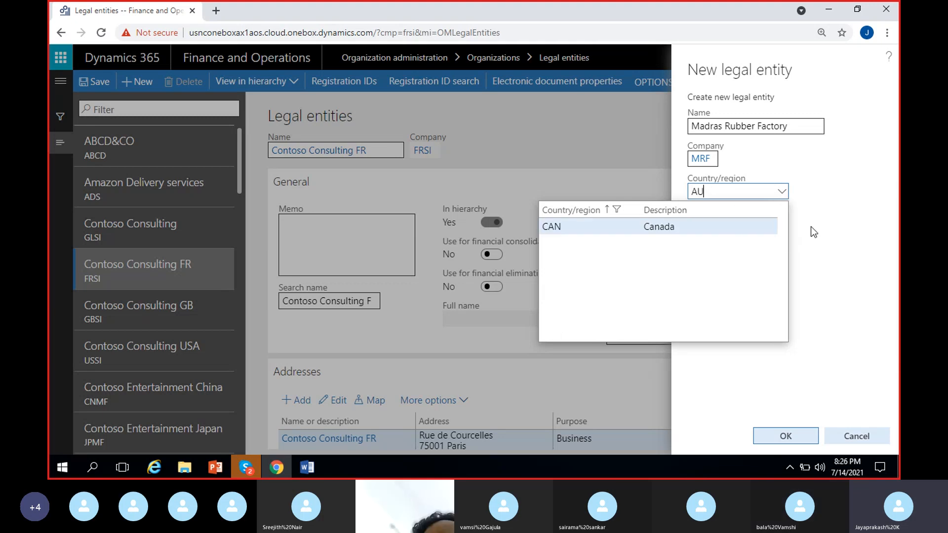
type("S")
key("BackSpace")
key("BackSpace")
key("BackSpace")
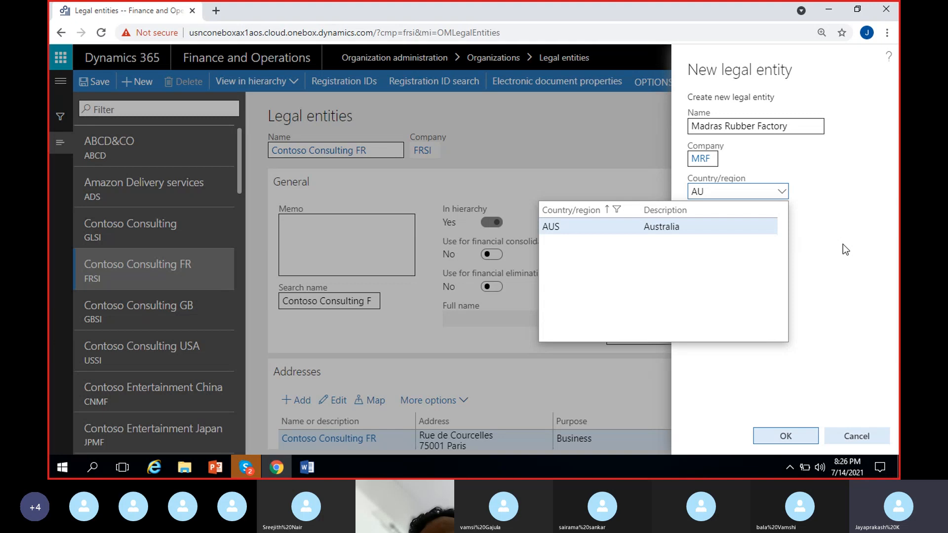
Step: Set the country/region to USA and create the Madras Rubber Factory legal entity, dismissing the edit notice
type("USA")
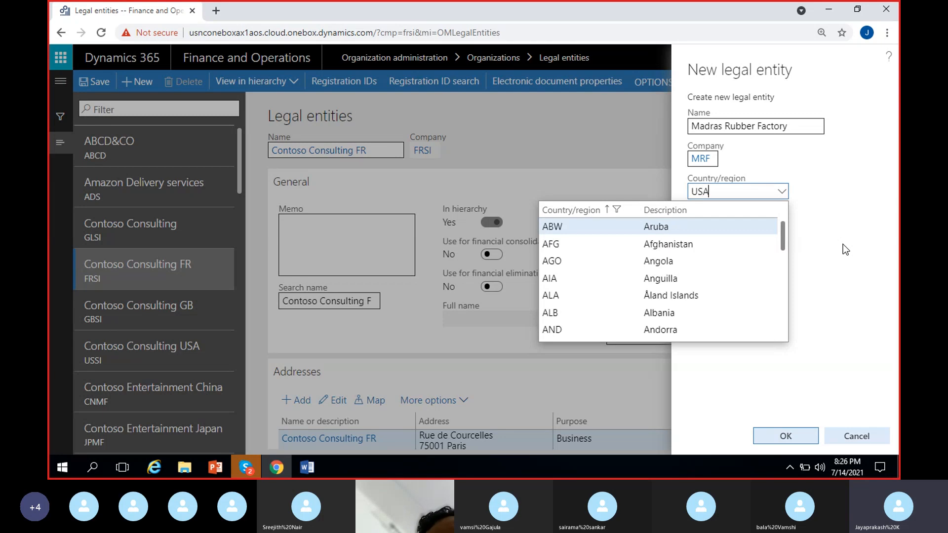
left_click(703, 232)
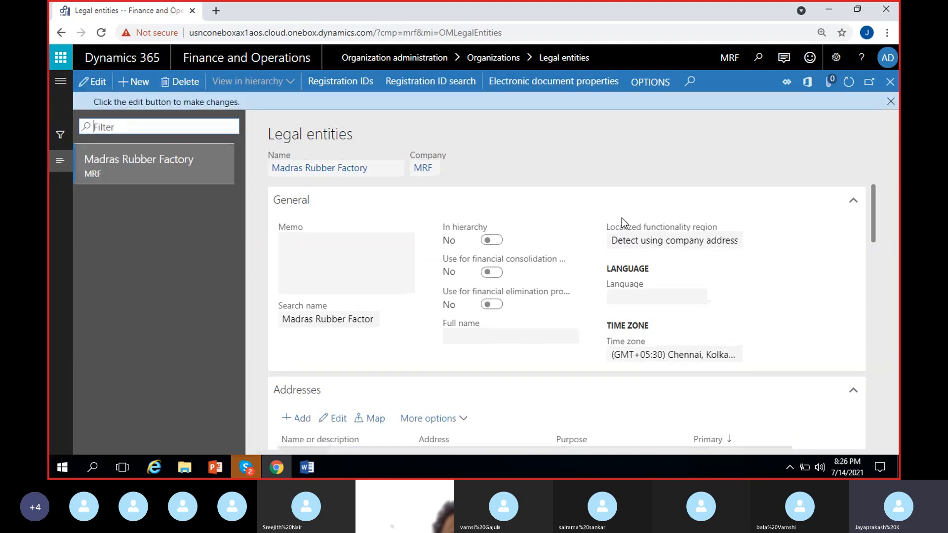
left_click(891, 101)
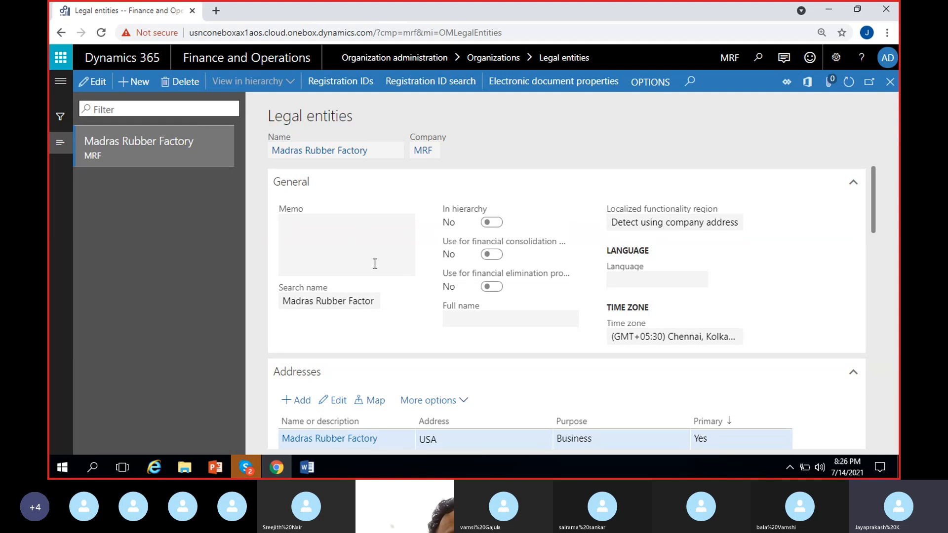
Step: Switch the Madras Rubber Factory record to edit mode and look over its General and Addresses sections
left_click(101, 83)
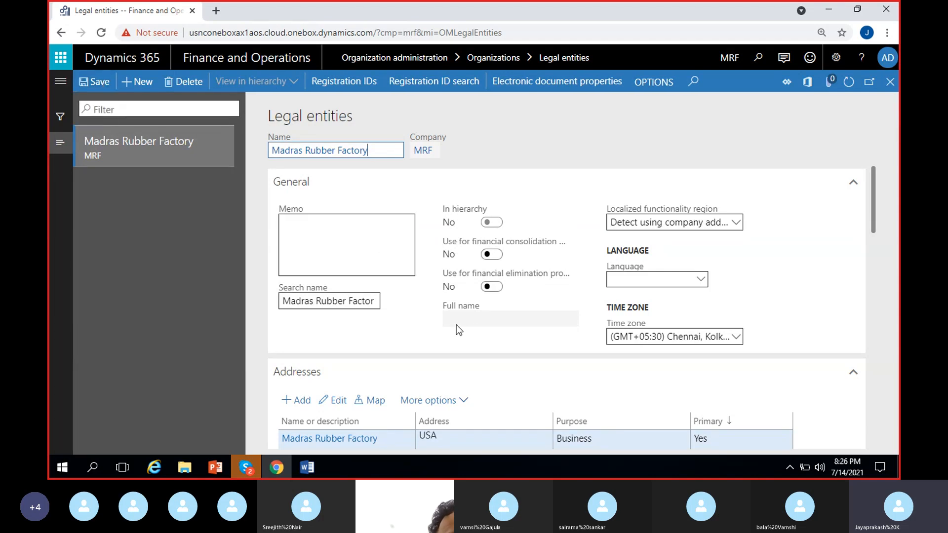
scroll(474, 329, "down", 2)
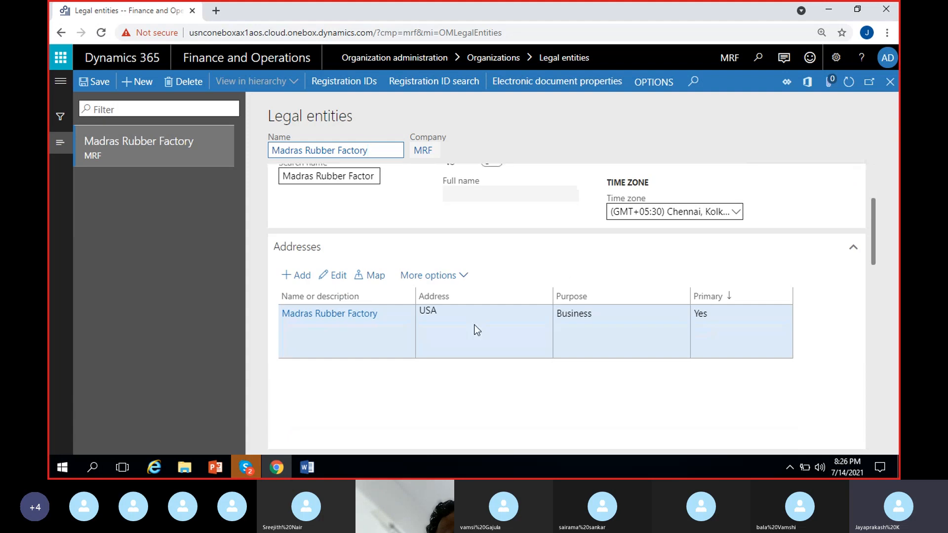
scroll(474, 330, "up", 2)
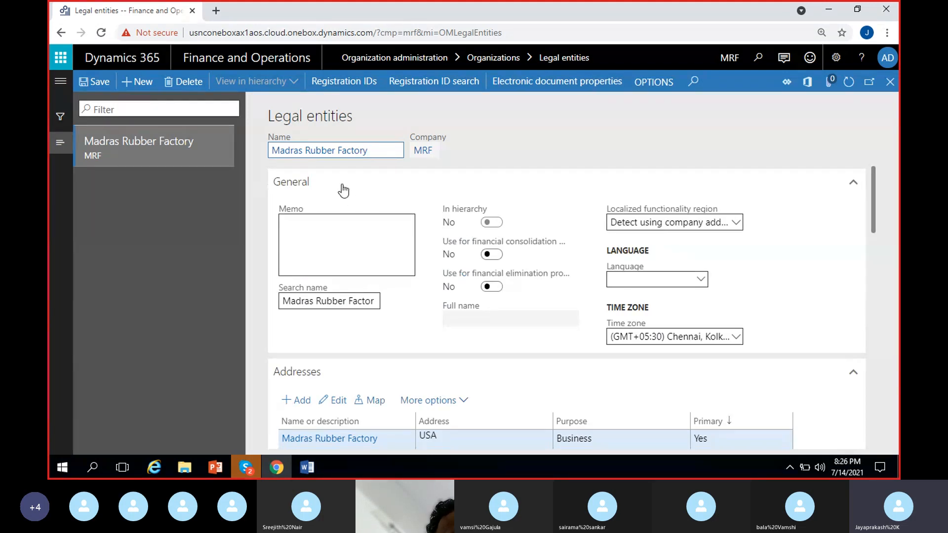
Step: Collapse all sections of the Madras Rubber Factory legal entity record
right_click(846, 187)
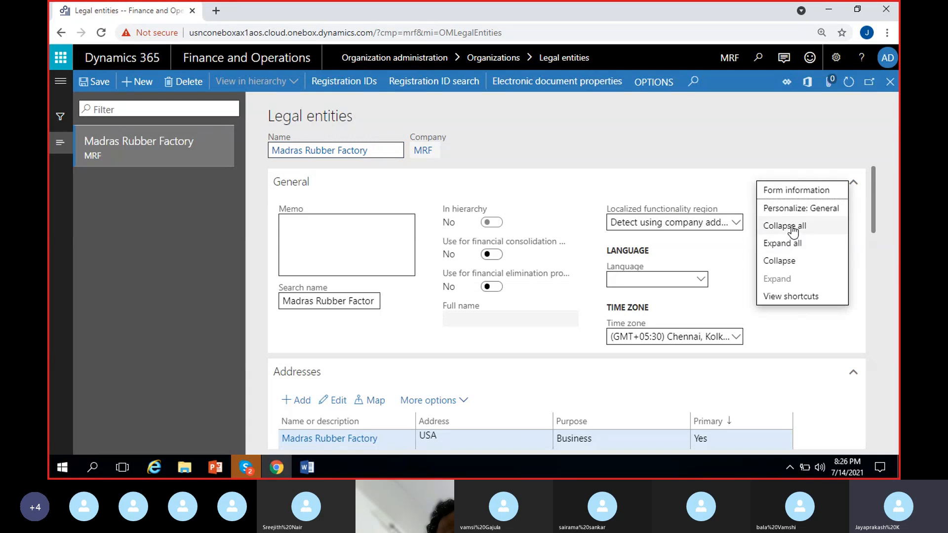
right_click(858, 185)
left_click(793, 226)
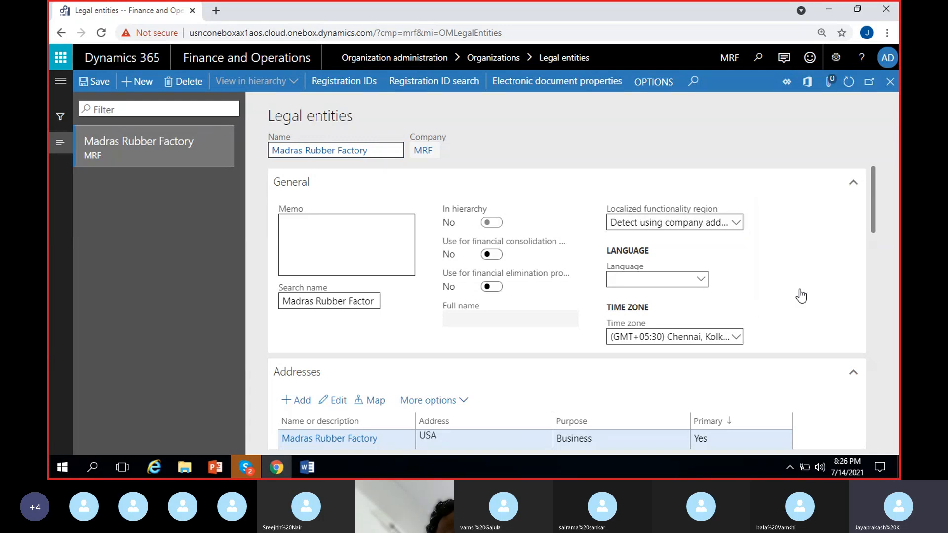
scroll(398, 266, "up", 2)
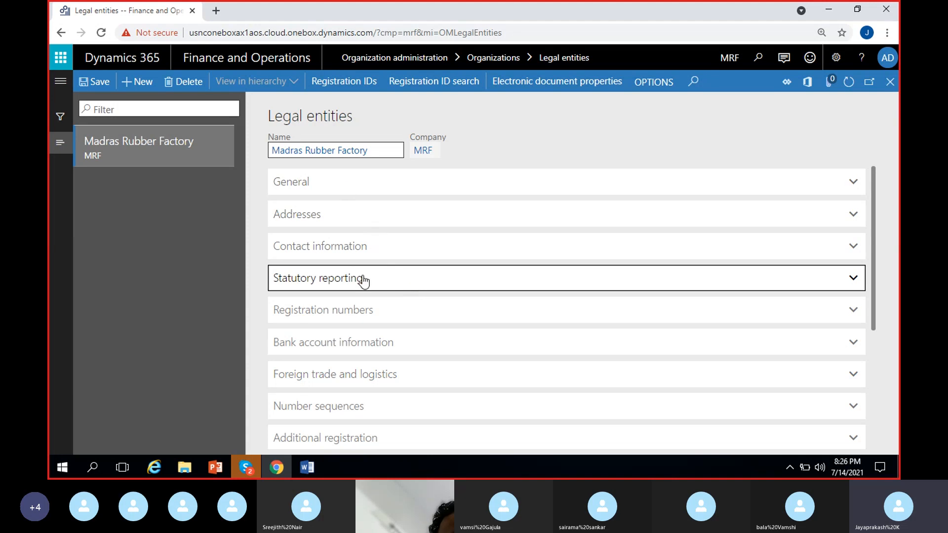
Step: Look through the list of collapsed sections on the Madras Rubber Factory record and expand the General section
scroll(368, 292, "down", 1)
scroll(364, 302, "down", 2)
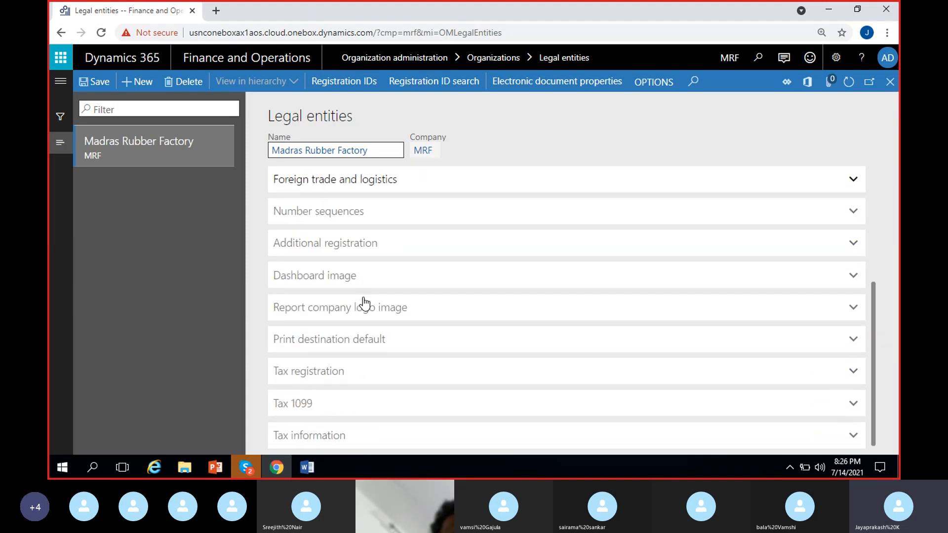
scroll(432, 370, "up", 3)
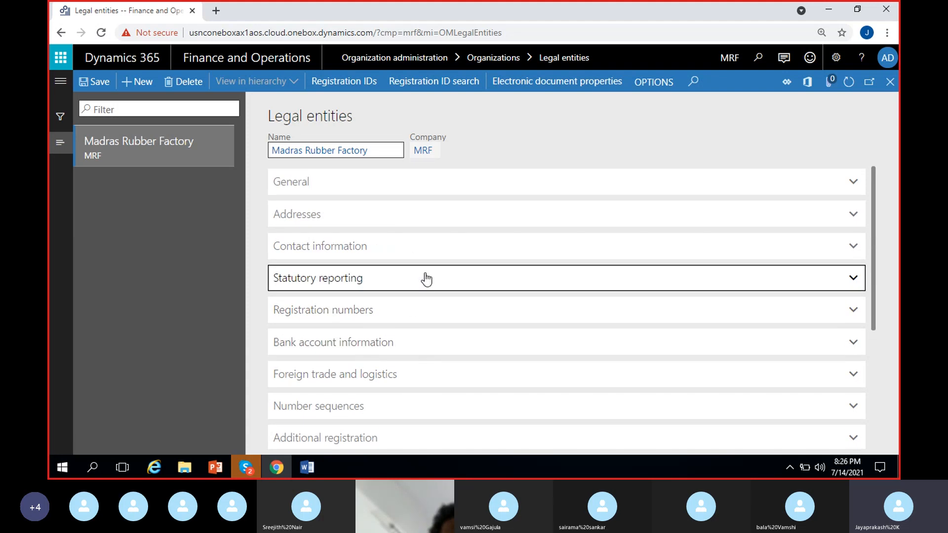
left_click(364, 187)
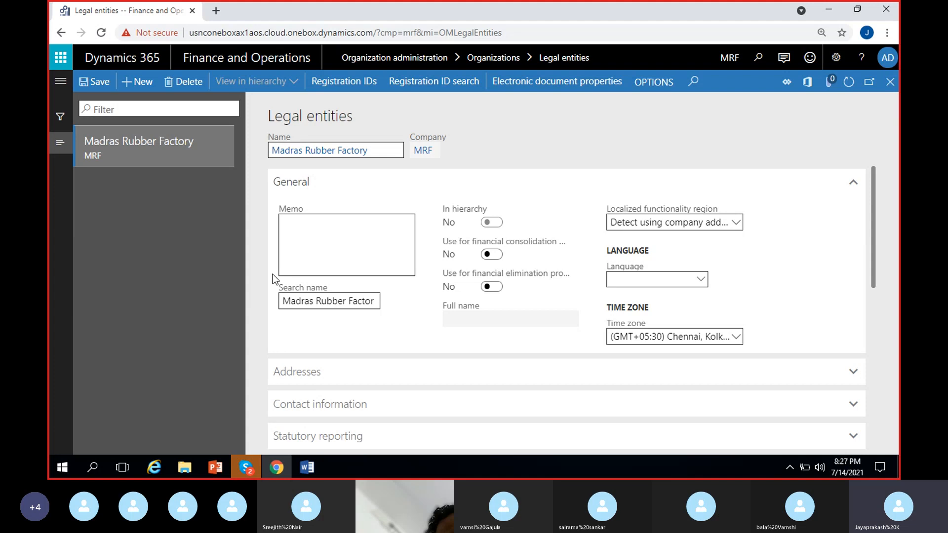
Step: Examine the Memo field in the General section without entering any text
left_click(363, 239)
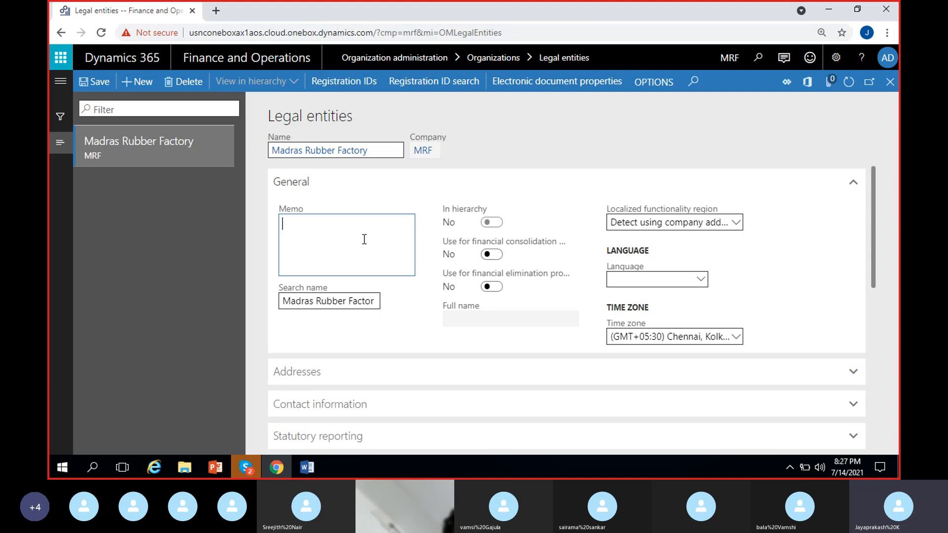
left_click(248, 240)
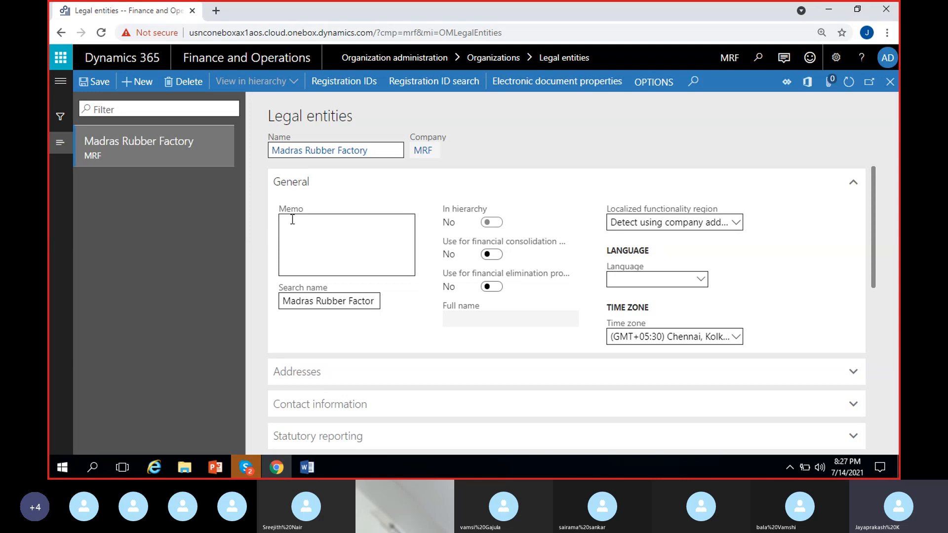
left_click(320, 235)
left_click(334, 255)
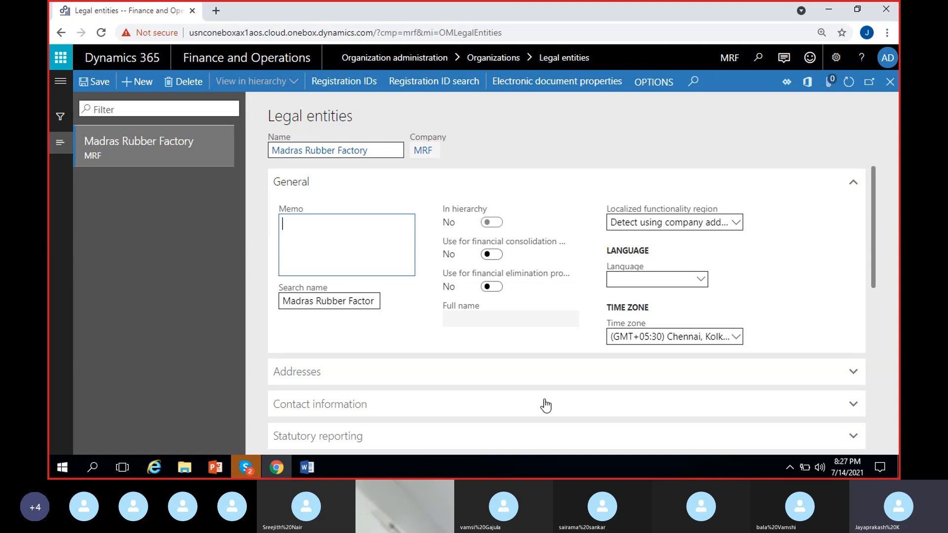
left_click(404, 299)
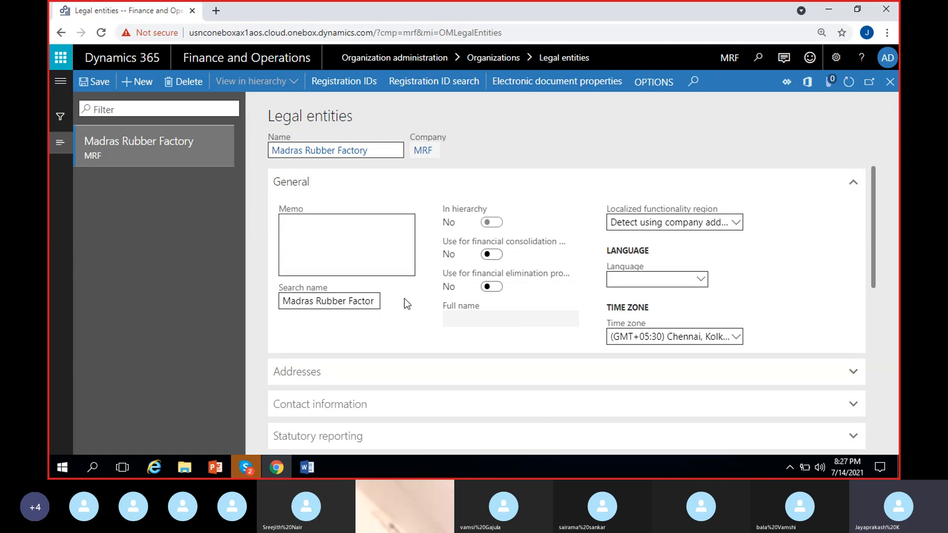
left_click(324, 227)
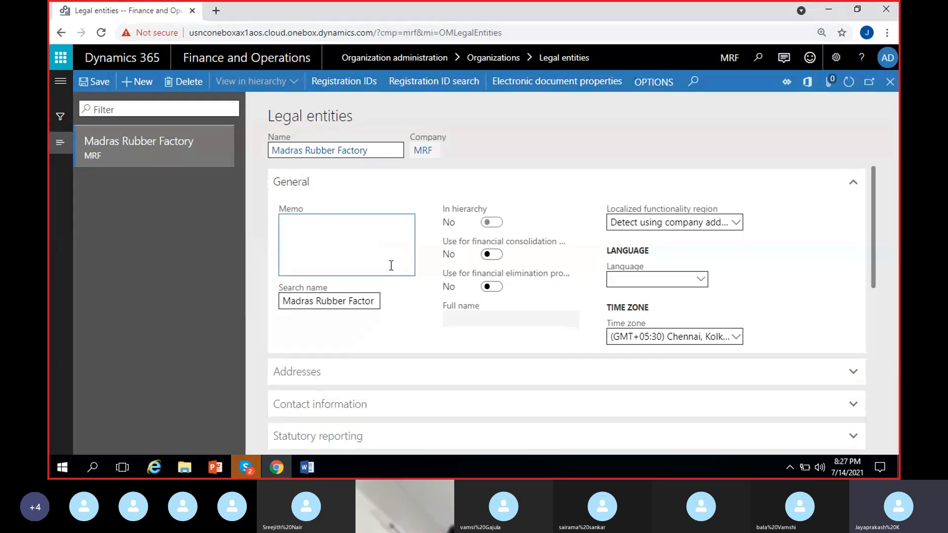
left_click(401, 283)
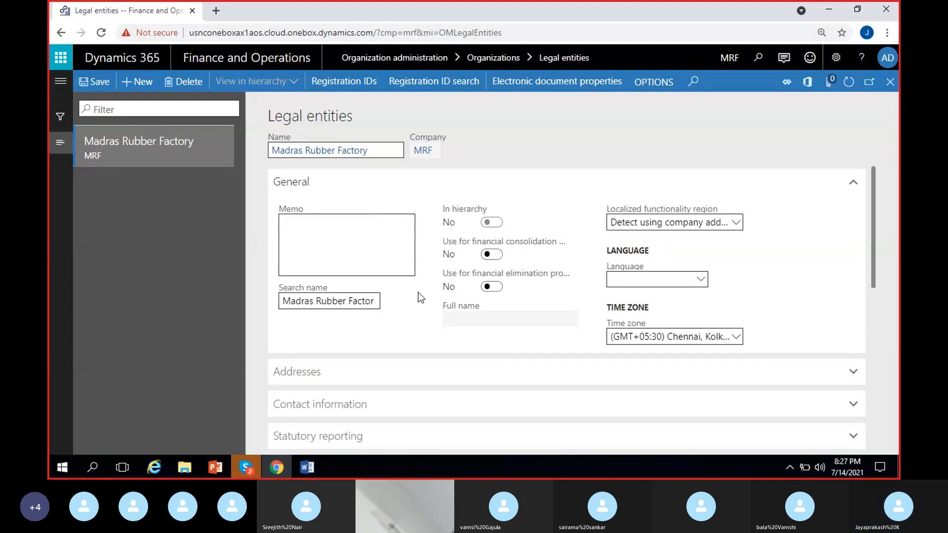
Step: Try to complete the search name as Madras RubberFactory by removing a space and adding the final y
left_click(338, 302)
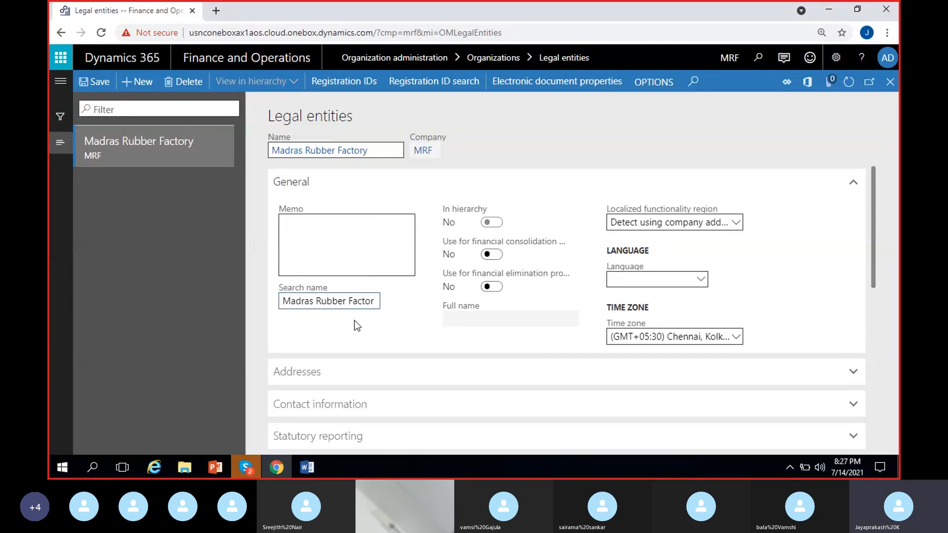
left_click(373, 302)
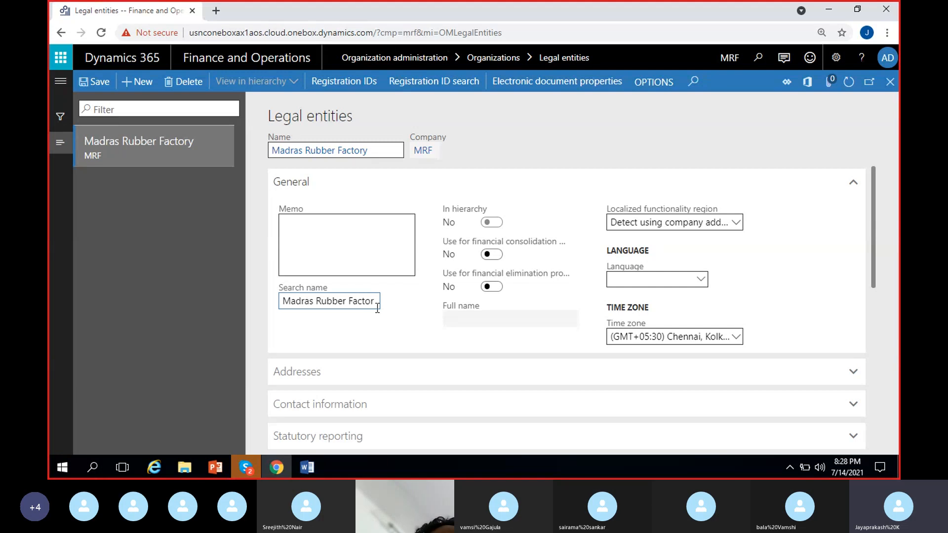
left_click(352, 304)
key("BackSpace")
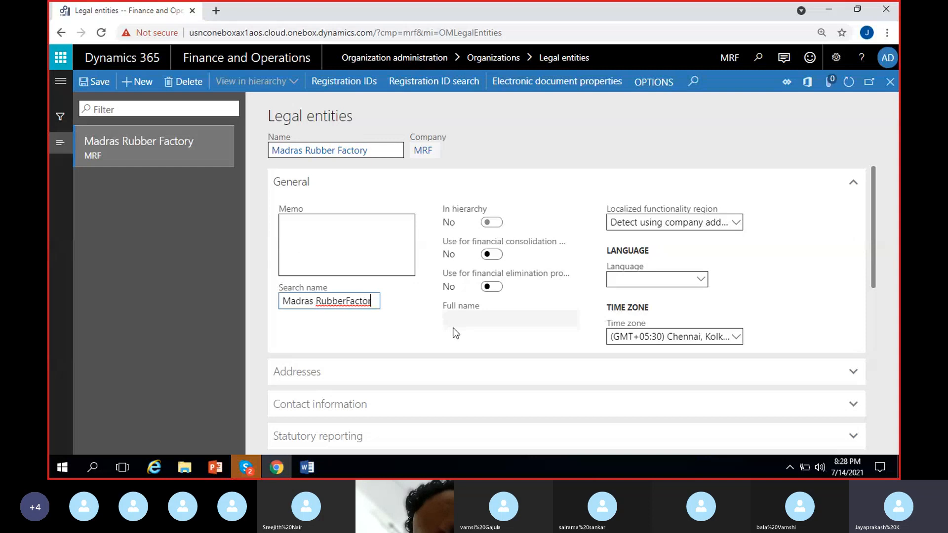
key("End")
type("y")
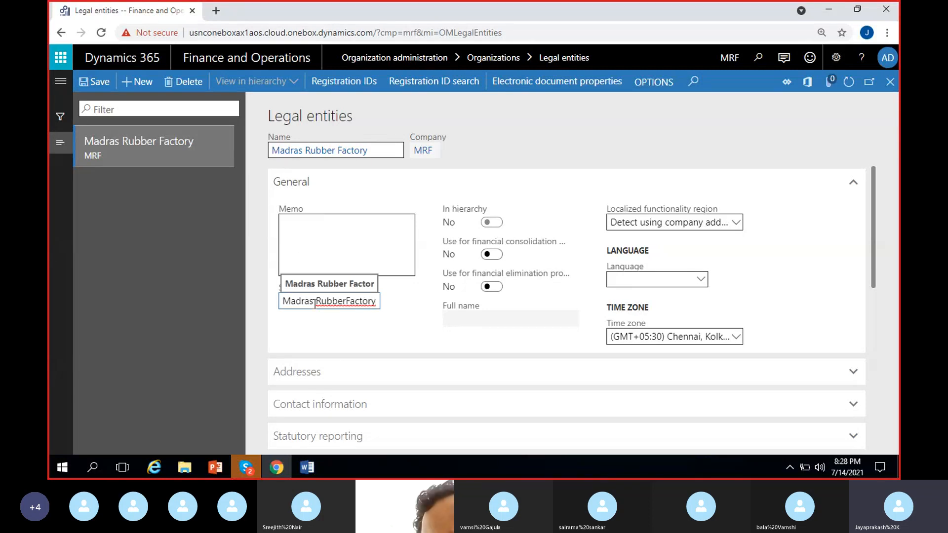
Step: Replace the search name with MRF and try to switch on the In hierarchy option
left_click_drag(377, 302, 155, 316)
key("BackSpace")
type("MRF")
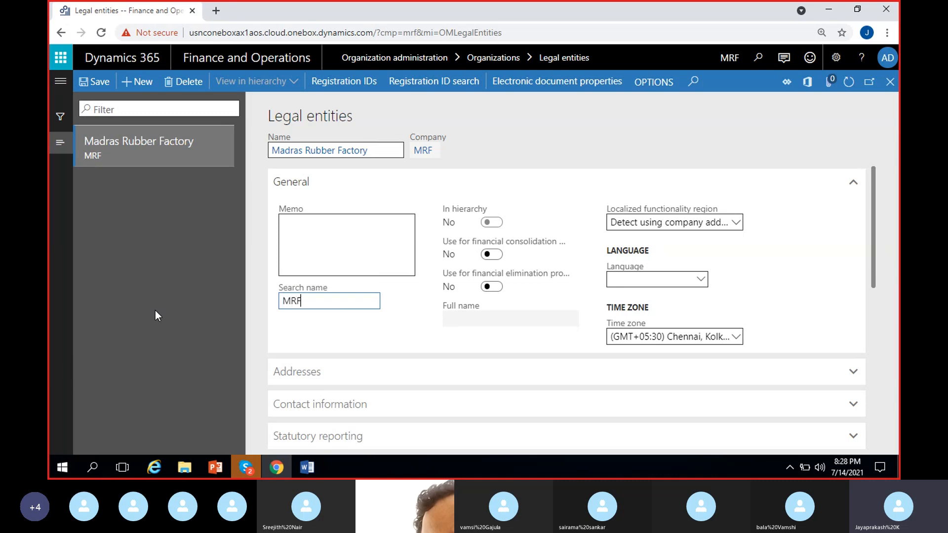
left_click(349, 322)
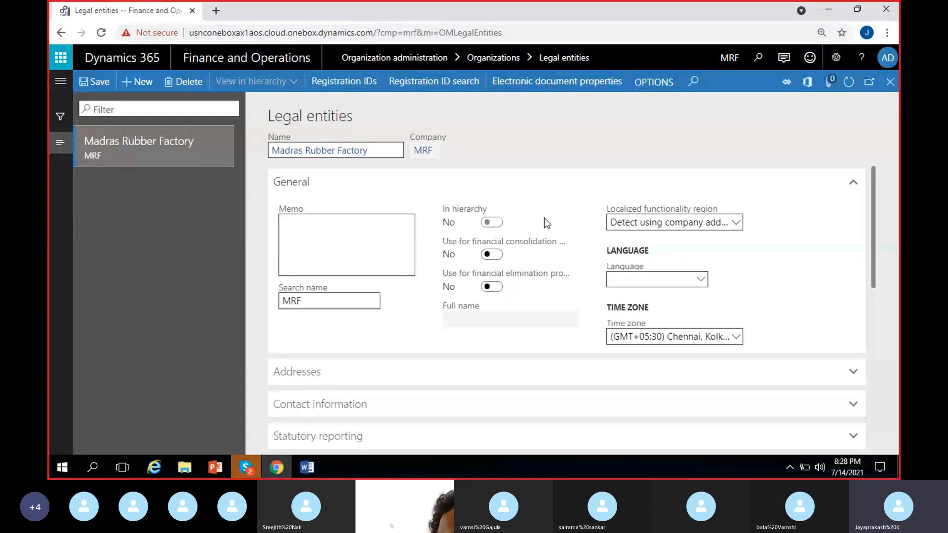
left_click(493, 224)
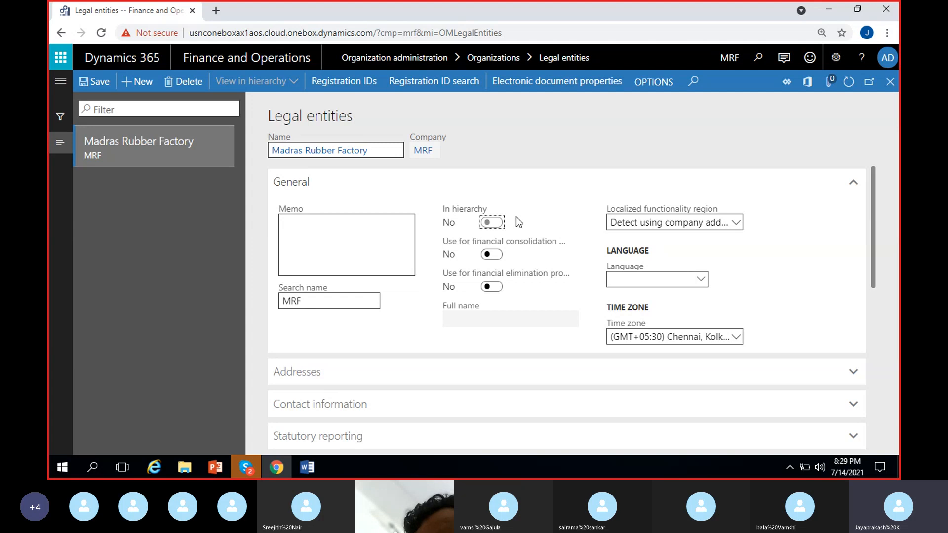
Step: Switch to the Word notes and add G above a row reading 1 2 3, indenting the G
left_click(308, 466)
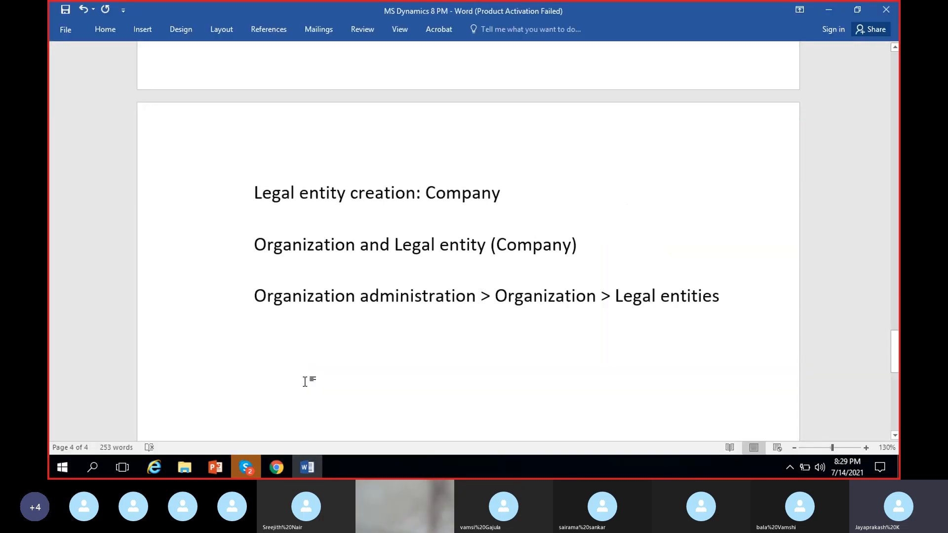
type("G")
key("Return")
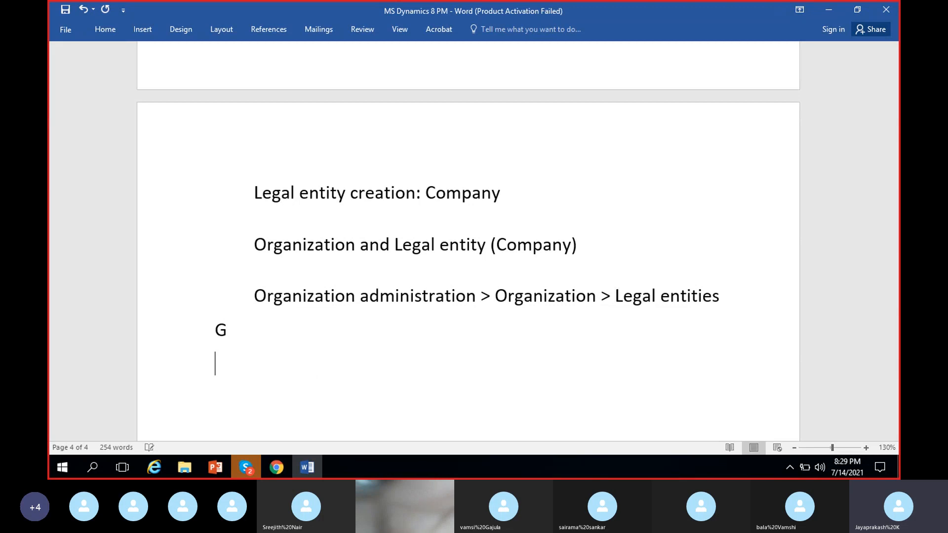
type("1 2 3")
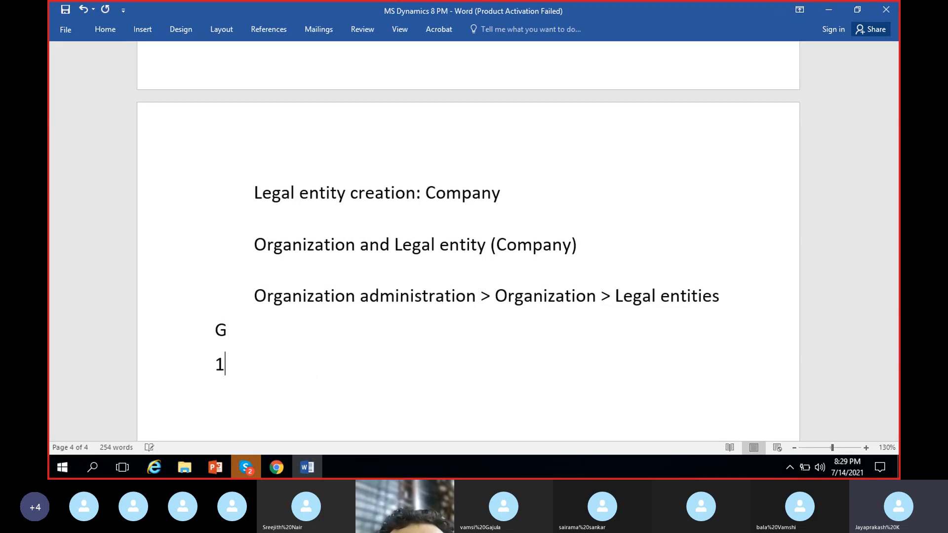
left_click(211, 328)
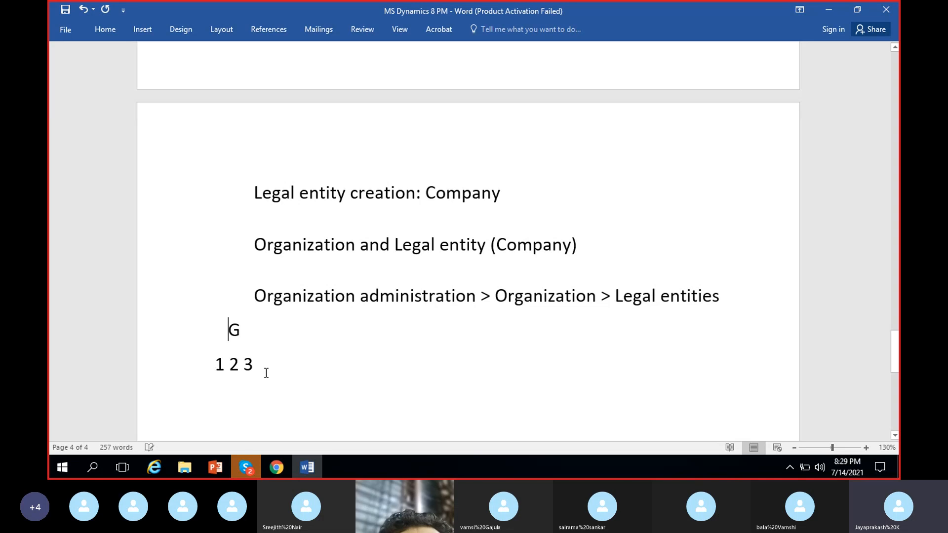
Step: Add a row with ABC, DEF and GHI beneath the numbers, spacing out 1, 2 and 3 to line up with them
left_click(290, 374)
key("Return")
type("ABC")
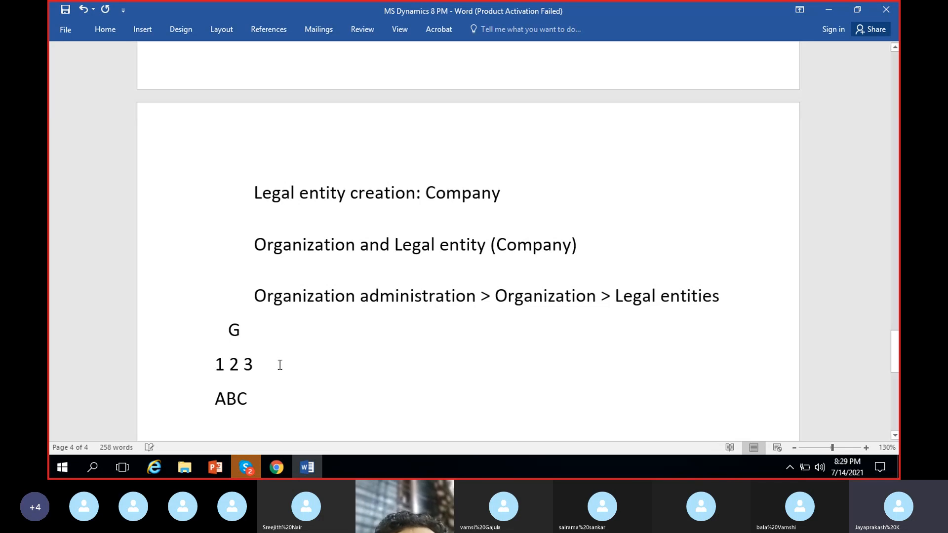
left_click(229, 364)
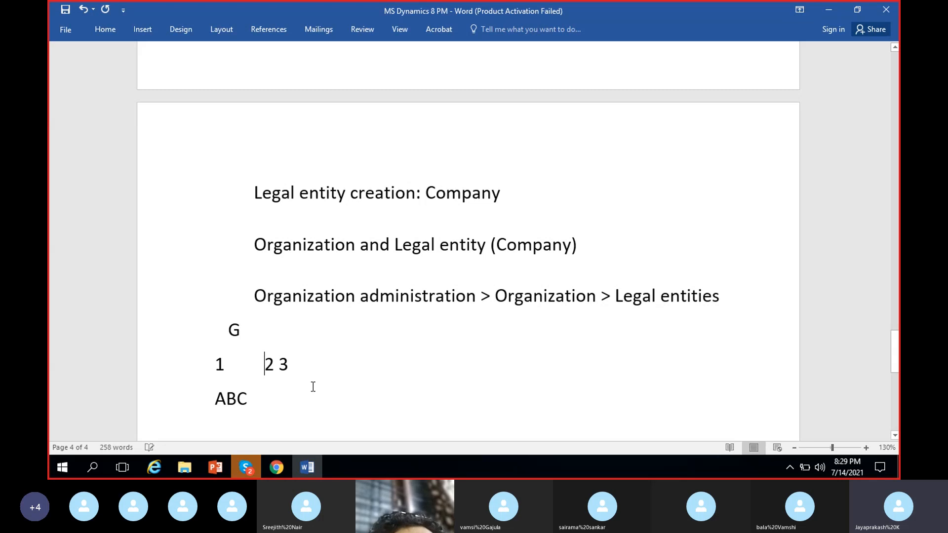
left_click(268, 396)
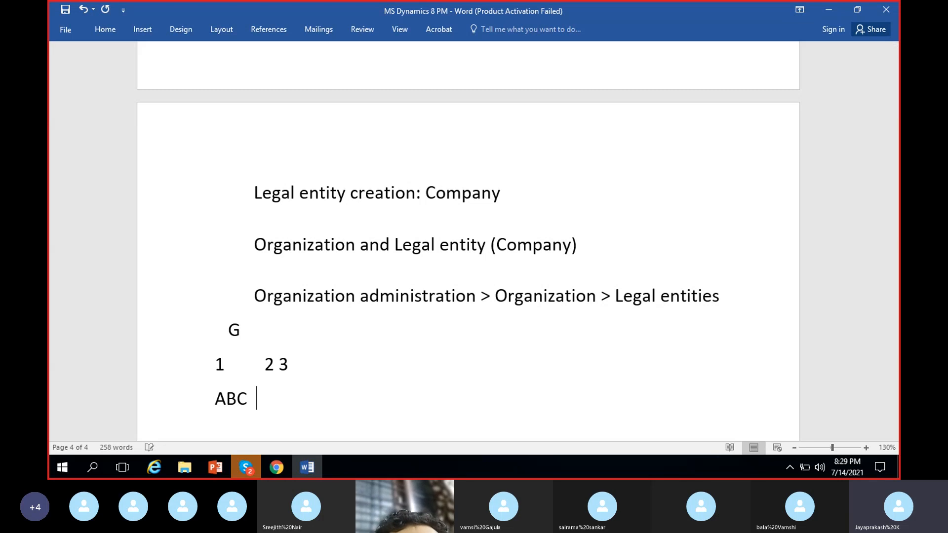
type("DEF")
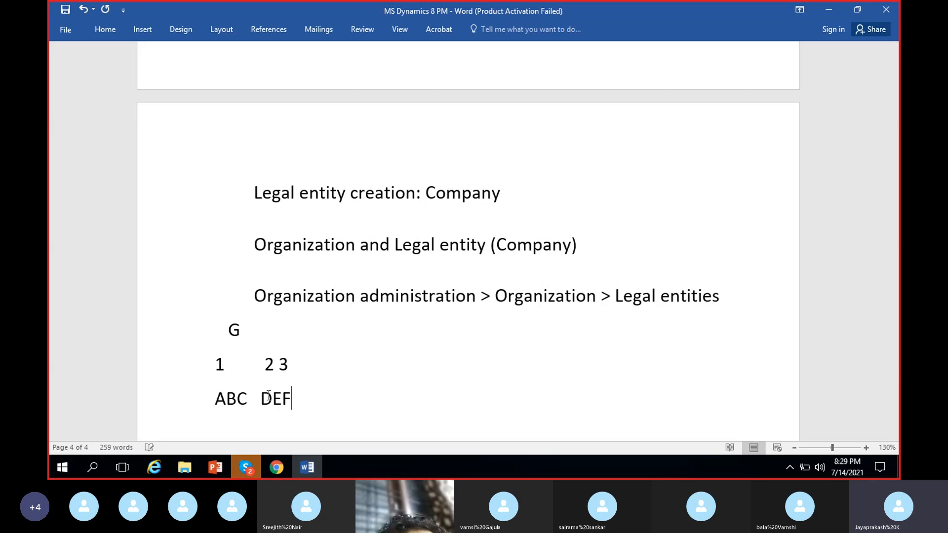
left_click(279, 365)
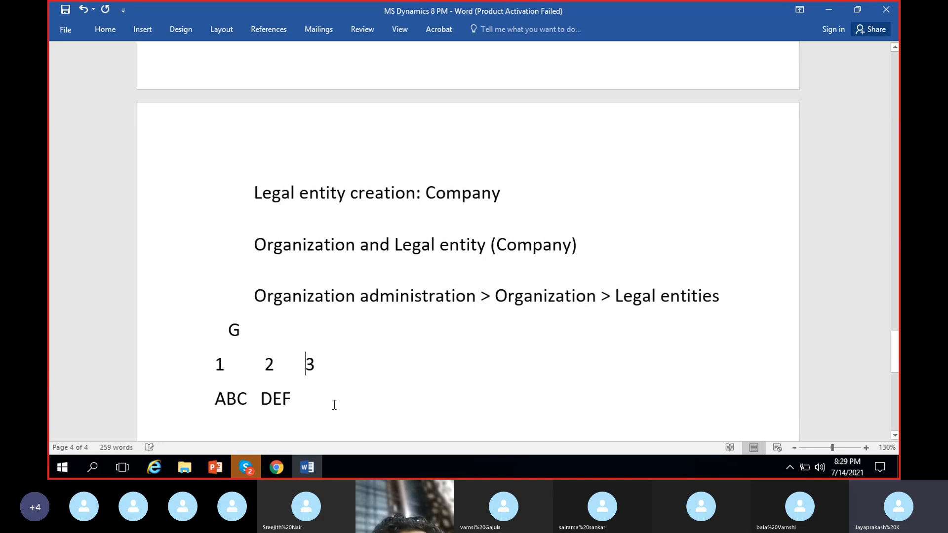
left_click(345, 394)
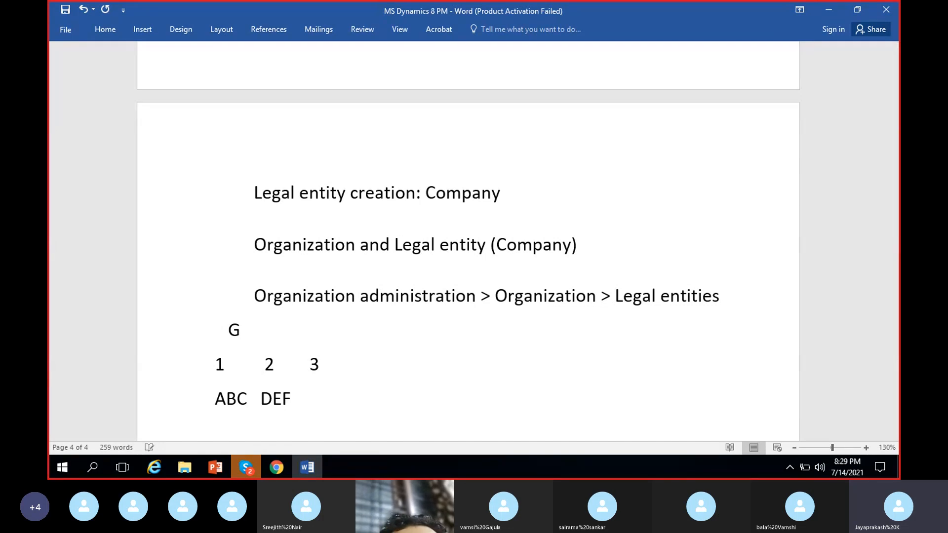
type("GHI")
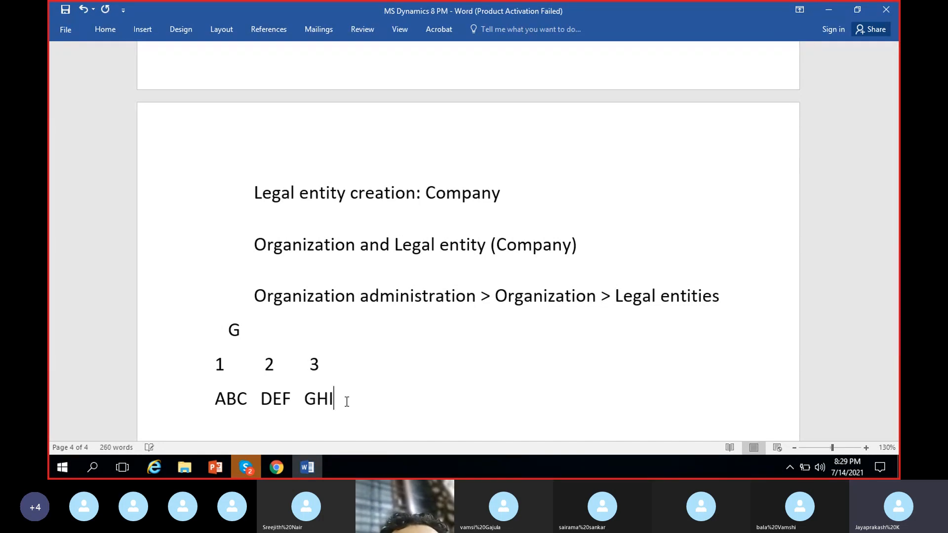
Step: Replace the G in the hierarchy sketch with @ and space it over to sit above the number 2
left_click(242, 328)
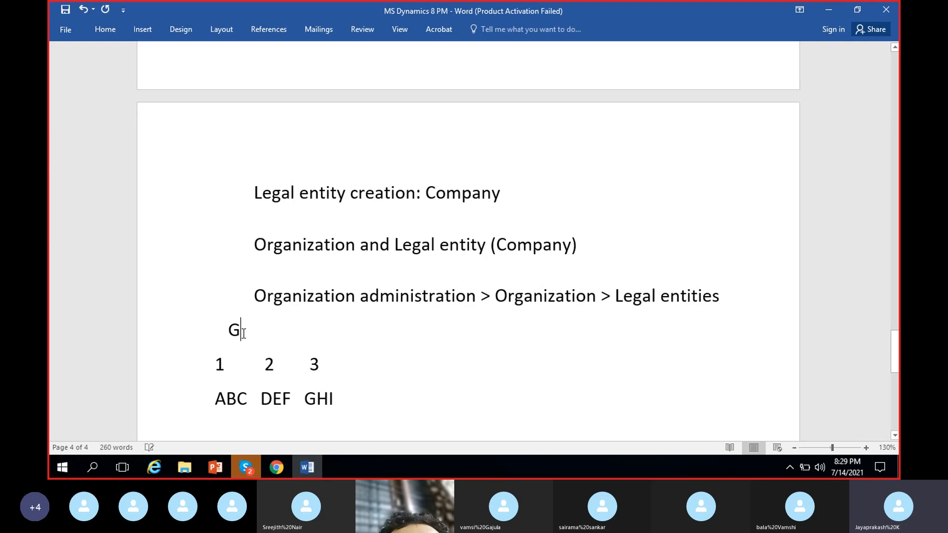
key("BackSpace")
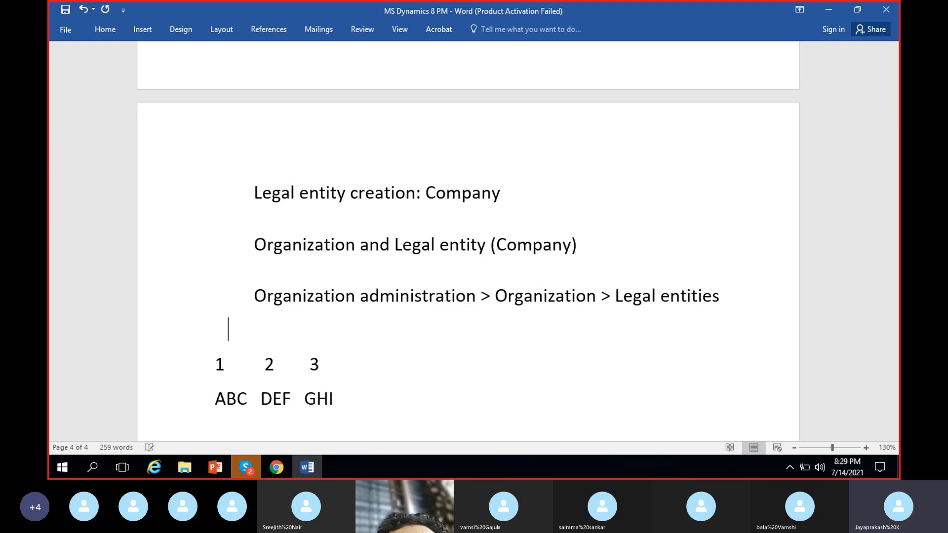
type("@")
key("Left")
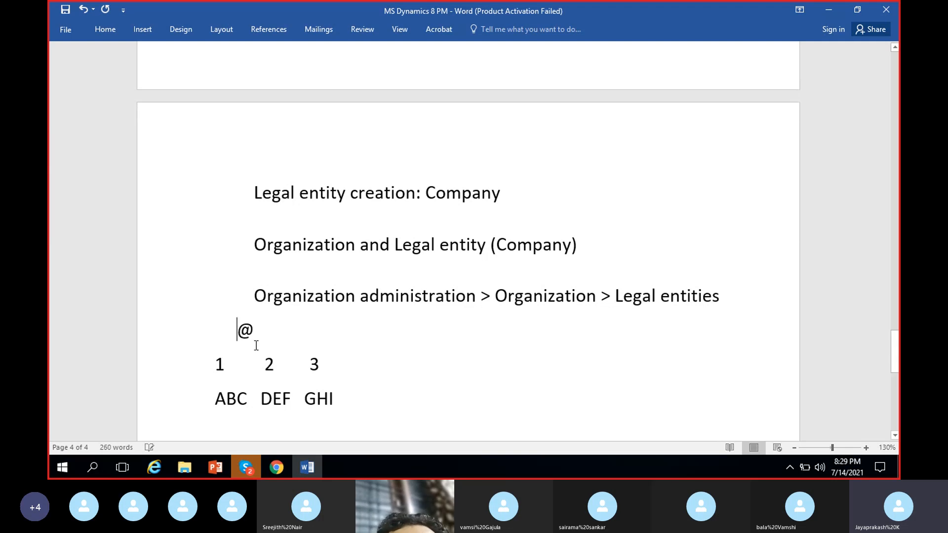
double_click(274, 332)
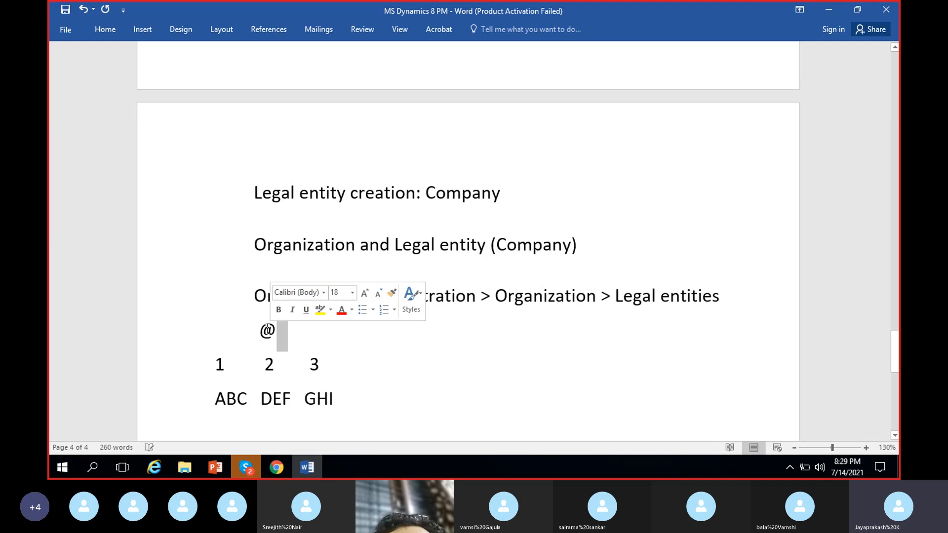
left_click(267, 330)
Step: Go over the number and letter levels of the hierarchy sketch, and return to the legal entities page in Dynamics 365
left_click(225, 364)
left_click(288, 364)
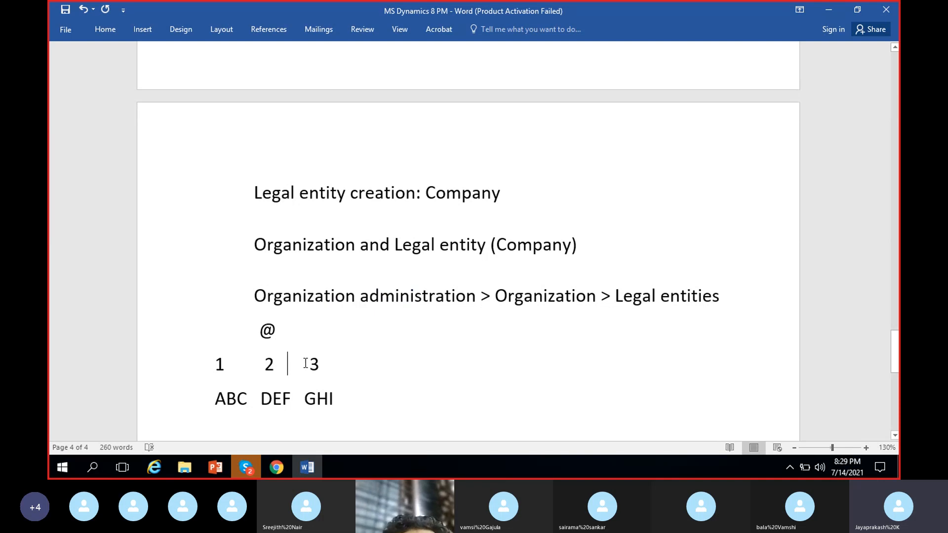
double_click(227, 398)
left_click(237, 398)
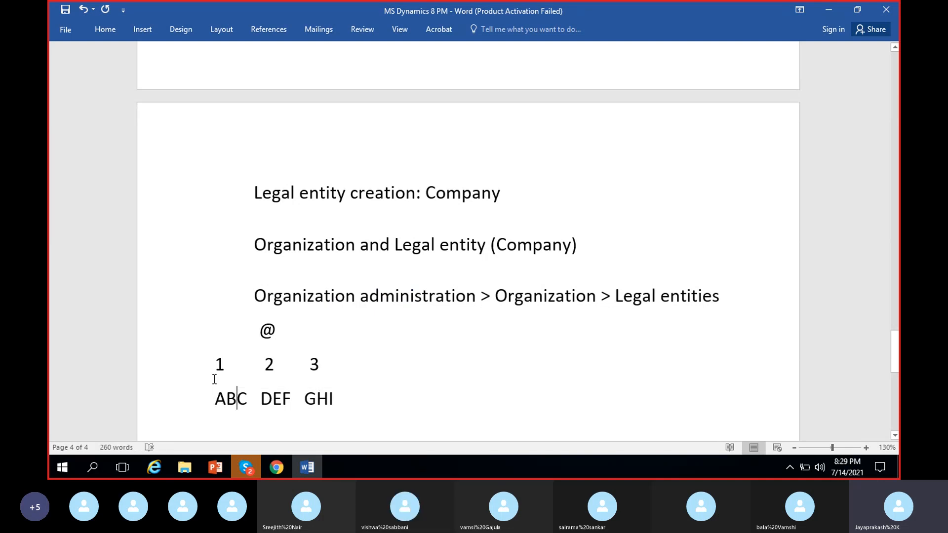
double_click(219, 364)
left_click(282, 398)
left_click(278, 469)
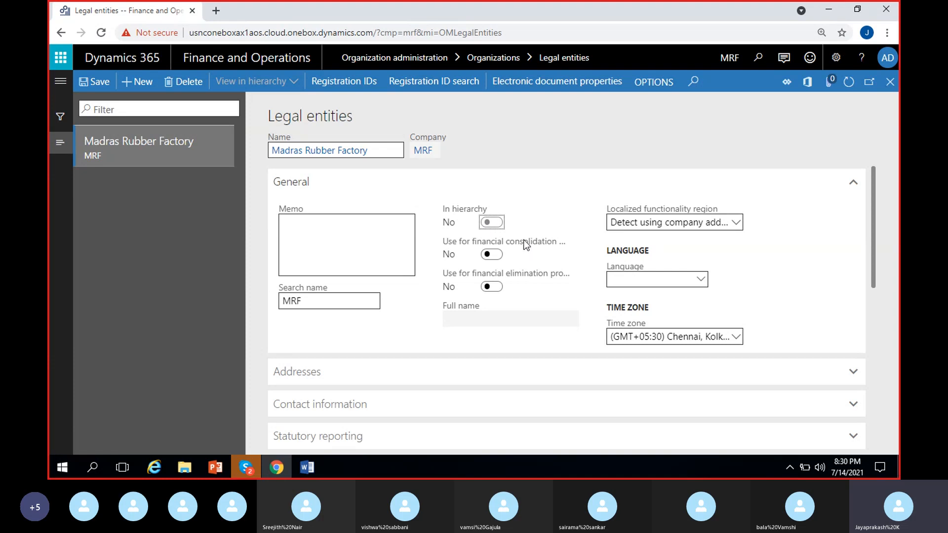
Step: Go over the hierarchy sketch in the Word notes from ABC through 1 up to @, and return to Dynamics 365
mouse_move(526, 246)
mouse_move(534, 282)
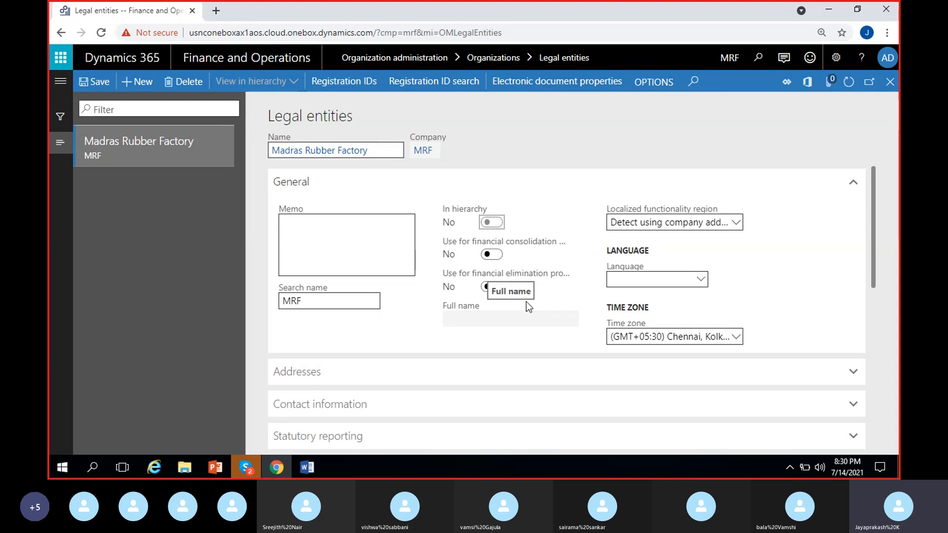
left_click(307, 467)
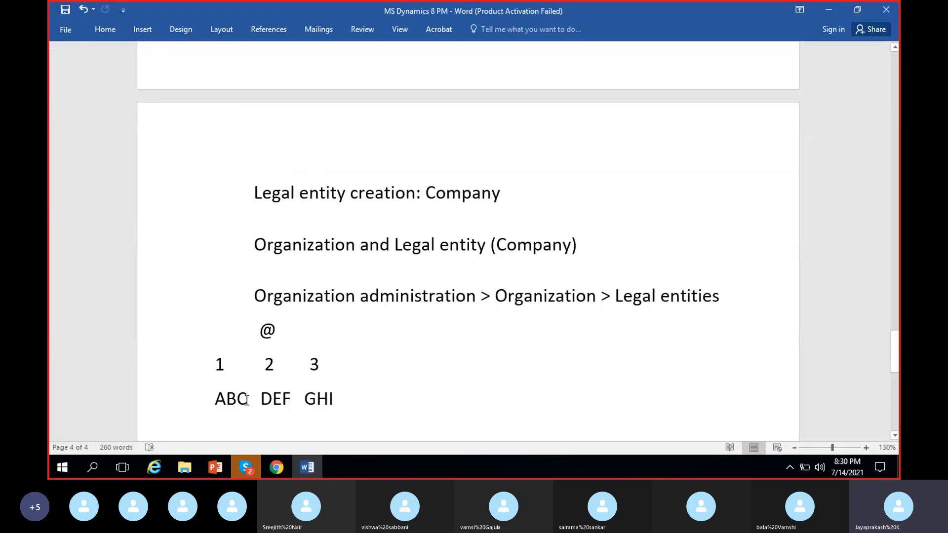
left_click_drag(248, 398, 215, 397)
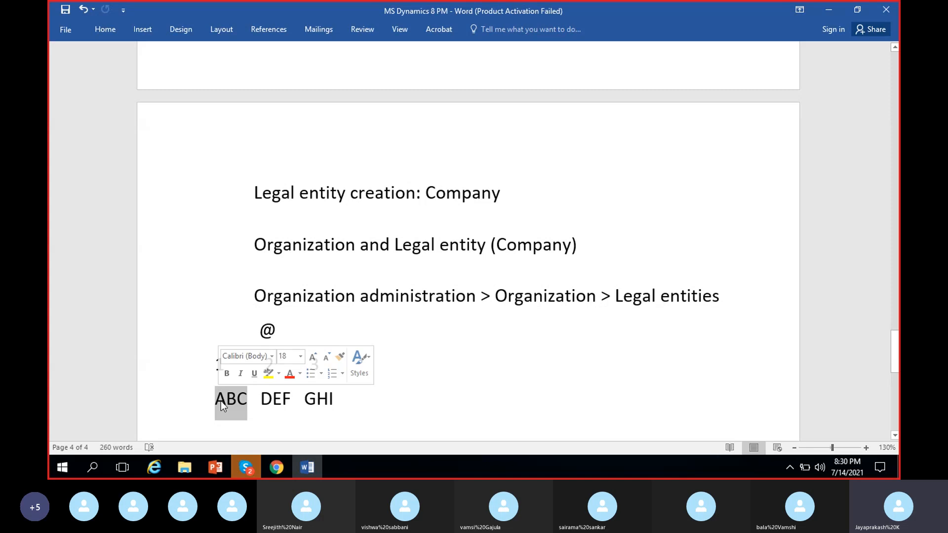
left_click(227, 398)
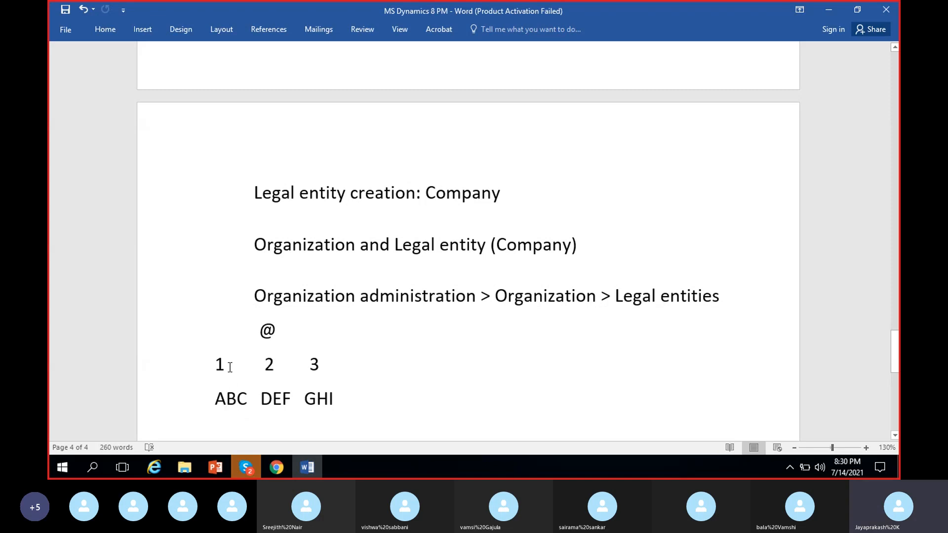
left_click_drag(232, 364, 221, 367)
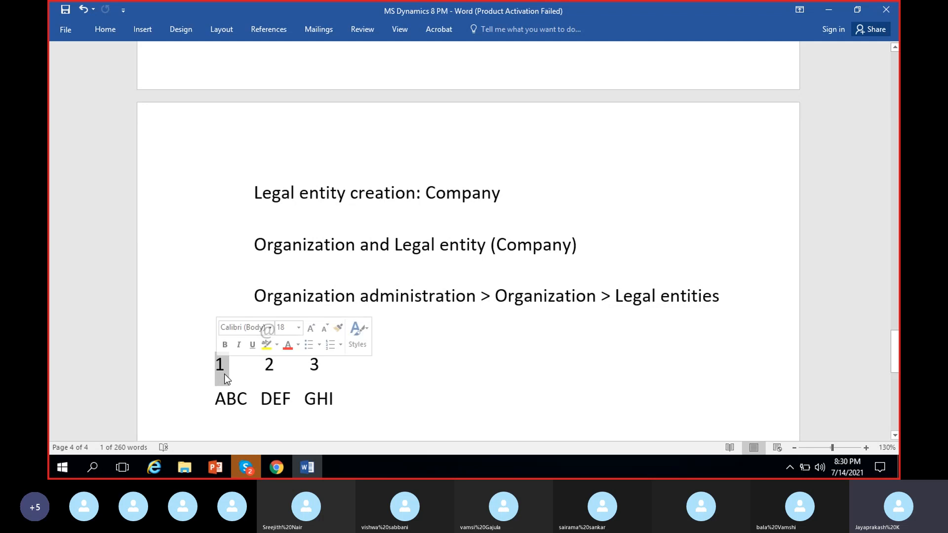
left_click(219, 364)
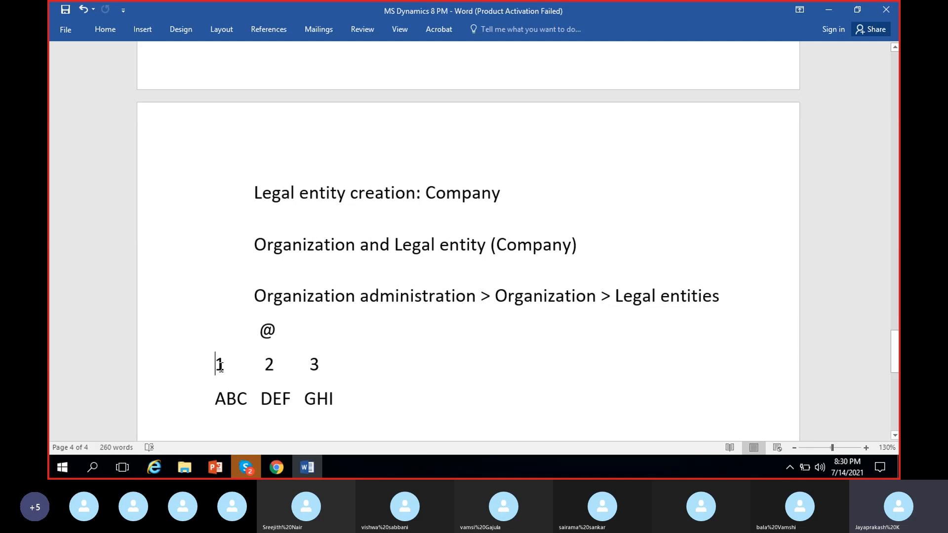
double_click(219, 364)
double_click(277, 332)
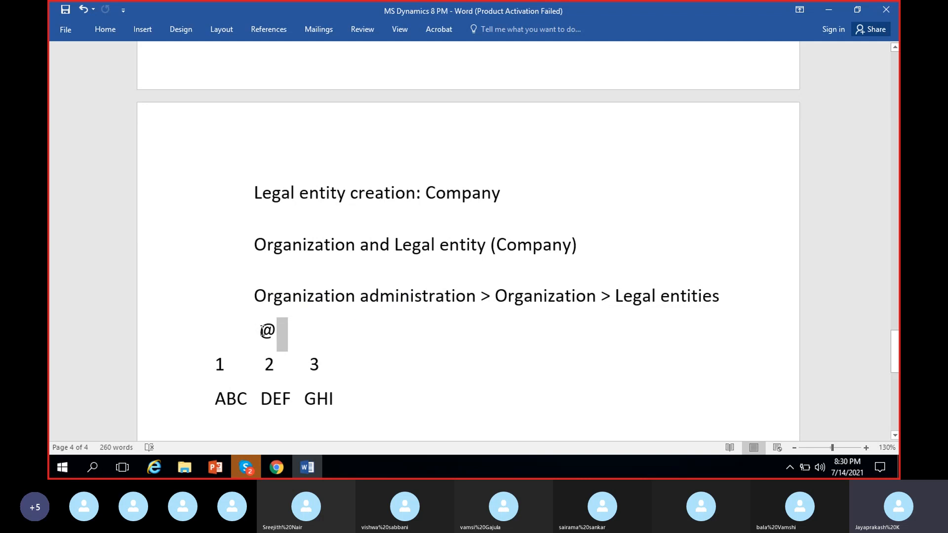
left_click_drag(260, 335, 275, 334)
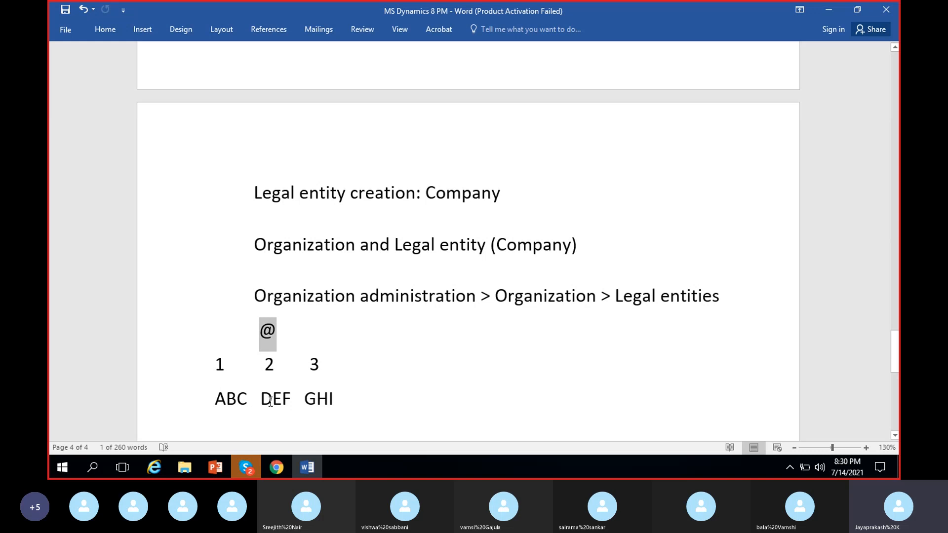
left_click(271, 335)
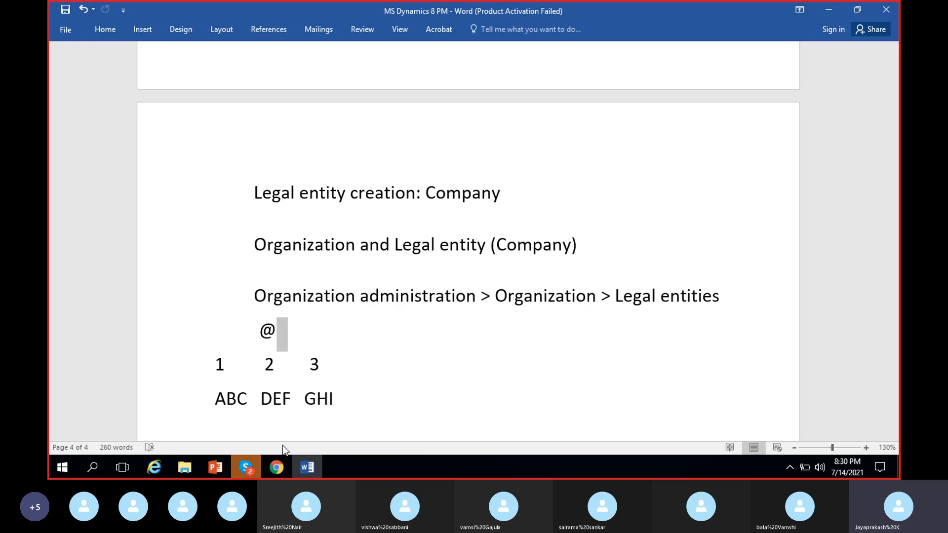
left_click(277, 467)
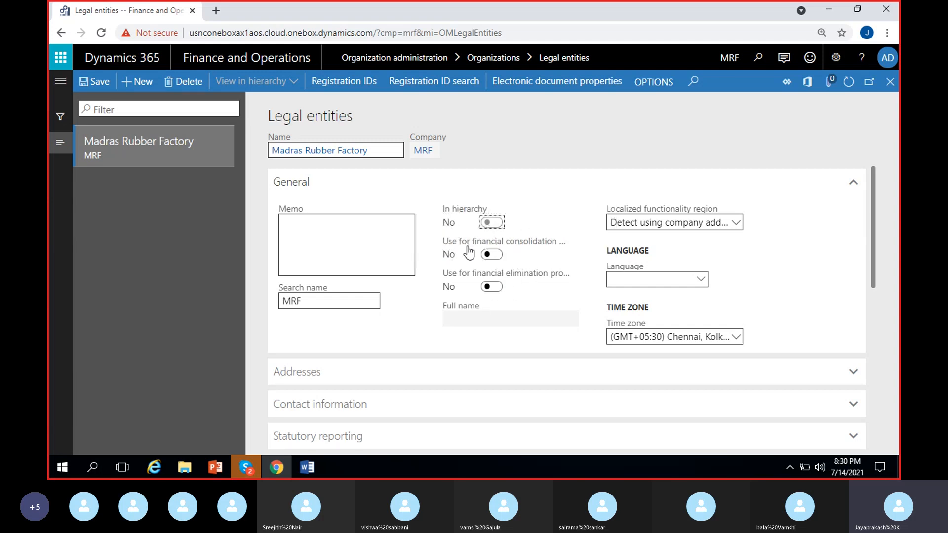
Step: Point out the ABC entry in the Word hierarchy sketch again, and switch back to the legal entities page
left_click(276, 465)
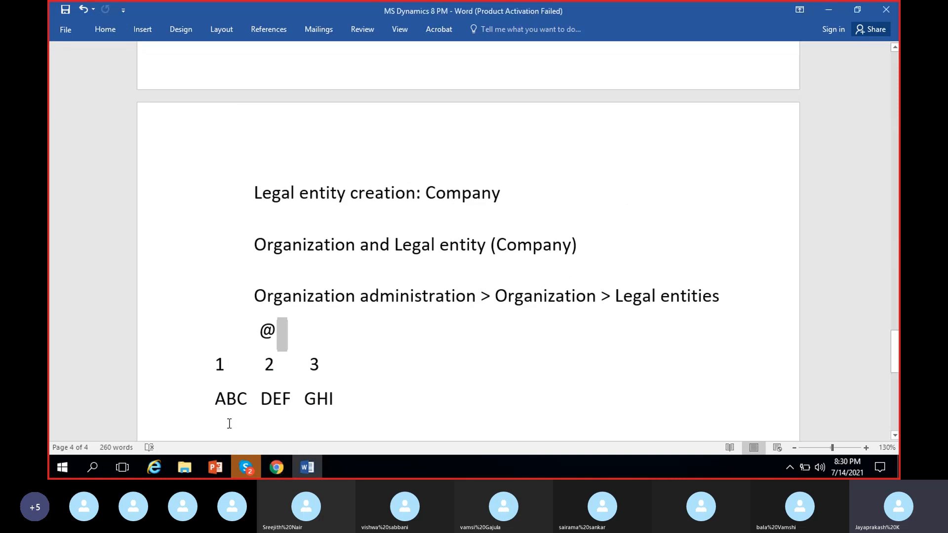
double_click(224, 405)
left_click(224, 405)
left_click(273, 467)
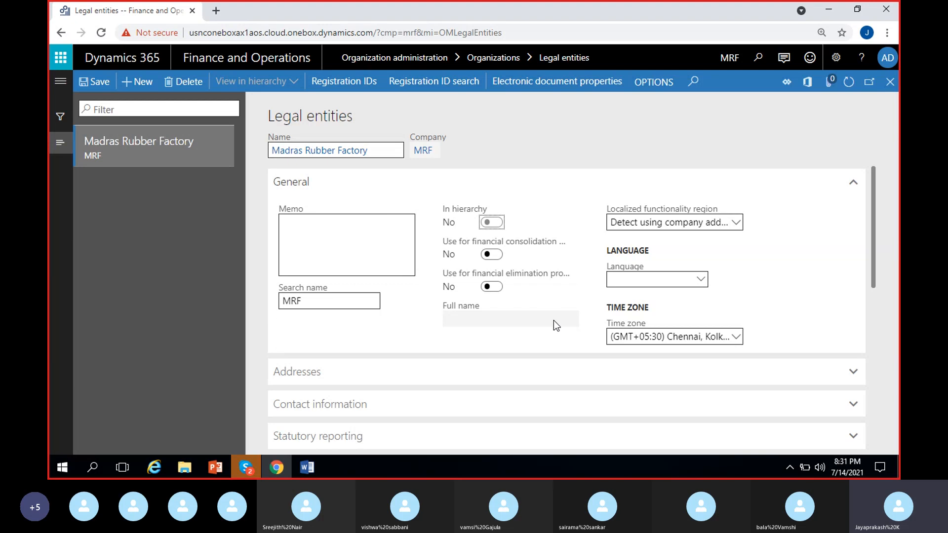
left_click(254, 473)
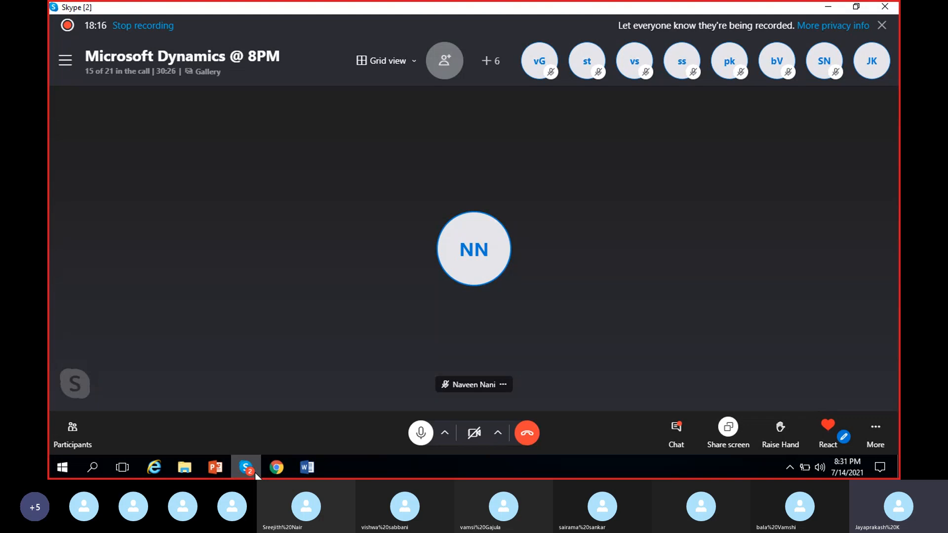
left_click(256, 473)
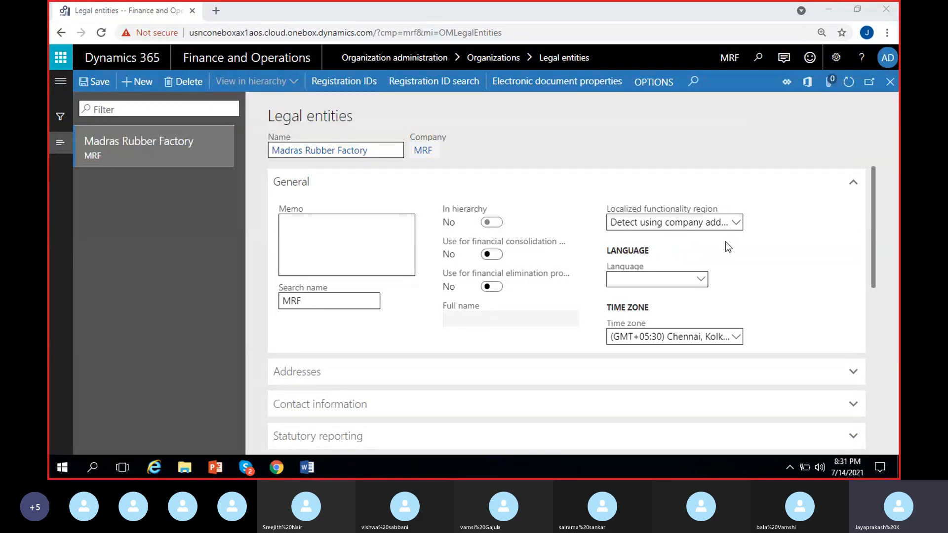
Step: Review the country options for Localized functionality region, and expand the Addresses section to check the company's address
left_click(735, 225)
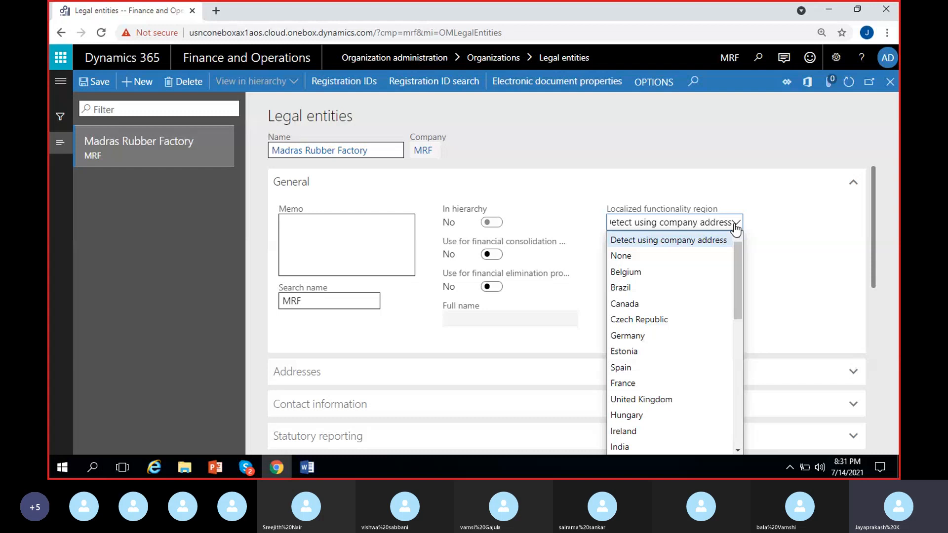
left_click(736, 227)
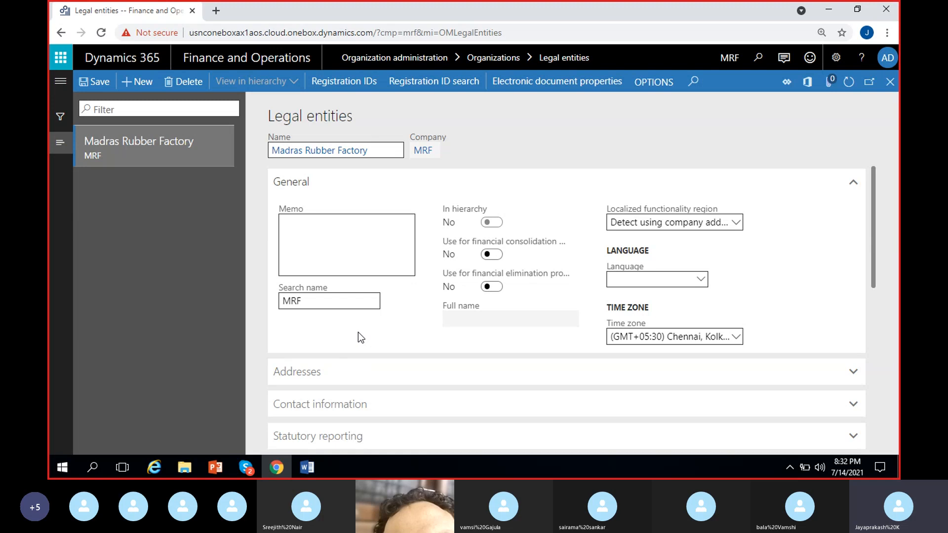
left_click(736, 224)
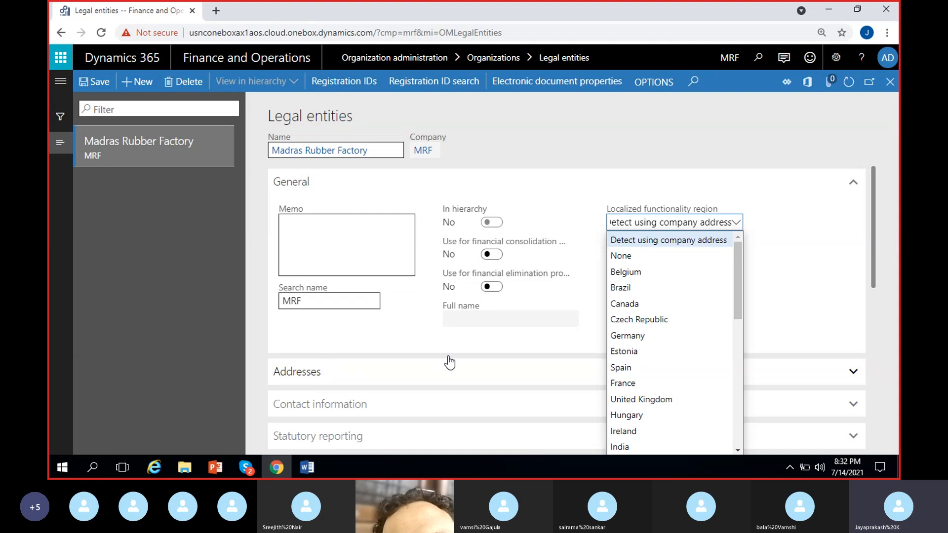
scroll(681, 334, "down", 3)
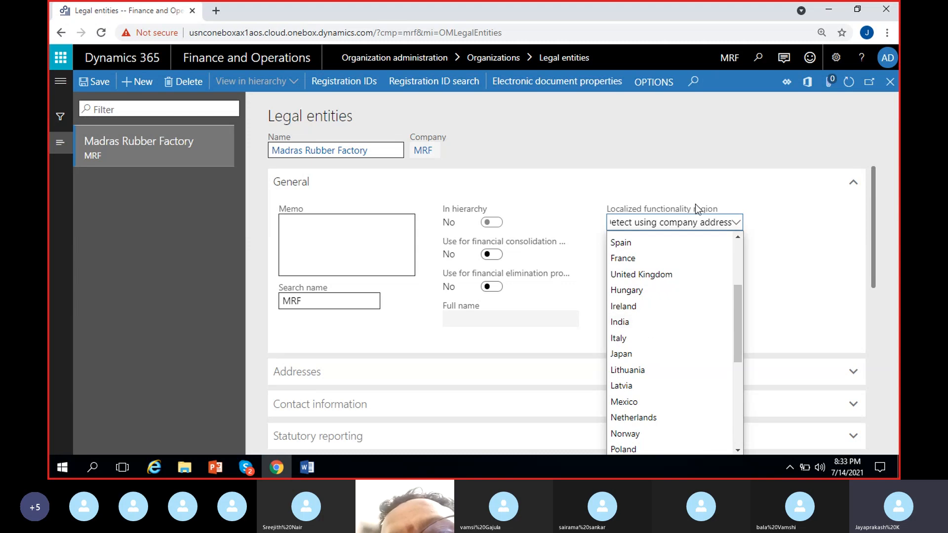
scroll(642, 321, "down", 5)
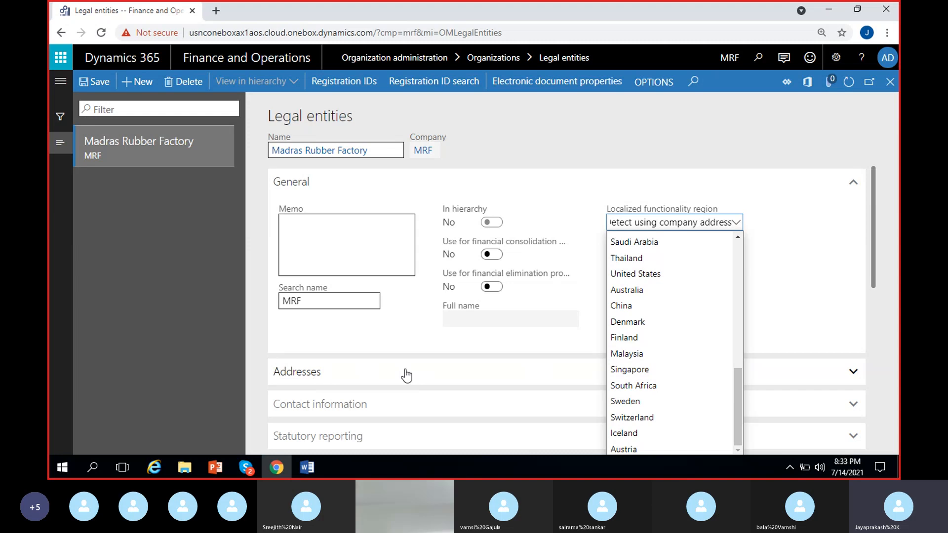
left_click(766, 264)
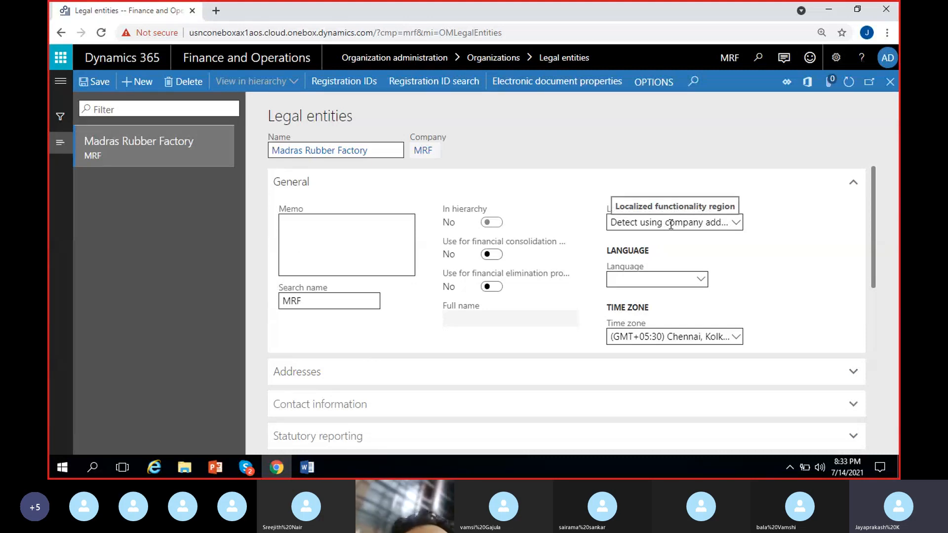
left_click(345, 373)
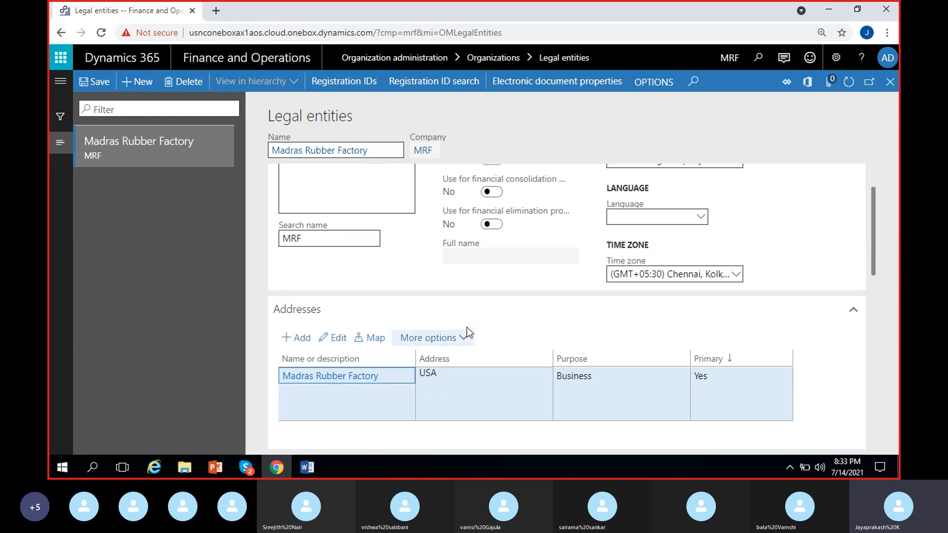
scroll(467, 327, "up", 2)
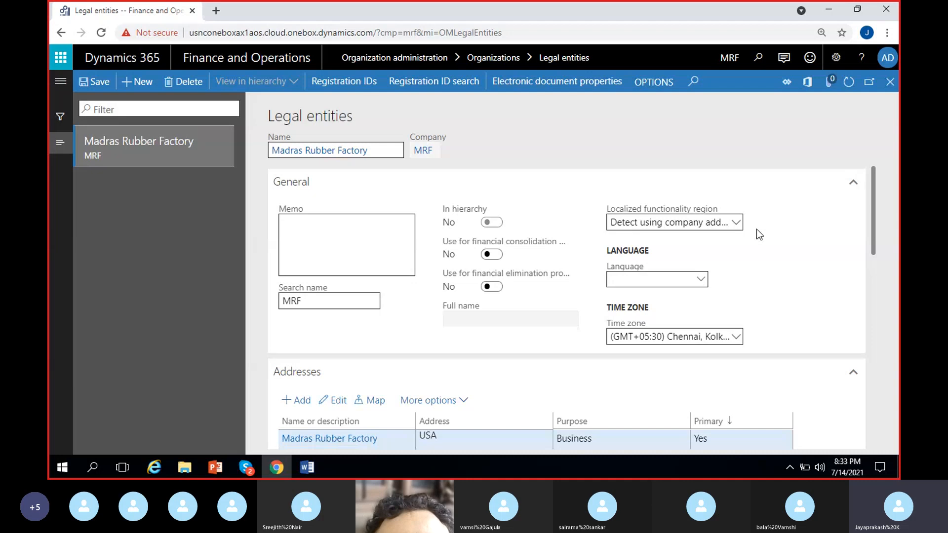
Step: Set the legal entity's language to en-us, English (United States), narrowing the language choices with en-
left_click(700, 281)
left_click(701, 281)
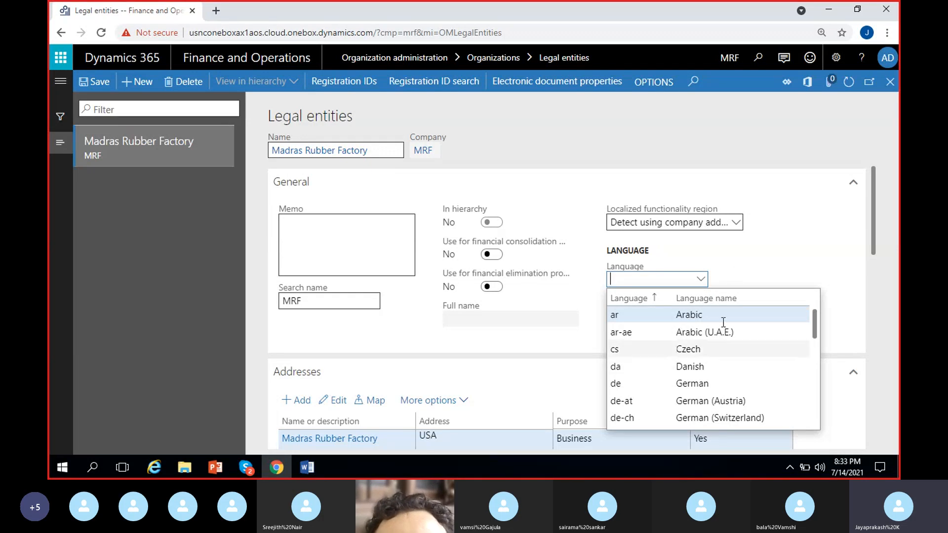
scroll(725, 320, "down", 5)
scroll(725, 320, "down", 5)
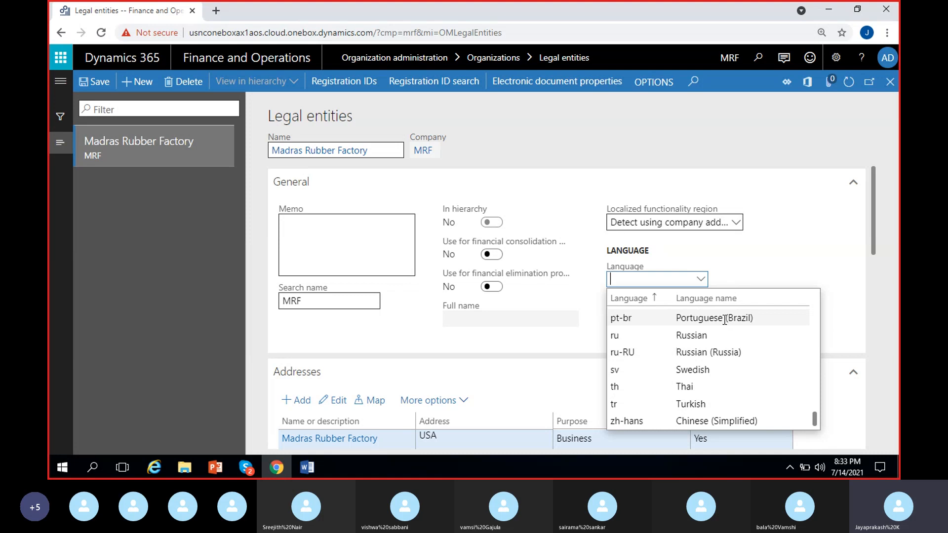
scroll(718, 362, "up", 6)
scroll(718, 362, "up", 5)
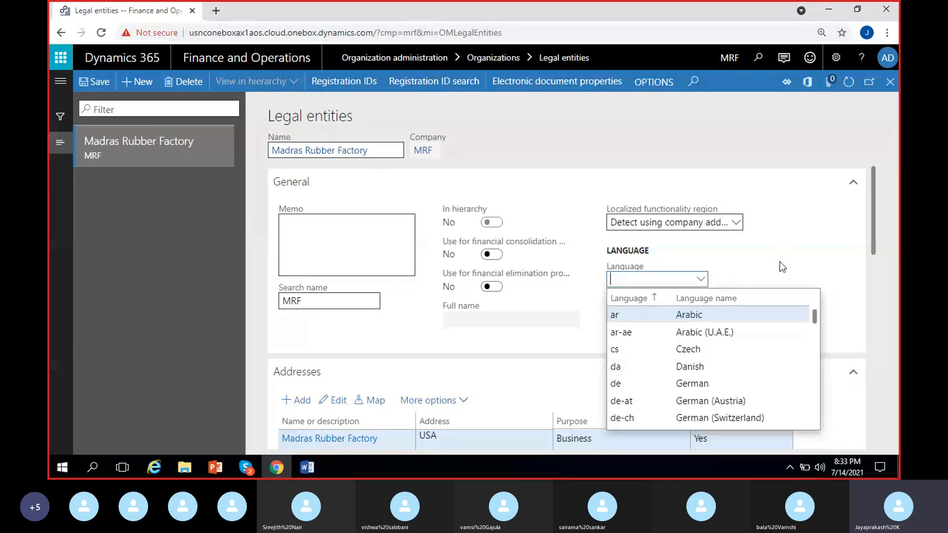
type("e")
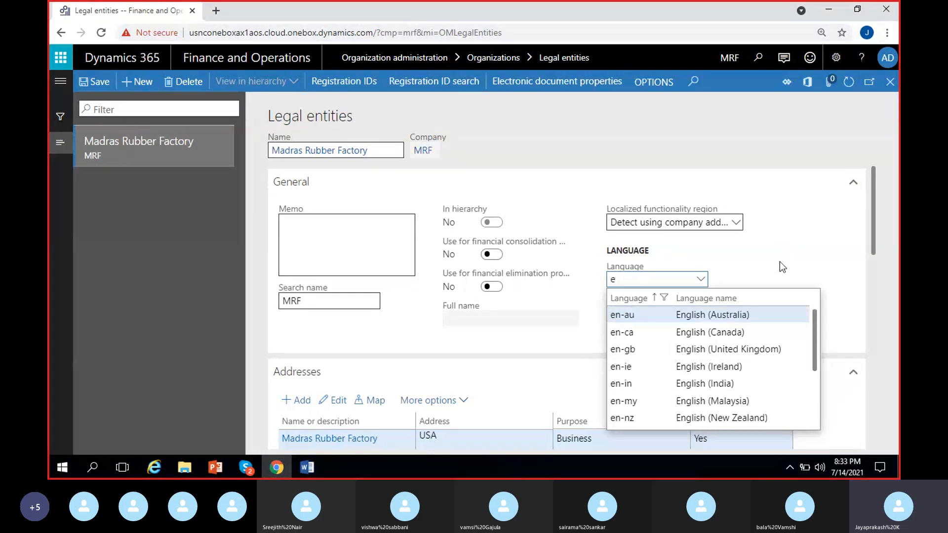
type("n-")
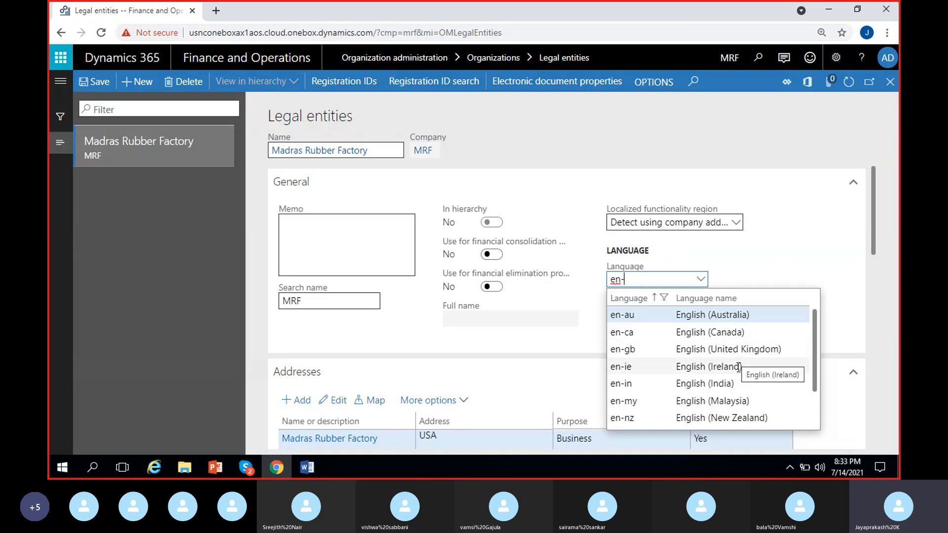
scroll(747, 370, "down", 2)
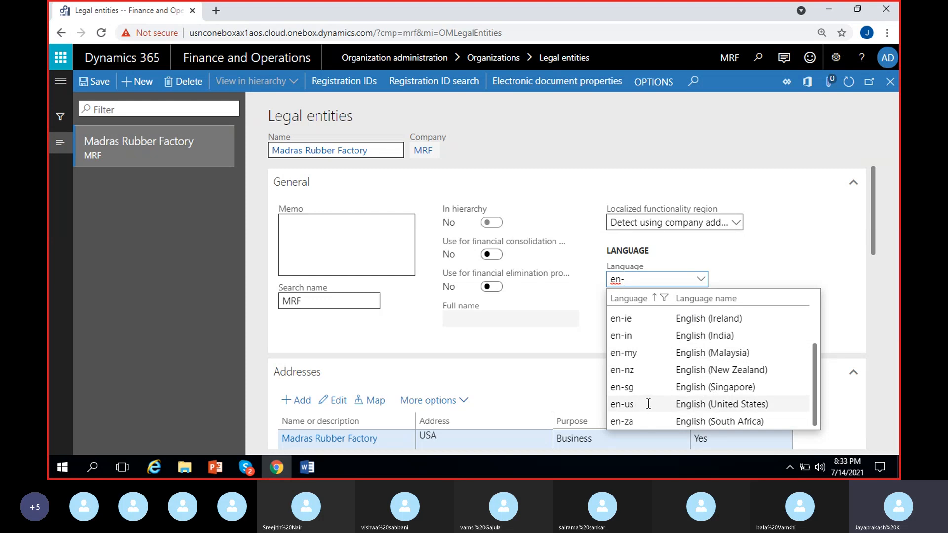
left_click(675, 401)
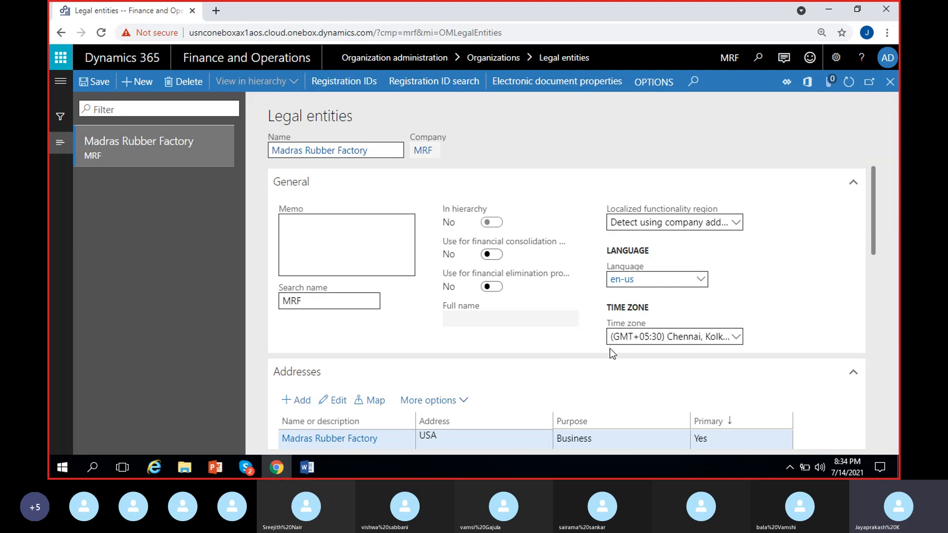
Step: Set the legal entity's time zone to (GMT-08:00) Pacific Time (US & Canada)
left_click(741, 340)
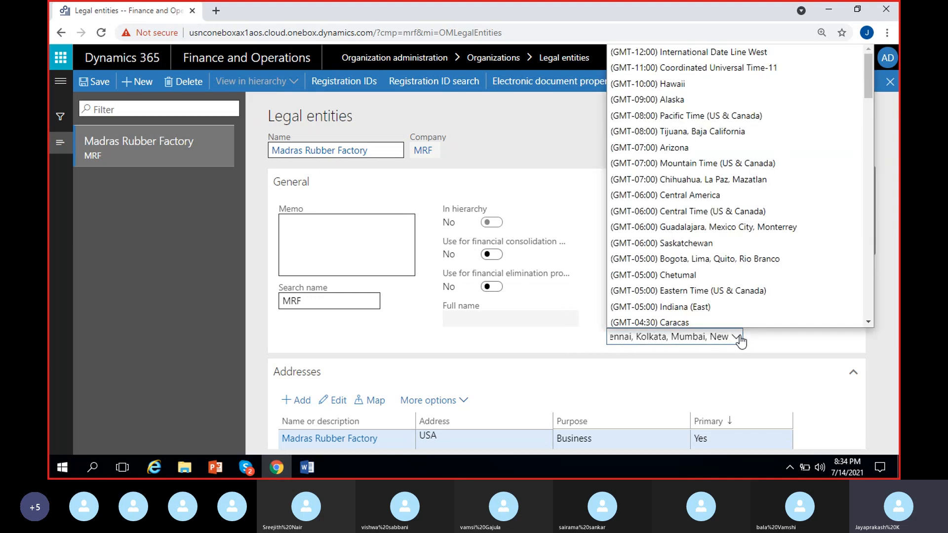
left_click(671, 337)
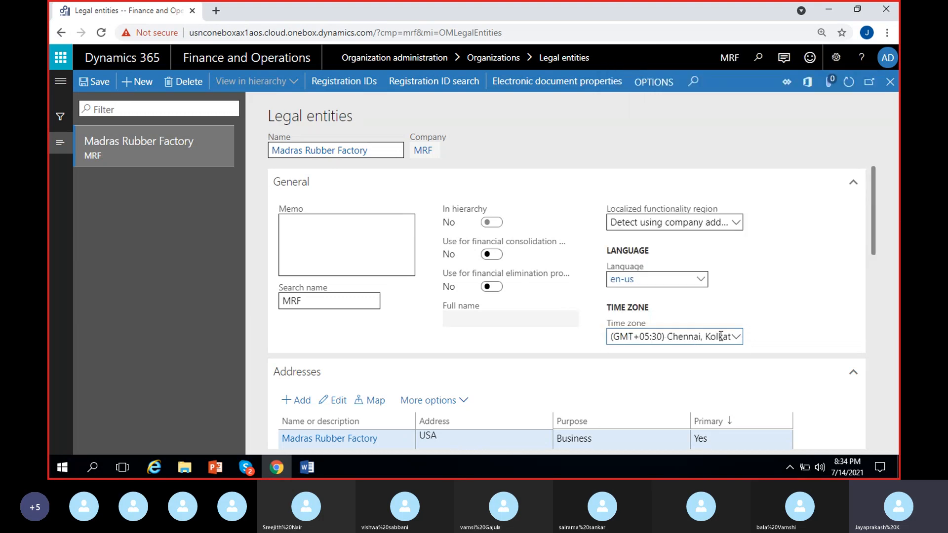
left_click(736, 338)
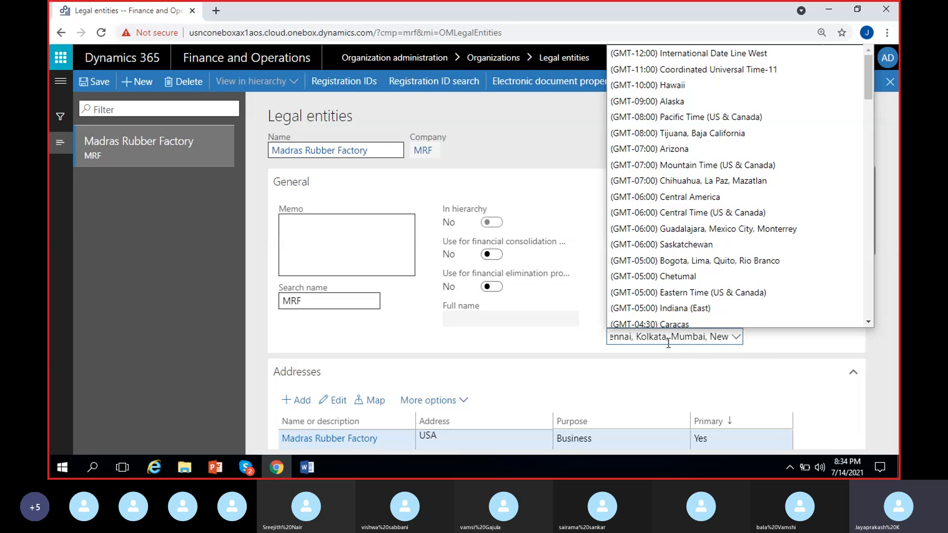
left_click(687, 336)
left_click(735, 336)
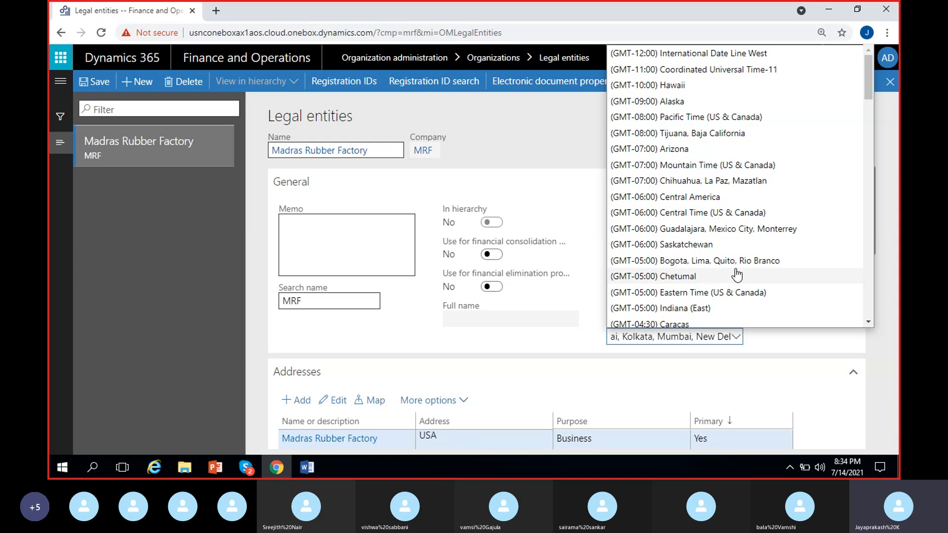
scroll(737, 275, "down", 10)
scroll(736, 275, "up", 10)
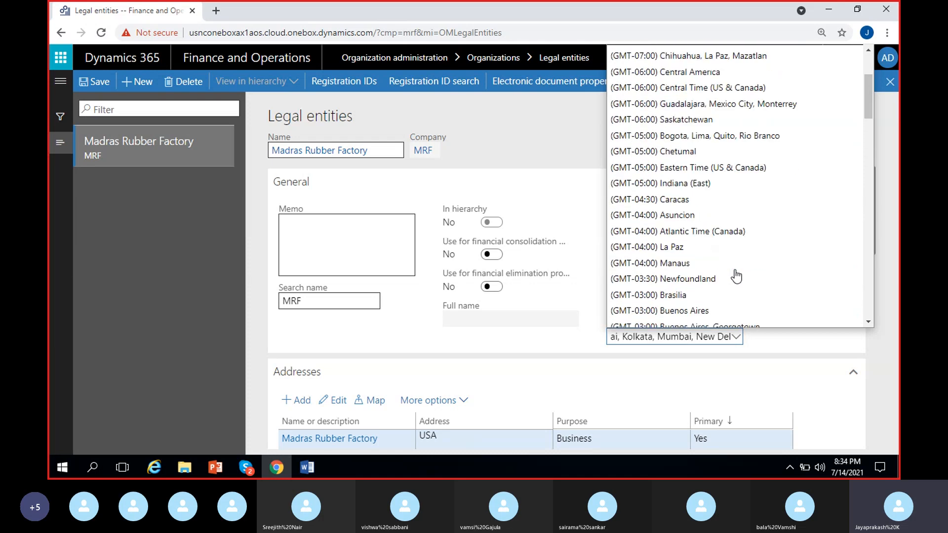
left_click(724, 119)
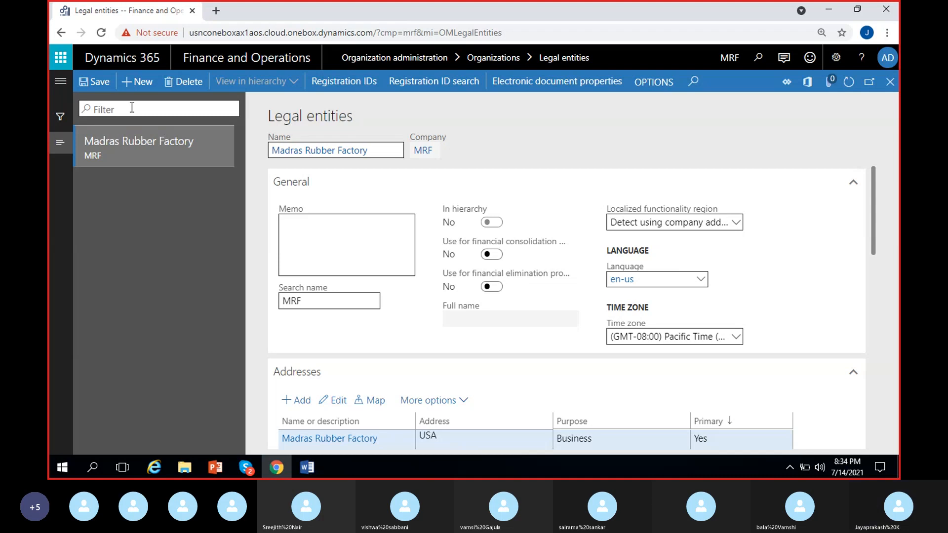
Step: Save the Madras Rubber Factory legal entity record and look over its Addresses section
left_click(104, 82)
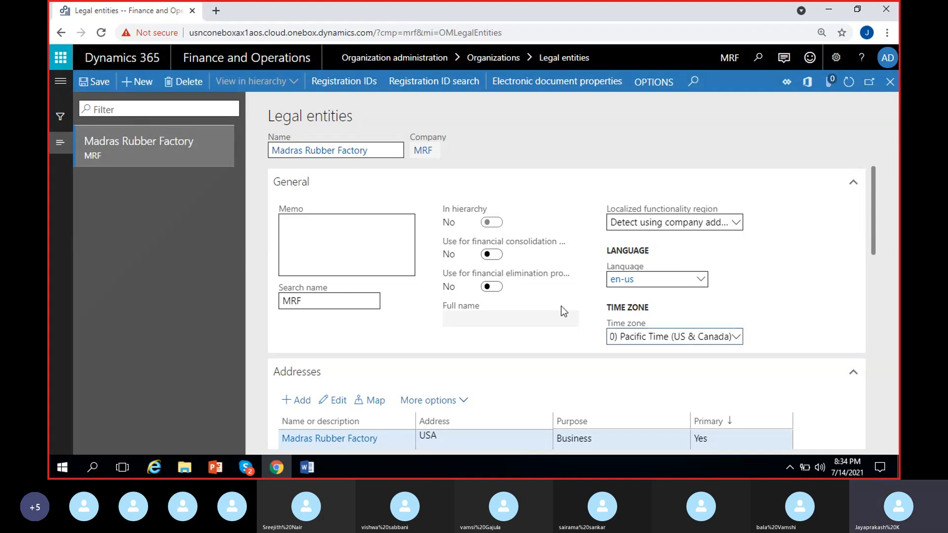
left_click(521, 319)
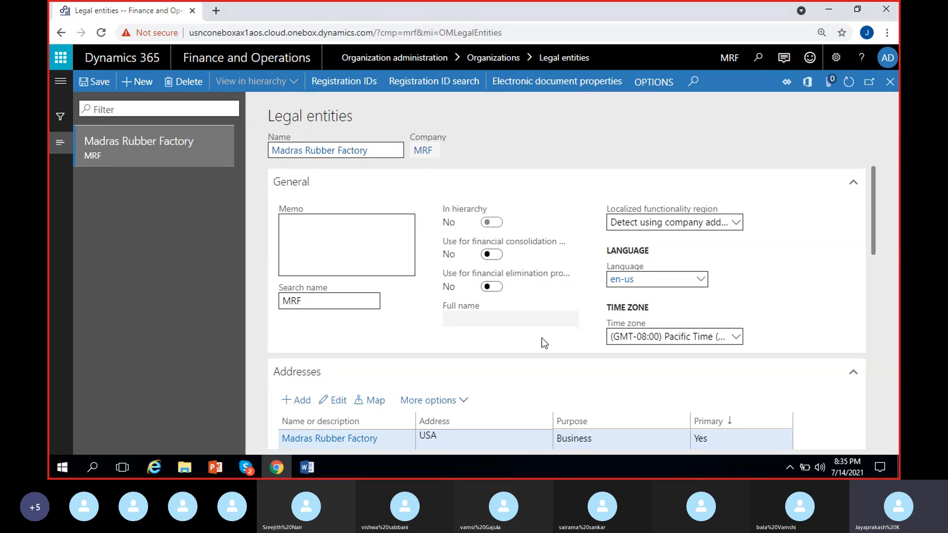
scroll(542, 338, "down", 3)
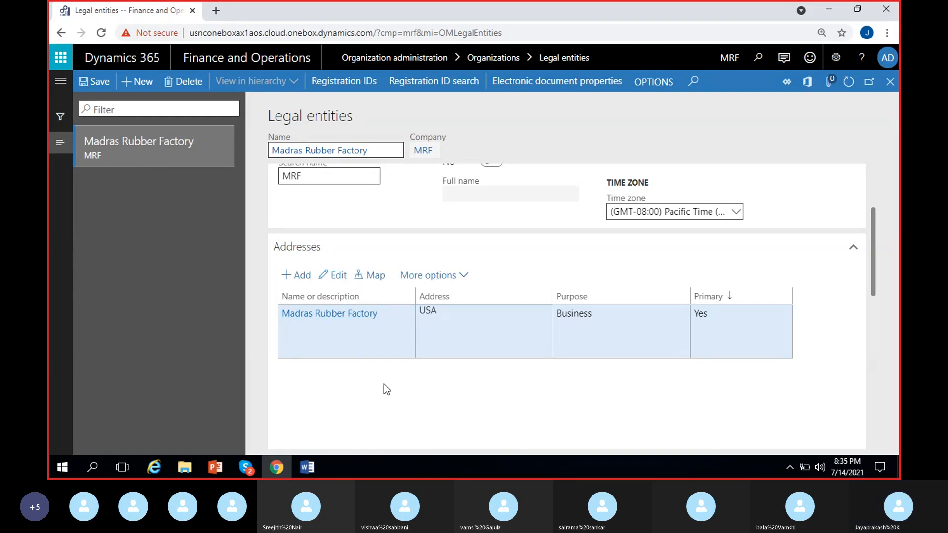
scroll(384, 388, "up", 1)
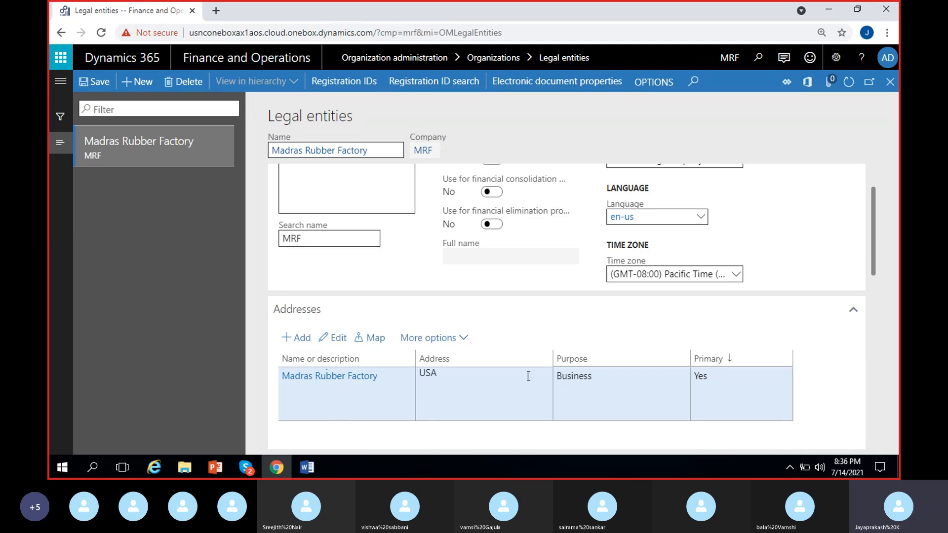
Step: Open the Madras Rubber Factory address for editing and bring up its purpose choices
left_click(339, 340)
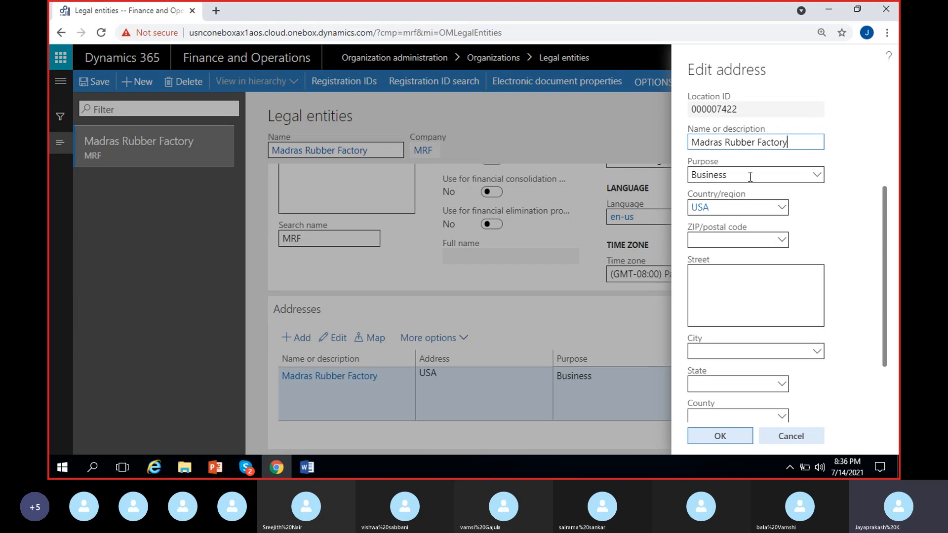
left_click(805, 177)
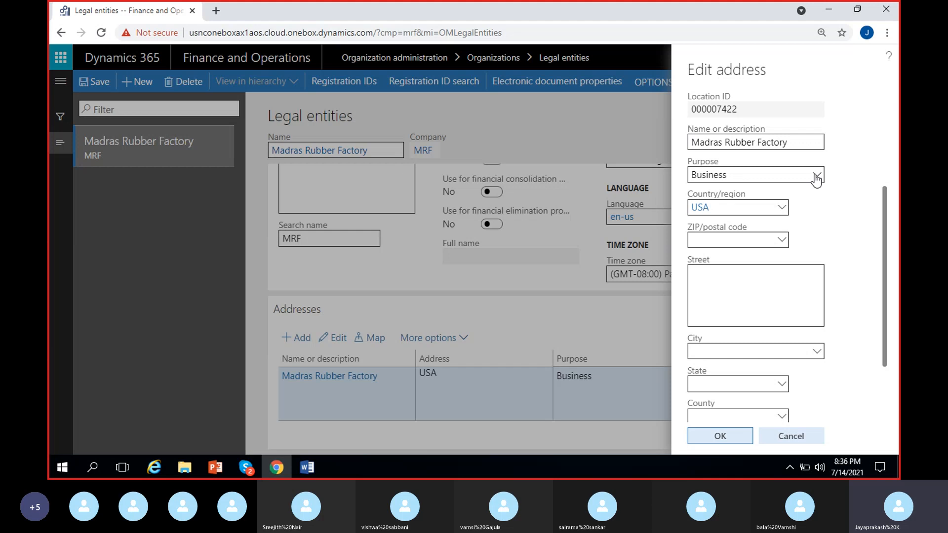
left_click(817, 176)
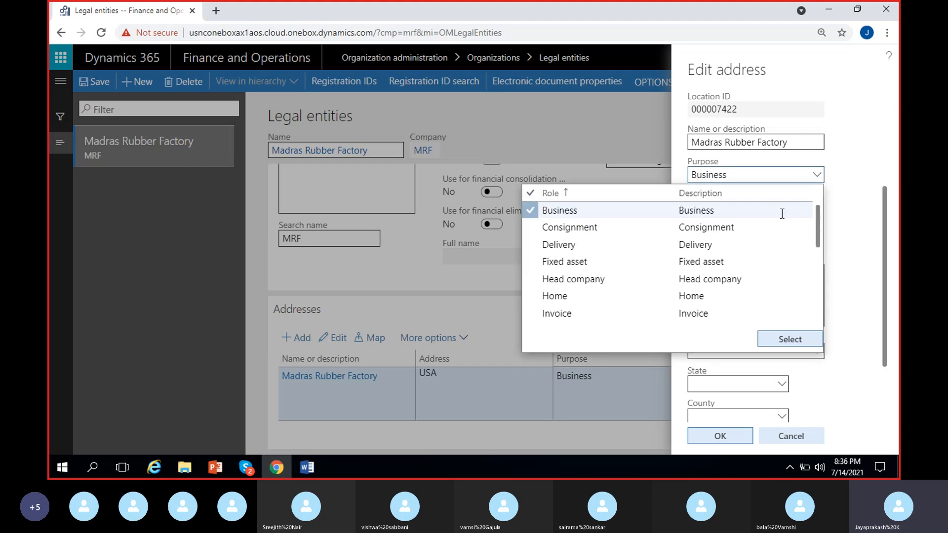
left_click(788, 177)
left_click(797, 179)
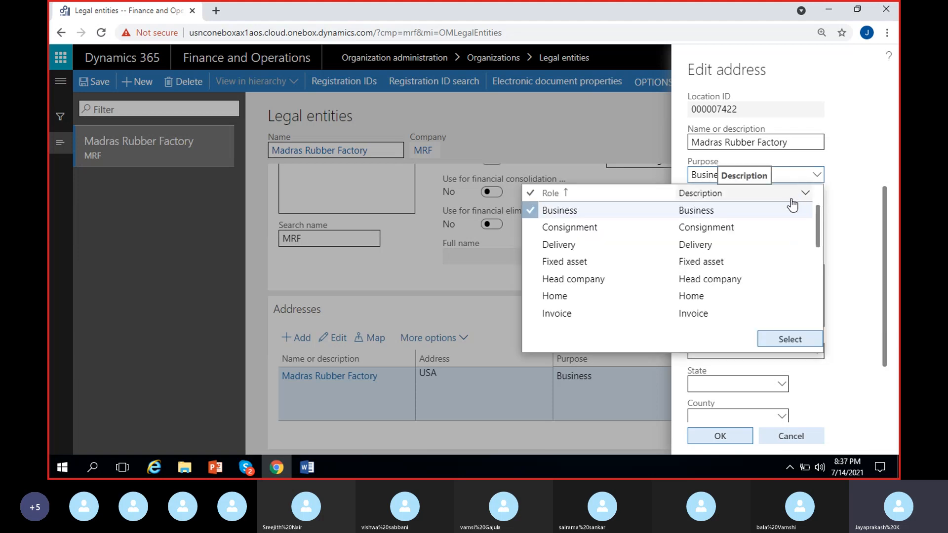
Step: Look through the available address purpose roles, from Business to Unlading, and close the list without changing the purpose
left_click(730, 226)
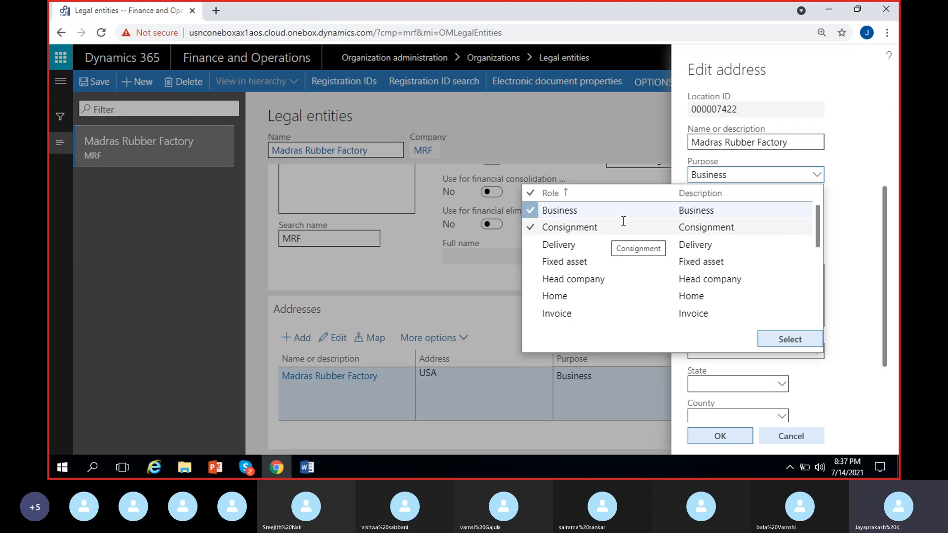
left_click(597, 244)
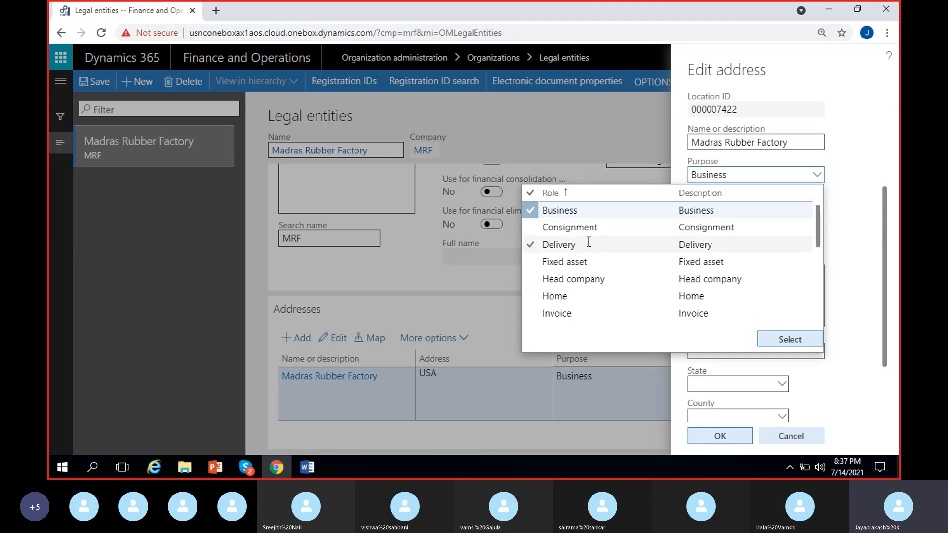
left_click(595, 261)
scroll(585, 262, "down", 2)
left_click(583, 267)
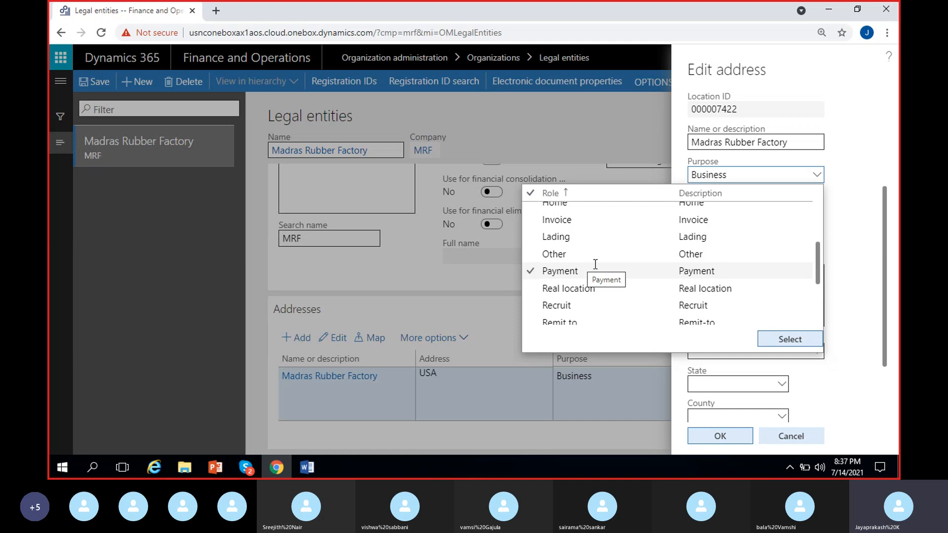
scroll(599, 266, "up", 2)
scroll(629, 268, "down", 2)
left_click(620, 289)
scroll(615, 286, "down", 2)
left_click(613, 283)
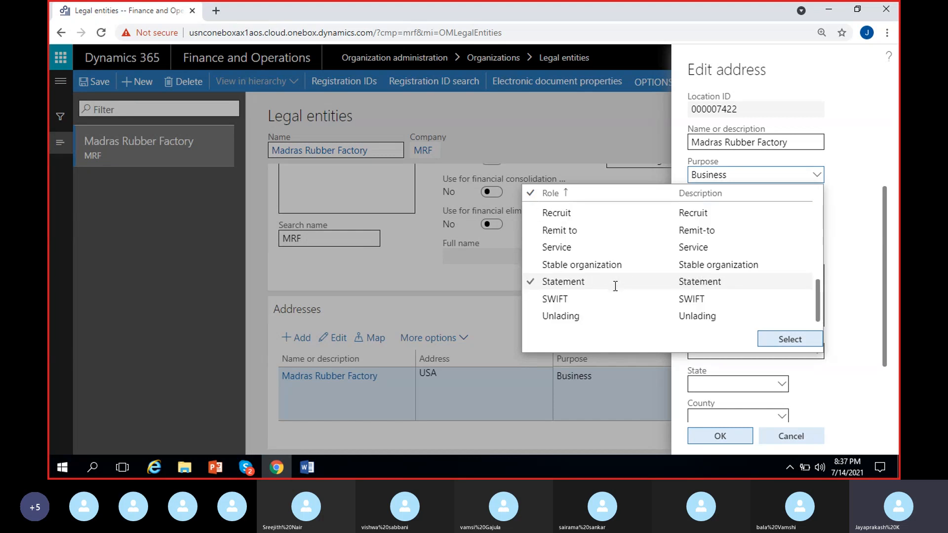
left_click(614, 312)
scroll(614, 311, "up", 5)
left_click(614, 311)
left_click(592, 227)
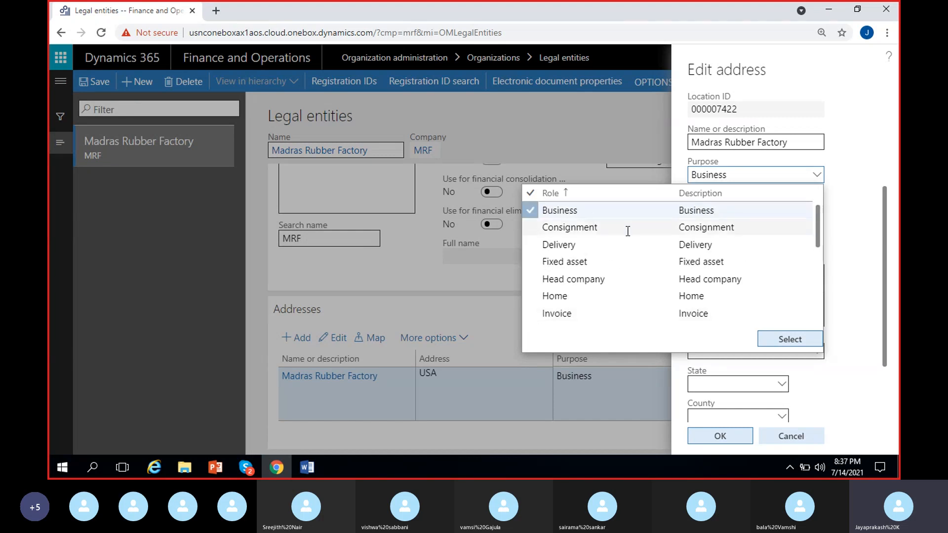
left_click(620, 244)
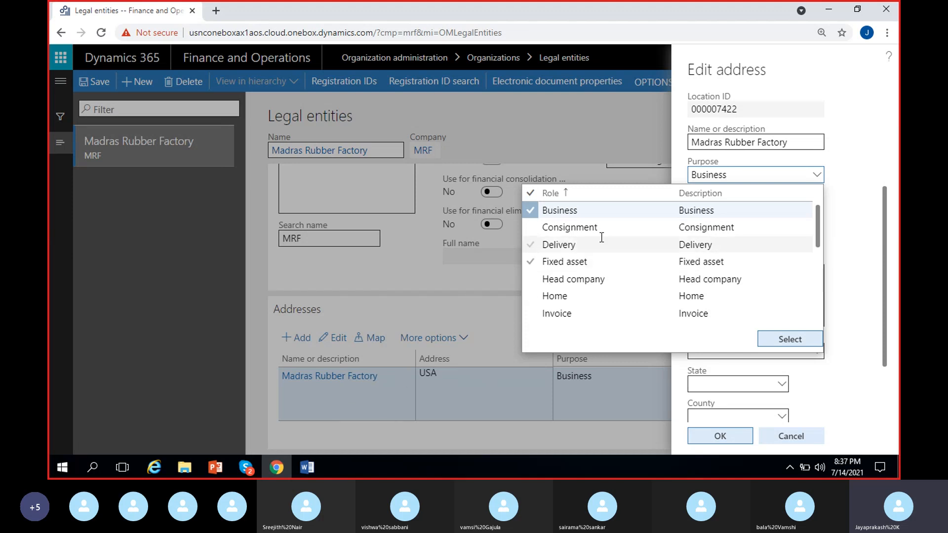
left_click(663, 198)
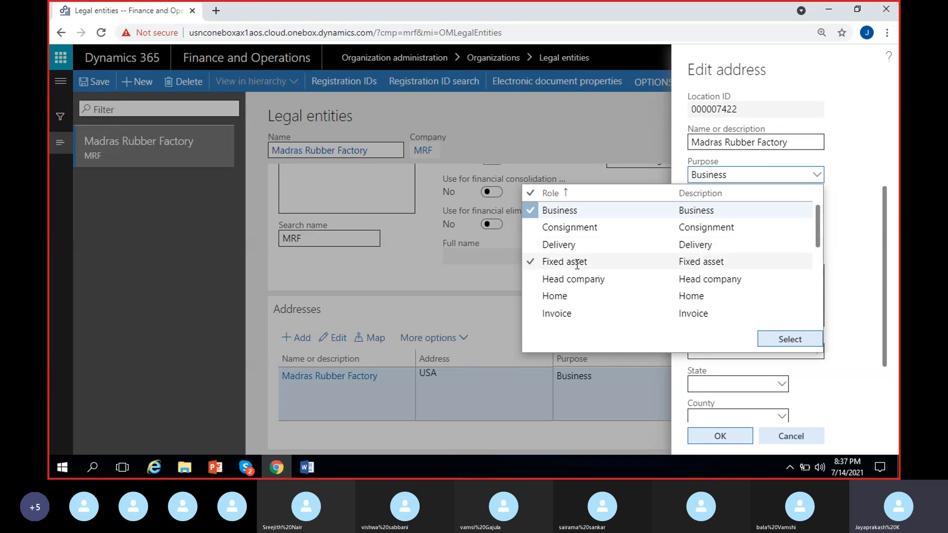
scroll(572, 266, "down", 2)
left_click(829, 200)
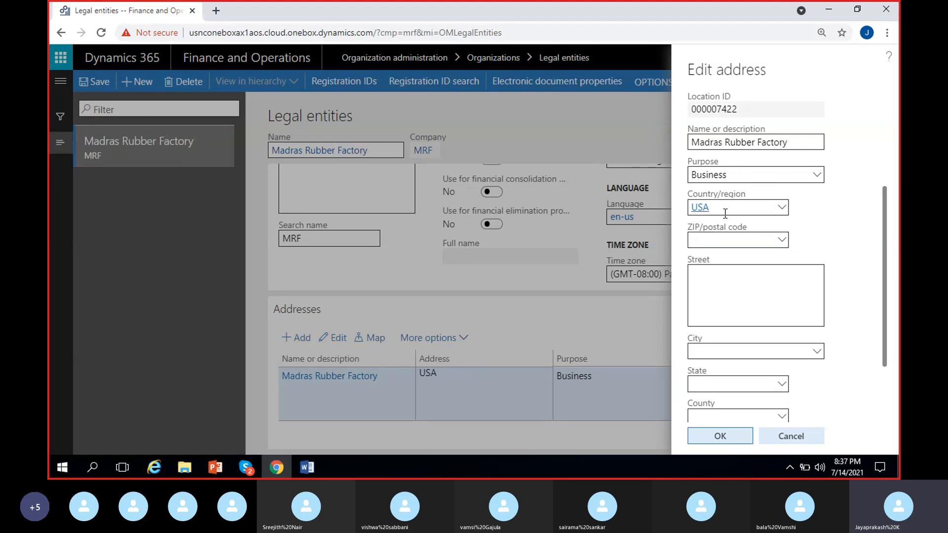
Step: Fill in the company's street address, leaving the ZIP/postal code empty
left_click(737, 240)
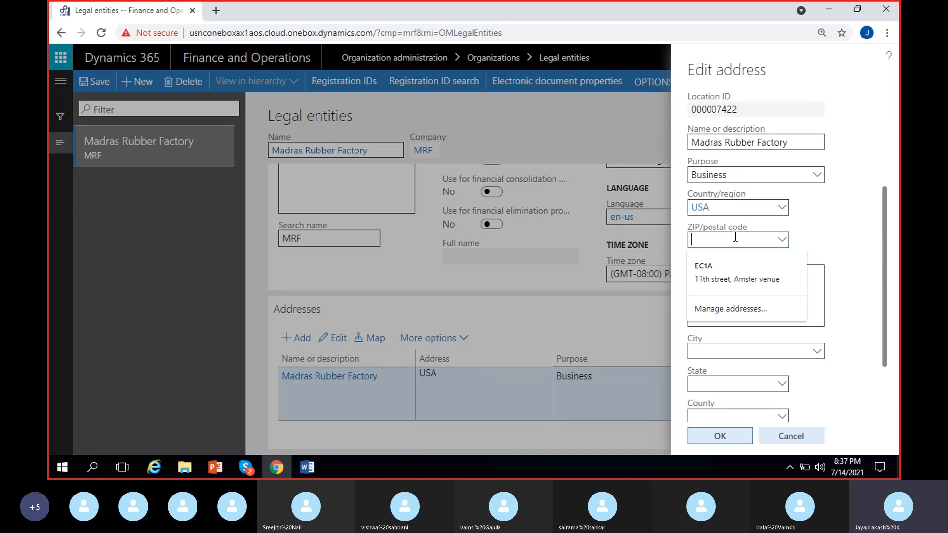
left_click(820, 222)
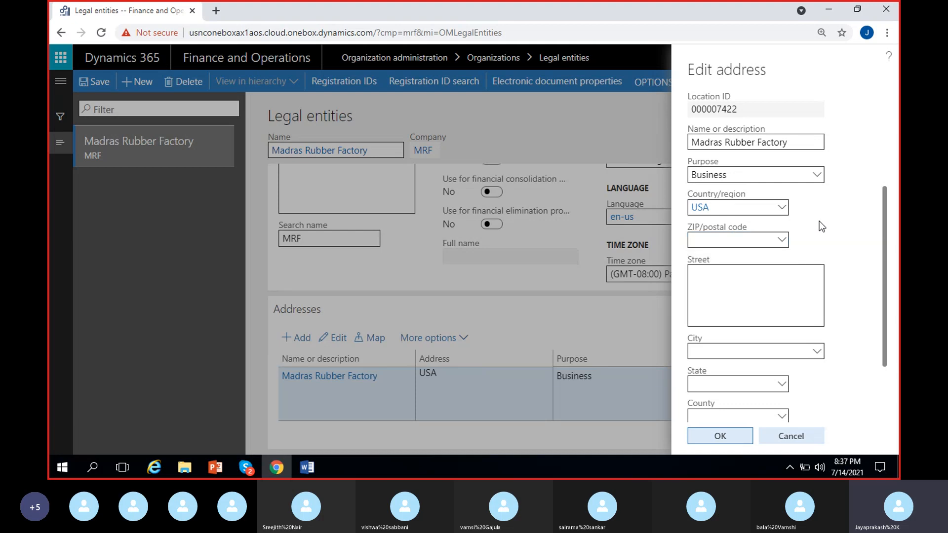
left_click(736, 271)
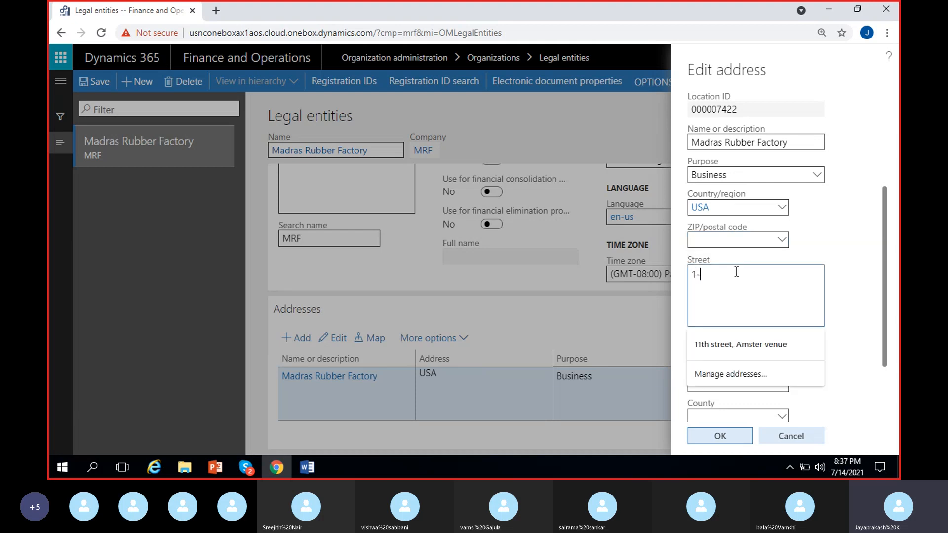
left_click(854, 288)
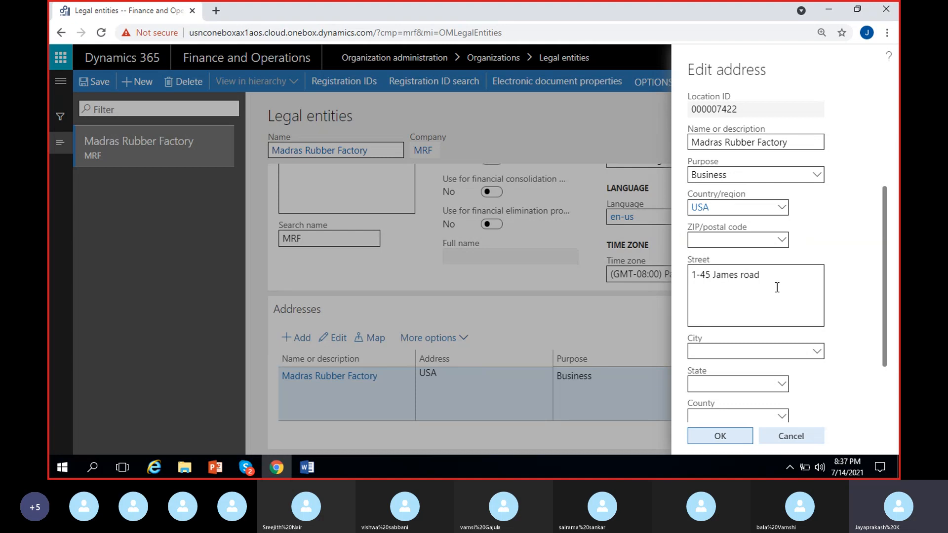
Step: Set the address's city to New York in state NY, narrowing the city choices with new yo
scroll(776, 287, "down", 2)
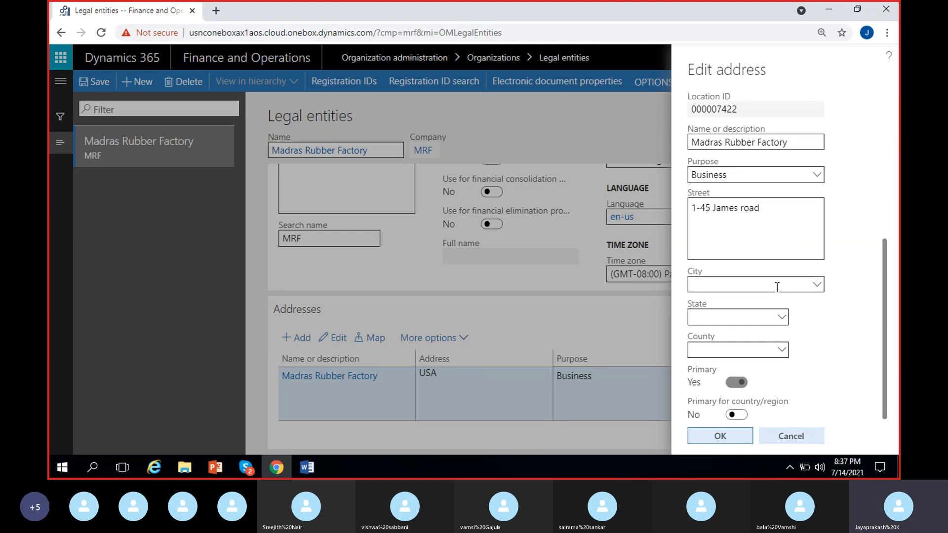
left_click(793, 285)
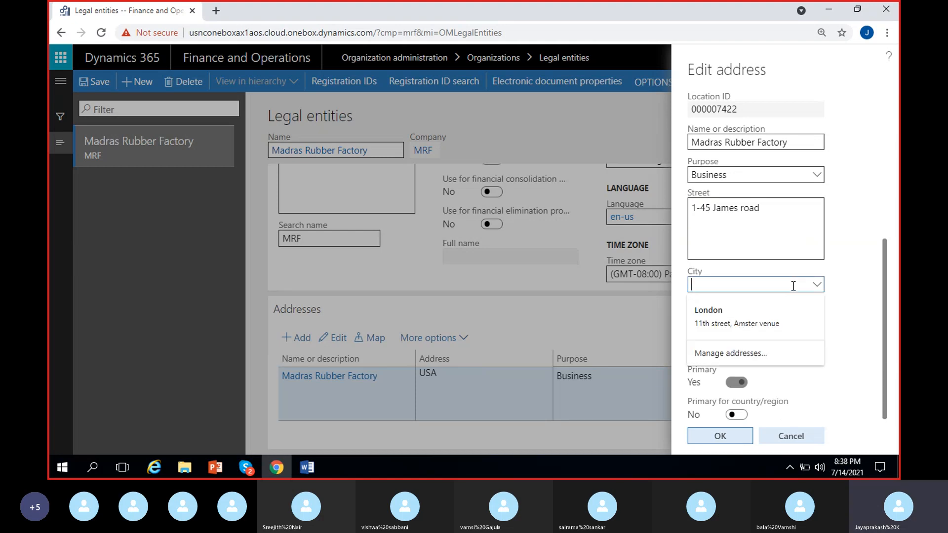
left_click(815, 287)
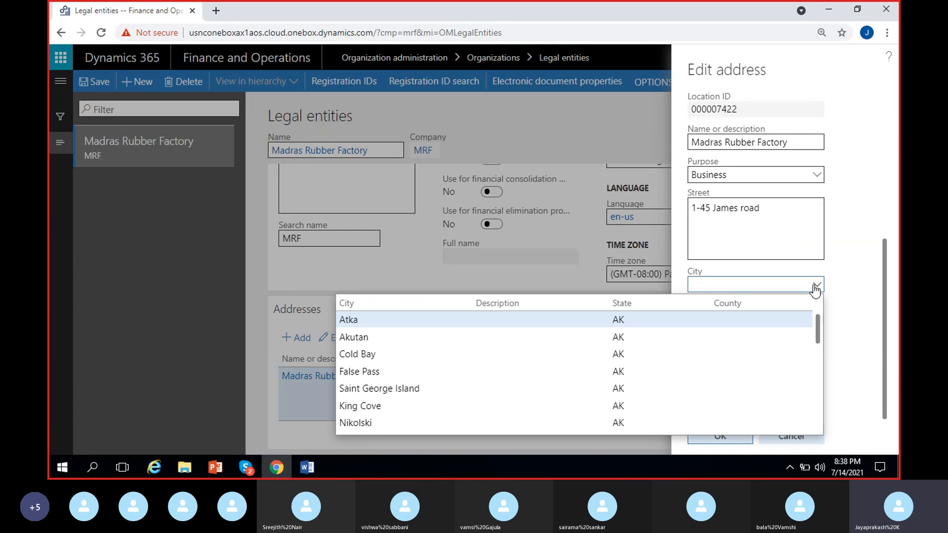
type("new")
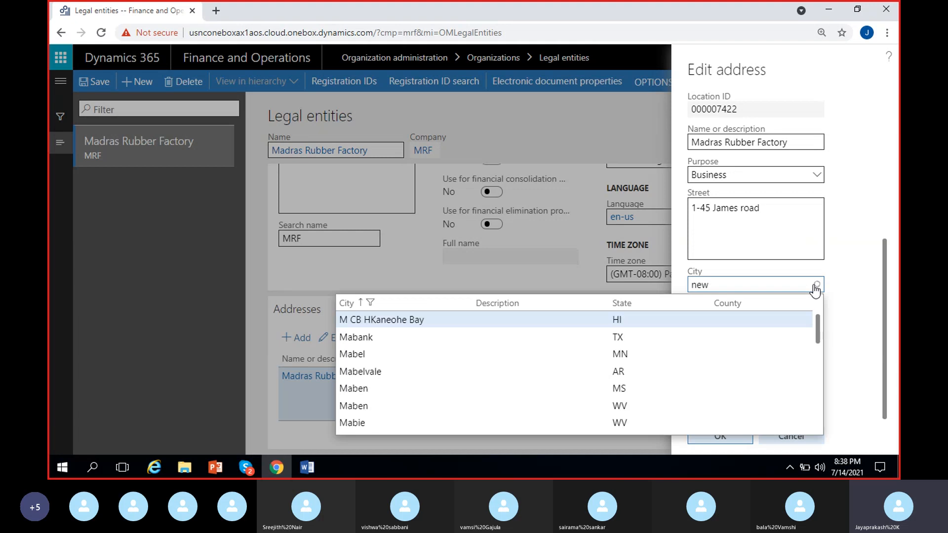
type(" yo")
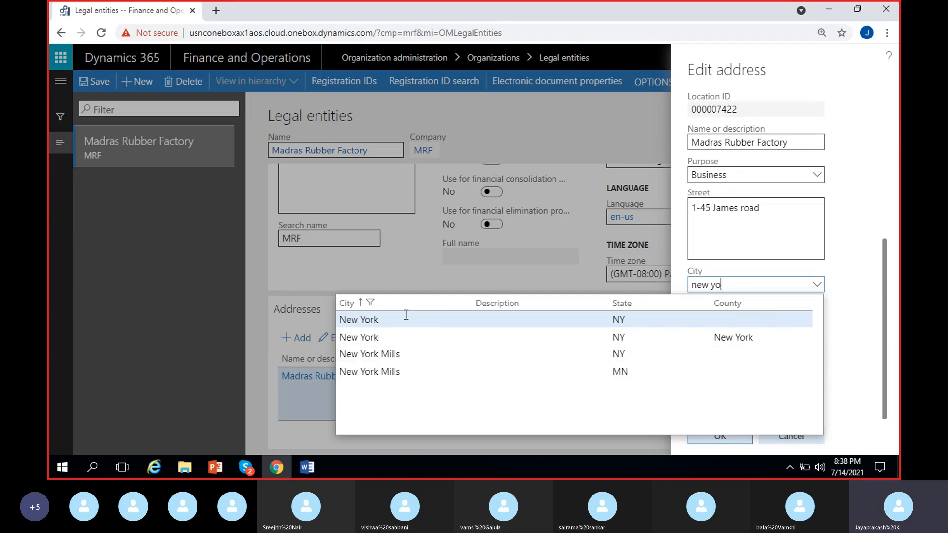
key("Return")
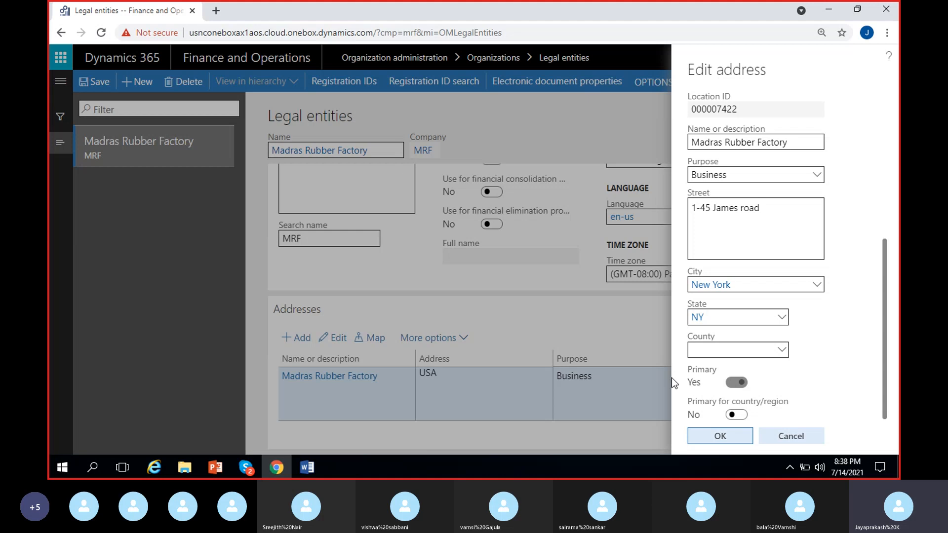
Step: Browse the county options for state NY, and close the list without choosing one
left_click(781, 349)
left_click(781, 350)
left_click(781, 349)
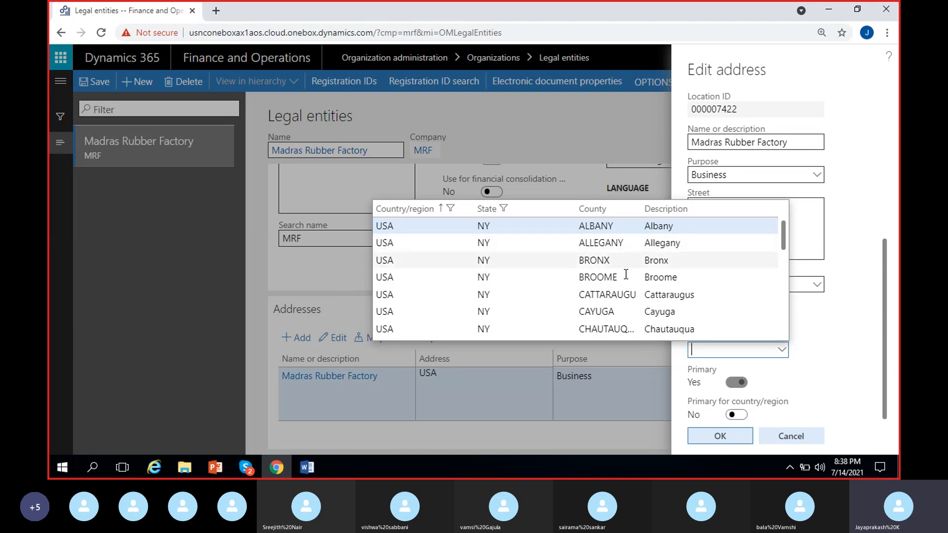
scroll(660, 252, "down", 2)
scroll(660, 253, "up", 2)
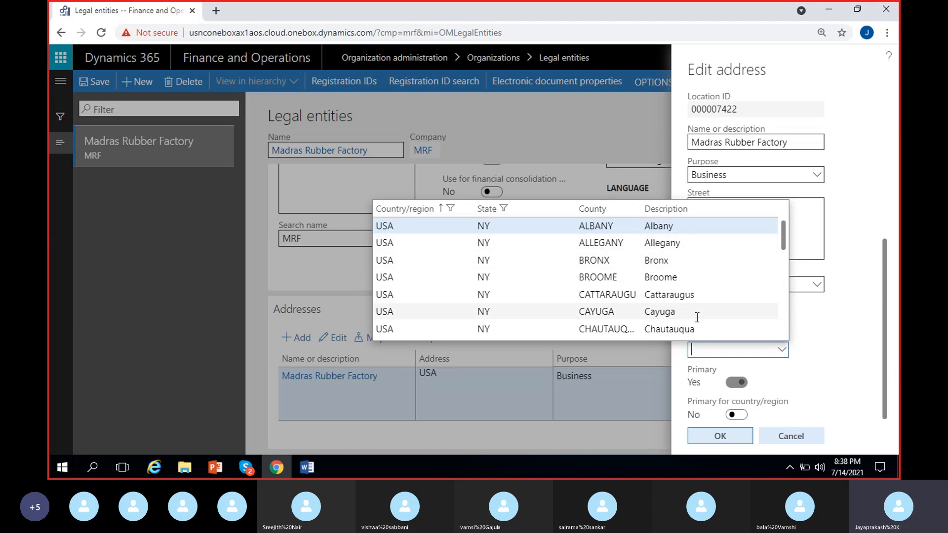
left_click(814, 326)
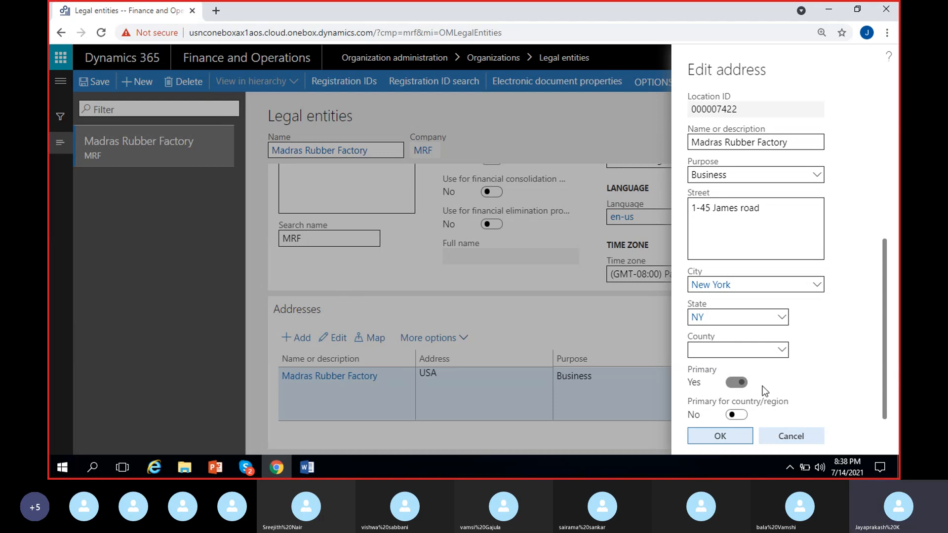
Step: Set Primary for country/region to Yes and accept the edited address
left_click(739, 384)
left_click(739, 415)
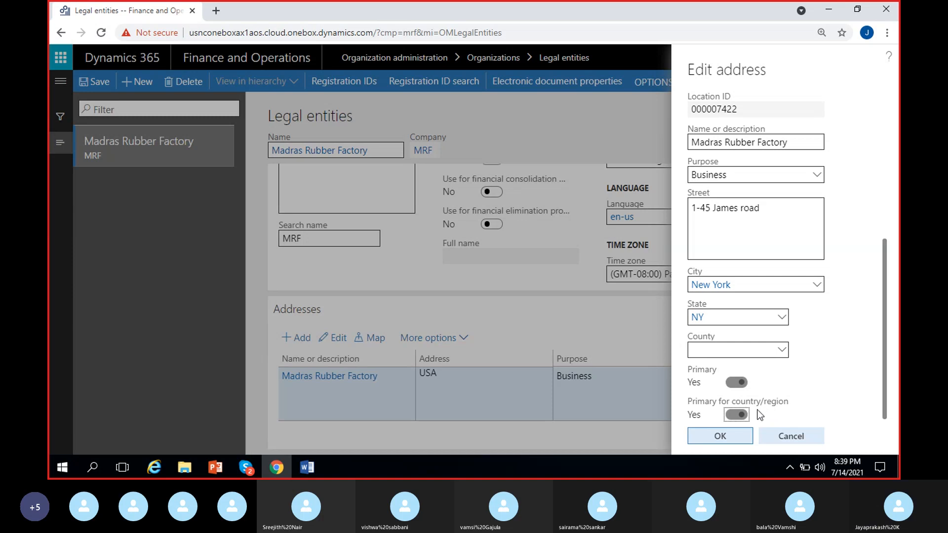
left_click(721, 436)
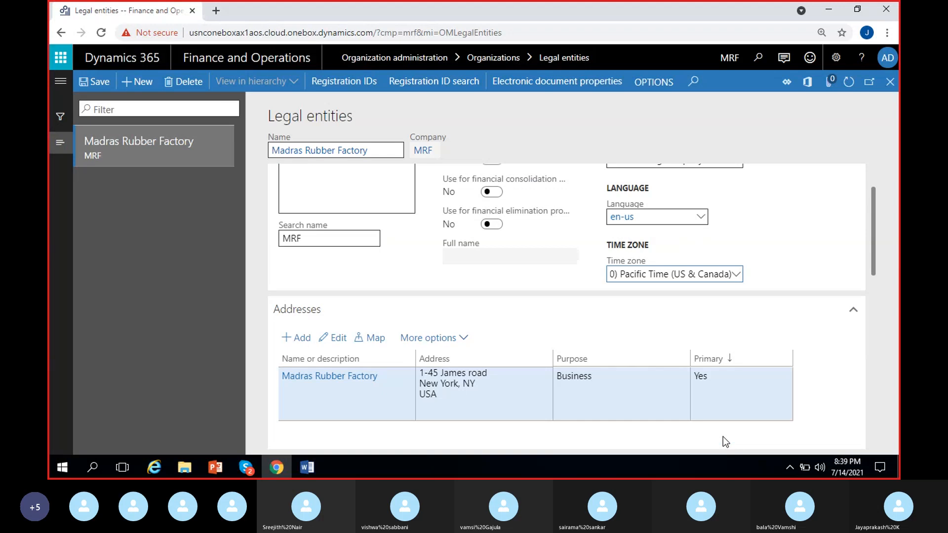
Step: Add a new address to the legal entity and name it Warehouse-1 - MRF
scroll(461, 420, "down", 1)
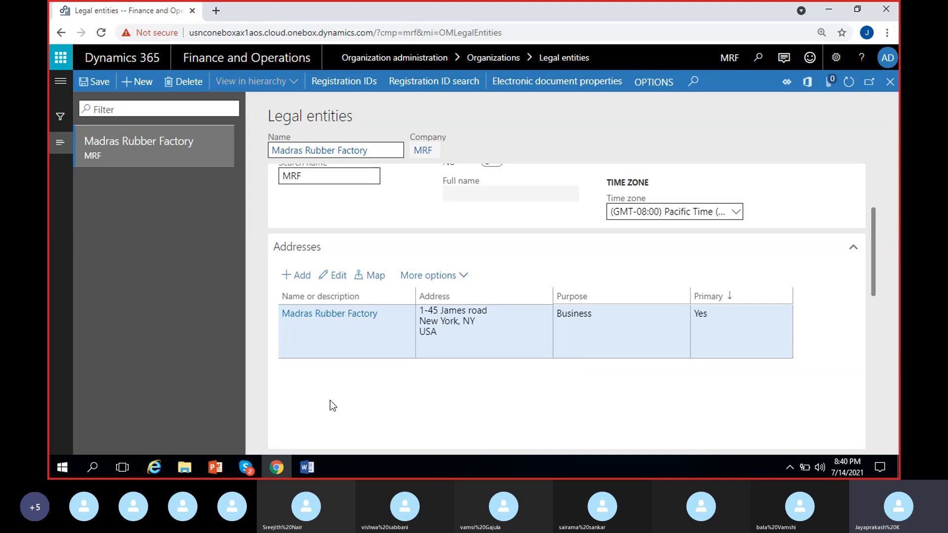
left_click(299, 276)
type("Wares")
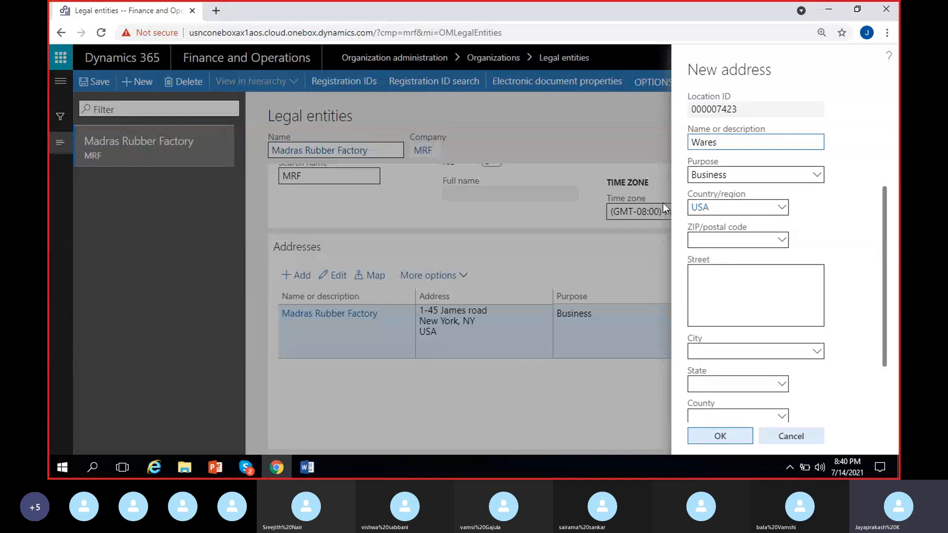
type("/")
key("BackSpace")
key("BackSpace")
type("house-1 - MRF")
Step: Set the new warehouse address's purpose to Delivery instead of Business
left_click(817, 175)
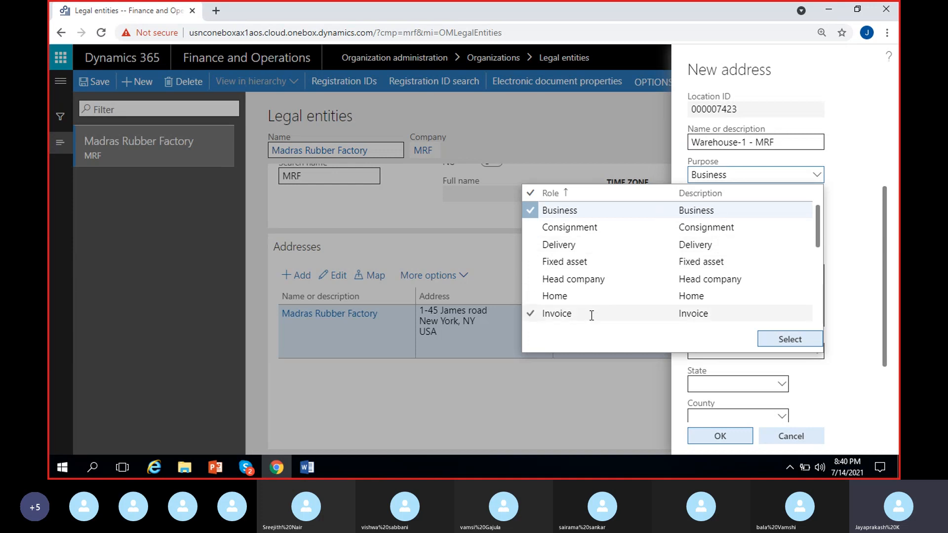
left_click(592, 245)
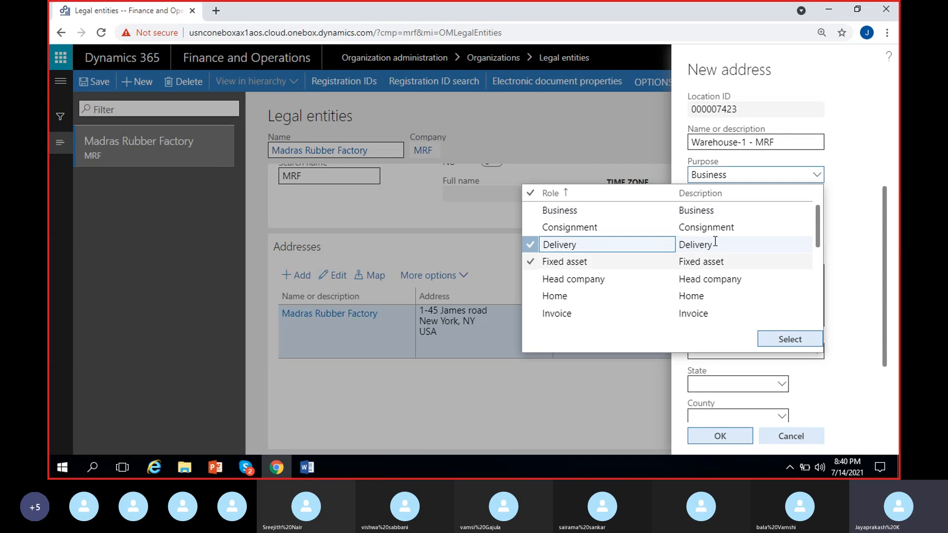
left_click(783, 334)
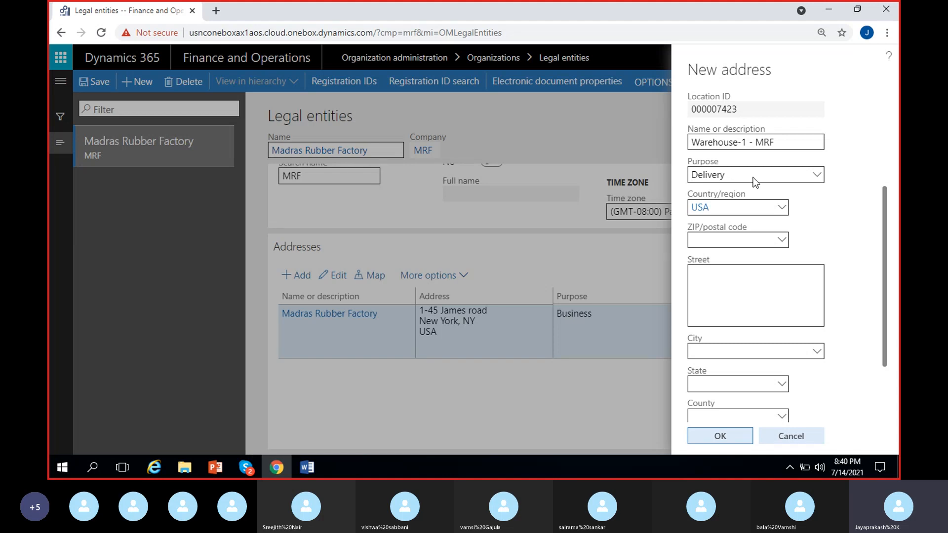
Step: Enter the street address for the new Warehouse-1 - MRF address
left_click(739, 282)
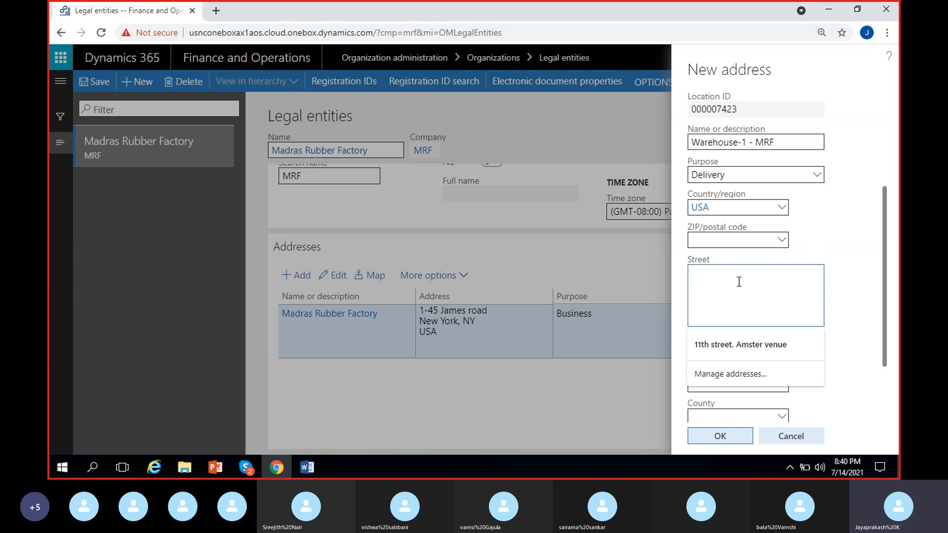
type("1-")
key("BackSpace")
key("BackSpace")
type("Lane 45,")
Step: Choose New Johnsonville as the warehouse address's city and accept the new address
scroll(857, 291, "down", 1)
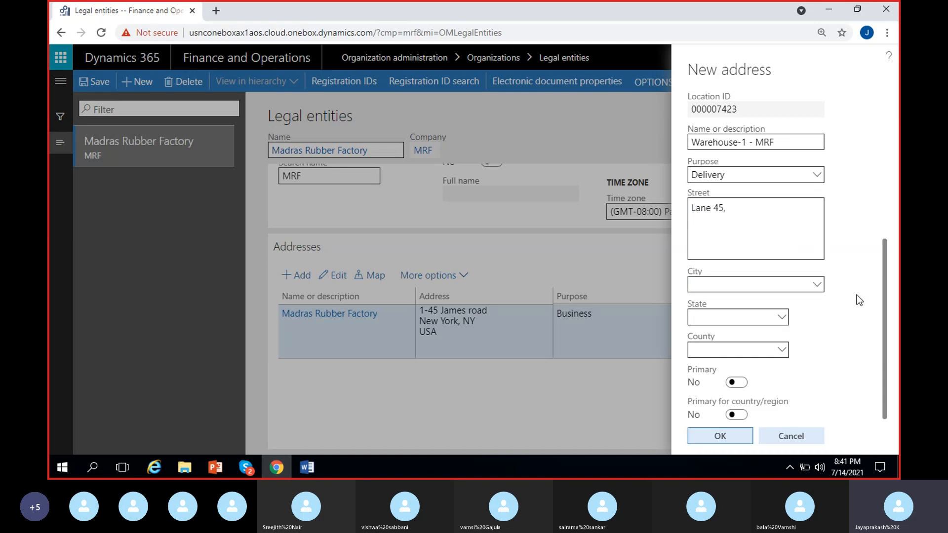
left_click(712, 283)
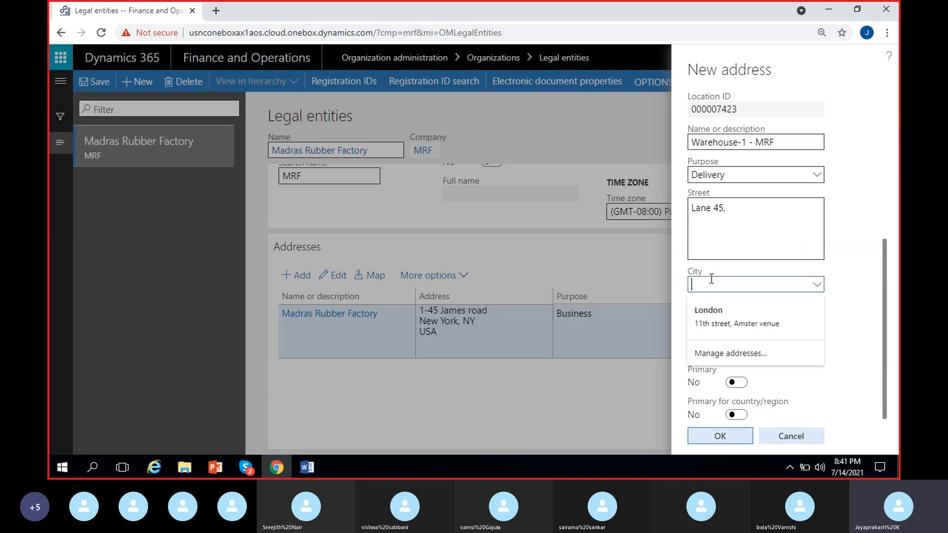
type("new")
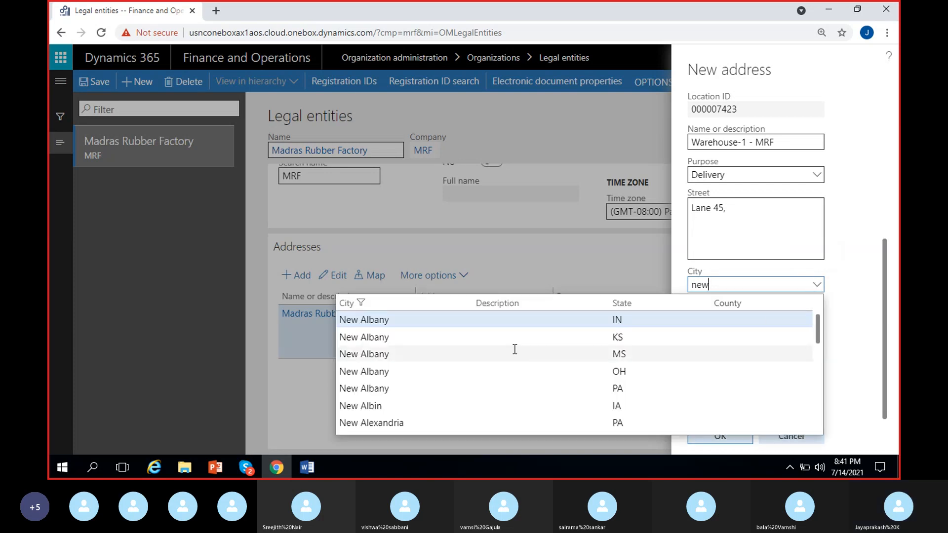
scroll(450, 378, "down", 5)
scroll(450, 378, "up", 3)
type("j")
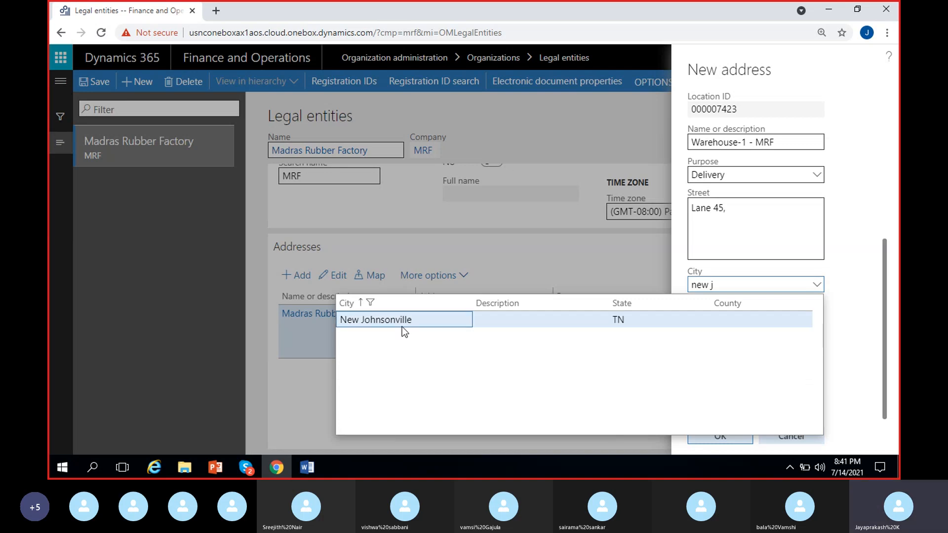
left_click(402, 326)
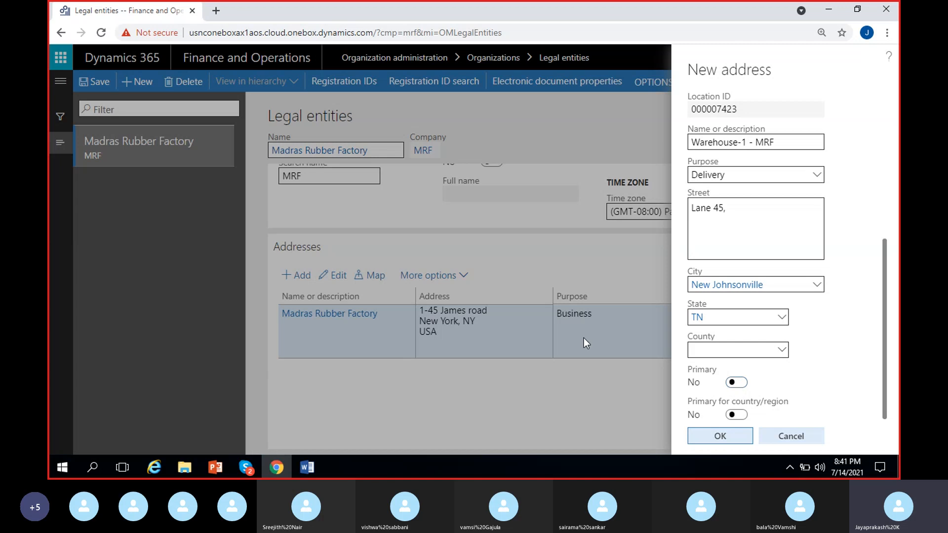
left_click(704, 437)
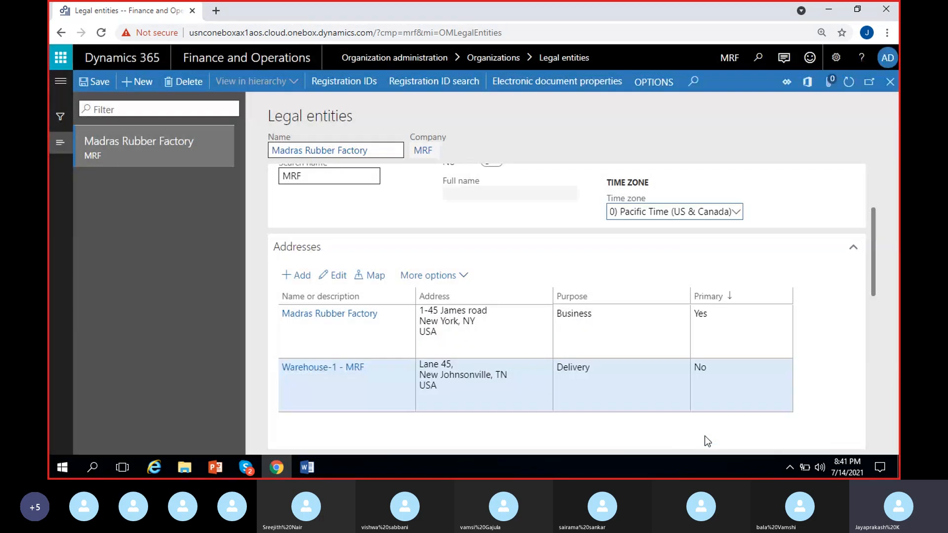
Step: Edit the Warehouse-1 - MRF address to make it primary, and confirm unmarking the current primary address
left_click(629, 329)
left_click(614, 380)
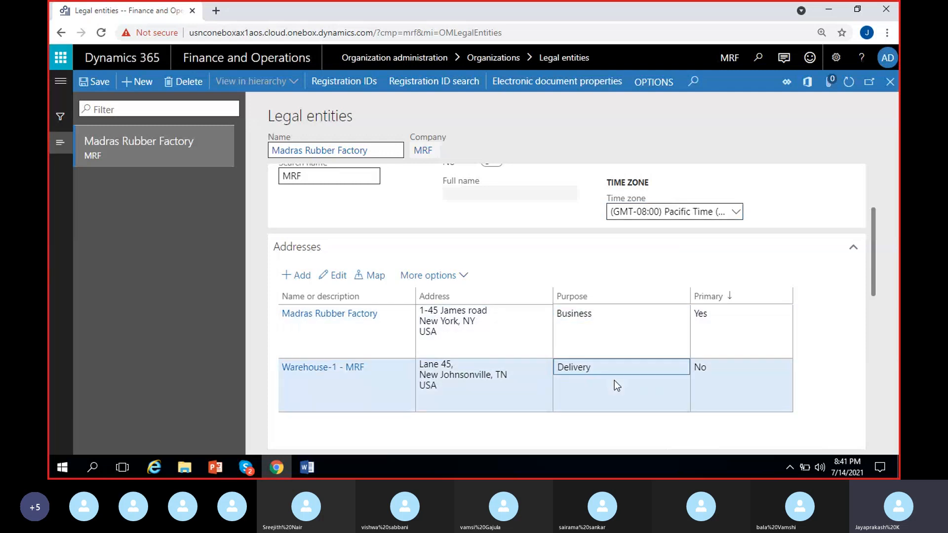
left_click(721, 320)
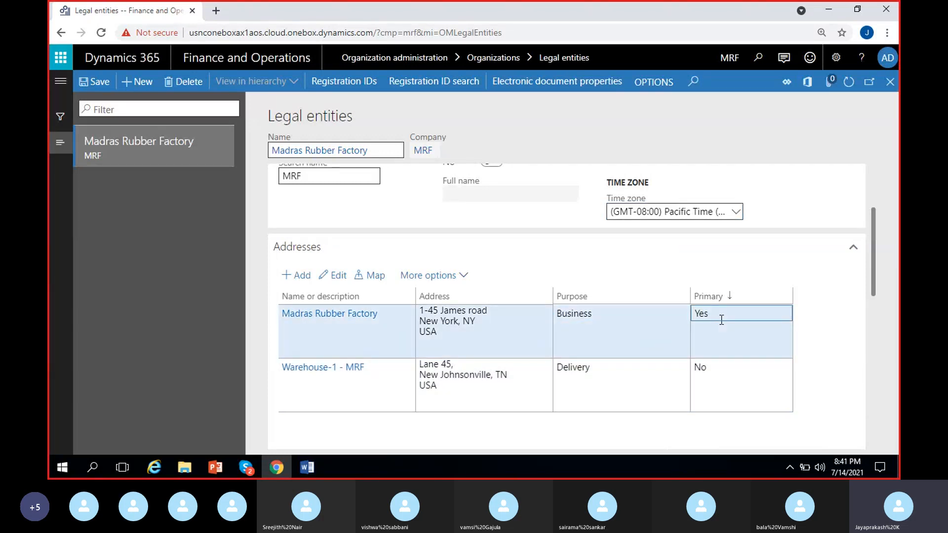
left_click(723, 374)
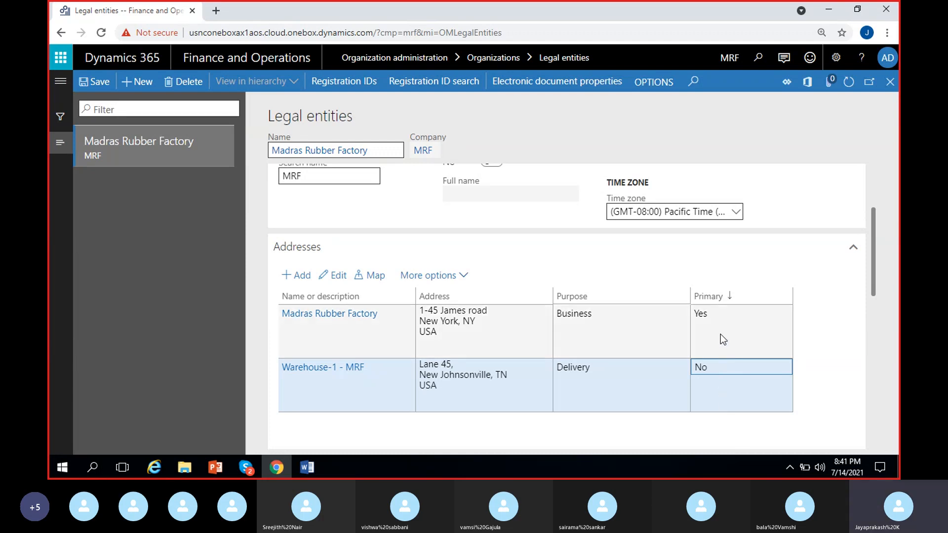
left_click(723, 378)
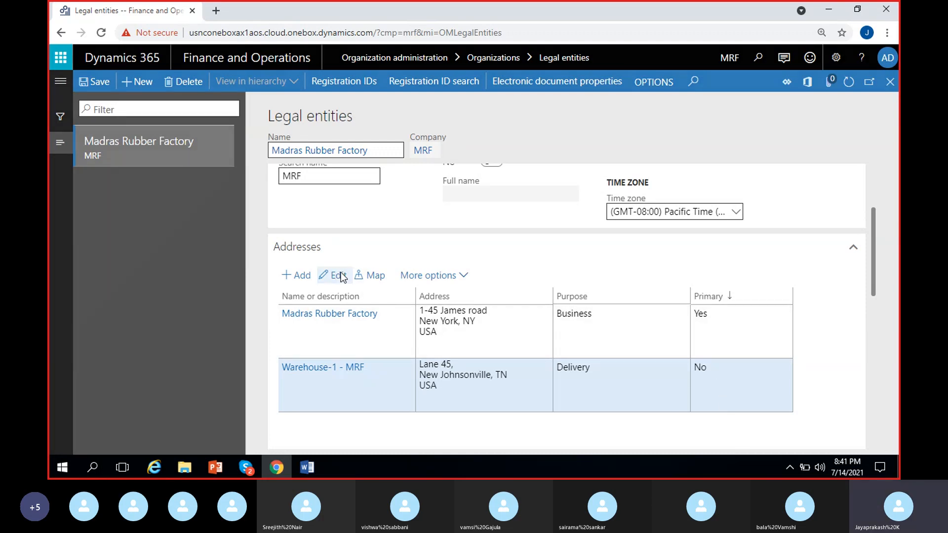
double_click(769, 378)
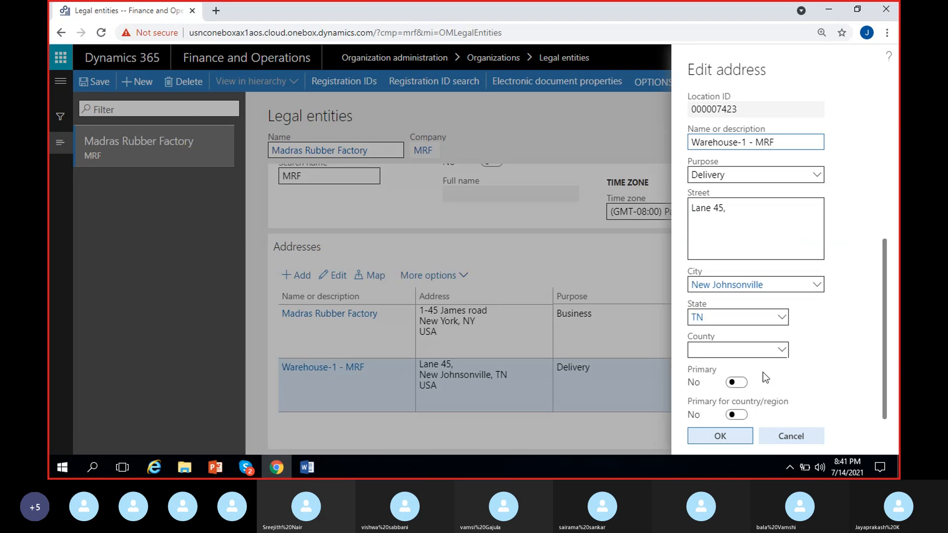
left_click(737, 383)
left_click(721, 437)
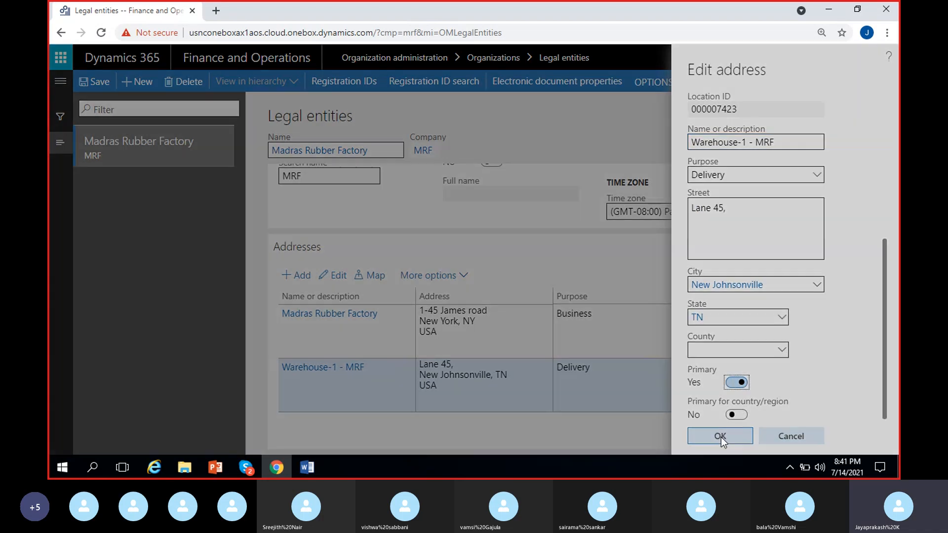
left_click(592, 285)
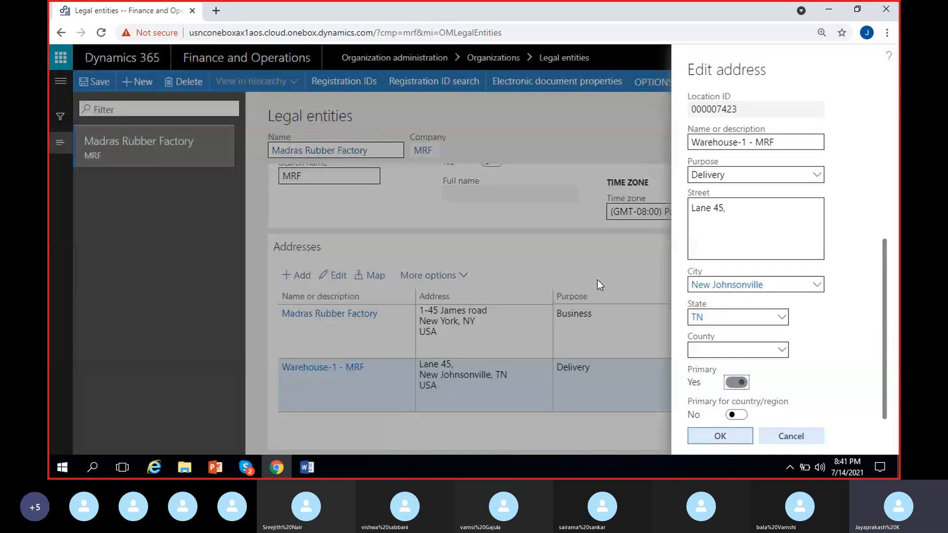
left_click(720, 436)
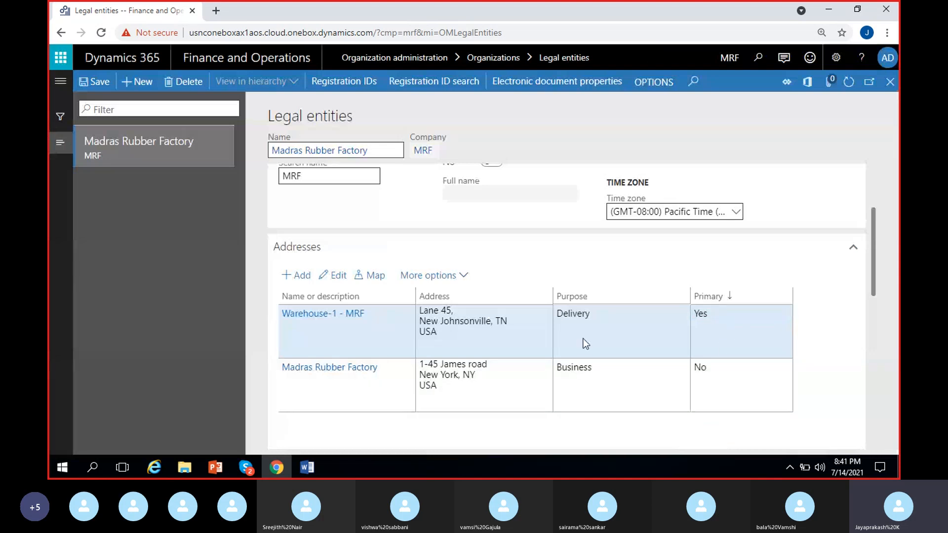
Step: Make the Madras Rubber Factory business address the primary one again, accept the edit, and dismiss the error message
left_click(571, 317)
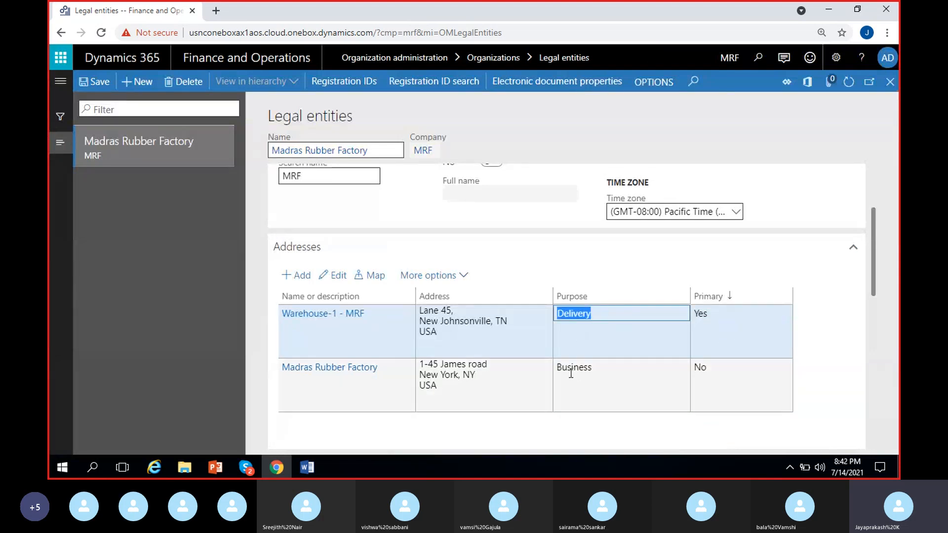
left_click(557, 369)
left_click(700, 368)
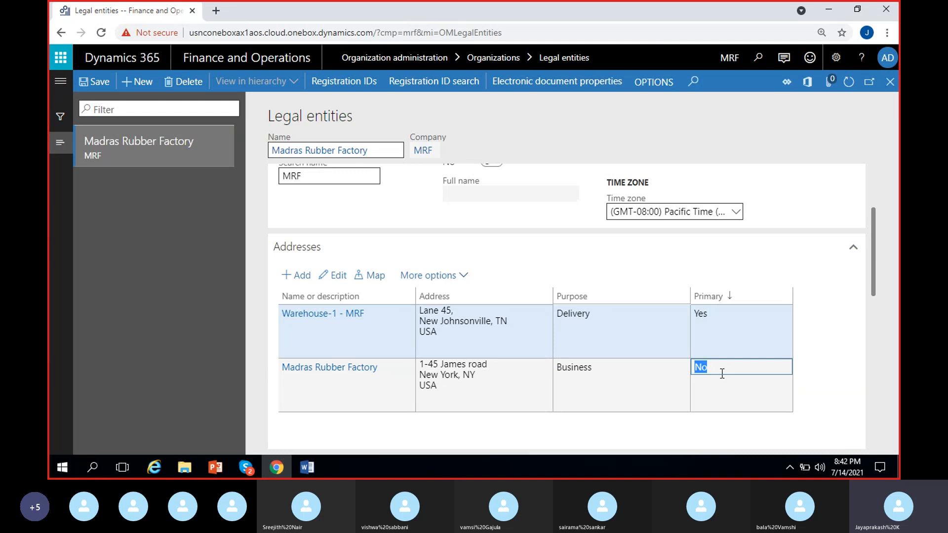
left_click(615, 382)
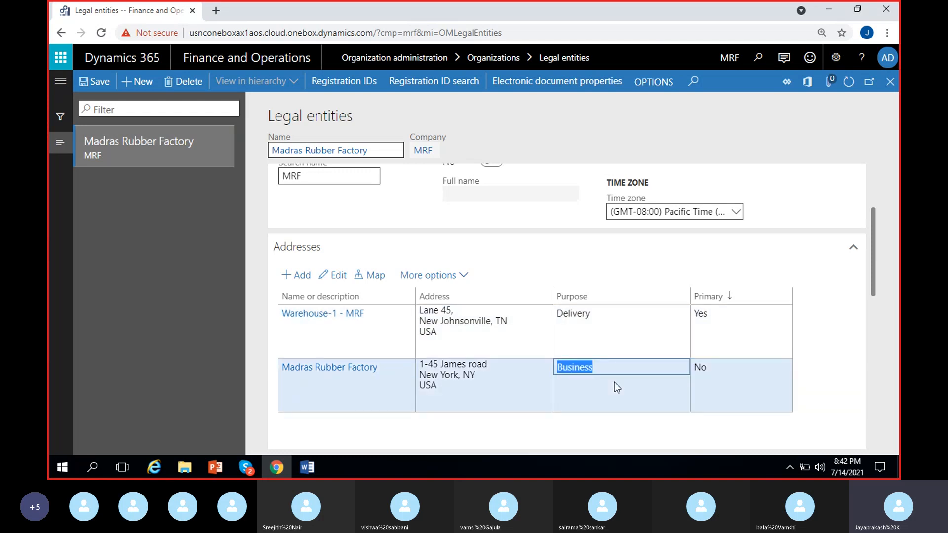
left_click(344, 278)
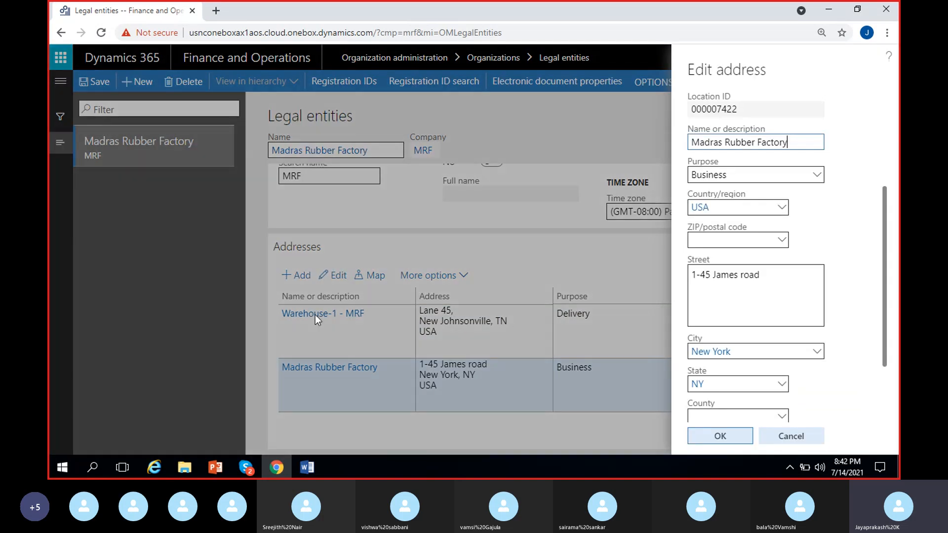
left_click(738, 383)
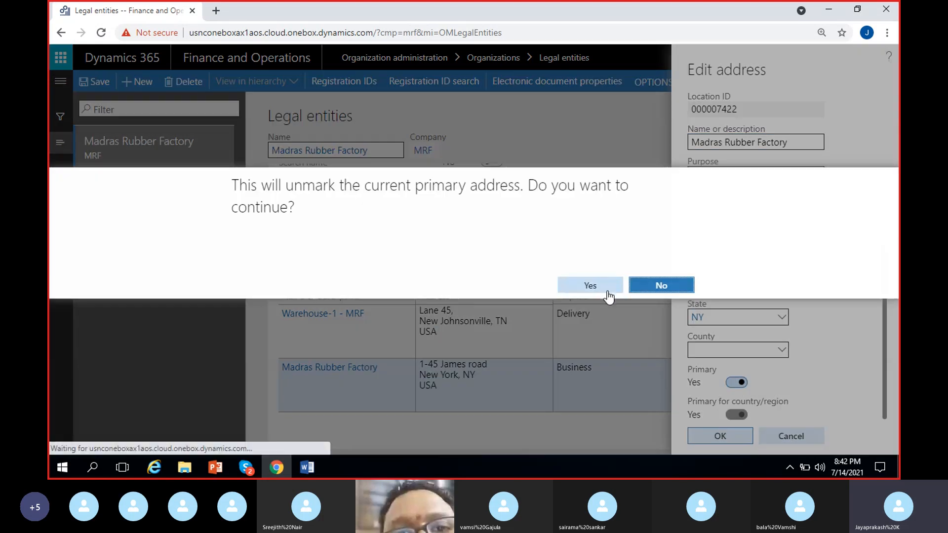
left_click(608, 289)
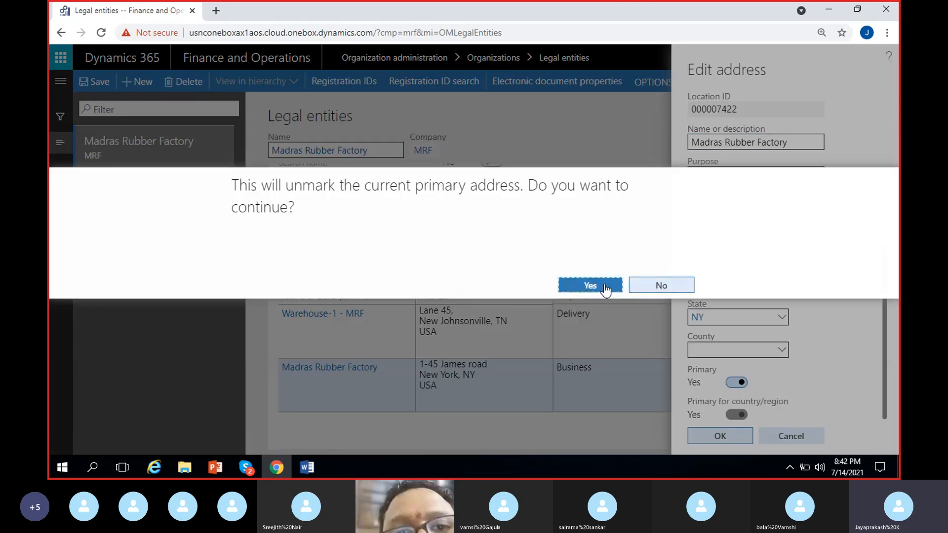
left_click(733, 438)
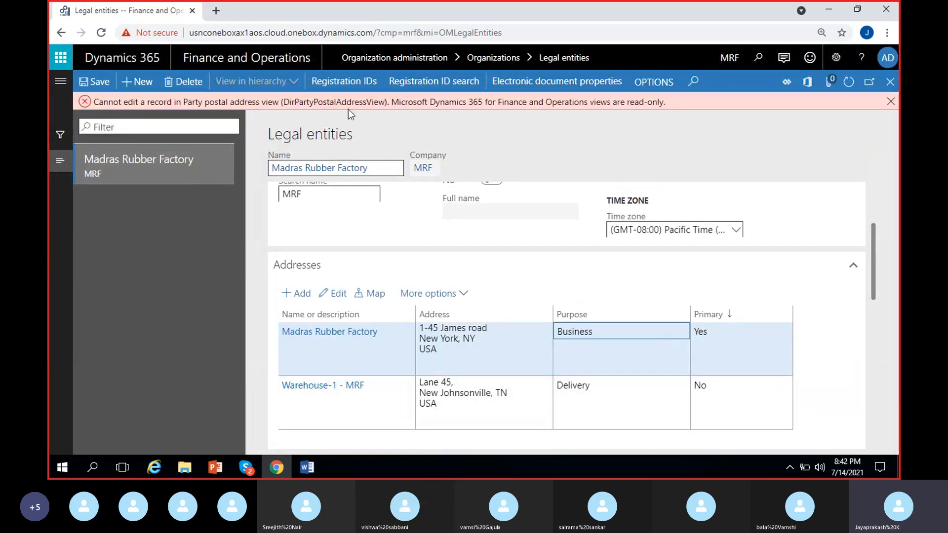
left_click(895, 103)
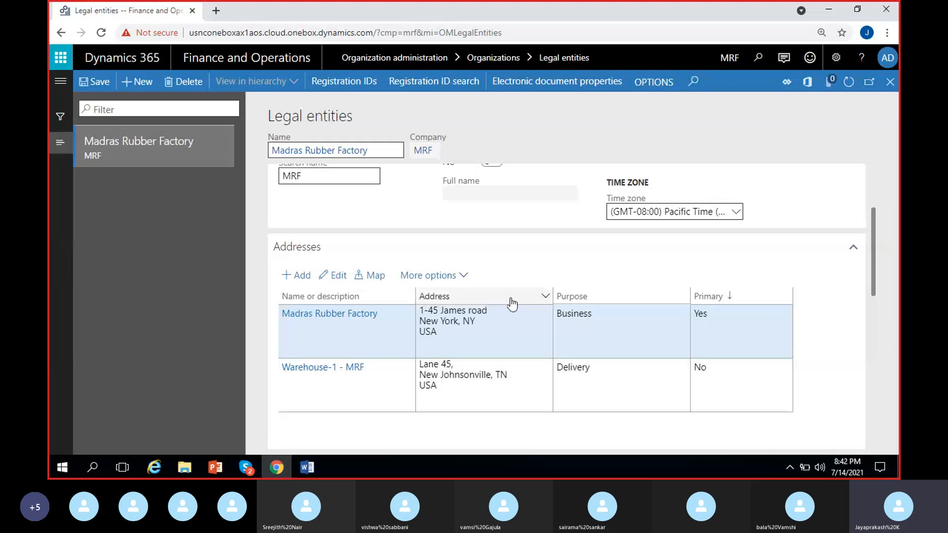
Step: View the Madras Rubber Factory business address on the map, and close the map page
scroll(579, 375, "up", 3)
scroll(580, 375, "down", 1)
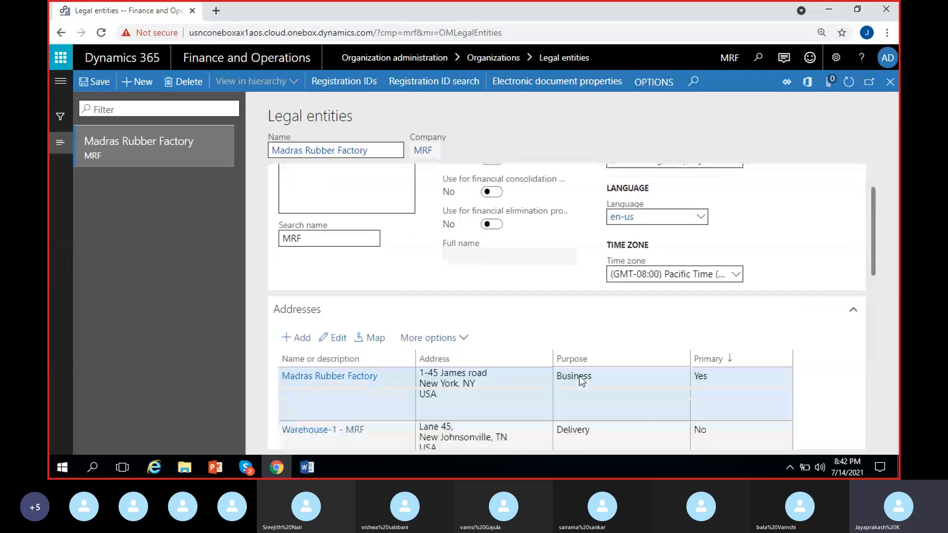
scroll(579, 376, "down", 2)
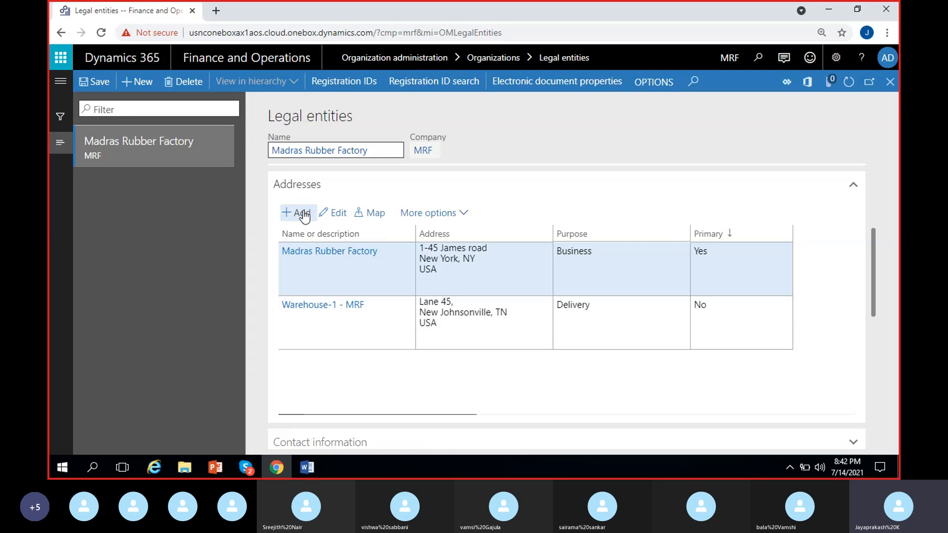
left_click(373, 215)
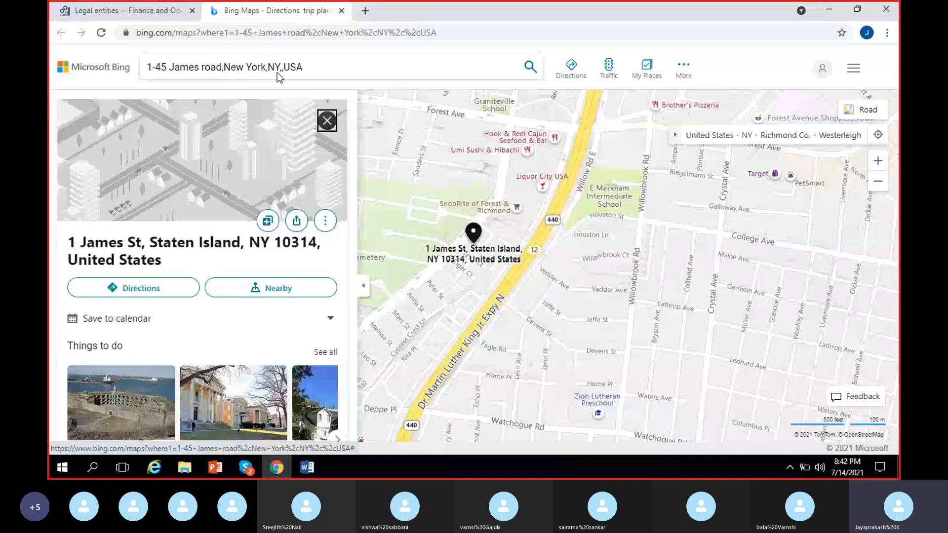
left_click(341, 11)
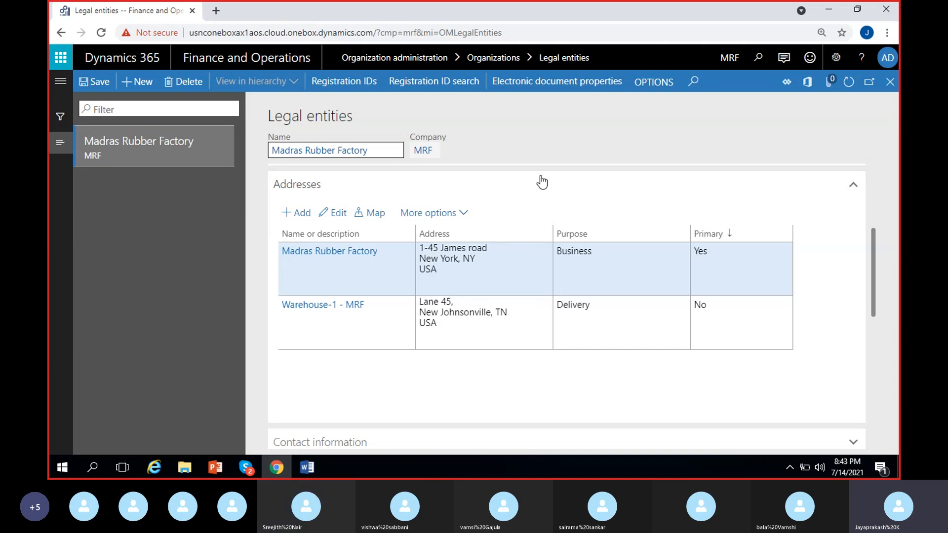
Step: Collapse the addresses section and add a new entry to the legal entity's contact information
left_click(469, 194)
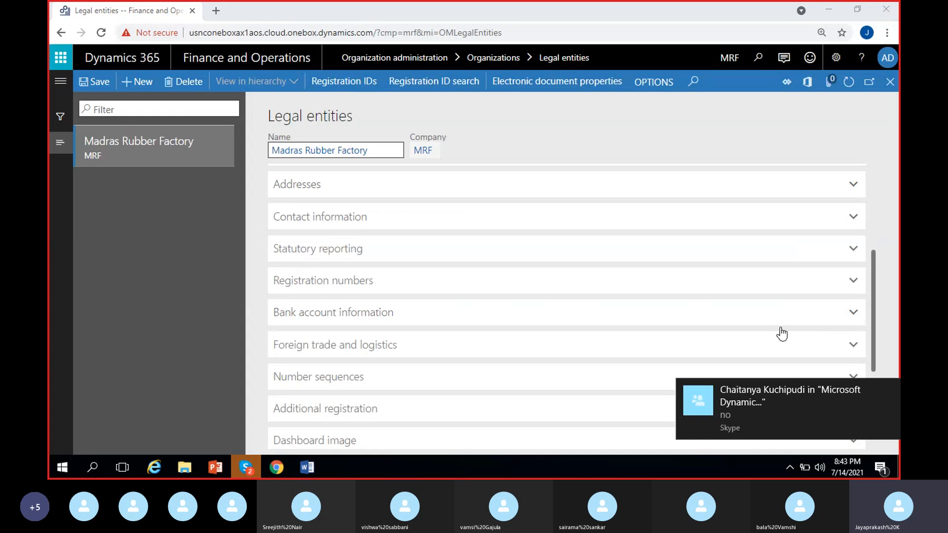
scroll(395, 207, "up", 2)
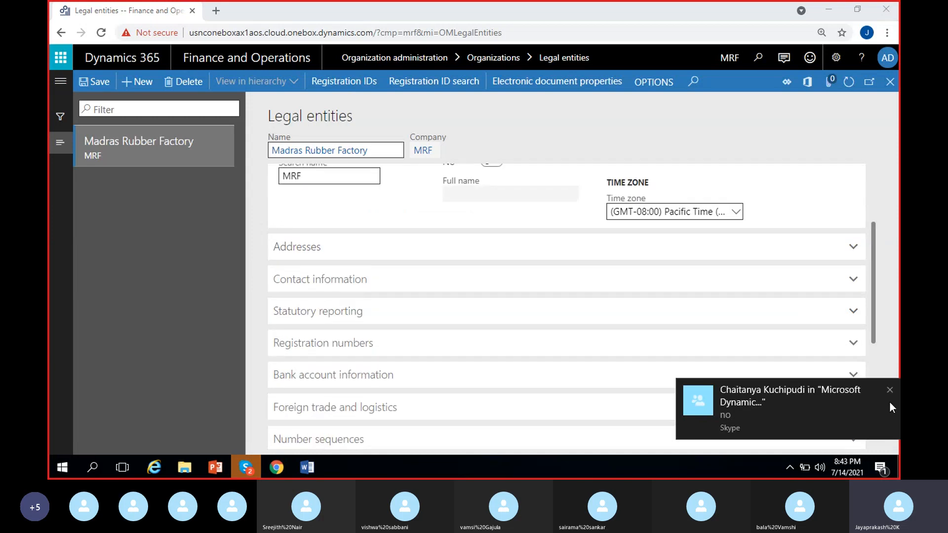
left_click(306, 281)
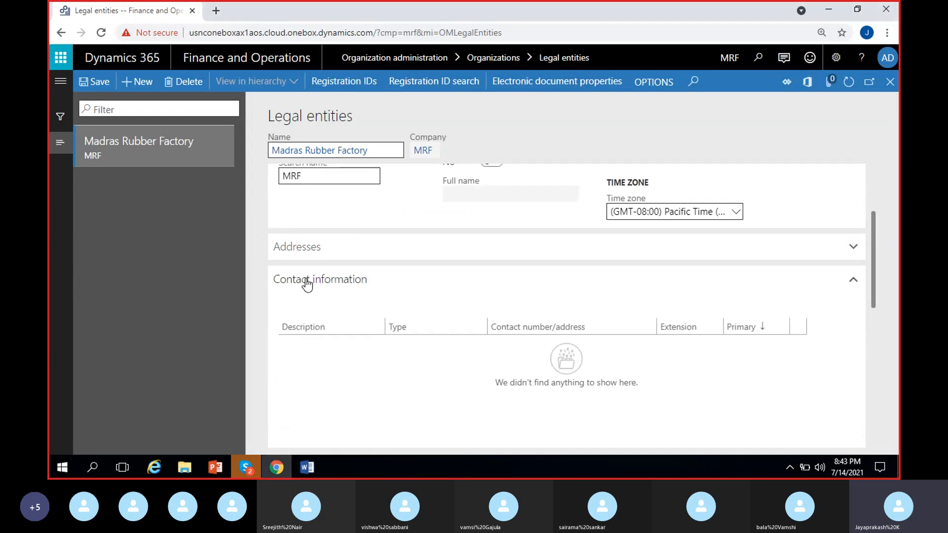
scroll(353, 360, "down", 1)
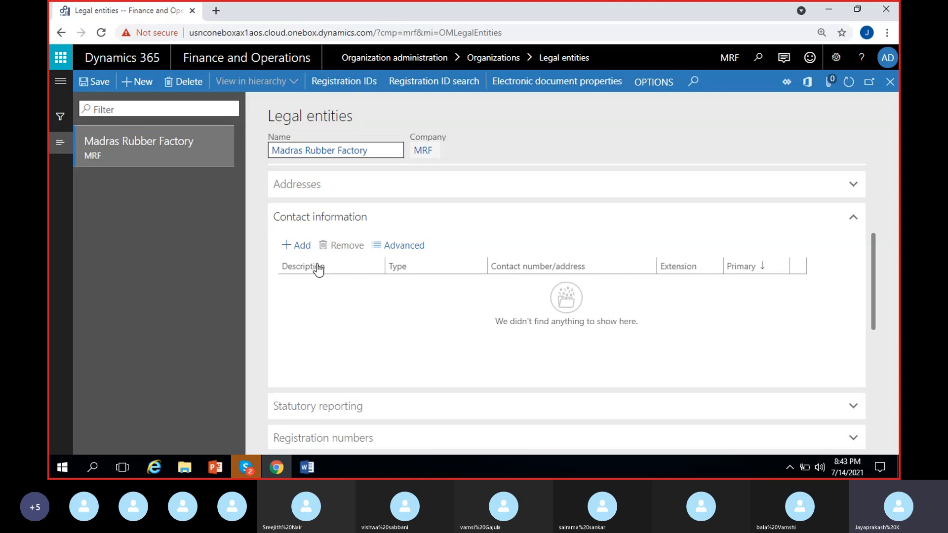
left_click(298, 248)
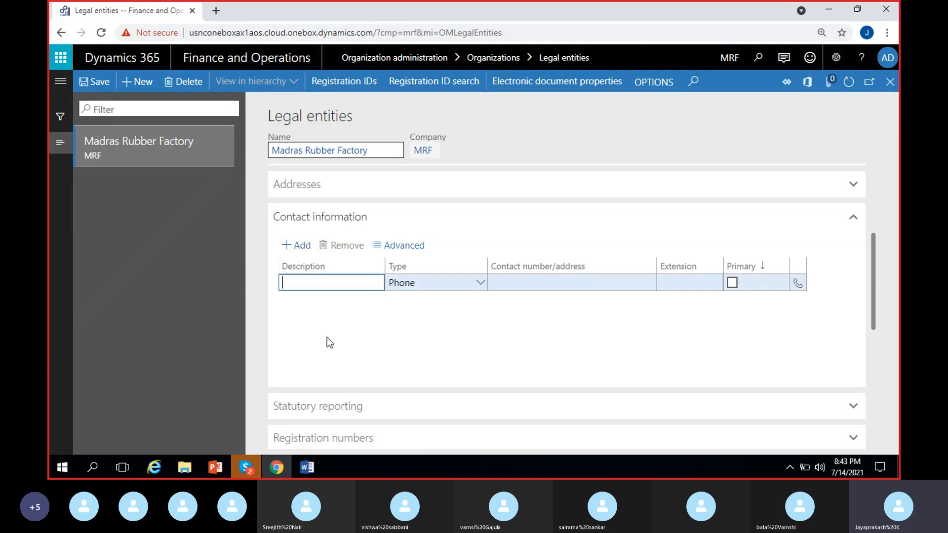
Step: Describe the new contact entry as Main office phone, with Phone as its type
type("Main office phone")
left_click(479, 284)
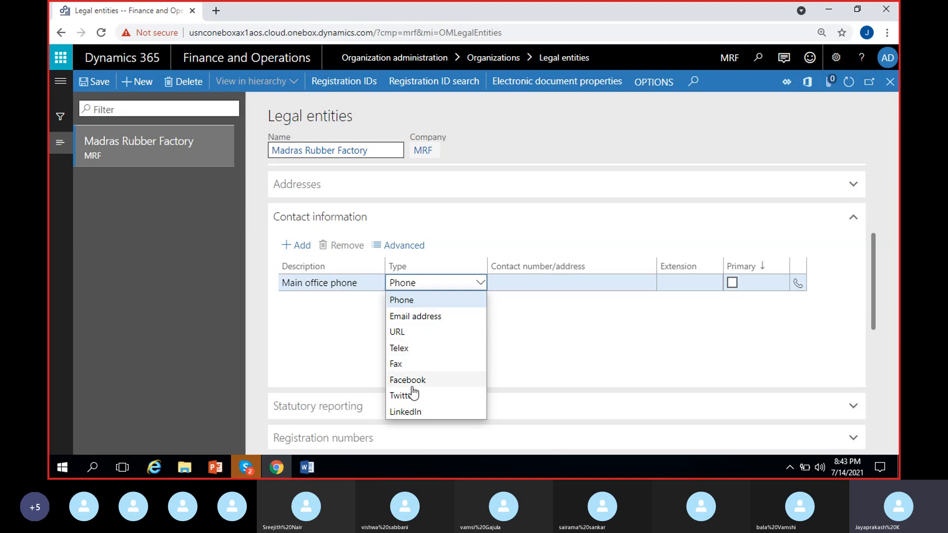
left_click(446, 305)
Step: Enter the phone number of the Main office phone entry, set its extension to +91, and mark it as primary
left_click(527, 282)
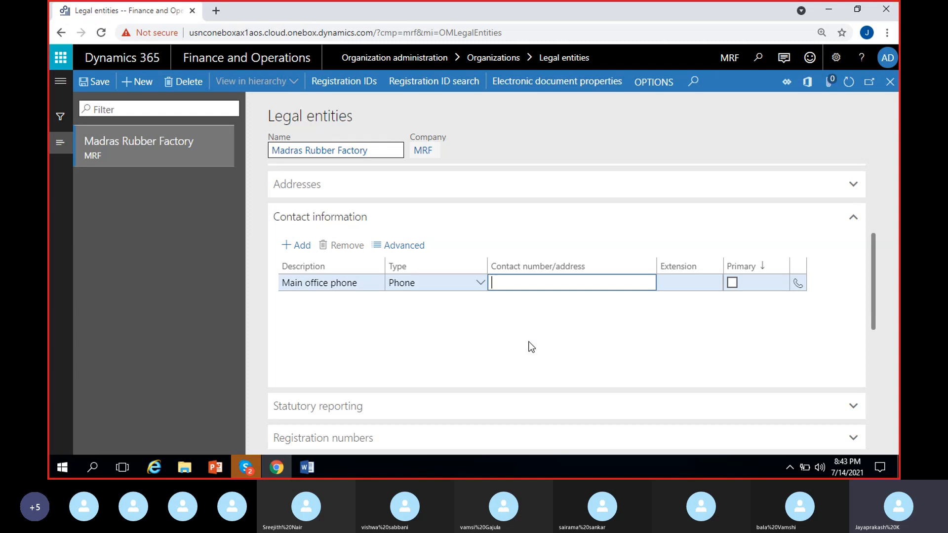
left_click(686, 289)
type("+94")
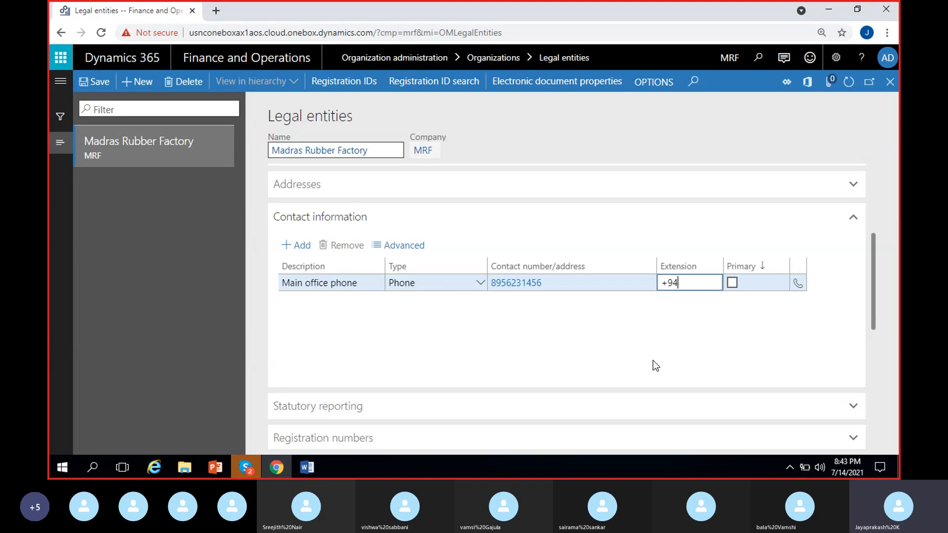
key("BackSpace")
type("1")
key("Tab")
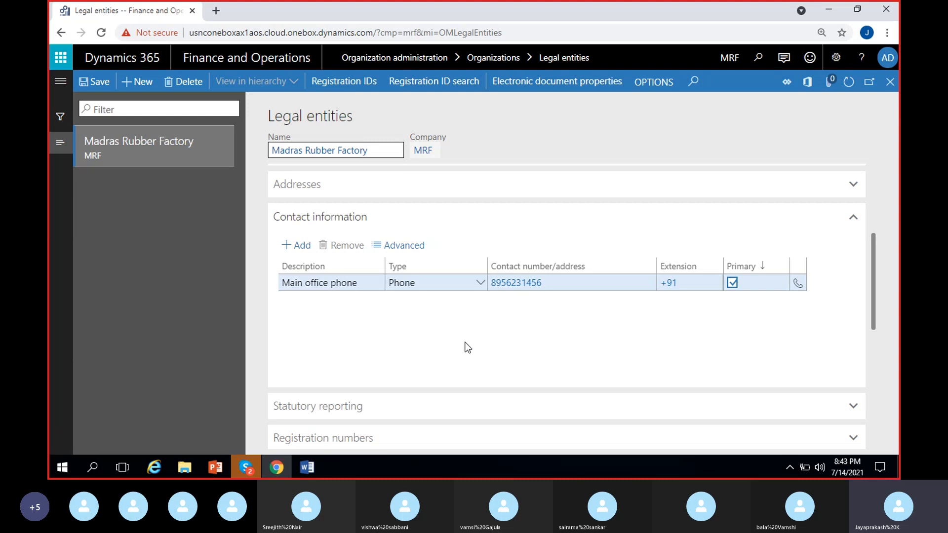
Step: Add a contact entry described as Email, with type Email address and contact address MRF.com
left_click(304, 249)
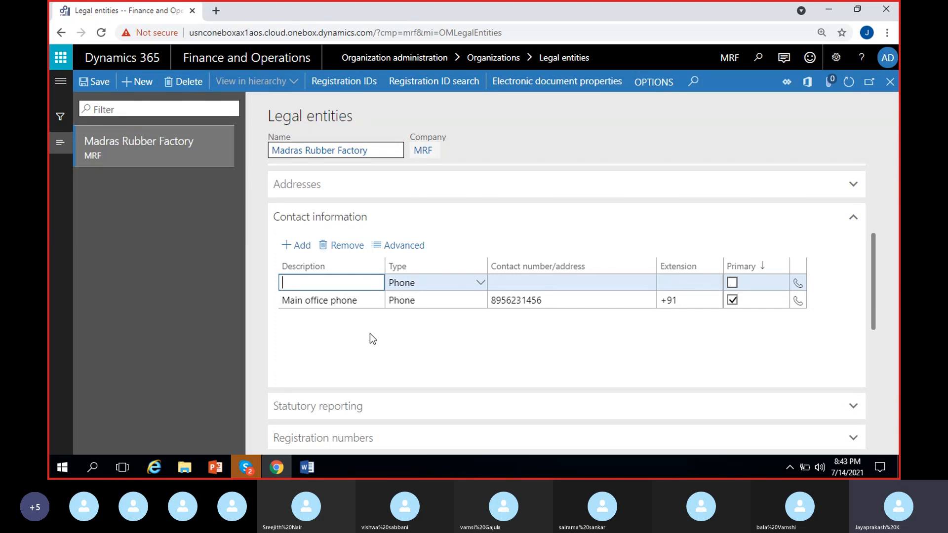
type("Email")
left_click(479, 283)
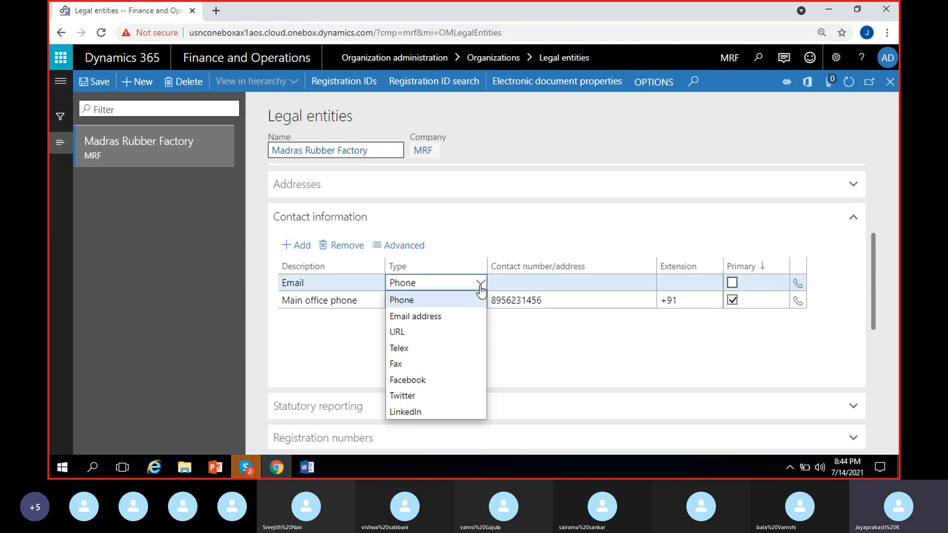
left_click(414, 317)
left_click(508, 284)
type("MR")
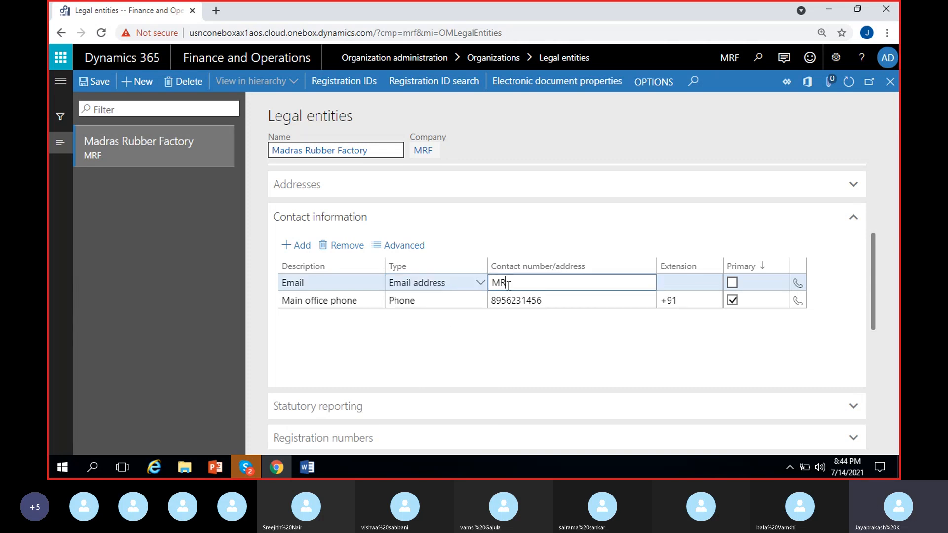
type("F>")
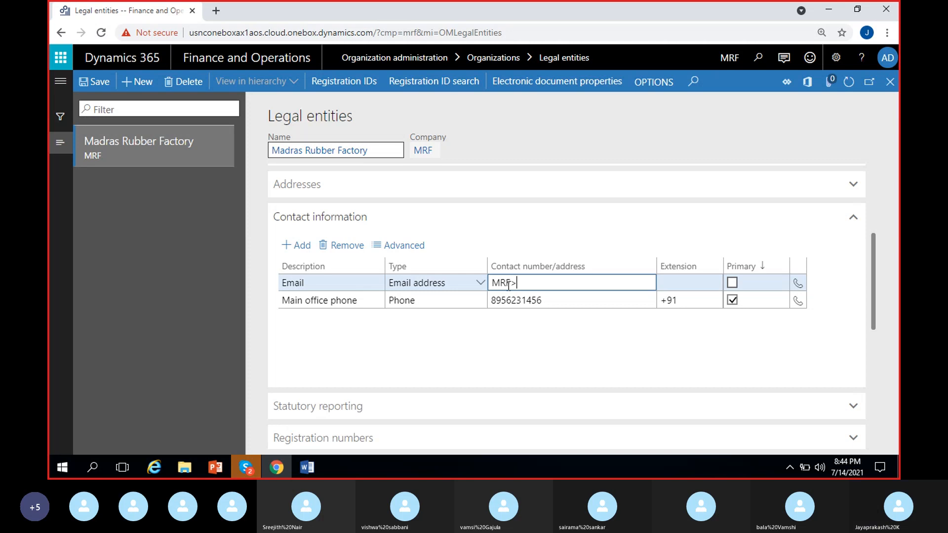
type(".com")
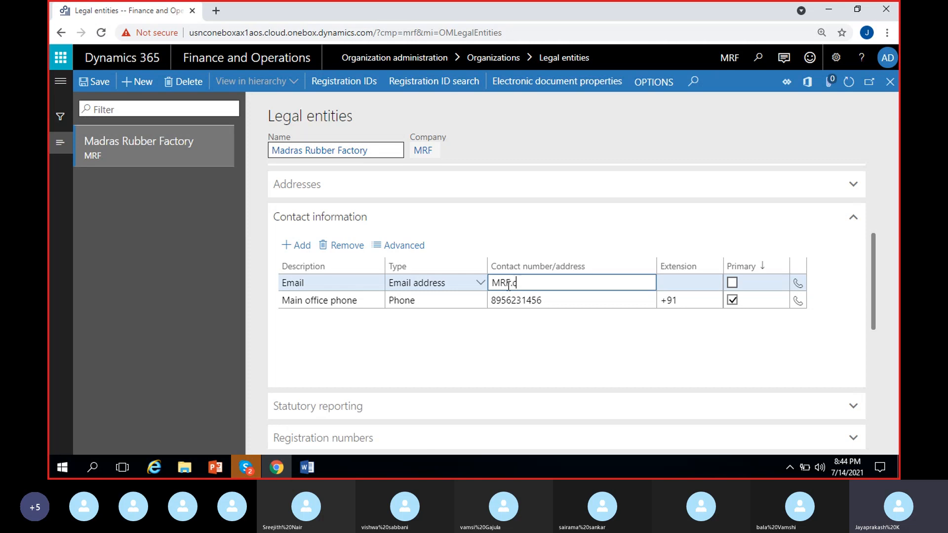
left_click(578, 329)
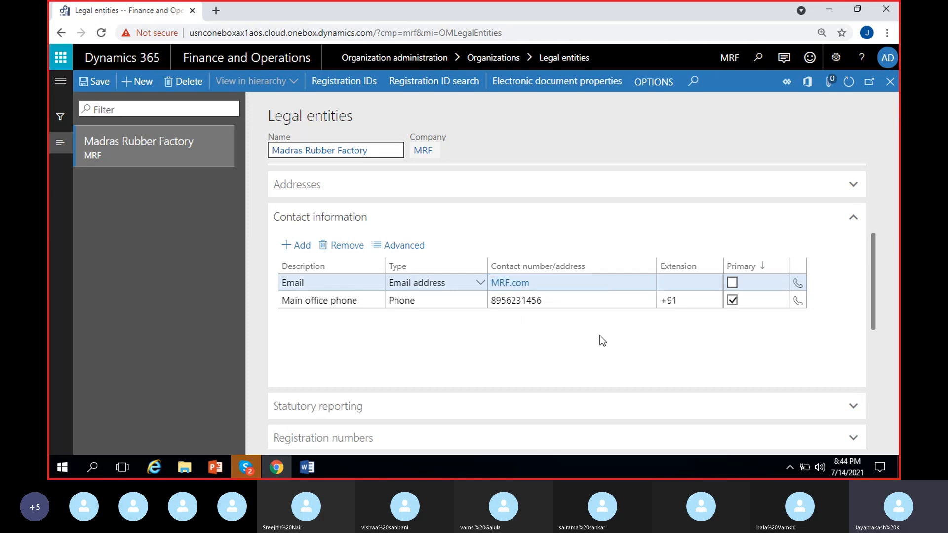
Step: Add another contact entry described as Facebook and choose Facebook as its type
left_click(299, 245)
type("F")
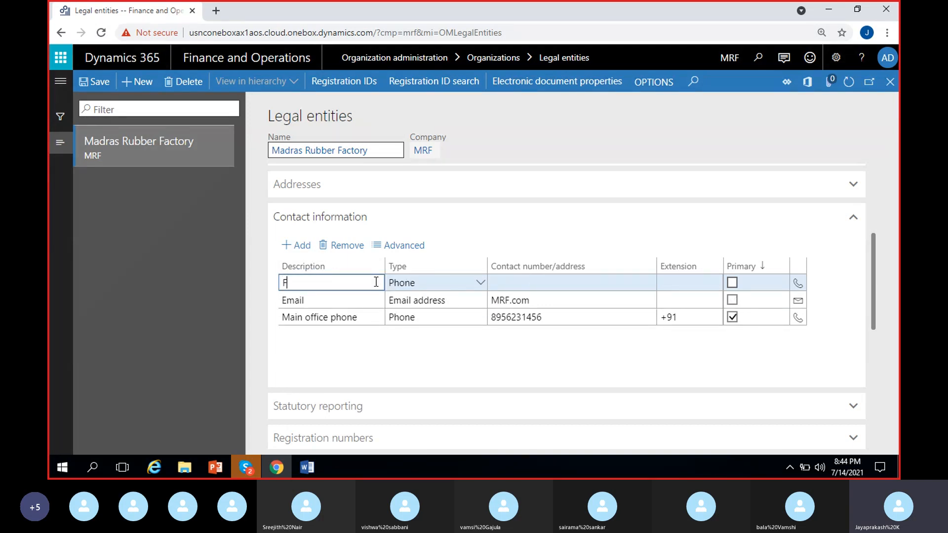
type("acebook")
left_click(479, 283)
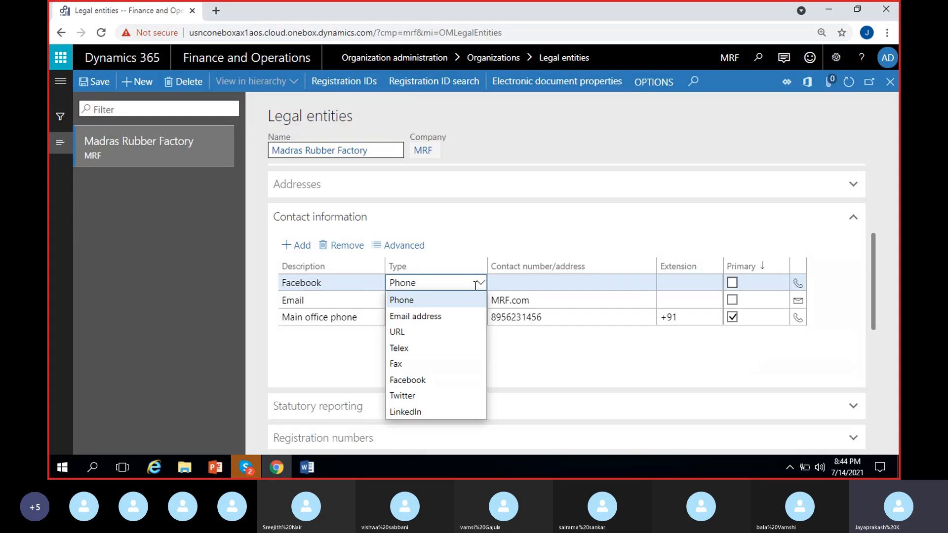
left_click(428, 379)
Step: Enter MRF/facebook.com as the contact address of the Facebook entry
left_click(529, 285)
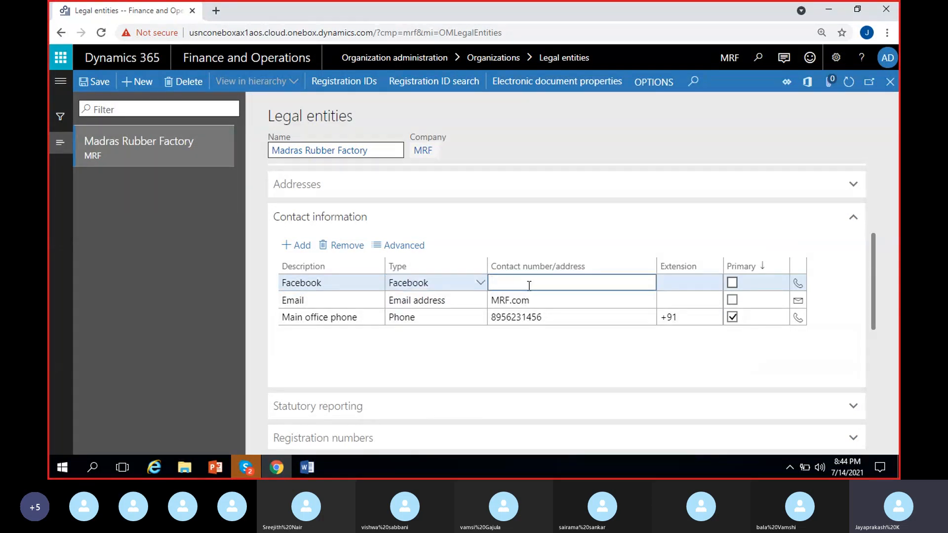
type("MRF/fac")
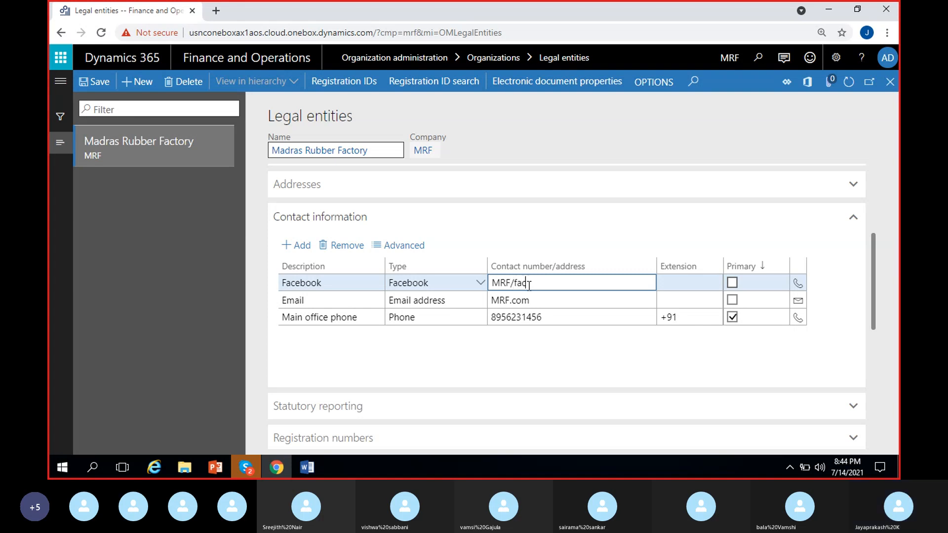
type("ebook.com")
left_click(548, 366)
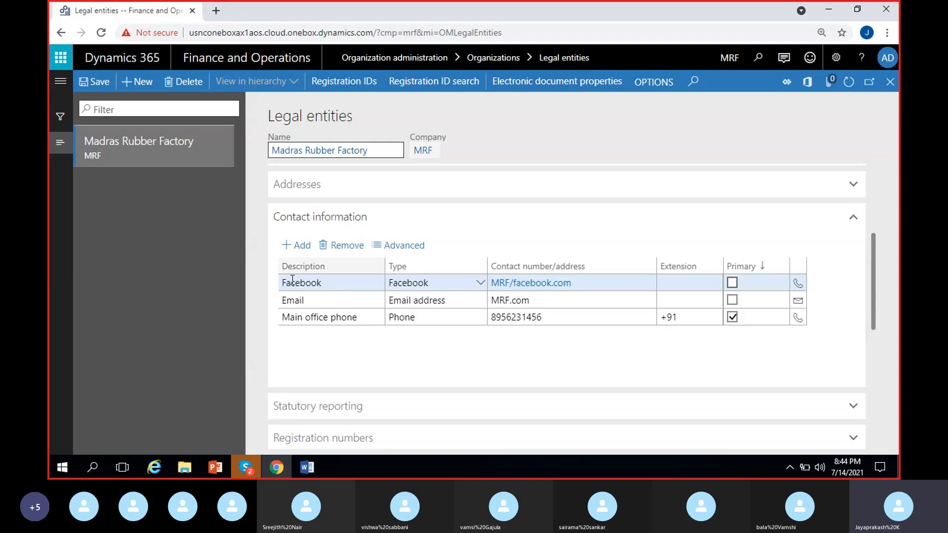
key("alt+n")
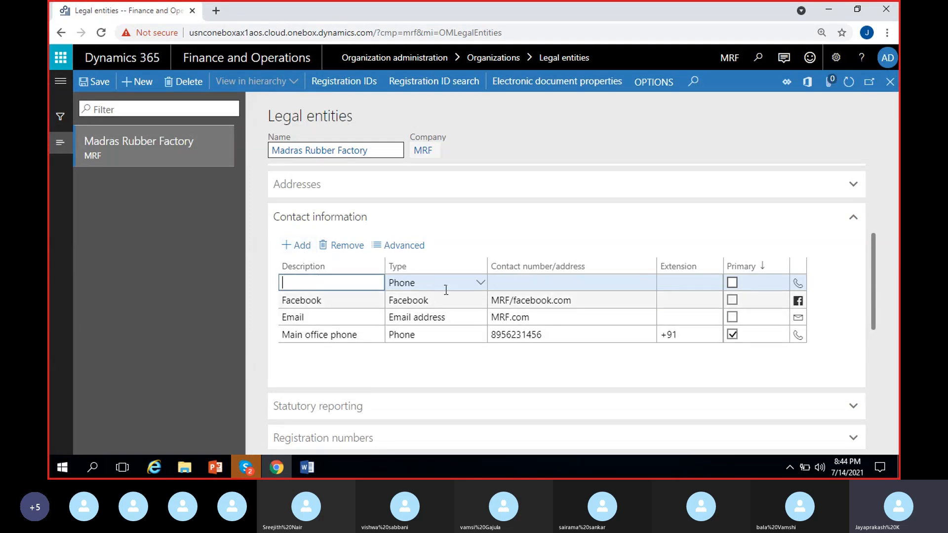
left_click(480, 282)
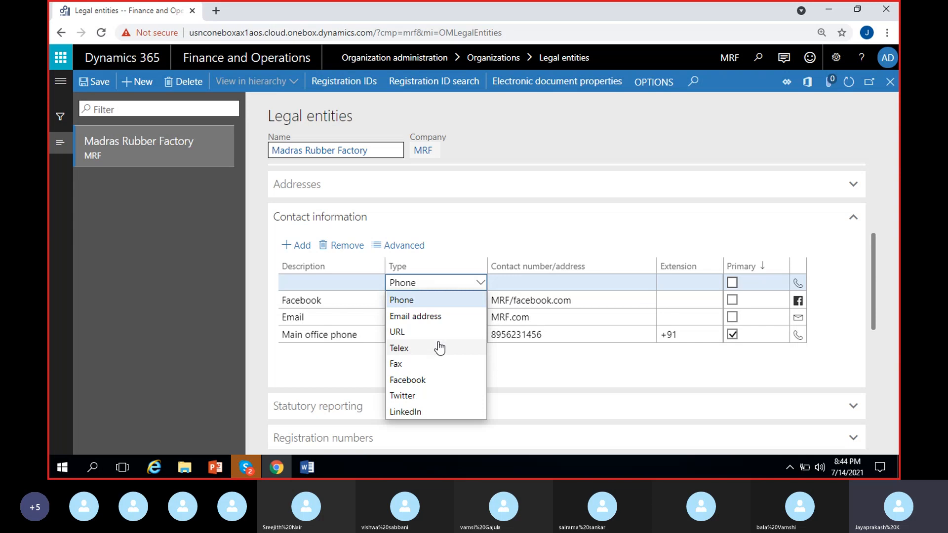
left_click(354, 370)
left_click(338, 287)
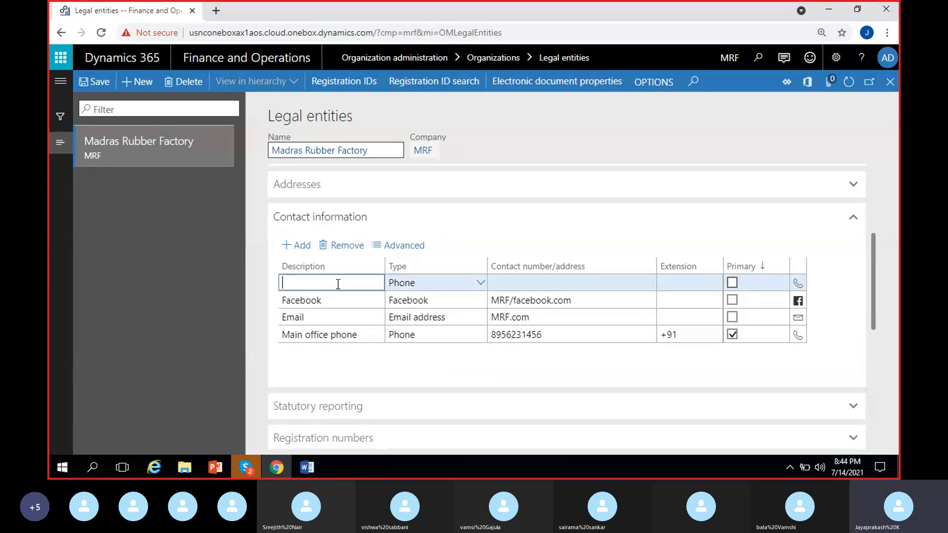
left_click(343, 247)
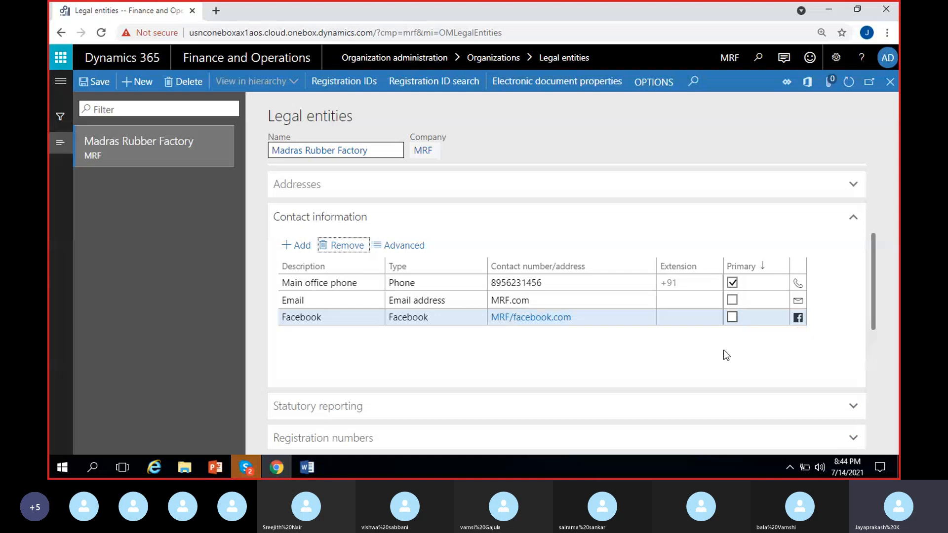
left_click(393, 283)
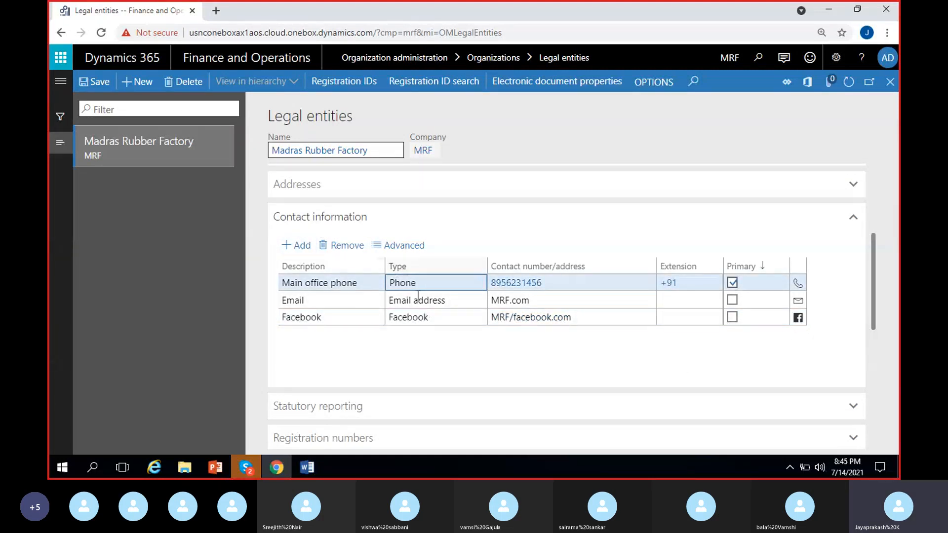
left_click(398, 354)
Step: Add a contact entry described as Warehouse phone, keeping the Phone type, and enter its phone number
left_click(292, 246)
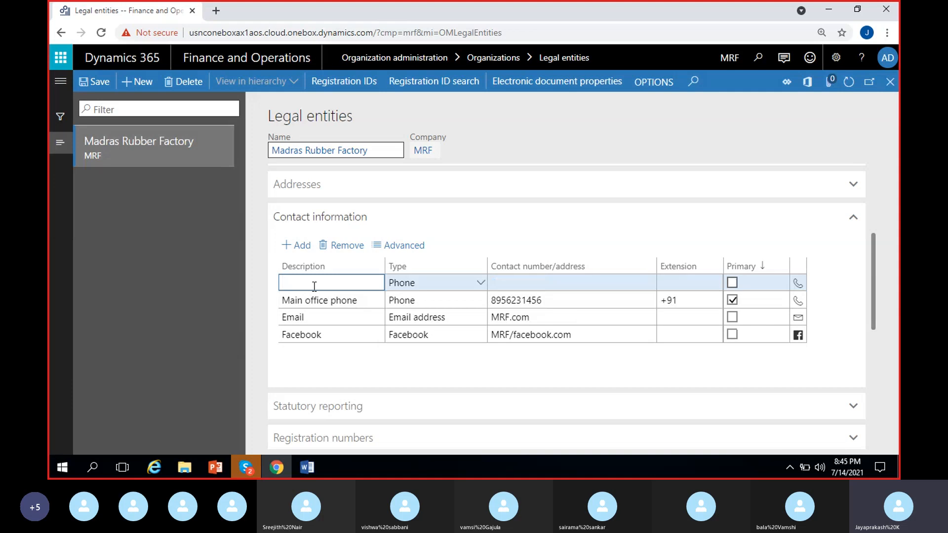
type("Warehouse phone")
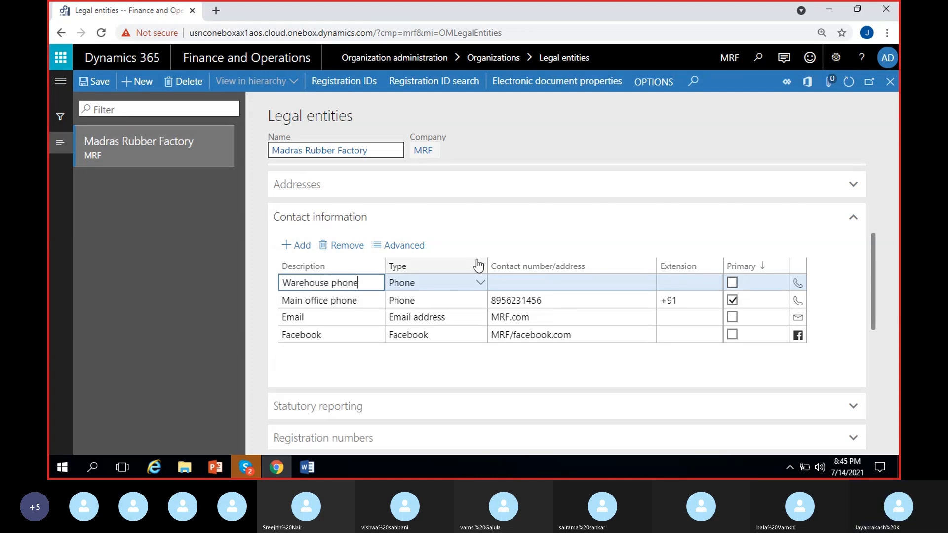
left_click(507, 282)
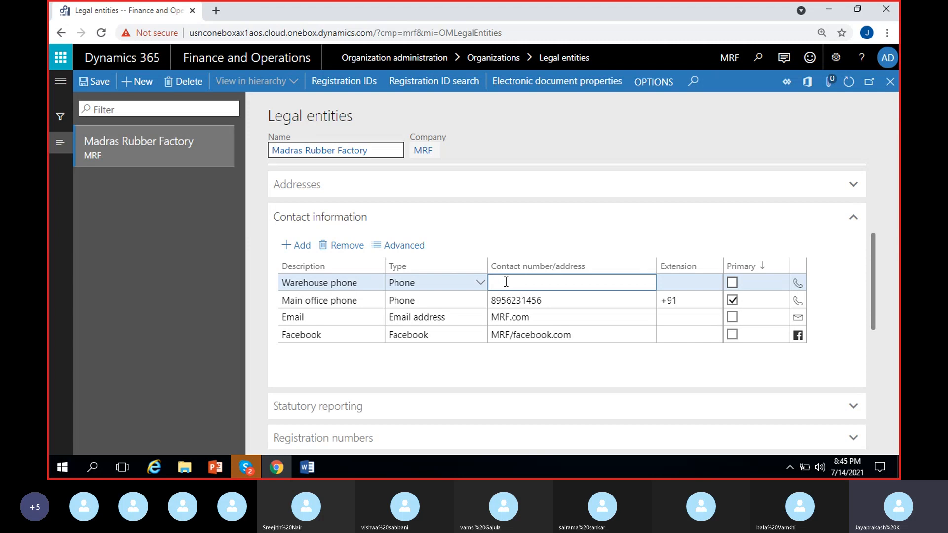
type("789456123")
double_click(506, 282)
left_click(644, 363)
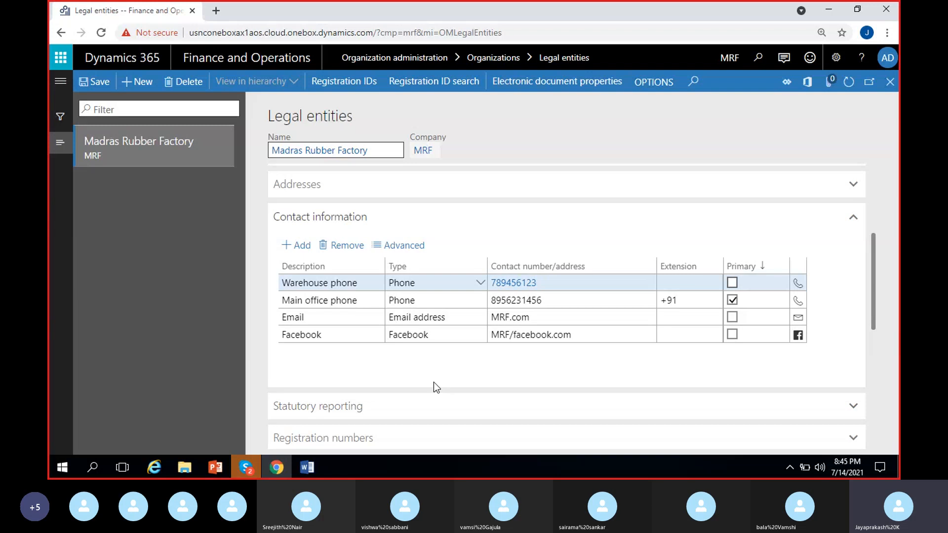
Step: Look through the remaining sections of the legal entity form below the contact information
scroll(424, 368, "down", 1)
scroll(424, 370, "up", 1)
scroll(428, 369, "down", 1)
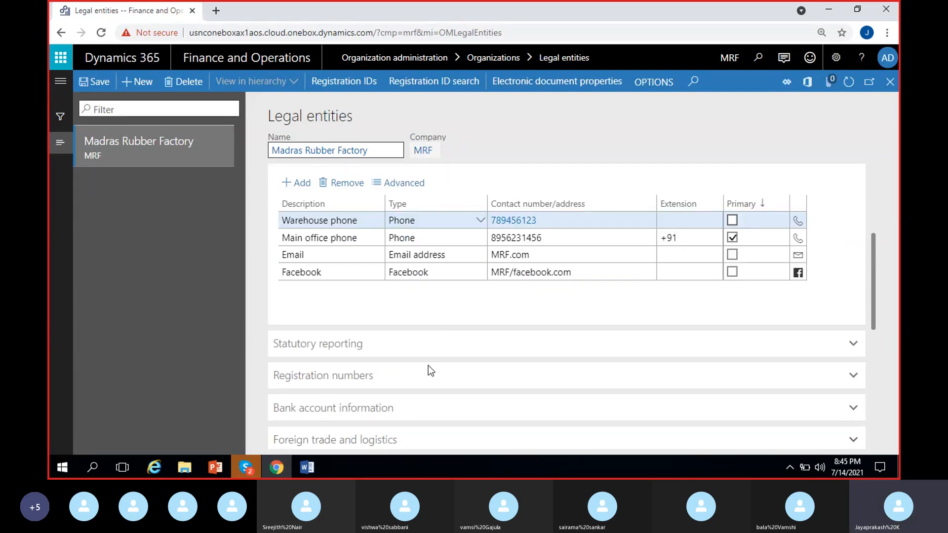
scroll(404, 374, "down", 2)
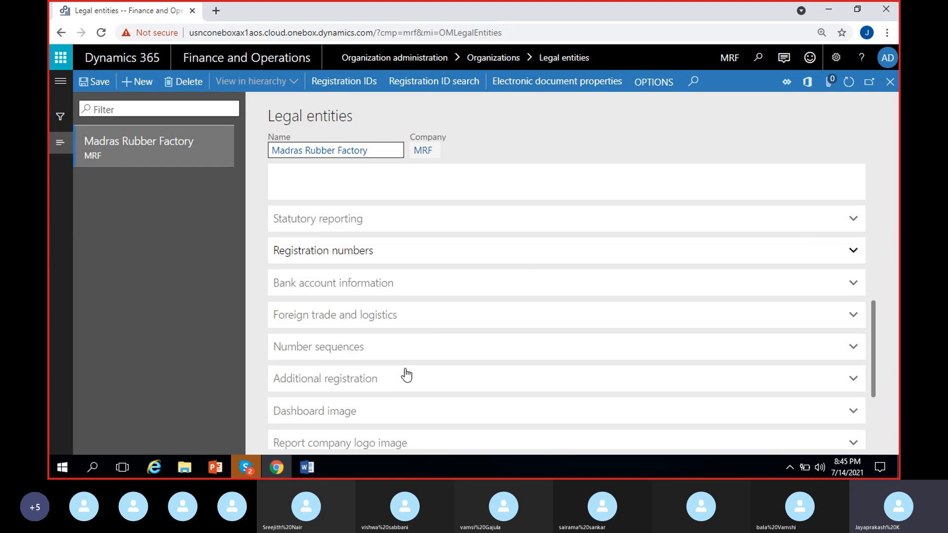
scroll(398, 366, "down", 2)
scroll(400, 367, "up", 3)
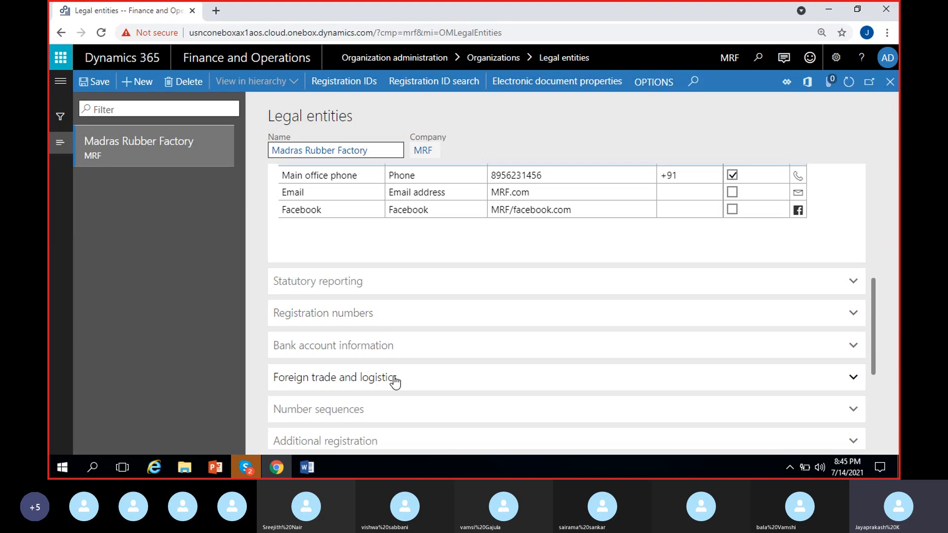
scroll(393, 356, "down", 2)
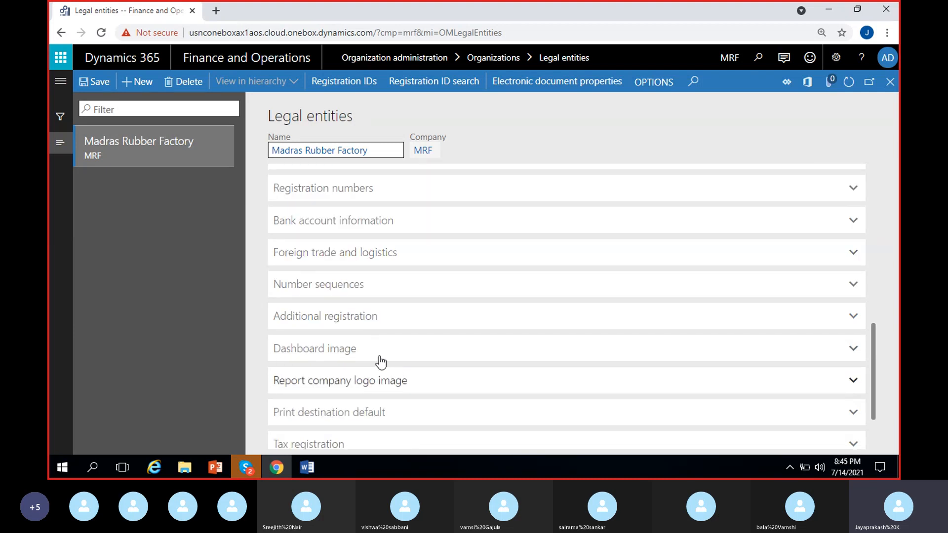
scroll(387, 395, "up", 2)
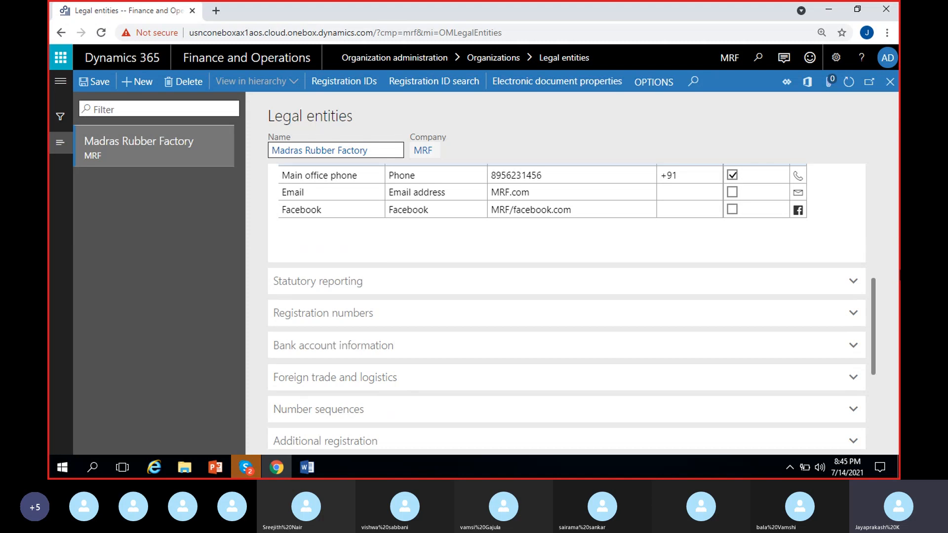
Step: Expand the Statutory reporting section and go through its Branch/Subsidiary and DUNS number fields
left_click(355, 293)
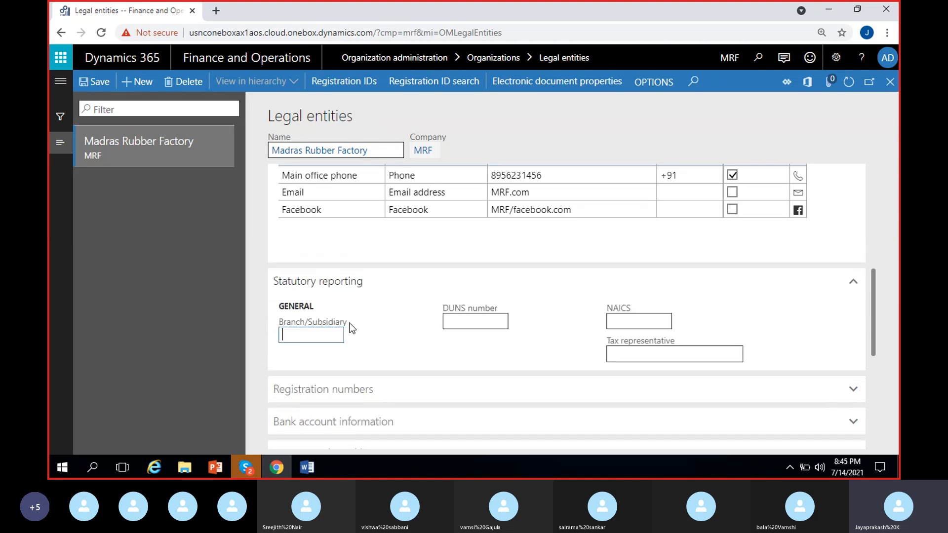
left_click(328, 336)
left_click(585, 340)
left_click(471, 322)
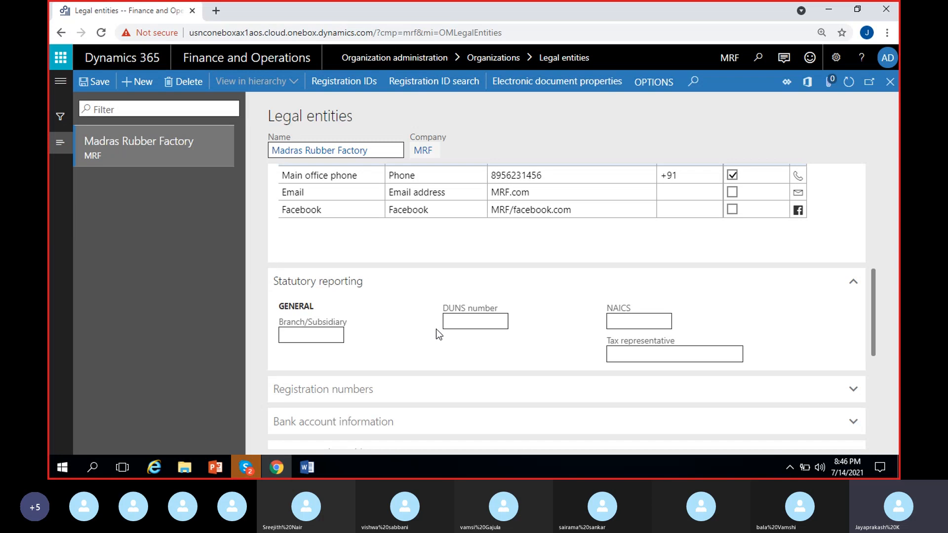
Step: Expand the Registration numbers section and look through its country-specific fields, such as those for Japan, Brazil, Canada, Italy and Mexico
scroll(380, 393, "down", 1)
left_click(379, 341)
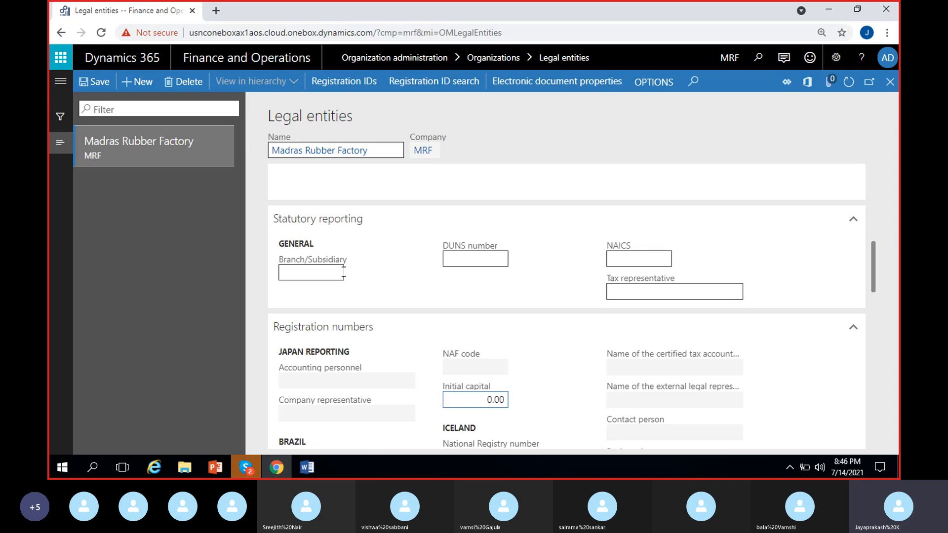
left_click(623, 286)
scroll(434, 280, "down", 4)
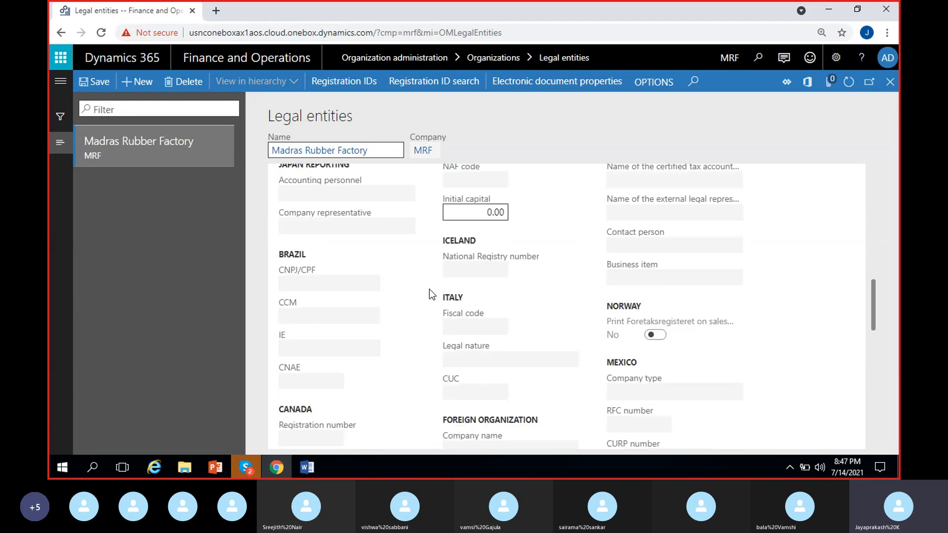
scroll(354, 299, "up", 1)
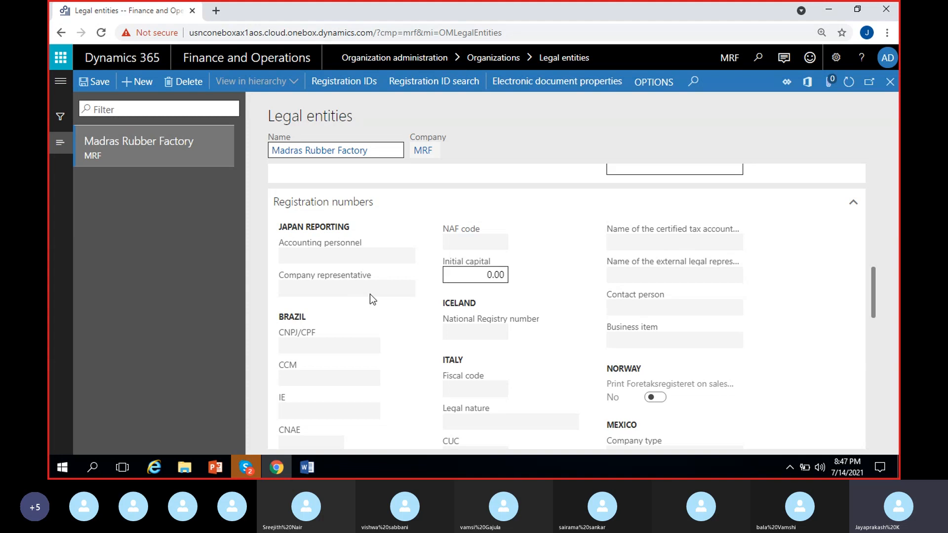
scroll(370, 295, "down", 5)
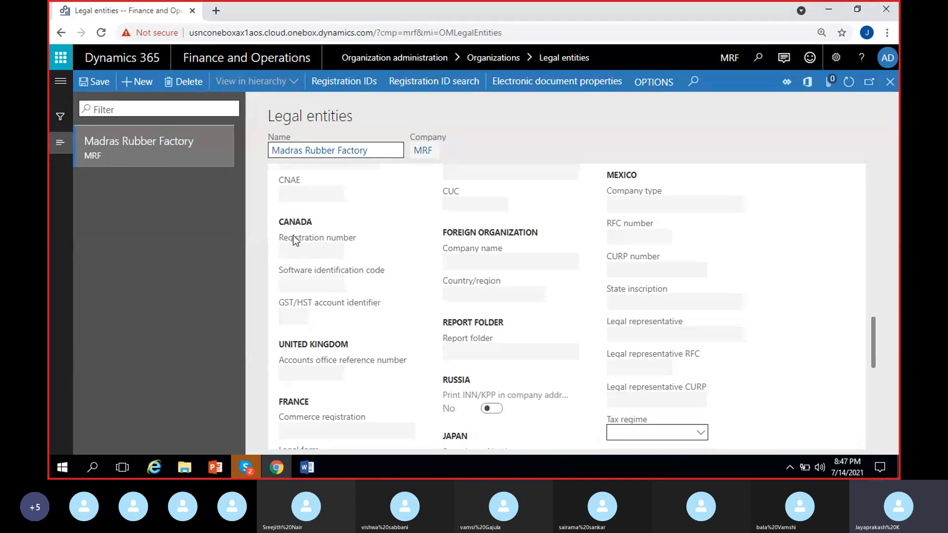
left_click_drag(279, 237, 312, 326)
left_click(363, 322)
scroll(307, 369, "down", 2)
scroll(324, 337, "up", 8)
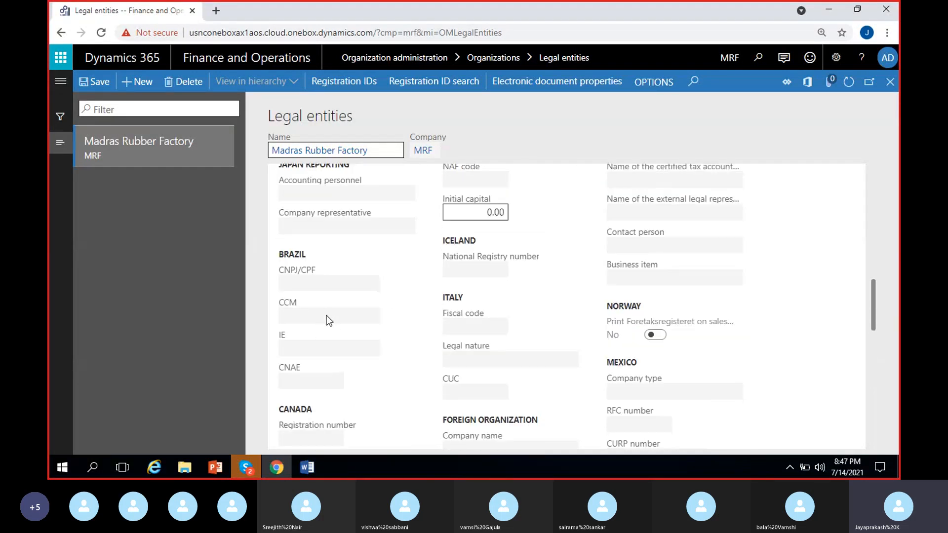
scroll(320, 347, "up", 1)
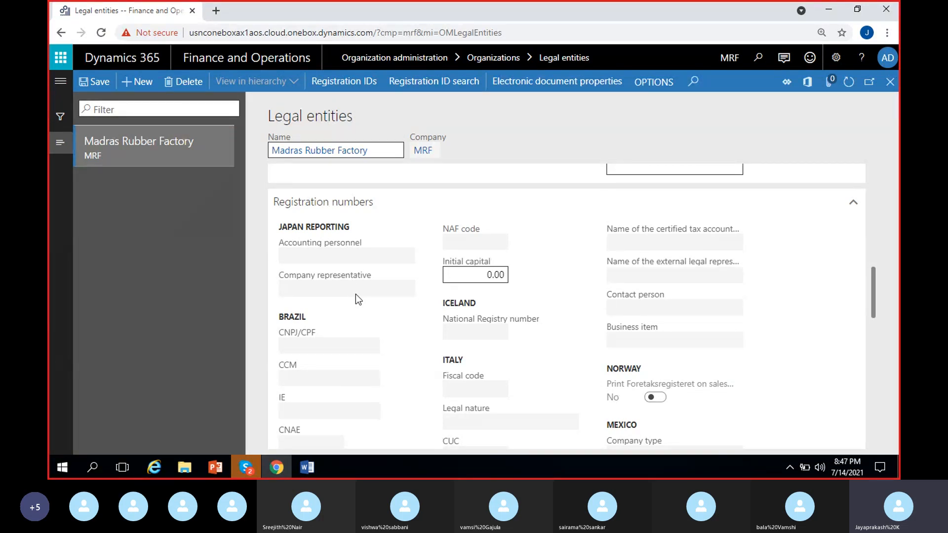
scroll(364, 338, "down", 3)
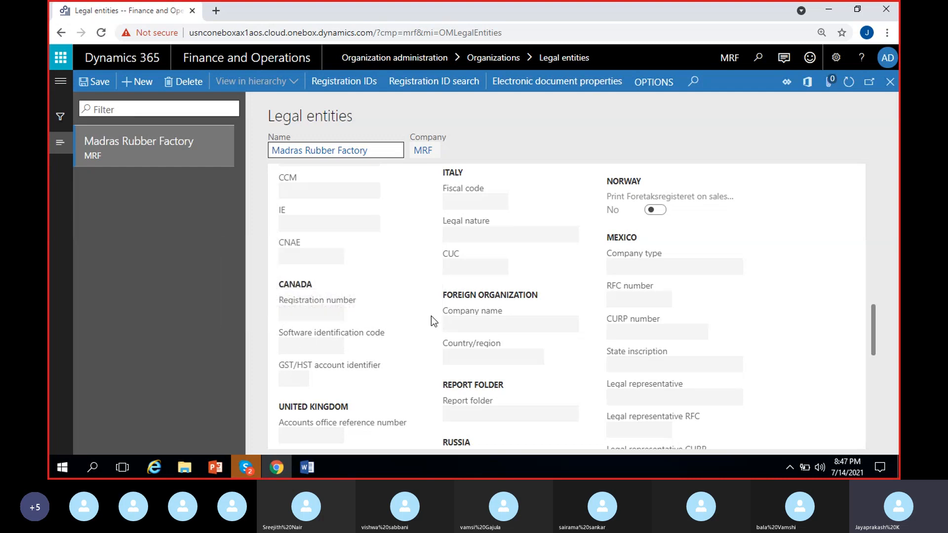
scroll(398, 348, "down", 3)
scroll(398, 349, "up", 6)
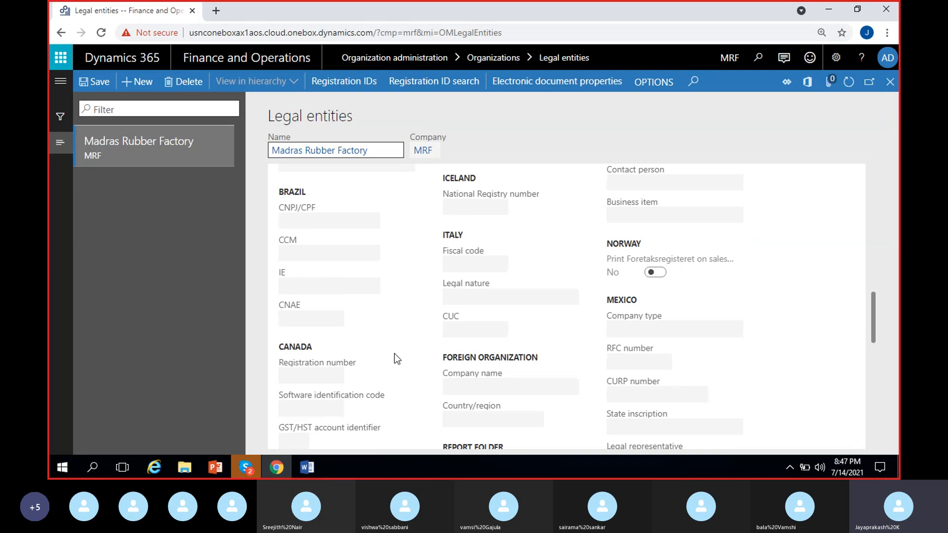
Step: Set the Initial capital in the Registration numbers section to 1,000,000.00
left_click(480, 275)
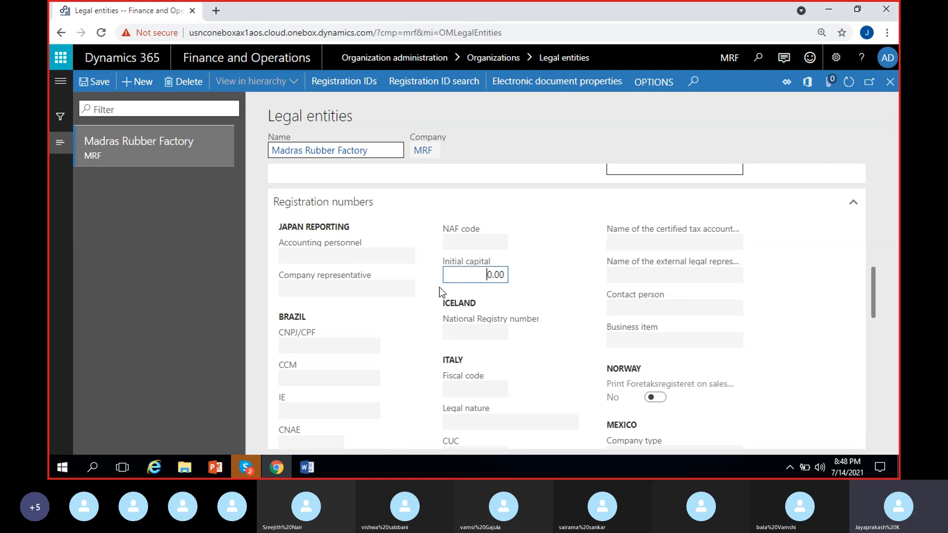
type("100000")
left_click(524, 318)
Step: Check the Tax regime field for Mexico and review the remaining registration number fields
scroll(518, 335, "down", 7)
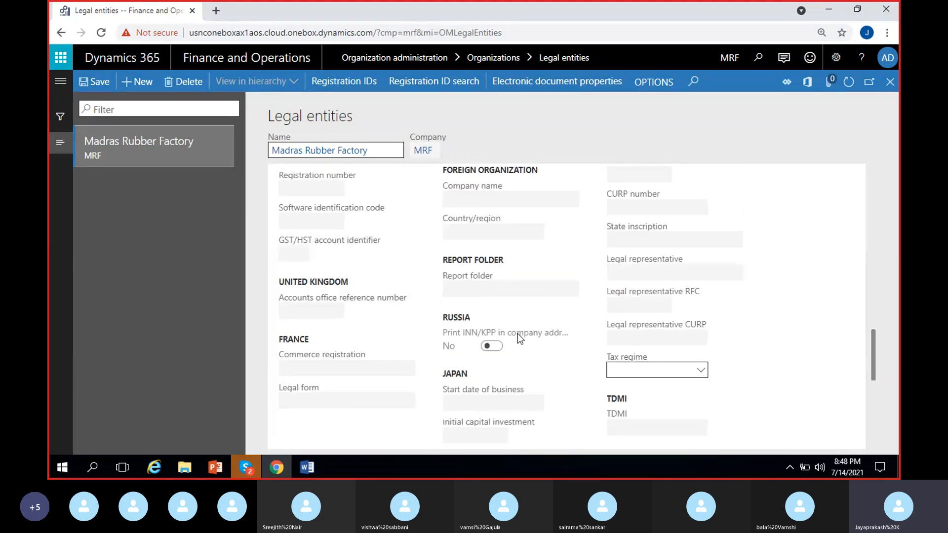
left_click(701, 309)
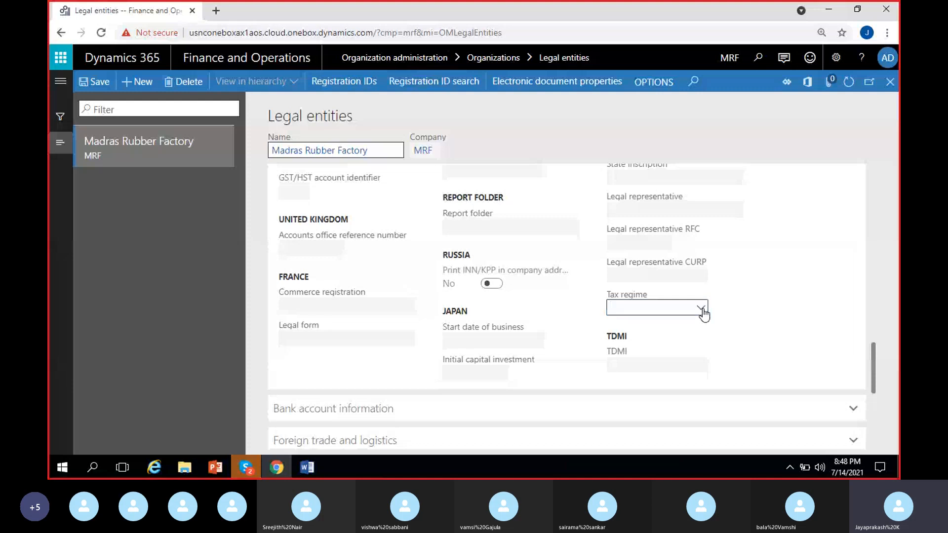
left_click(755, 320)
scroll(725, 324, "up", 1)
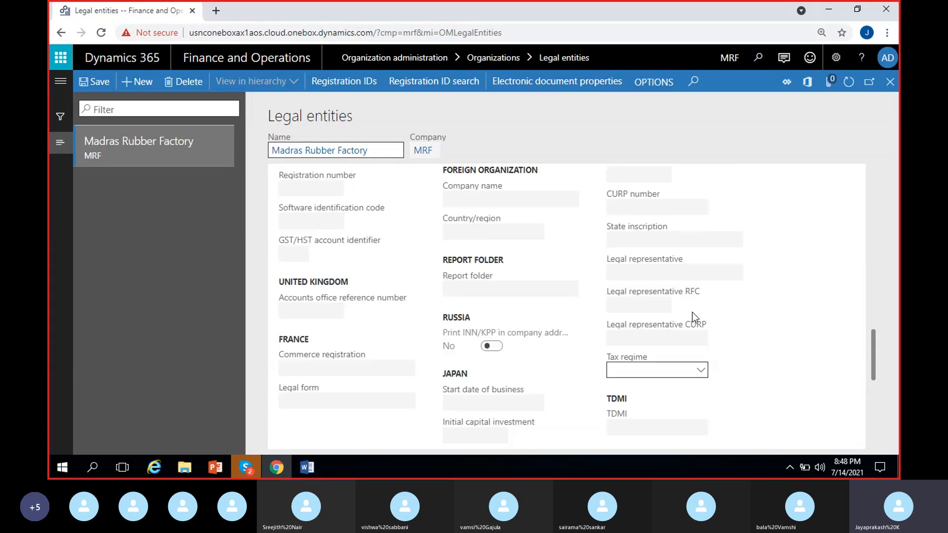
scroll(718, 355, "up", 1)
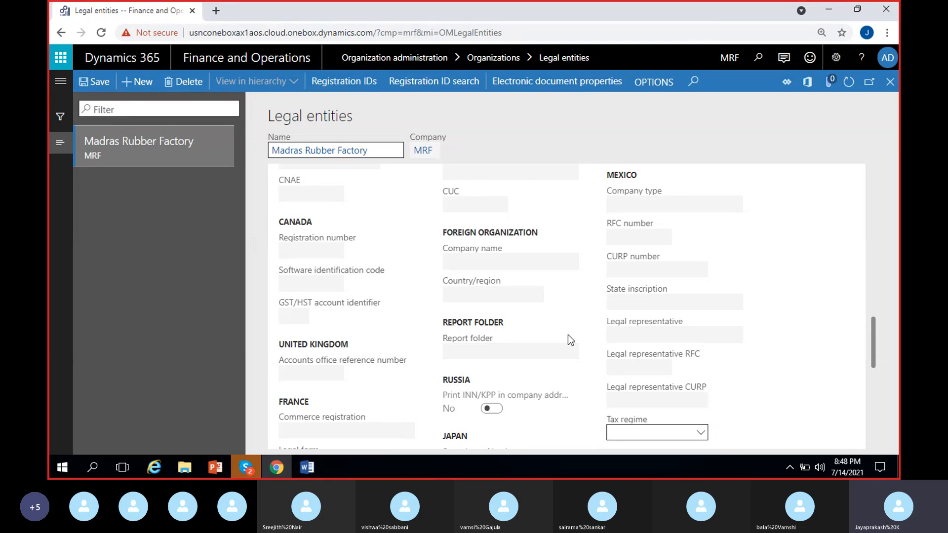
scroll(575, 316, "up", 4)
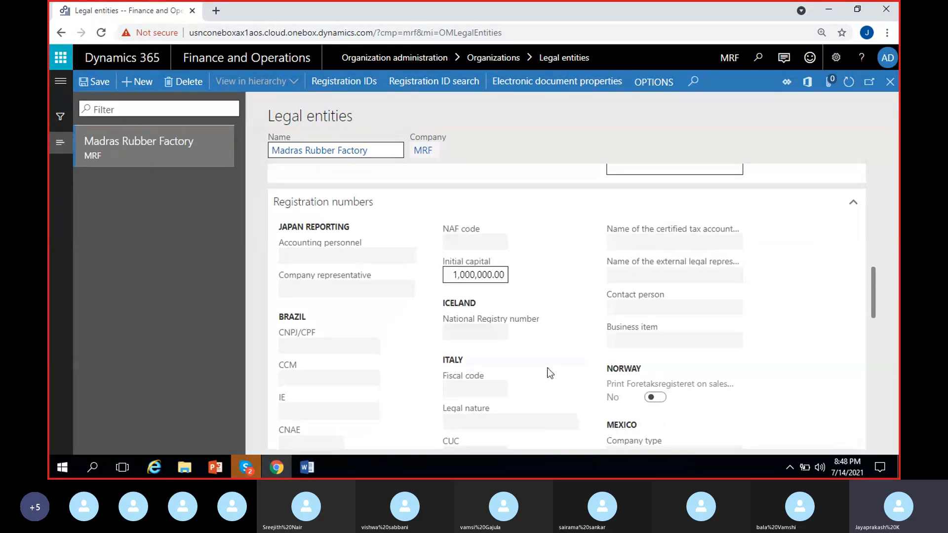
Step: Expand the Bank account information section, check the choices for Bank account, and collapse the section
scroll(549, 374, "down", 7)
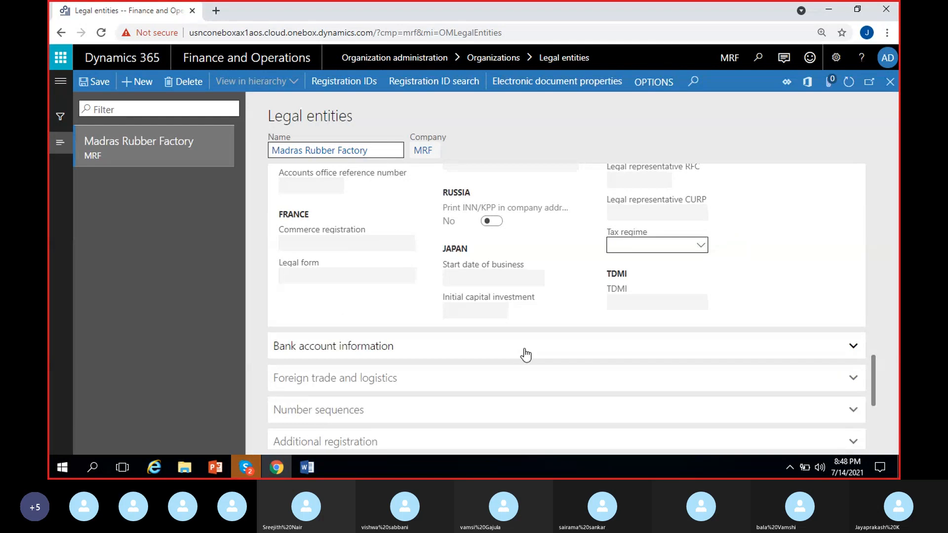
scroll(525, 354, "down", 2)
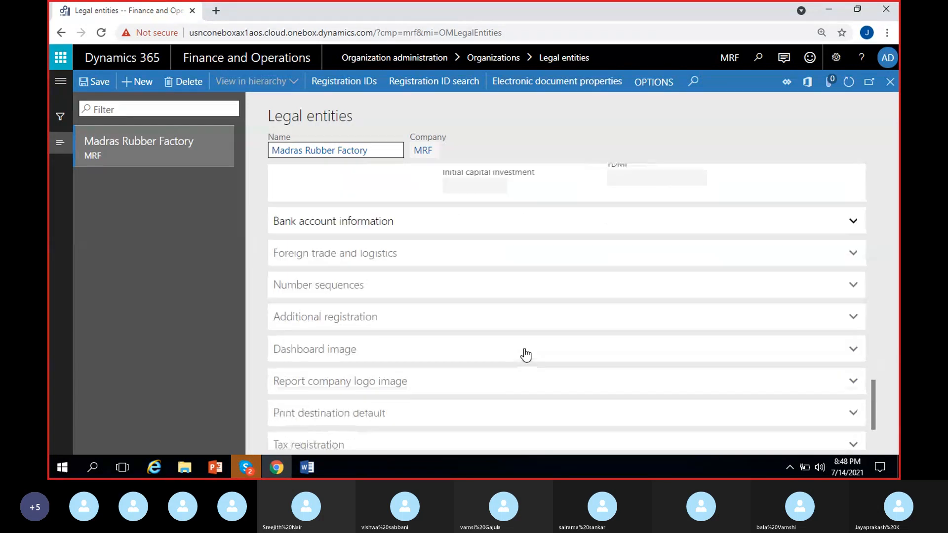
left_click(424, 230)
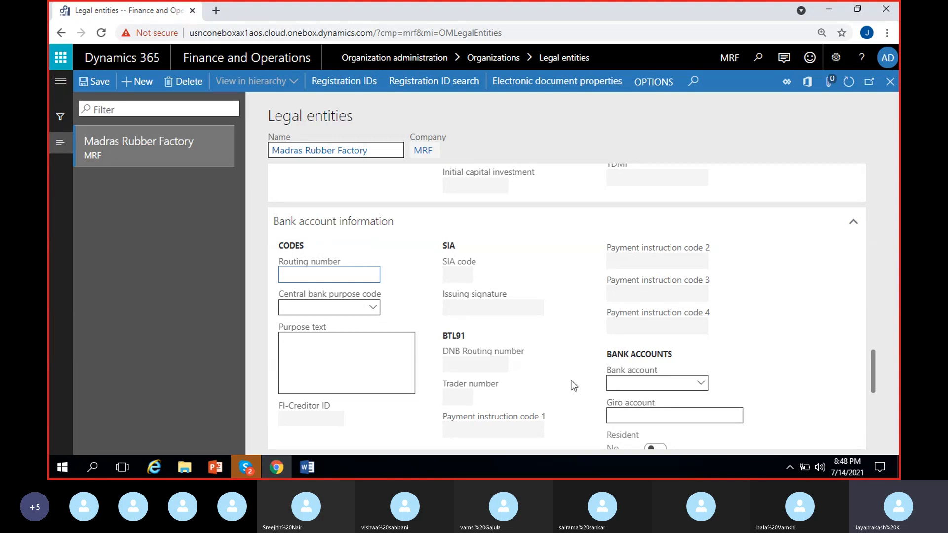
scroll(511, 403, "down", 1)
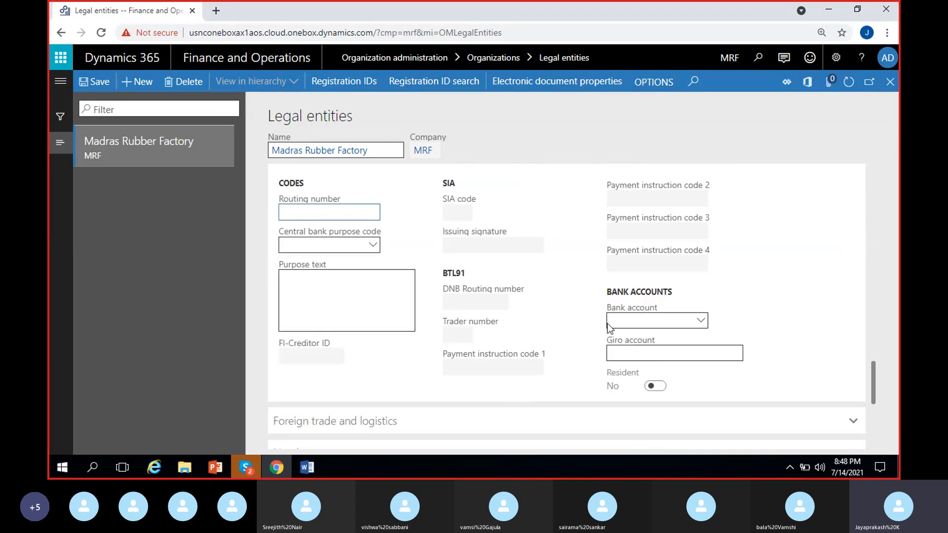
left_click(676, 320)
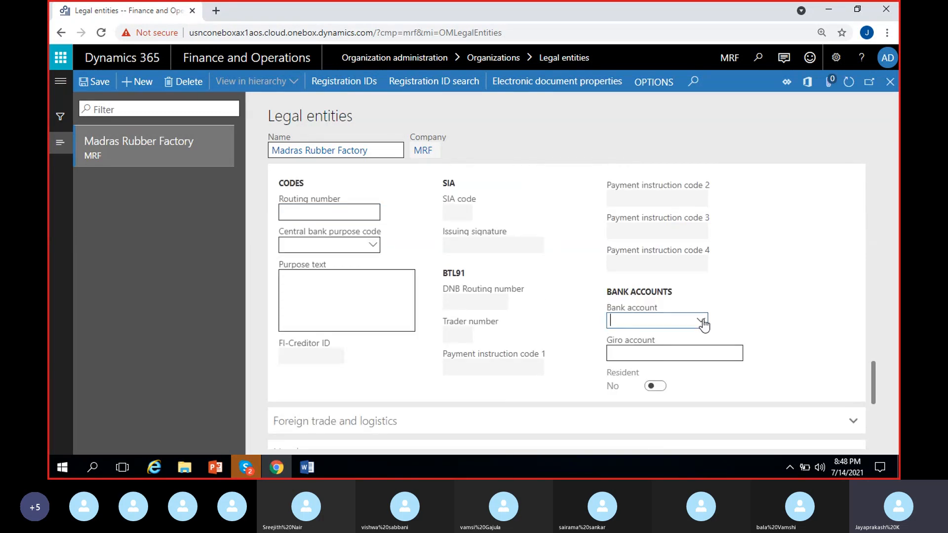
left_click(701, 321)
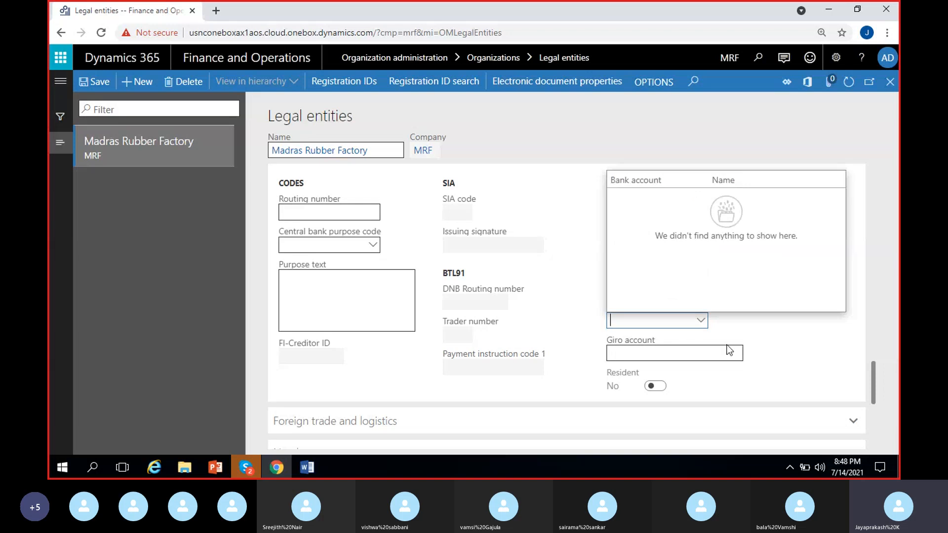
left_click(568, 338)
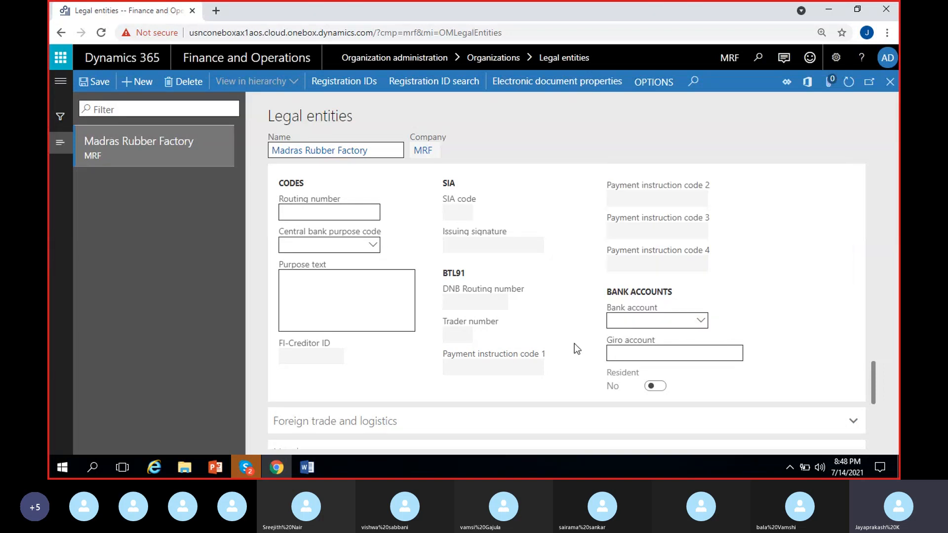
scroll(572, 355, "up", 1)
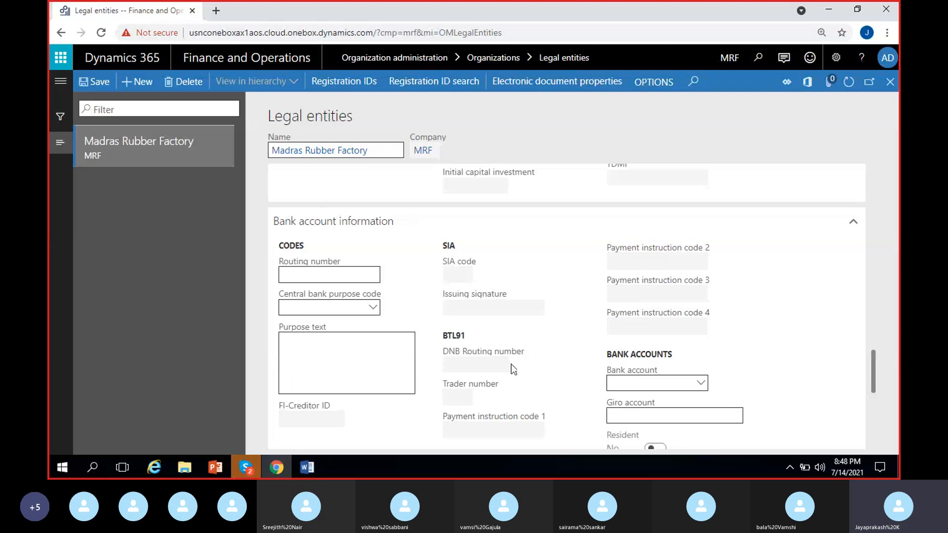
left_click(400, 233)
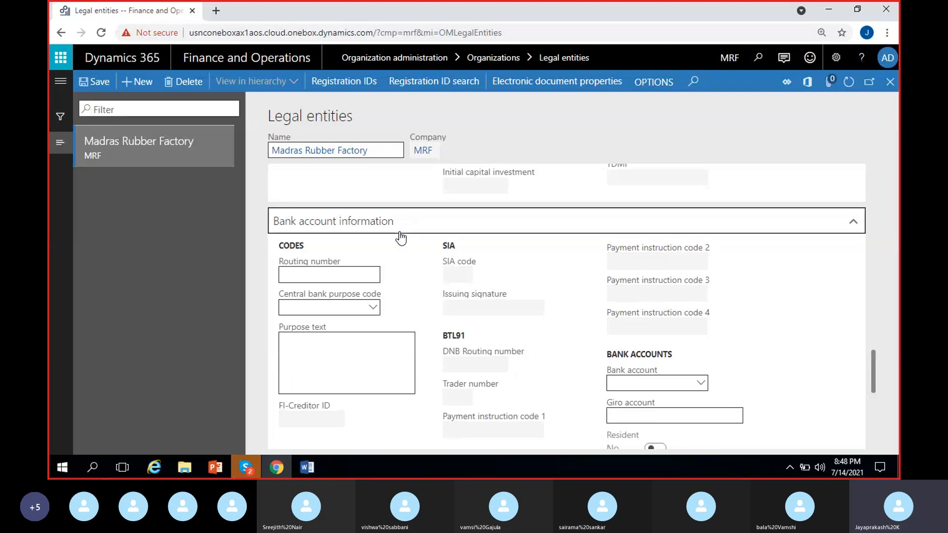
Step: Look through the Foreign trade and logistics and the Number sequences sections, collapsing each after viewing
left_click(417, 256)
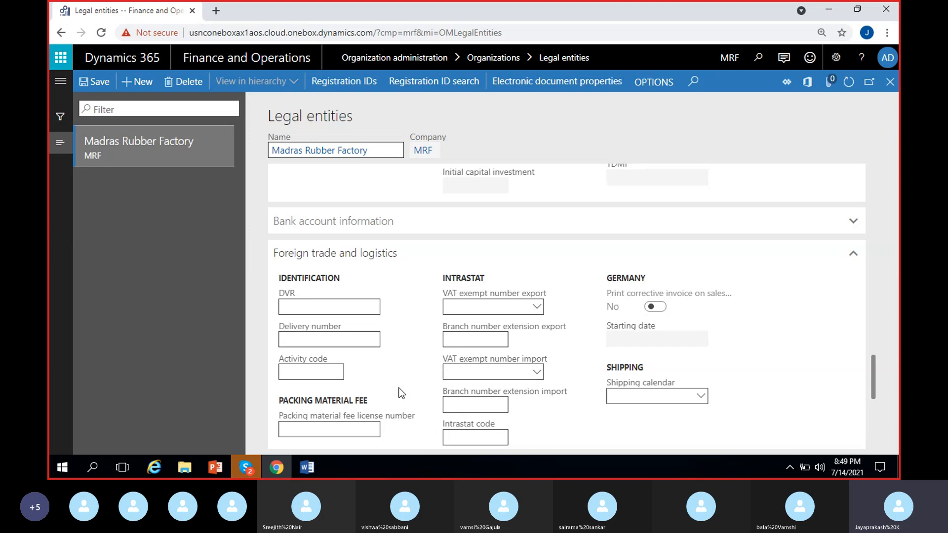
scroll(398, 375, "down", 1)
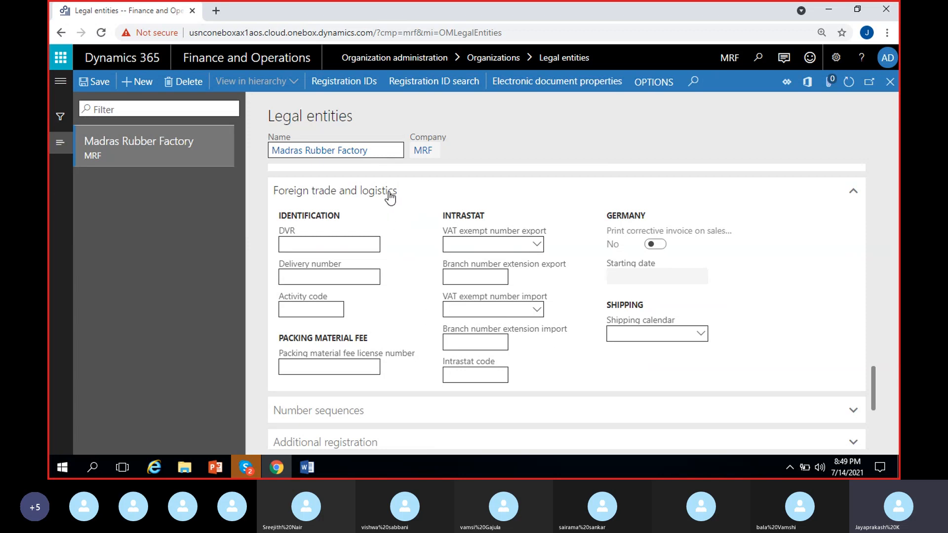
left_click(410, 197)
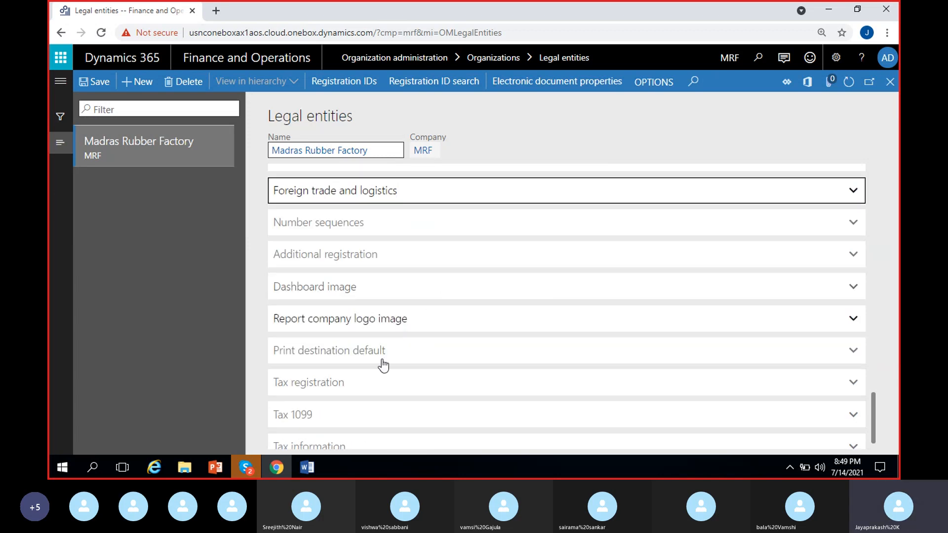
left_click(369, 236)
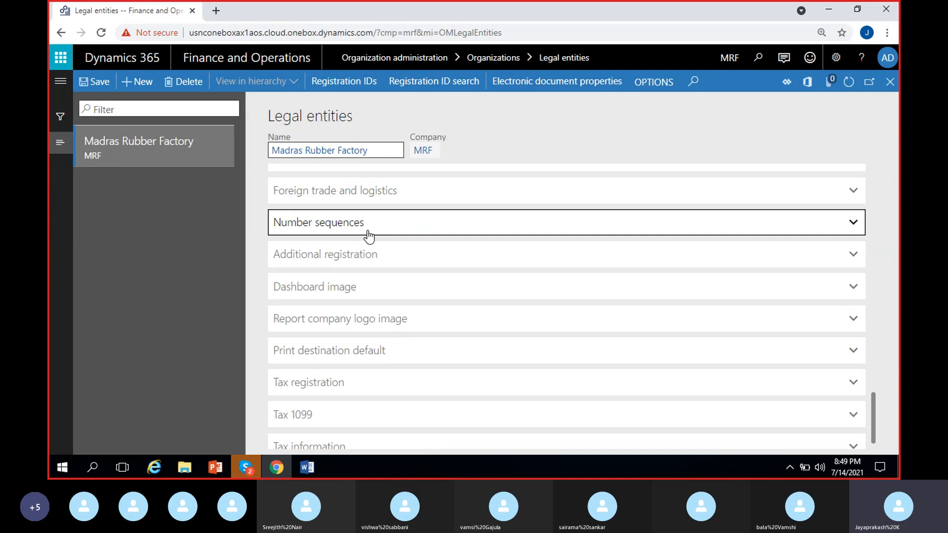
left_click(358, 226)
Step: Expand Additional registration, go through its insurer authority, pension fund number and organizational-legal form fields, and collapse it
left_click(380, 261)
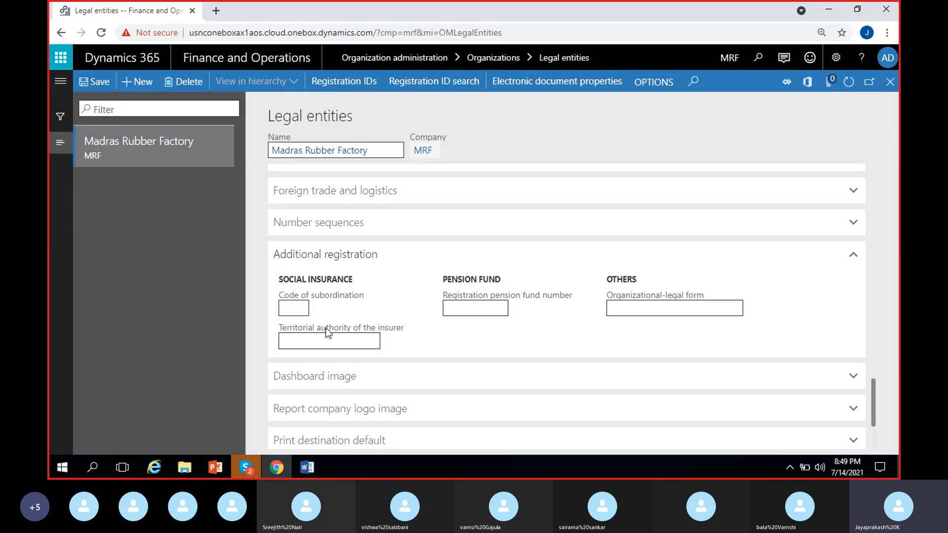
left_click(339, 341)
left_click(471, 310)
left_click(647, 308)
left_click(391, 258)
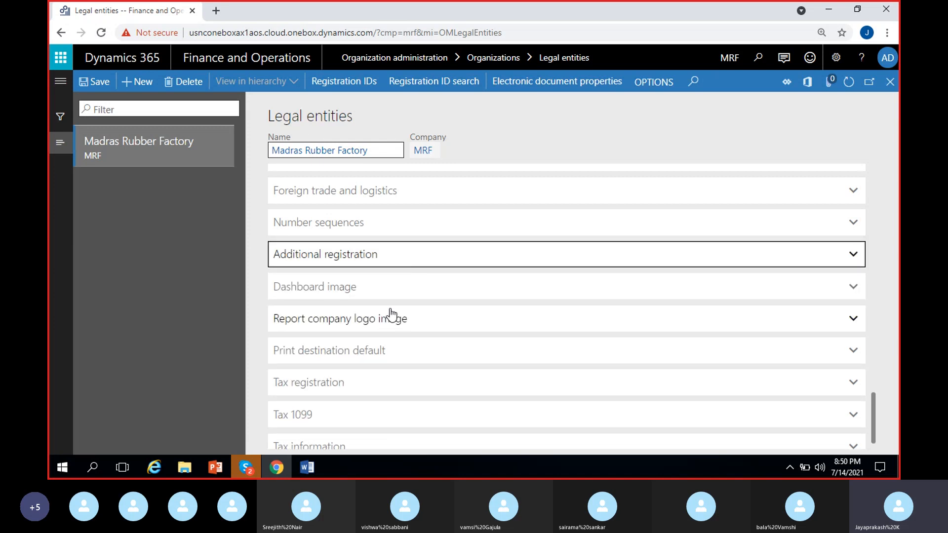
Step: Expand the Dashboard image section and set the dashboard company image type to Banner
left_click(379, 296)
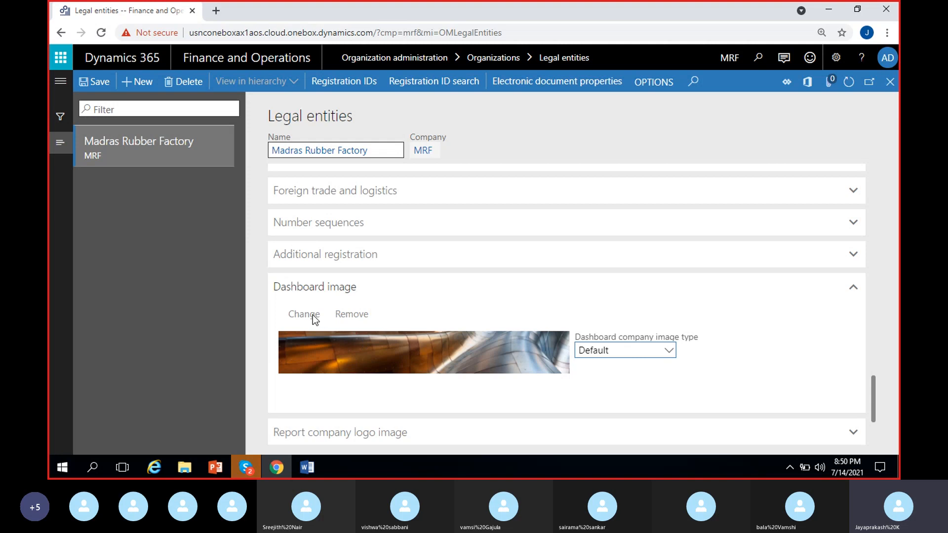
left_click(663, 348)
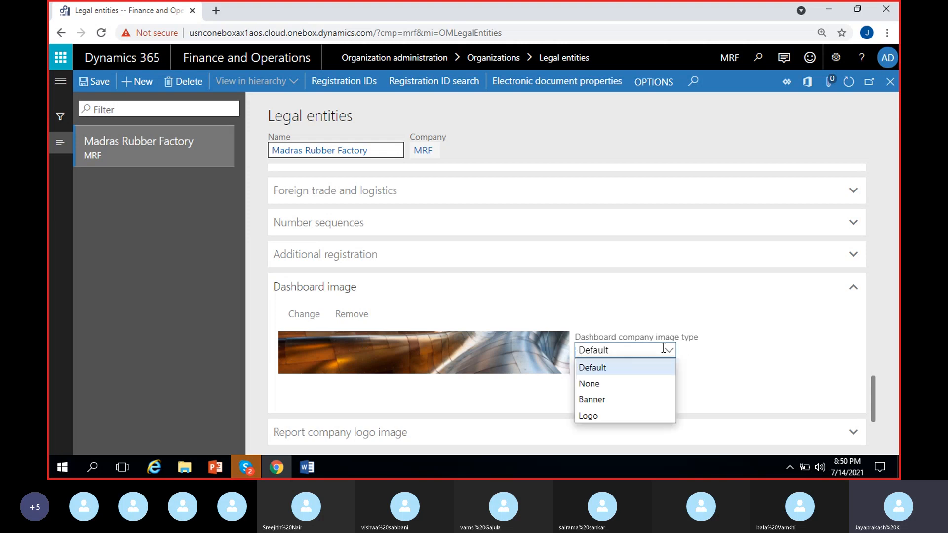
left_click(617, 399)
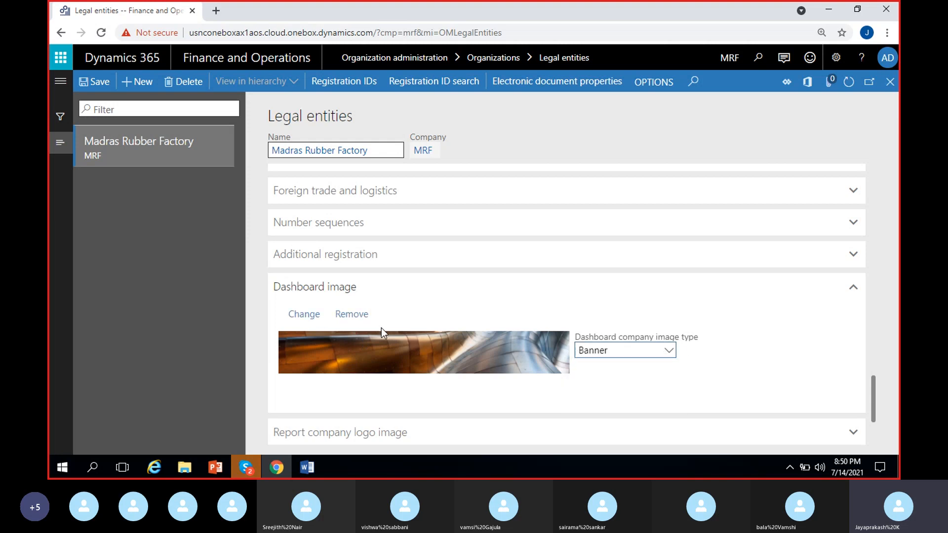
Step: Open the dashboard image upload, browse the Downloads folder for an image, and close it without choosing a file
left_click(314, 319)
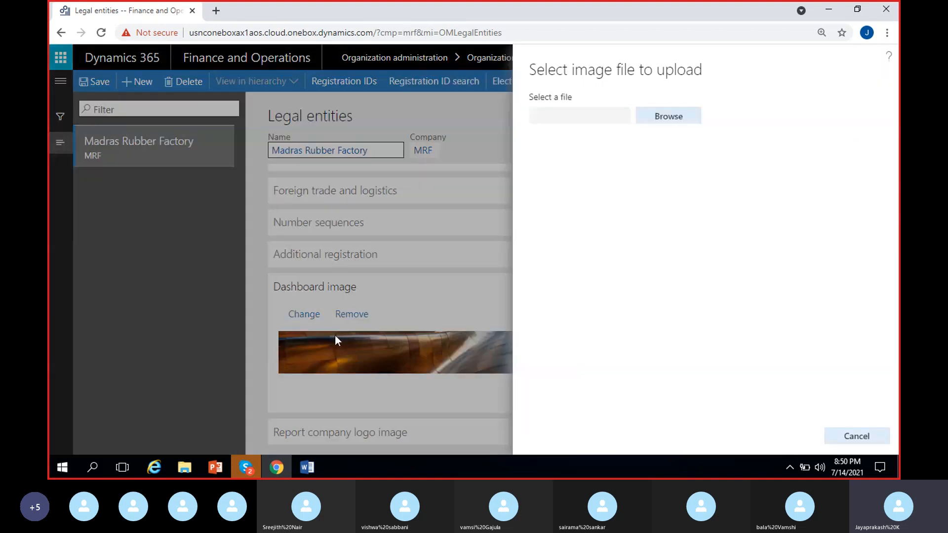
left_click(672, 123)
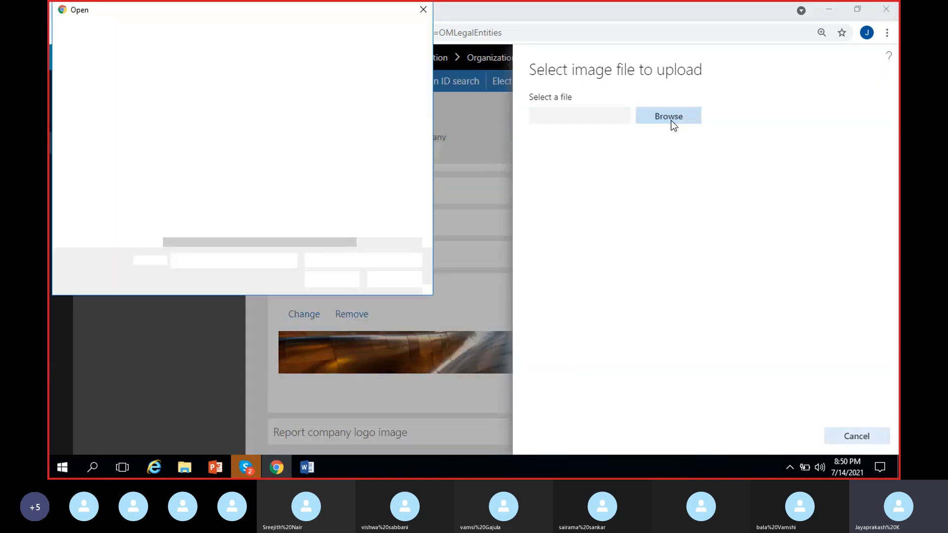
scroll(218, 169, "down", 12)
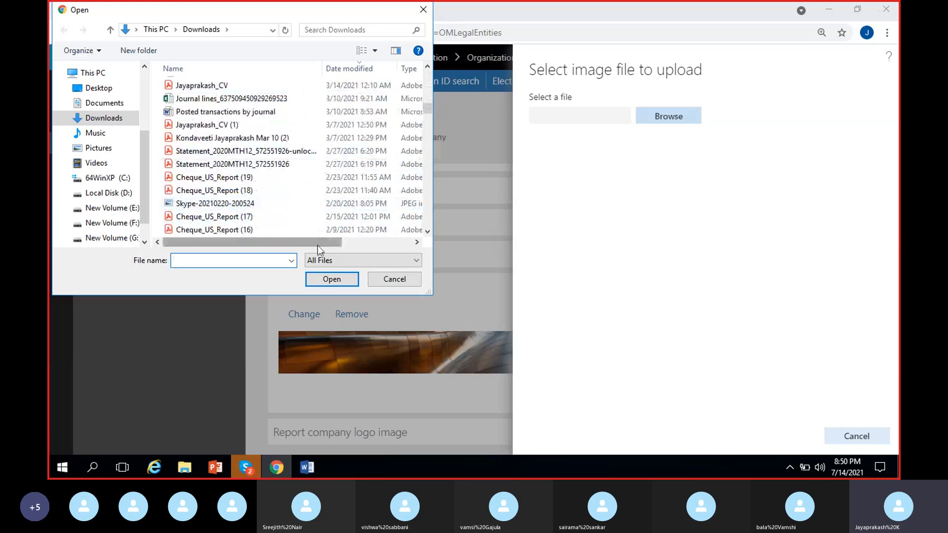
left_click(386, 276)
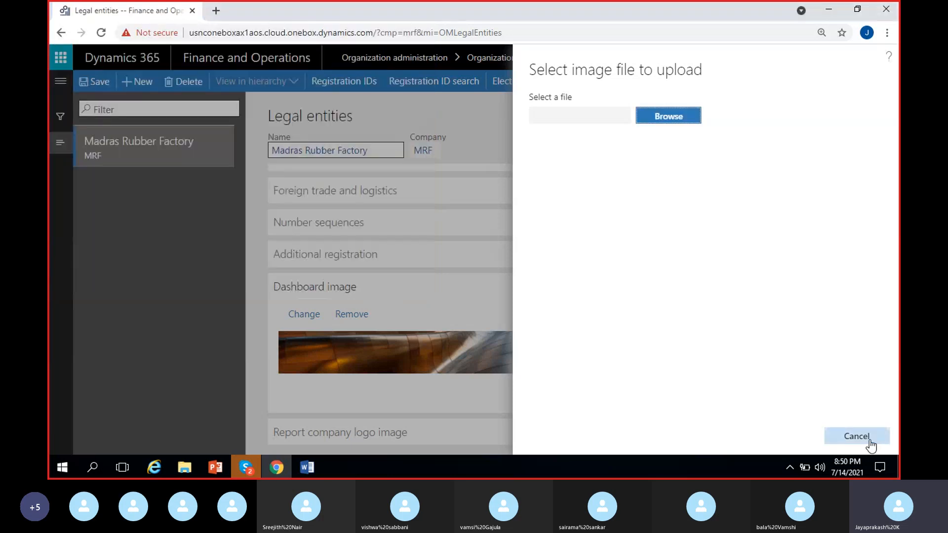
left_click(386, 394)
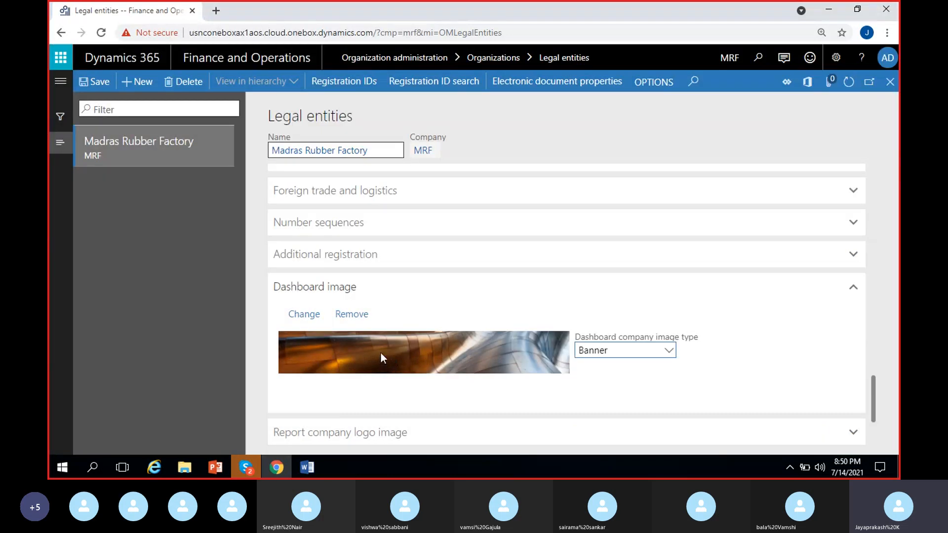
Step: Try Logo as the dashboard company image type, and set the type to Default
left_click(670, 351)
left_click(615, 416)
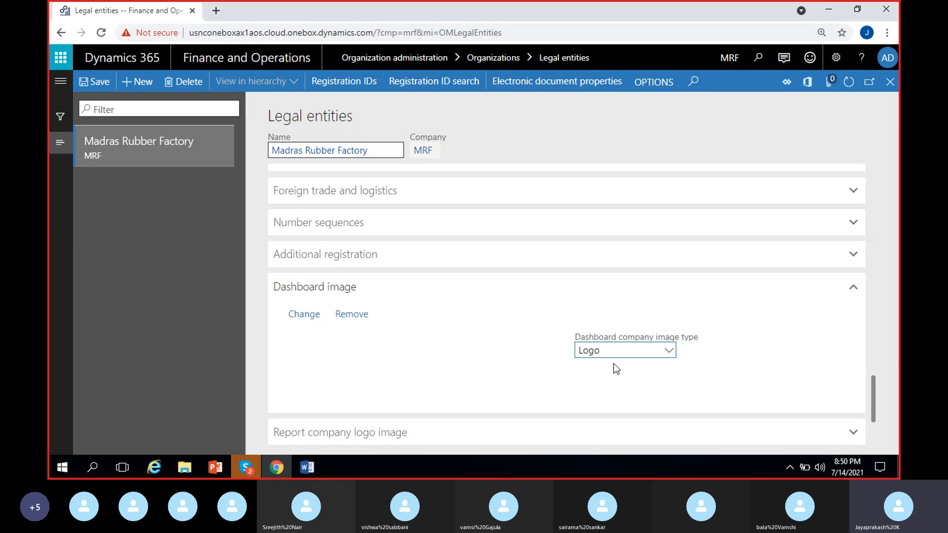
left_click(668, 352)
left_click(593, 367)
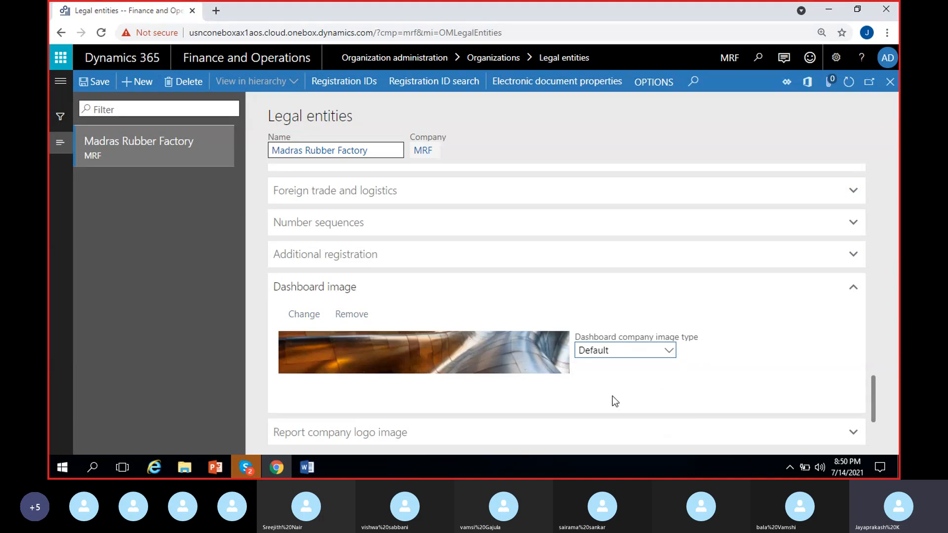
Step: Expand the Report company logo image section and compare it with the Dashboard image section above
scroll(601, 379, "down", 1)
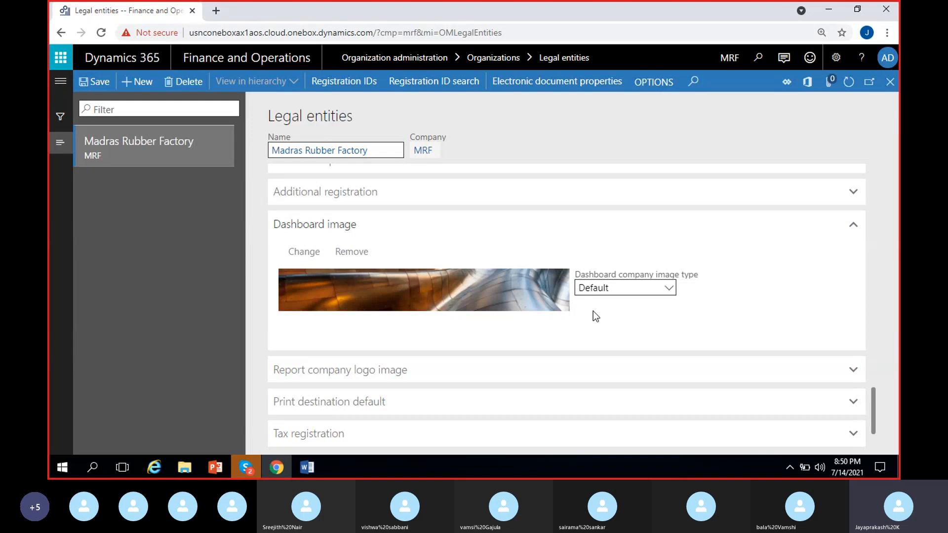
left_click(431, 371)
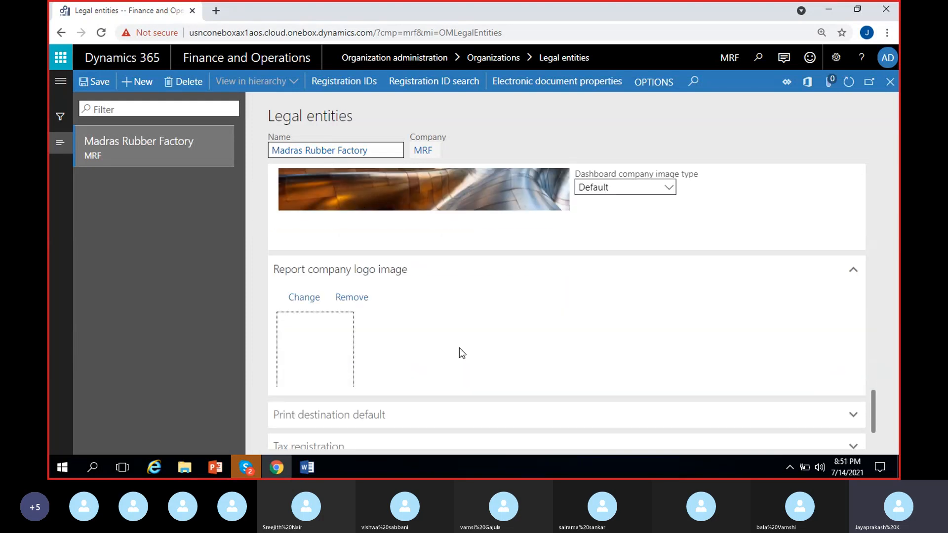
scroll(459, 348, "up", 3)
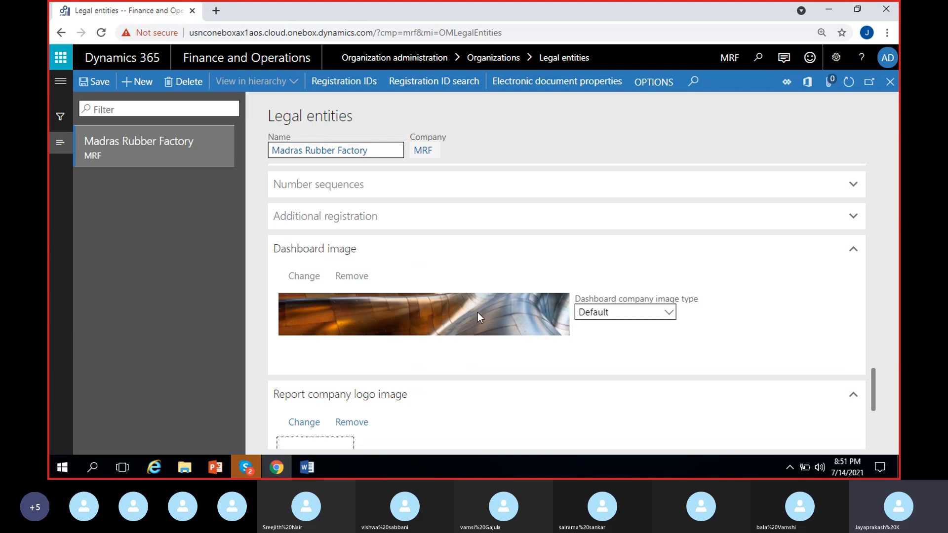
left_click(592, 259)
left_click(465, 257)
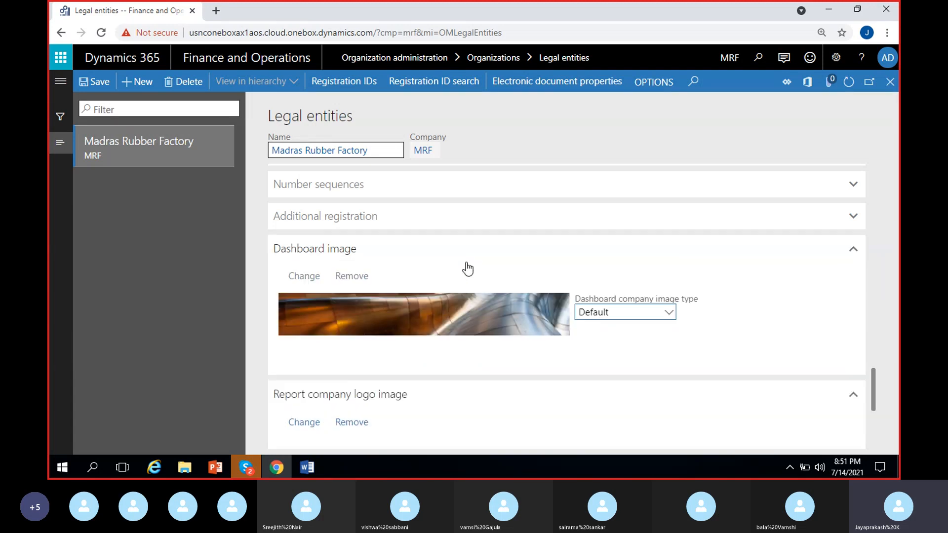
Step: Open the report company logo upload, browse the Downloads folder, and close it without choosing a file
scroll(431, 336, "down", 3)
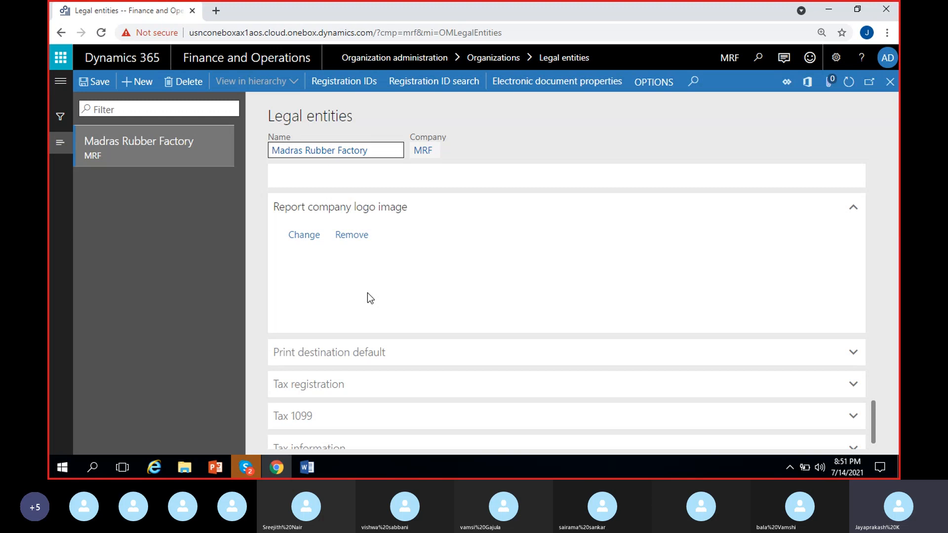
left_click(305, 237)
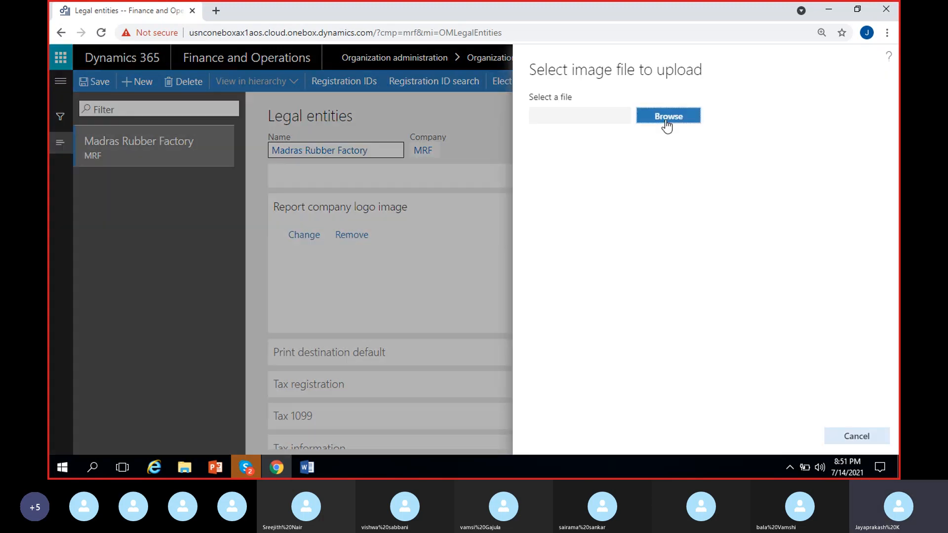
left_click(667, 121)
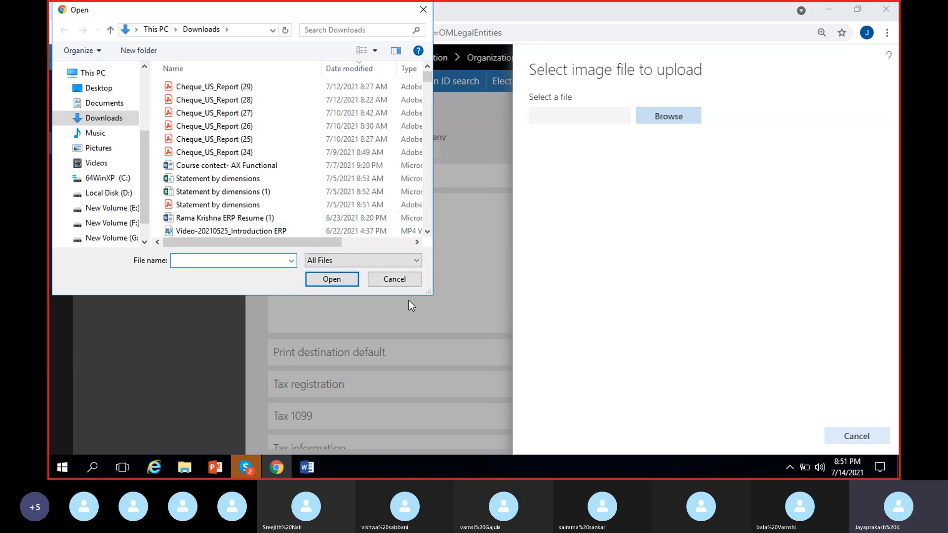
left_click(406, 282)
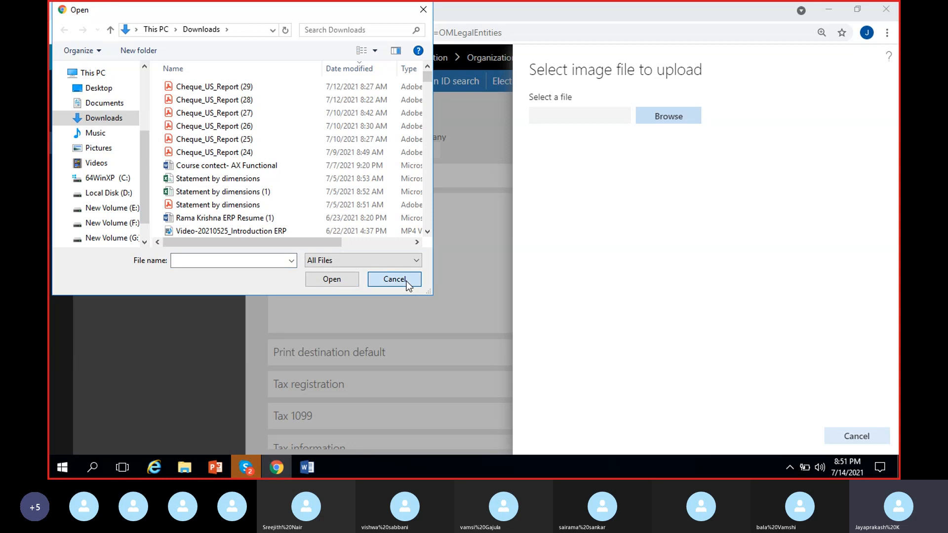
left_click(862, 436)
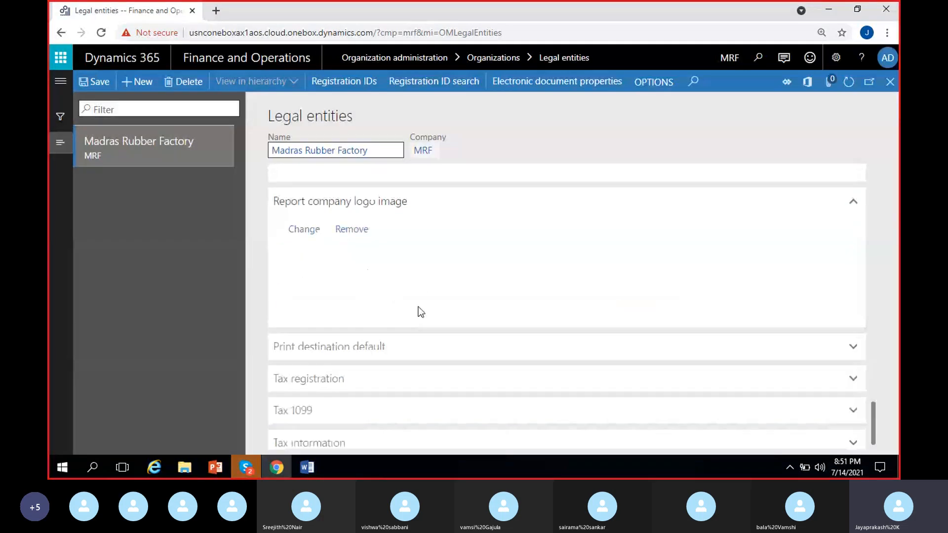
Step: Expand Print destination default, switch the print destination to PDF File, and return it to Screen
left_click(408, 339)
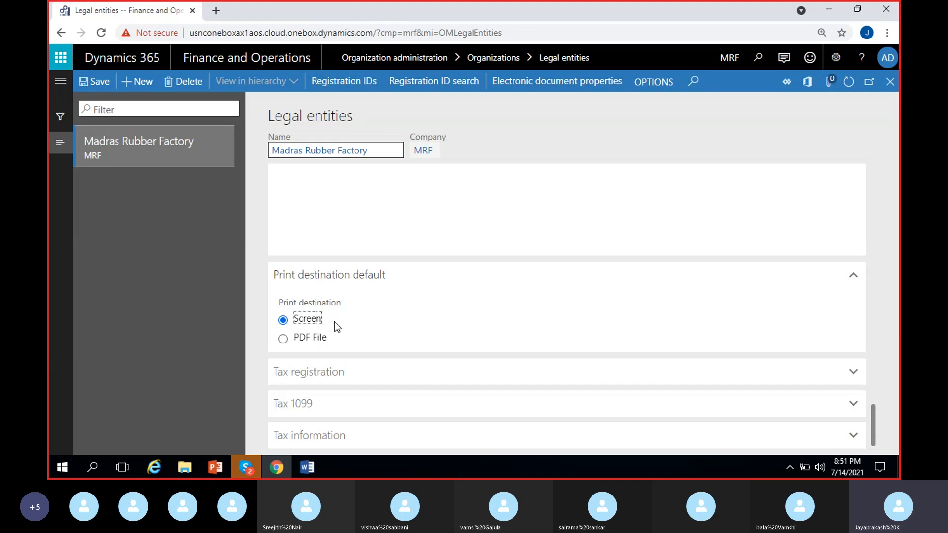
left_click(314, 339)
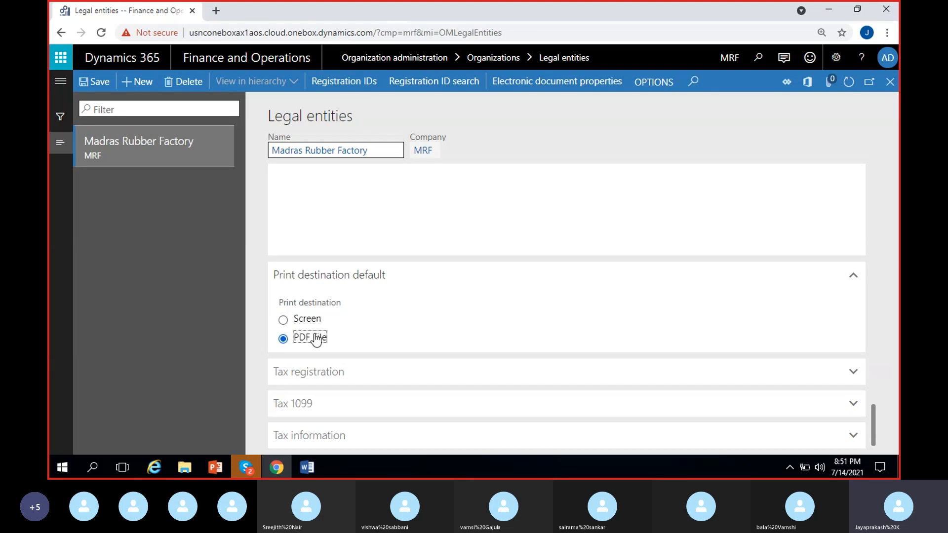
left_click(307, 321)
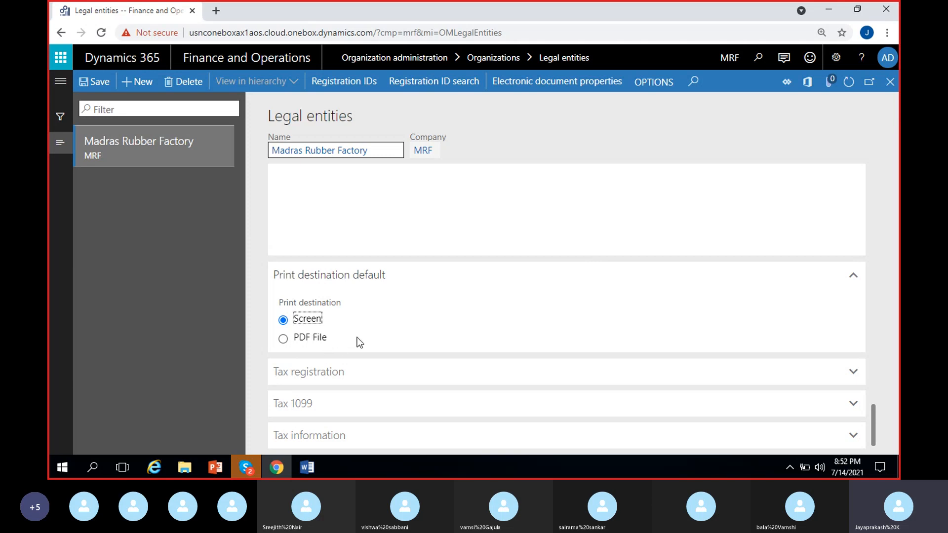
left_click(328, 325)
Step: Look through the Tax registration, Tax 1099 and Tax information sections, collapsing the last two after viewing
left_click(328, 371)
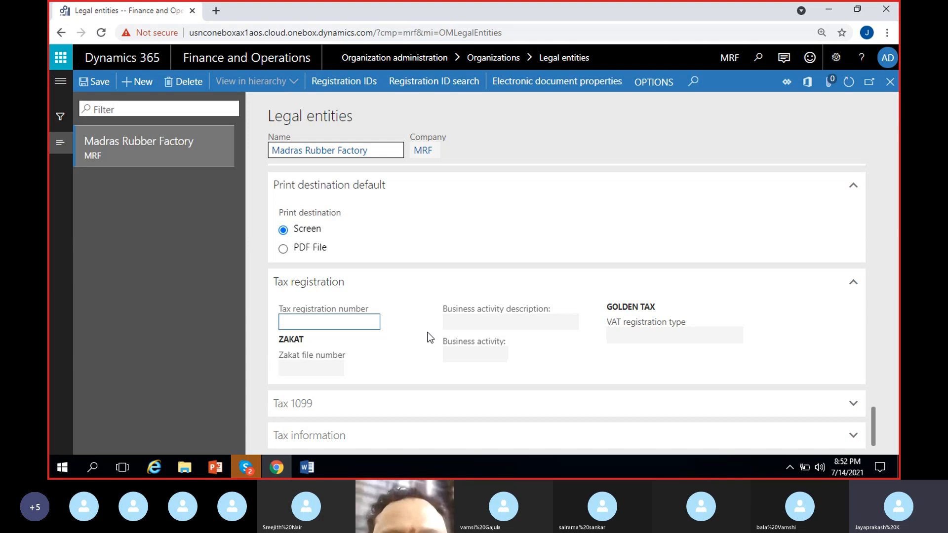
left_click(351, 405)
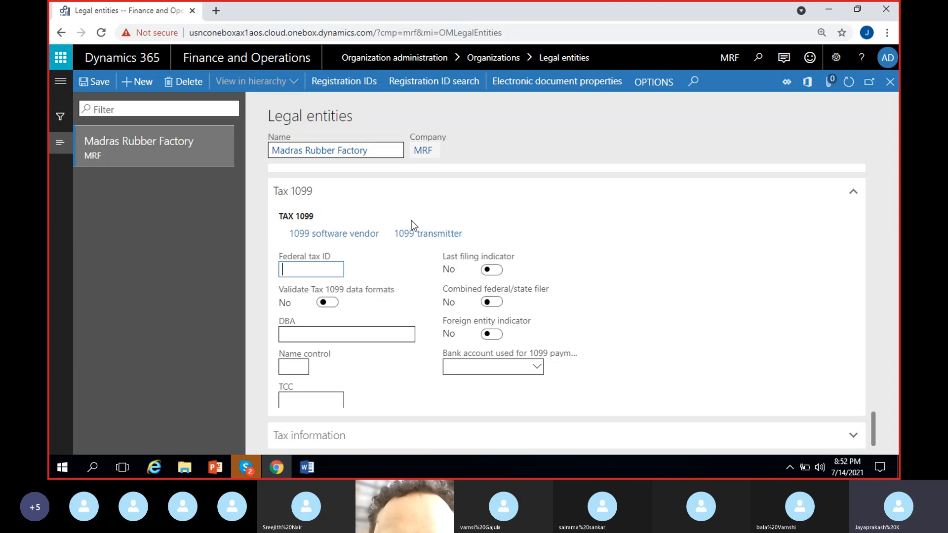
left_click(392, 200)
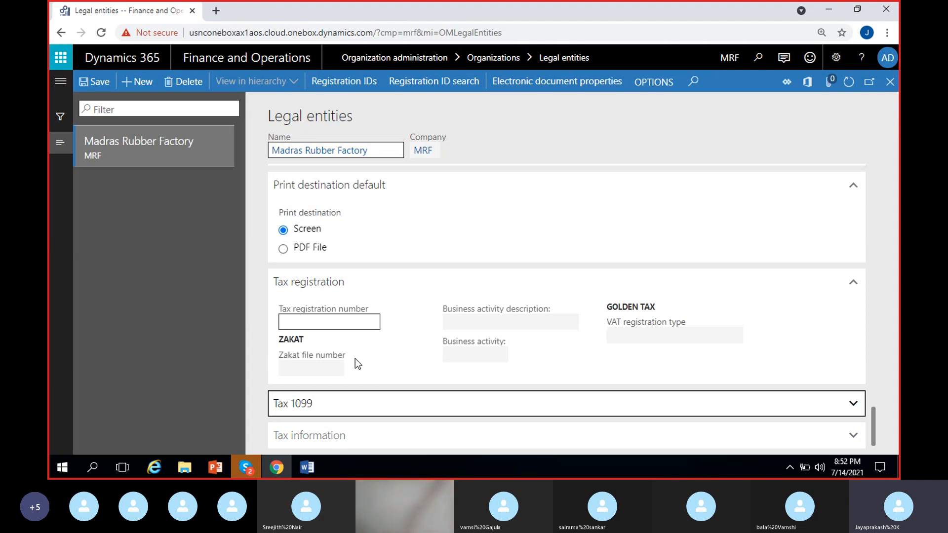
left_click(345, 435)
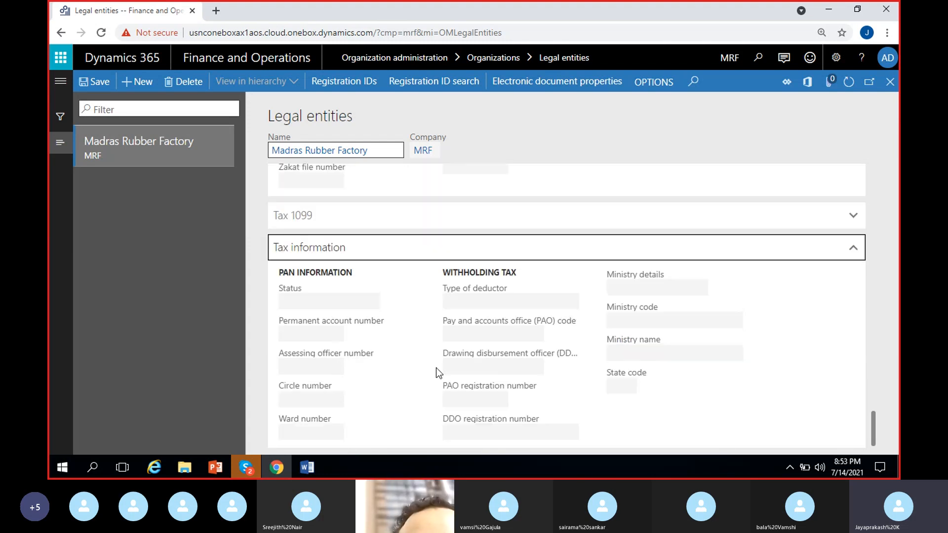
left_click(328, 356)
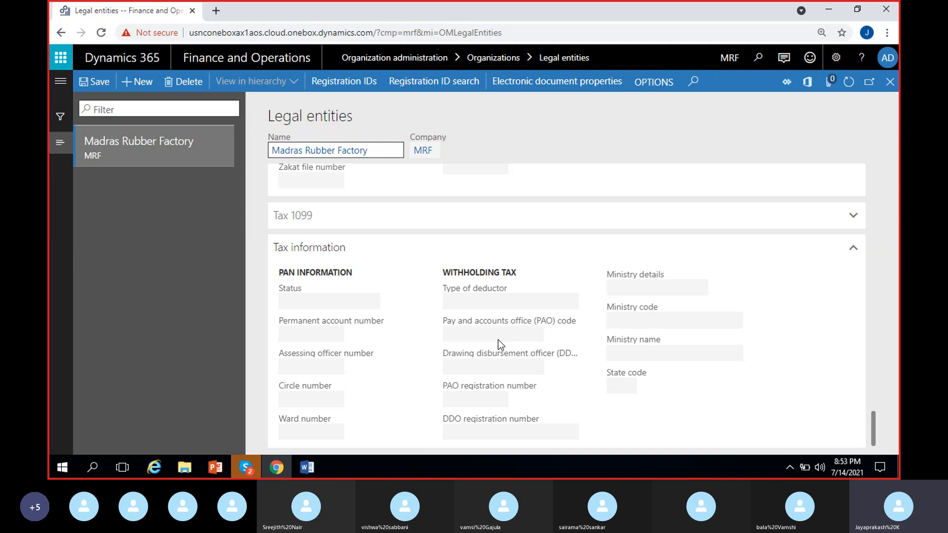
left_click(377, 247)
Step: Expand the Addresses section and review the addresses together with the General details, including language and time zone
scroll(483, 315, "up", 10)
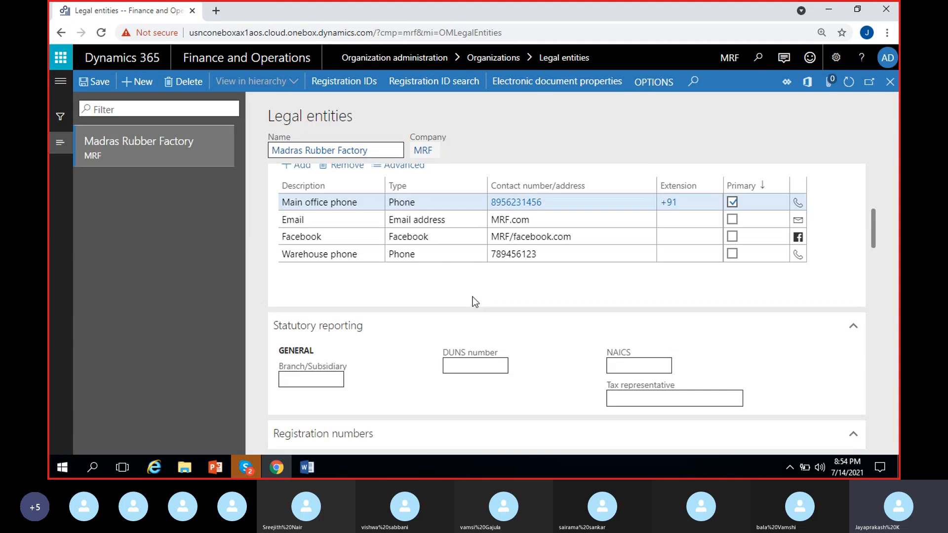
scroll(474, 302, "up", 4)
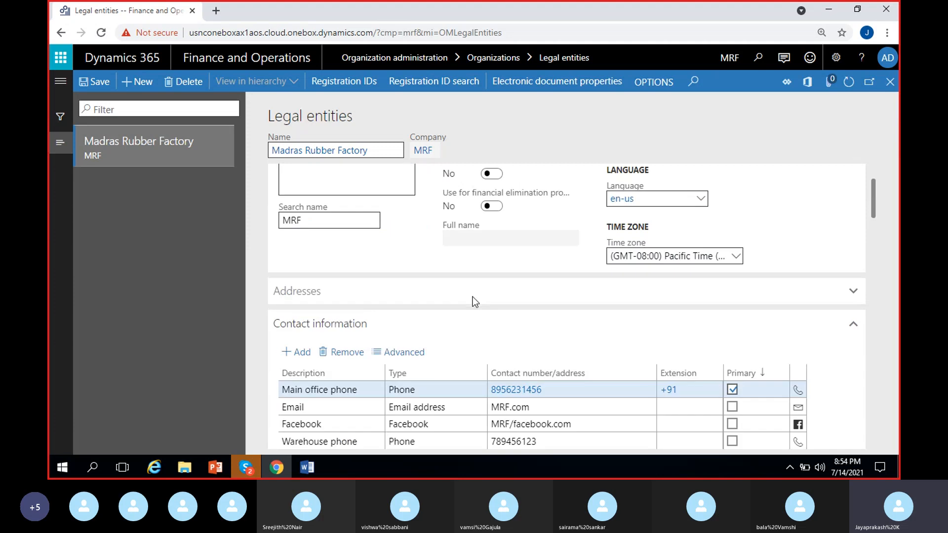
left_click(389, 299)
scroll(574, 273, "up", 3)
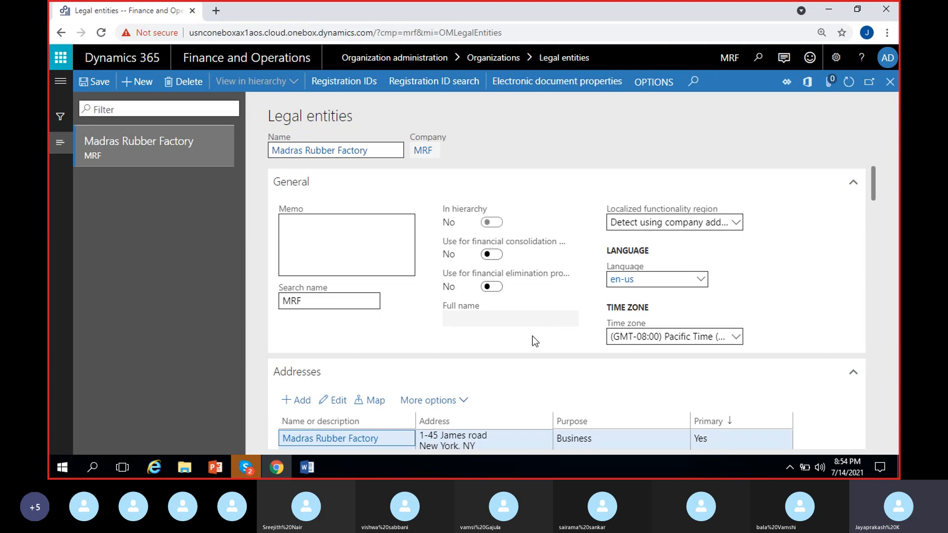
scroll(532, 338, "down", 2)
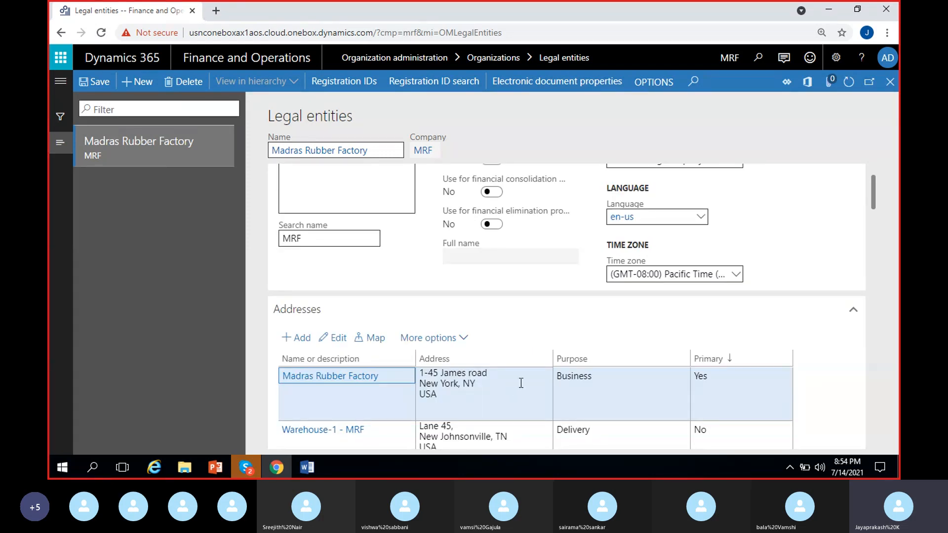
scroll(521, 383, "up", 2)
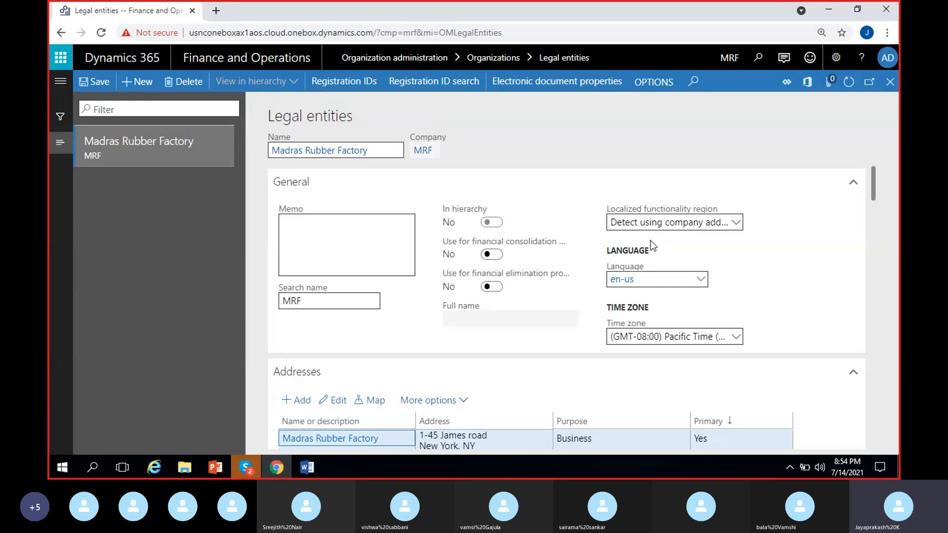
left_click(733, 283)
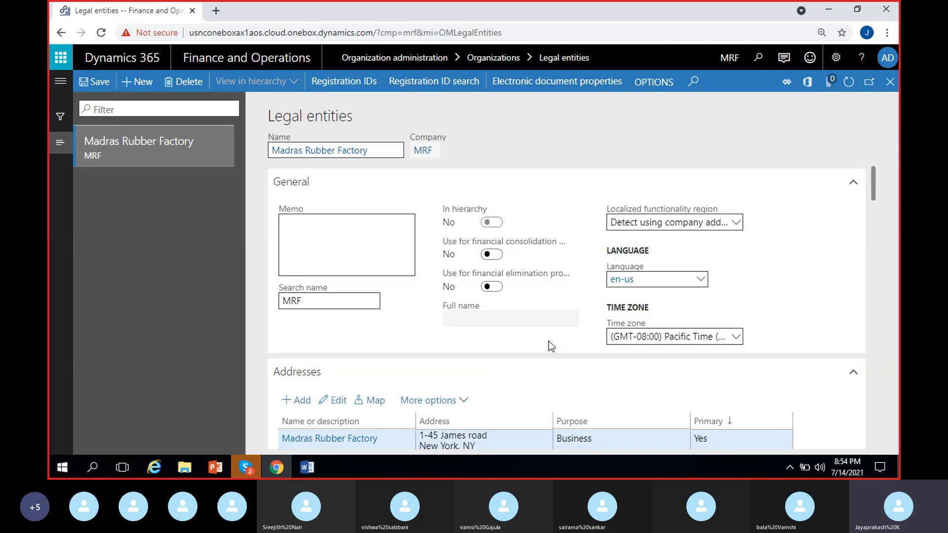
Step: Try to save the legal entity and locate Madras Rubber Factory in the legal entities list
left_click(99, 84)
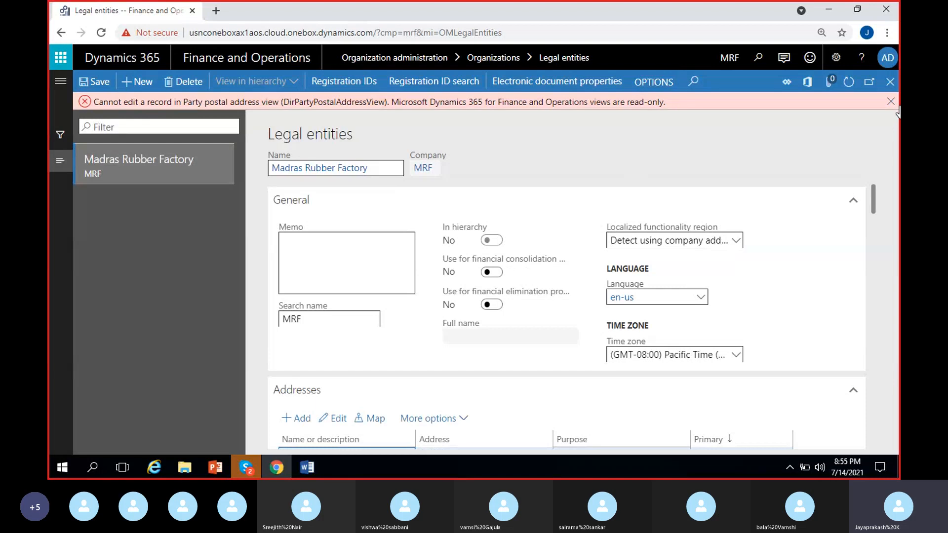
left_click(891, 101)
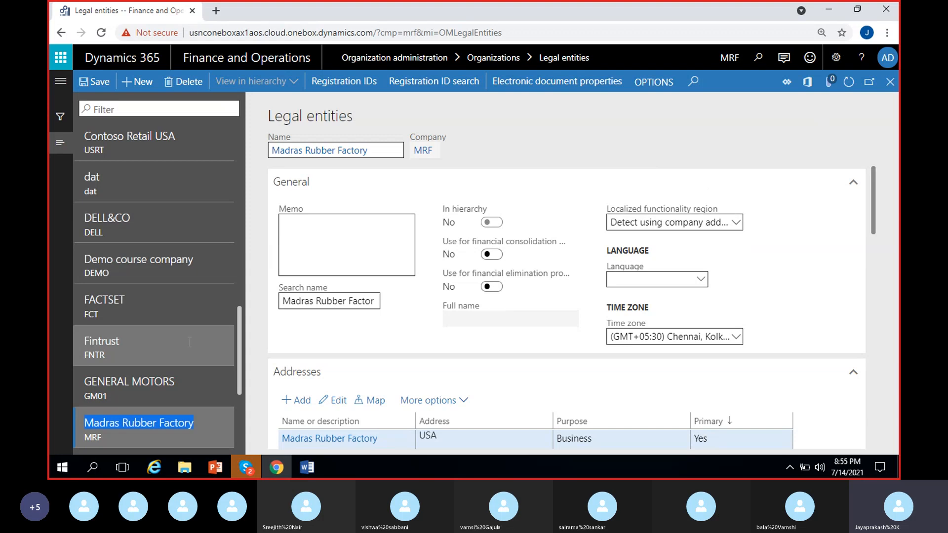
scroll(188, 344, "down", 2)
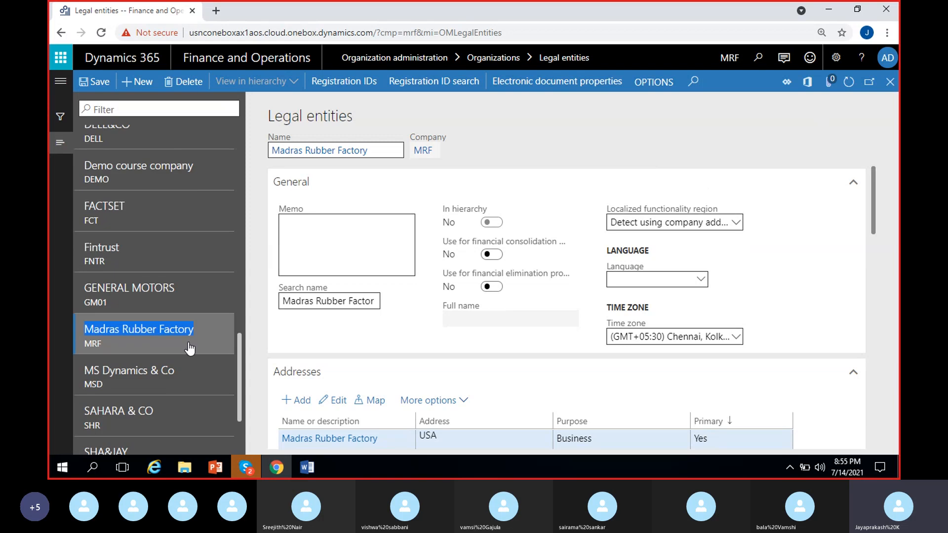
scroll(190, 349, "down", 2)
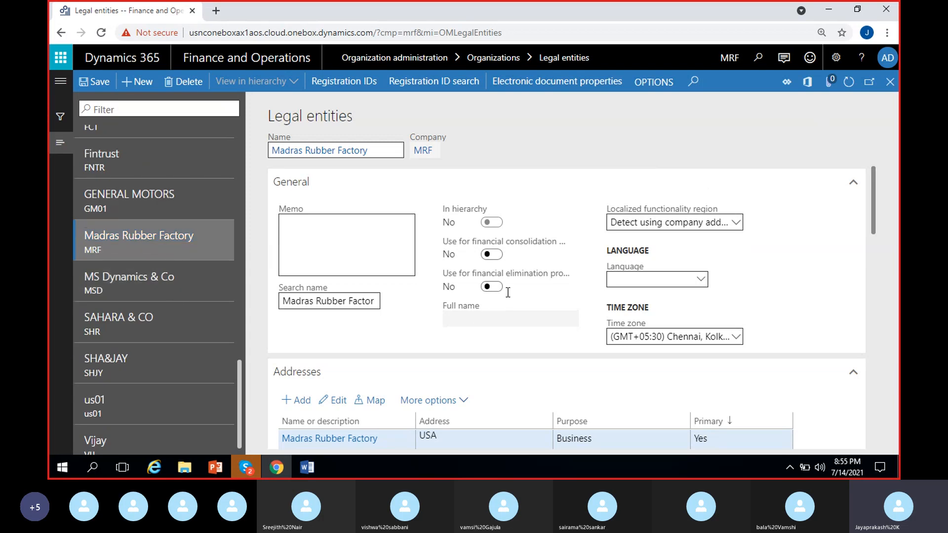
Step: Look through the Madras Rubber Factory record and open Manage addresses for it
scroll(514, 294, "down", 5)
scroll(516, 298, "down", 3)
scroll(516, 298, "up", 8)
left_click(347, 82)
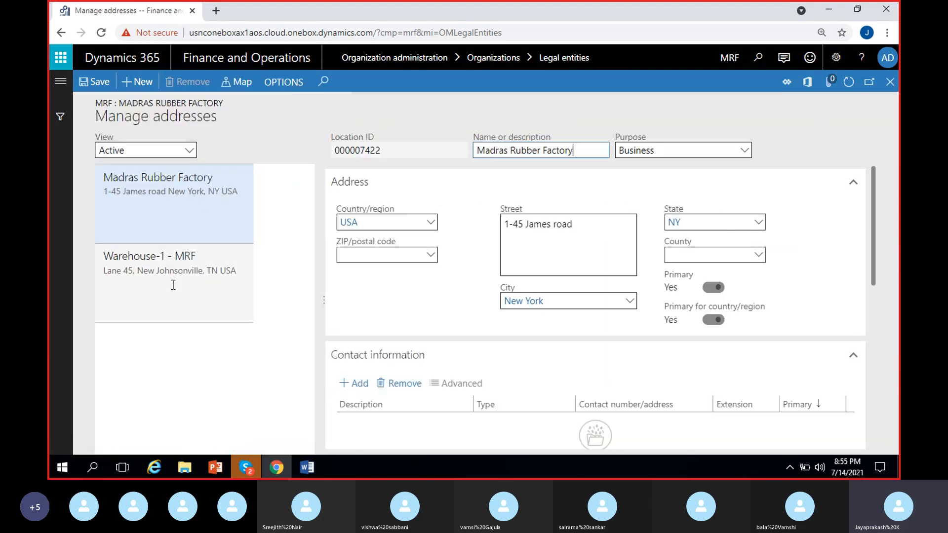
Step: Add a Registration ID record for the Madras Rubber Factory address with registration type Federal code for USA and enter its registration number
left_click(222, 216)
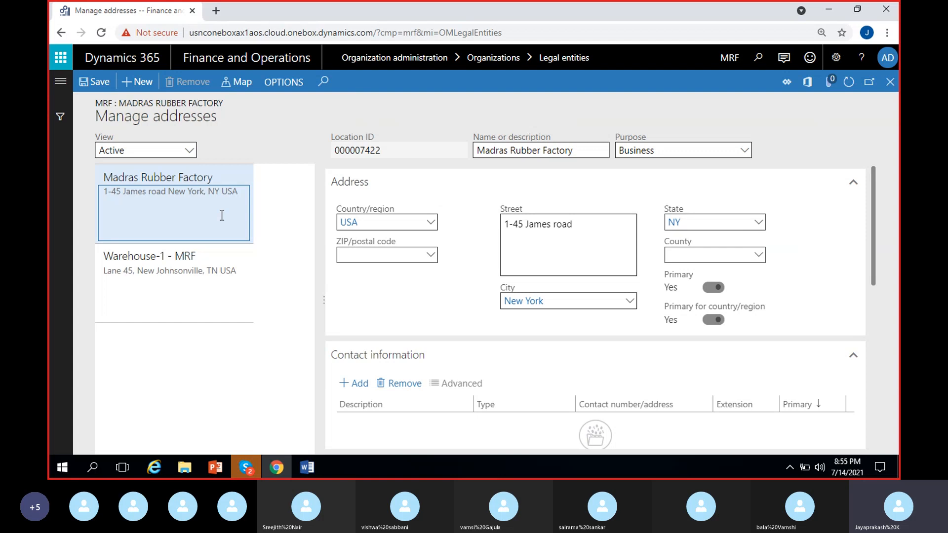
scroll(463, 311, "down", 4)
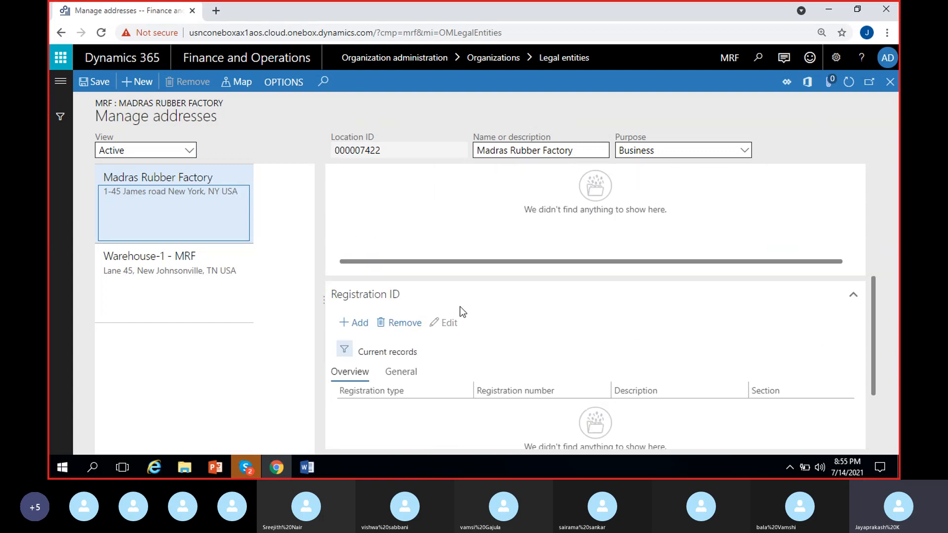
scroll(462, 312, "up", 2)
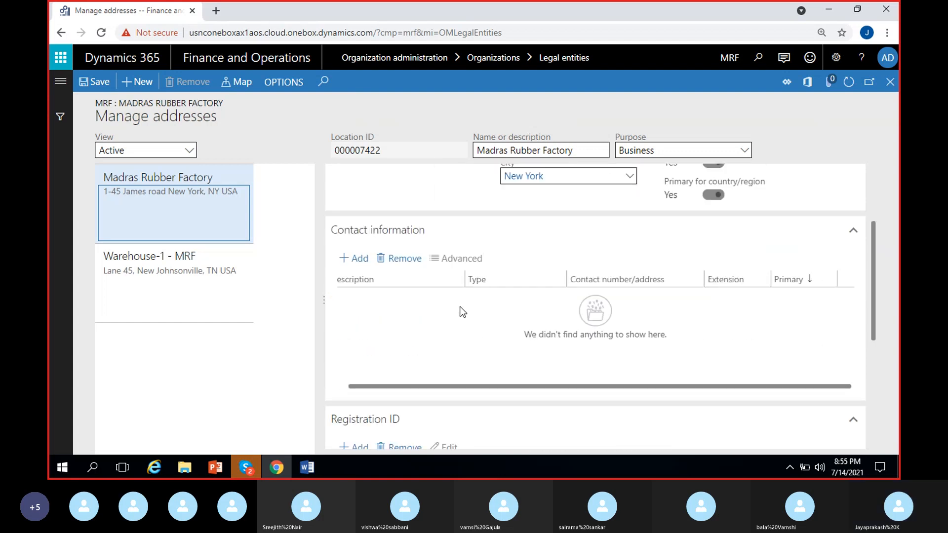
scroll(539, 335, "down", 3)
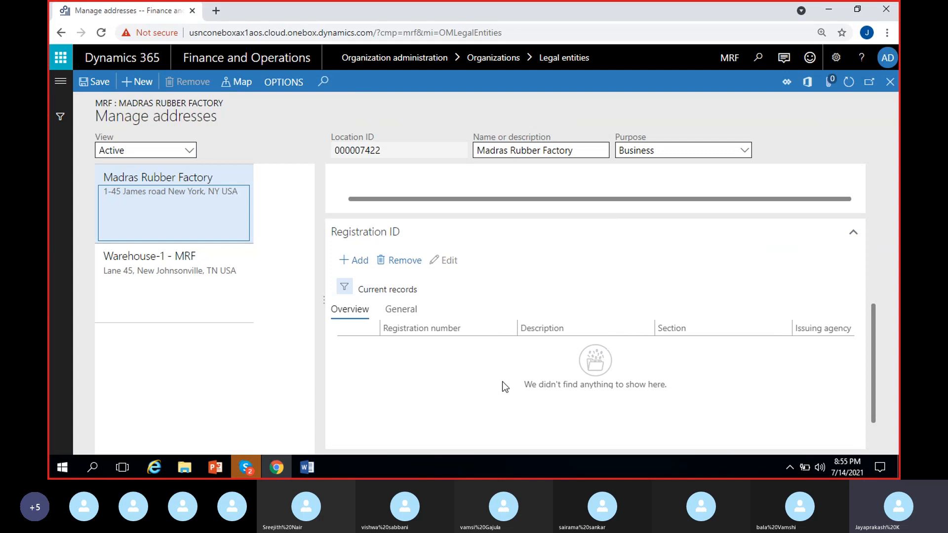
left_click(364, 265)
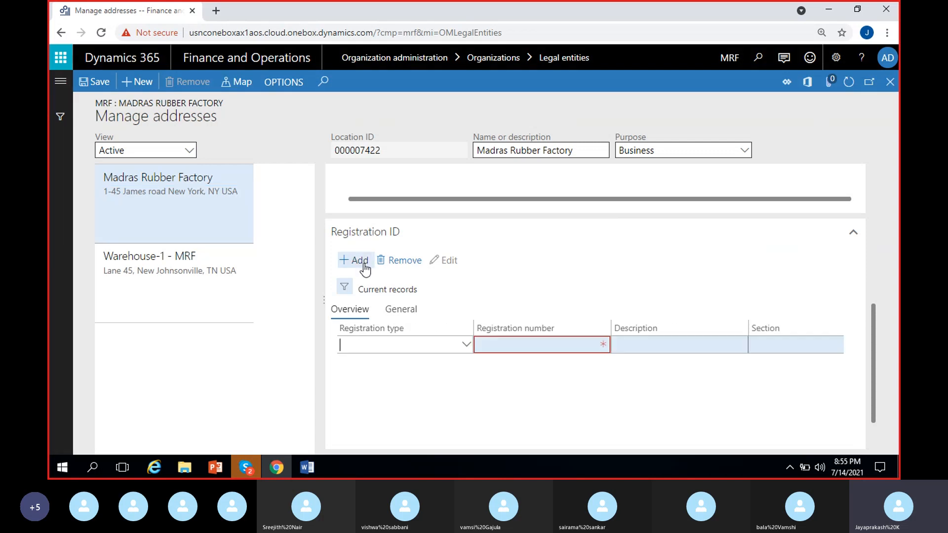
left_click(466, 345)
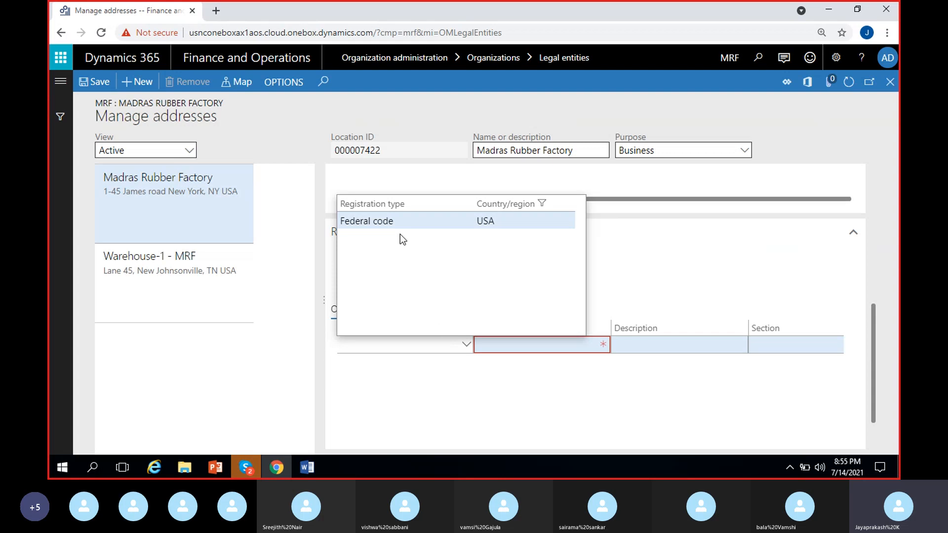
left_click(402, 220)
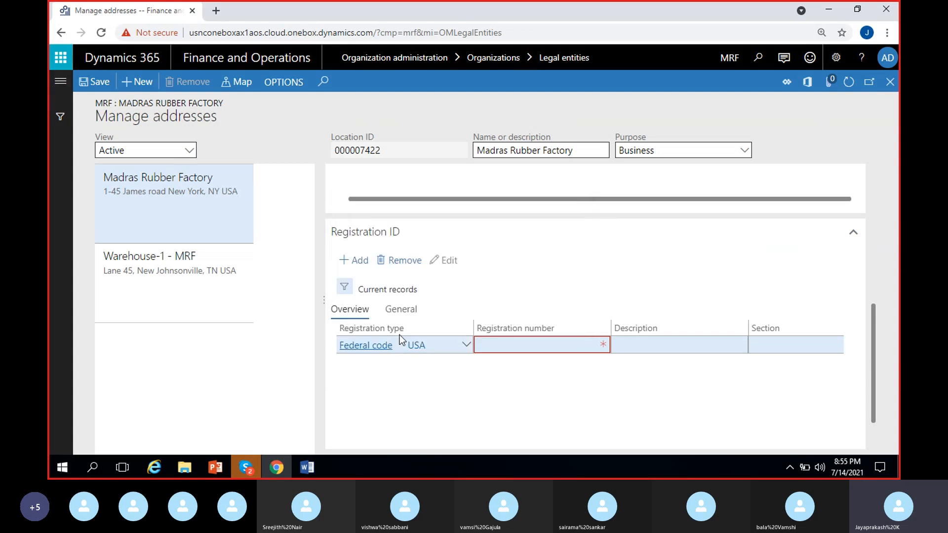
left_click(526, 347)
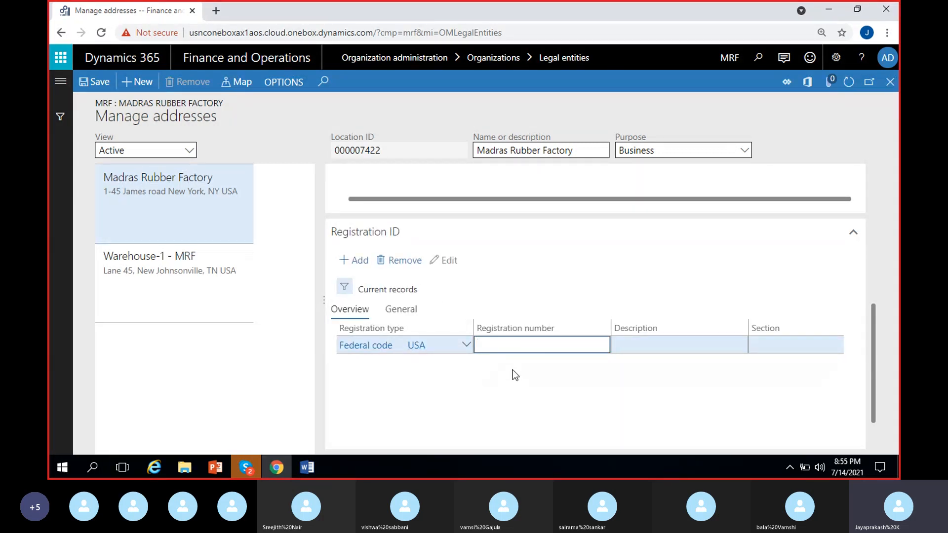
type("456789")
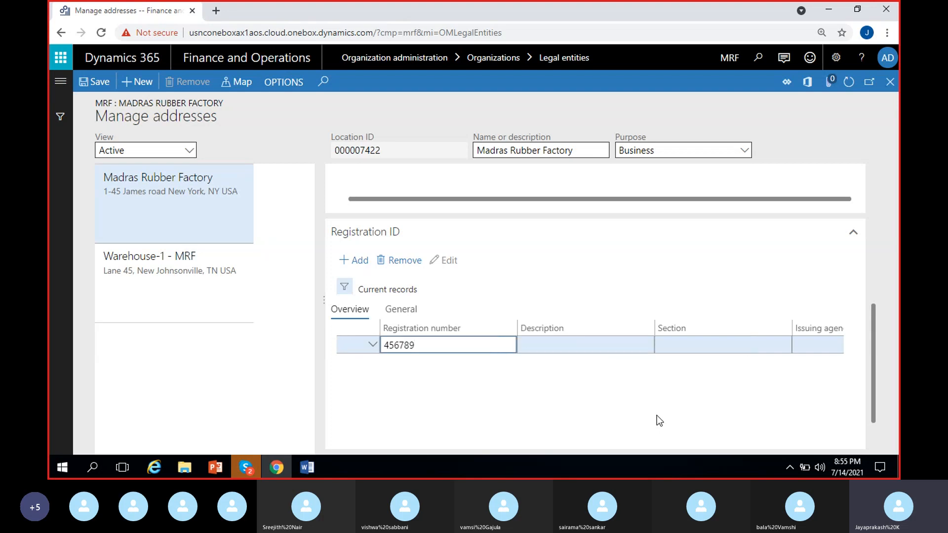
Step: Set the registration record's Section to 123A(c) and its issuing agency to Federal agency
left_click(710, 345)
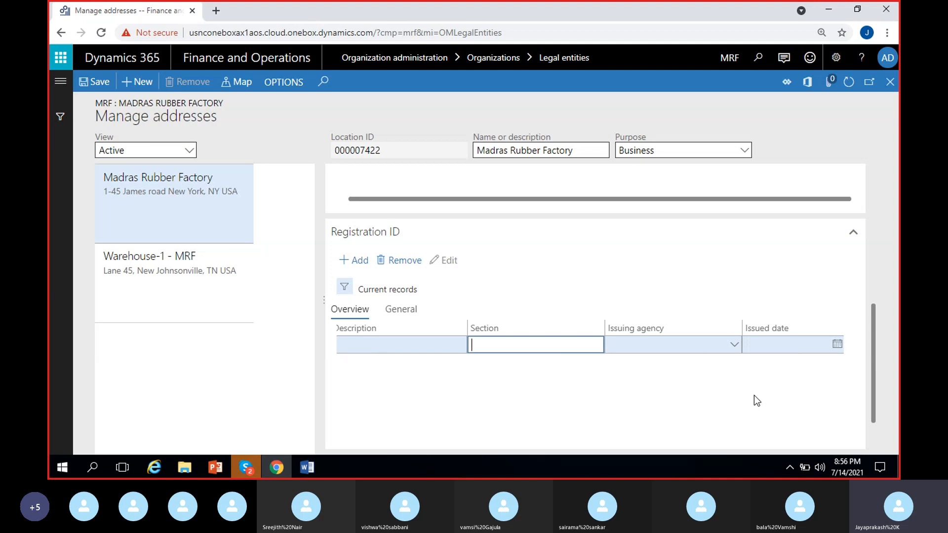
type("123A(c)")
left_click(733, 352)
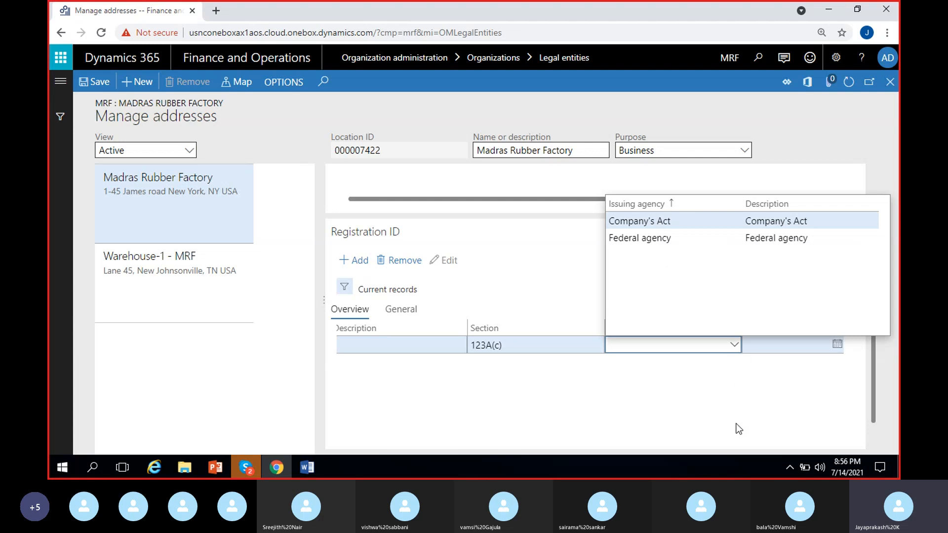
left_click(638, 241)
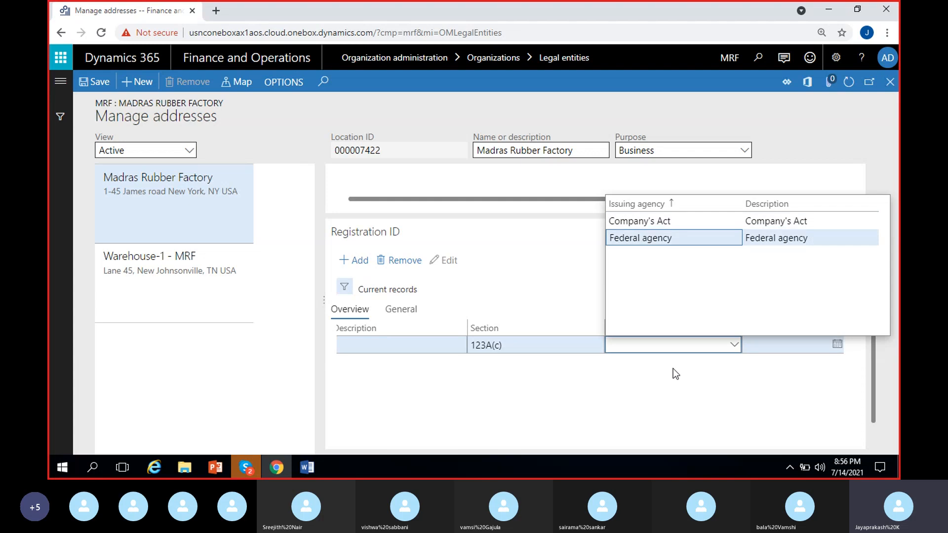
Step: Set the registration record's issued date to 1/1/2021
left_click(835, 345)
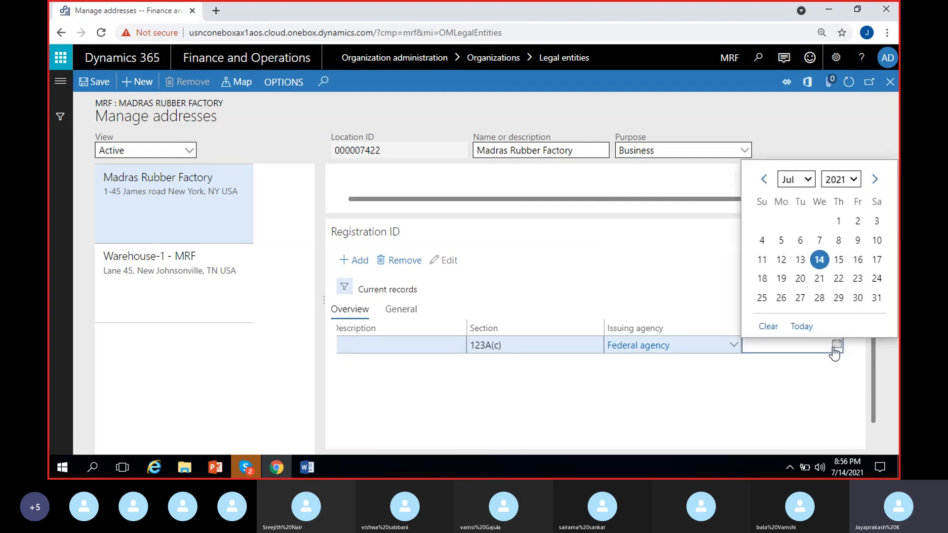
left_click(838, 221)
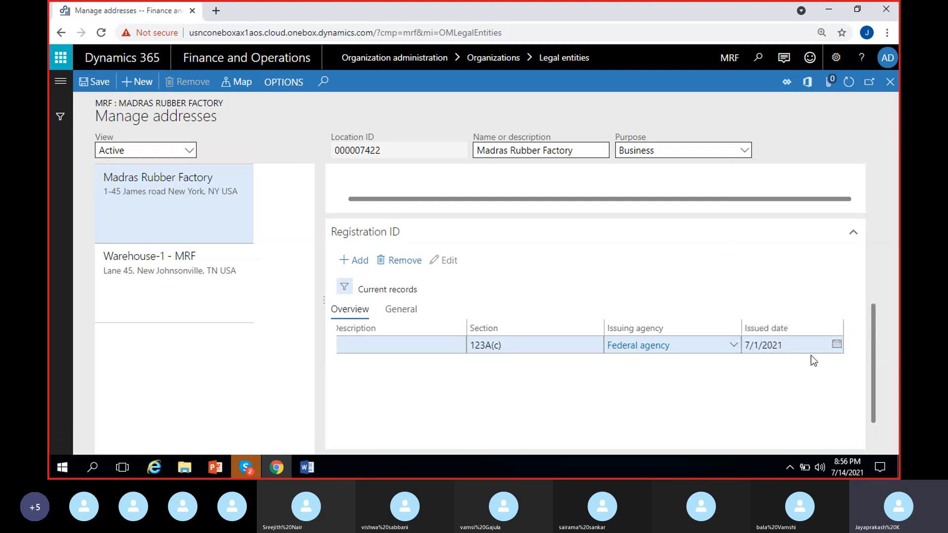
left_click(836, 344)
left_click(796, 190)
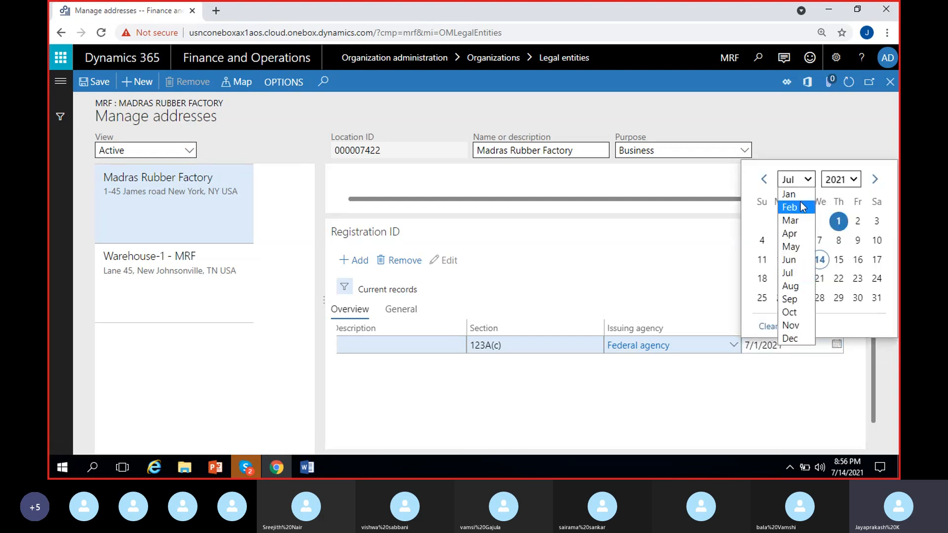
left_click(794, 194)
left_click(855, 222)
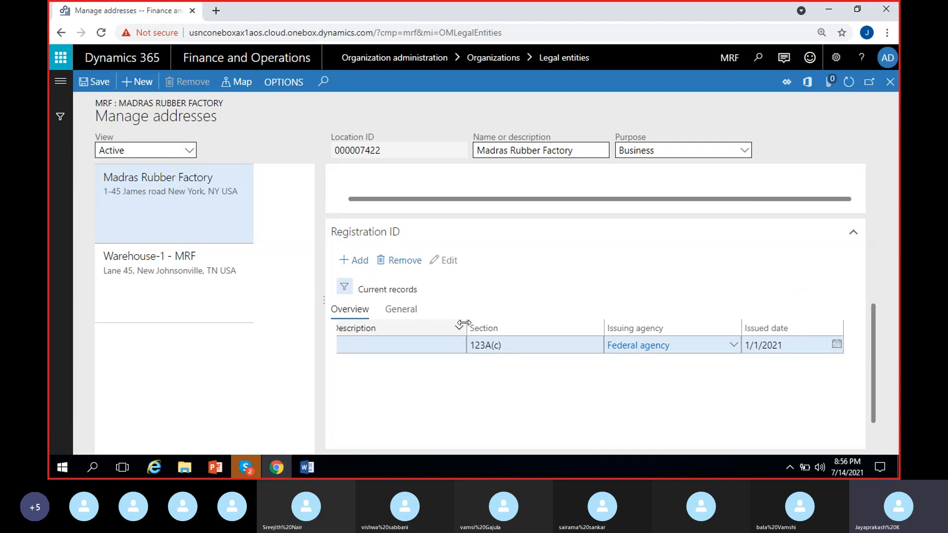
Step: Narrow the Description column in the Registration ID grid
left_click_drag(462, 324, 428, 345)
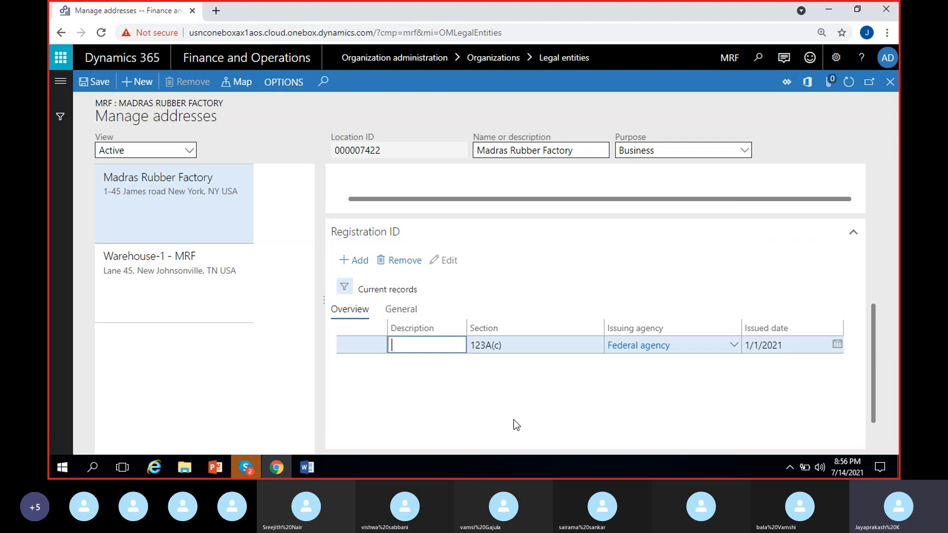
left_click(420, 350)
left_click(409, 402)
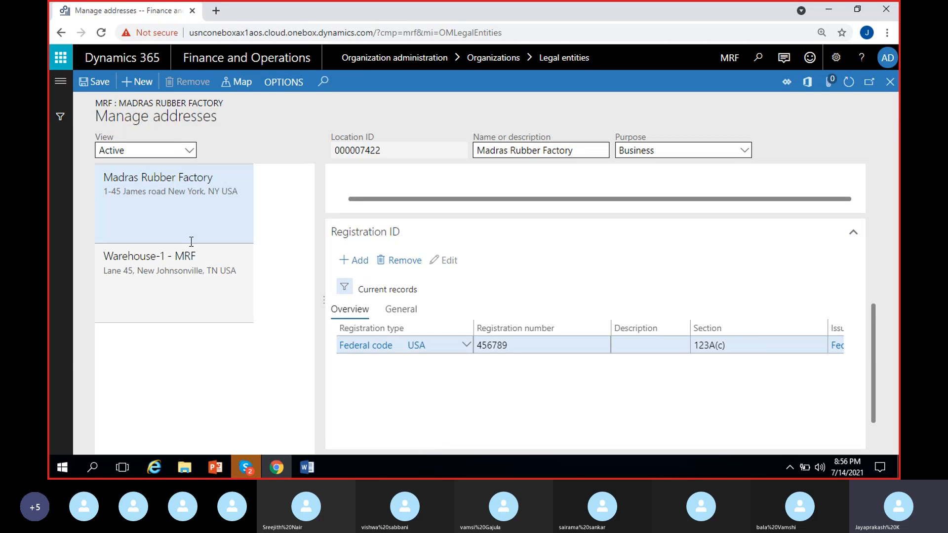
Step: Attach the file Cheque_US_Report (29) from Downloads to the Warehouse-1 - MRF address and check its preview
left_click(193, 289)
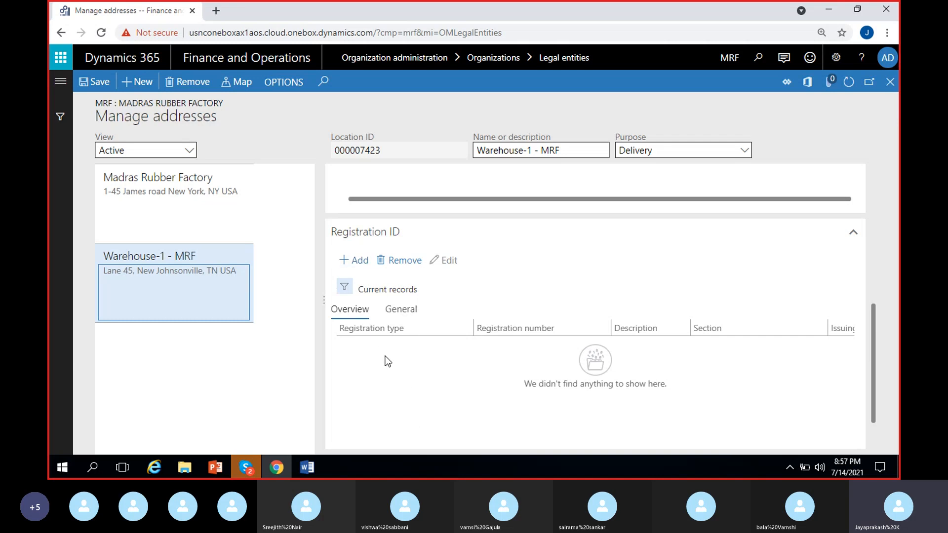
left_click(827, 85)
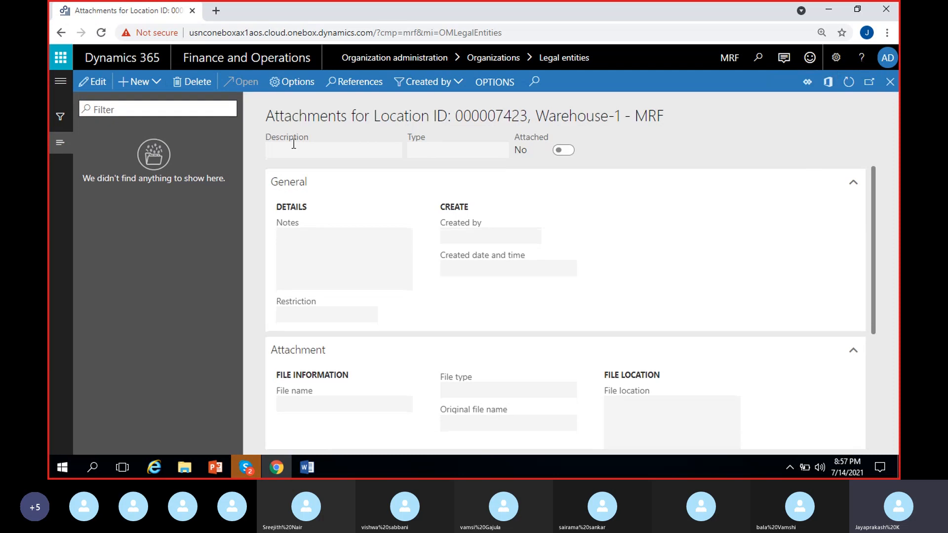
left_click(155, 85)
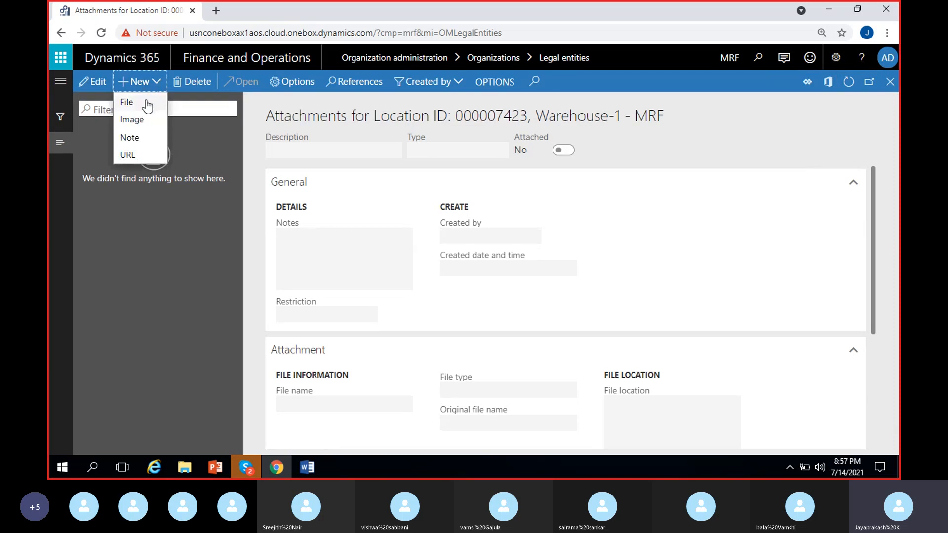
left_click(145, 103)
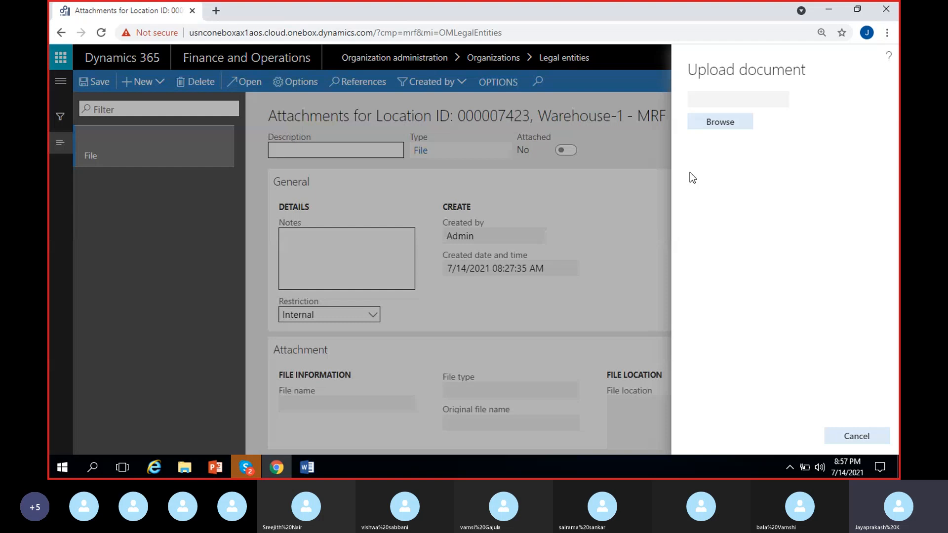
left_click(731, 122)
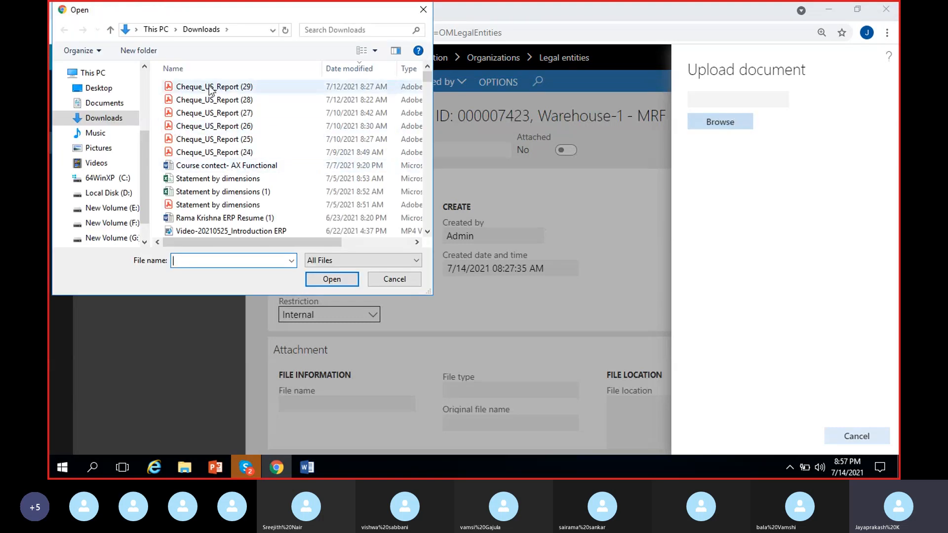
left_click(210, 87)
left_click(332, 279)
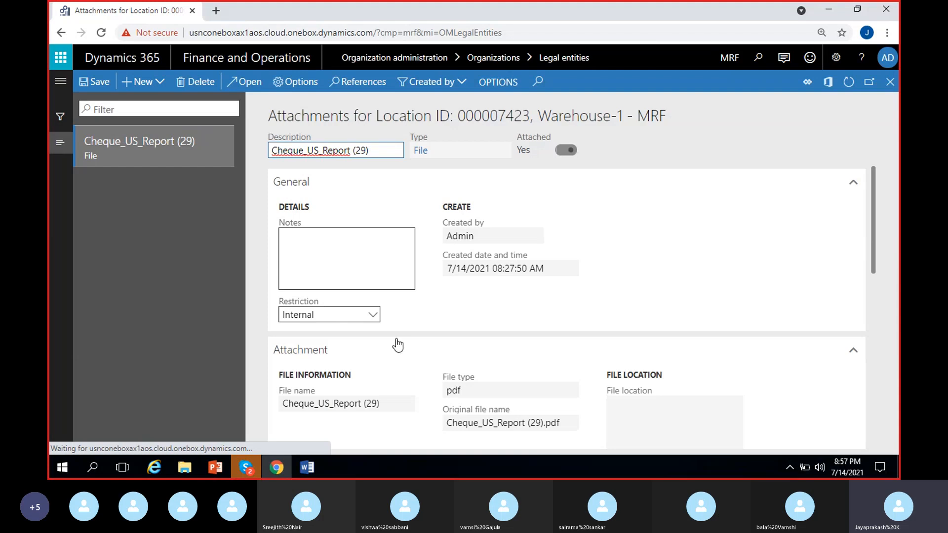
scroll(393, 345, "down", 5)
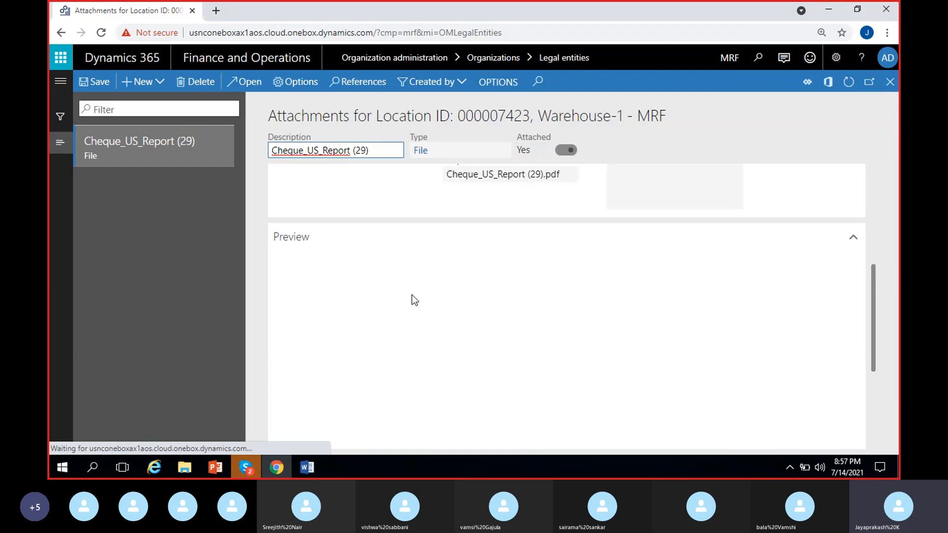
scroll(413, 316, "down", 2)
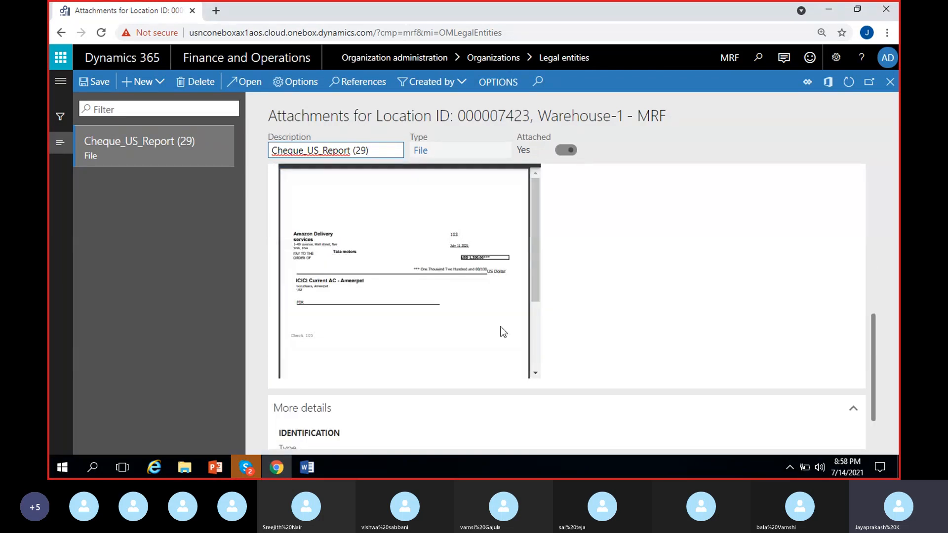
scroll(445, 302, "down", 3)
scroll(445, 307, "up", 3)
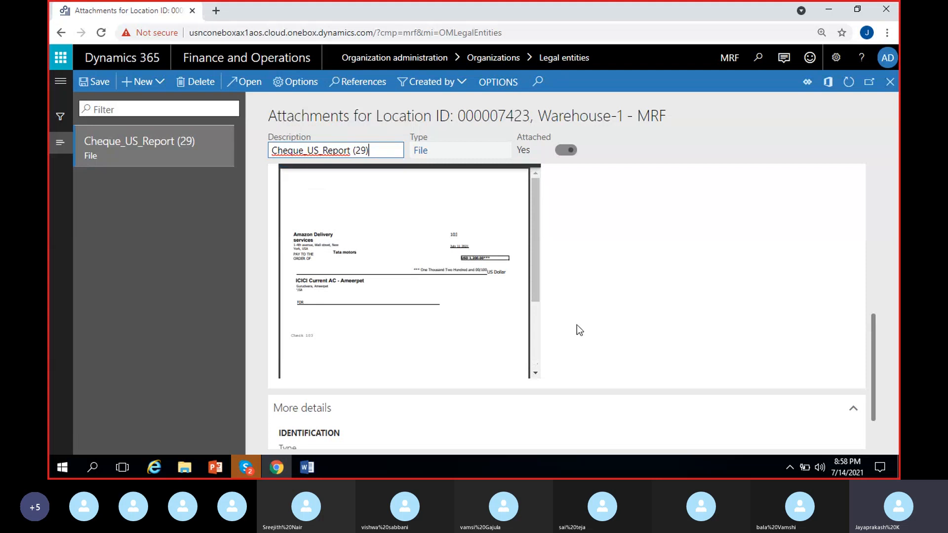
scroll(576, 326, "up", 5)
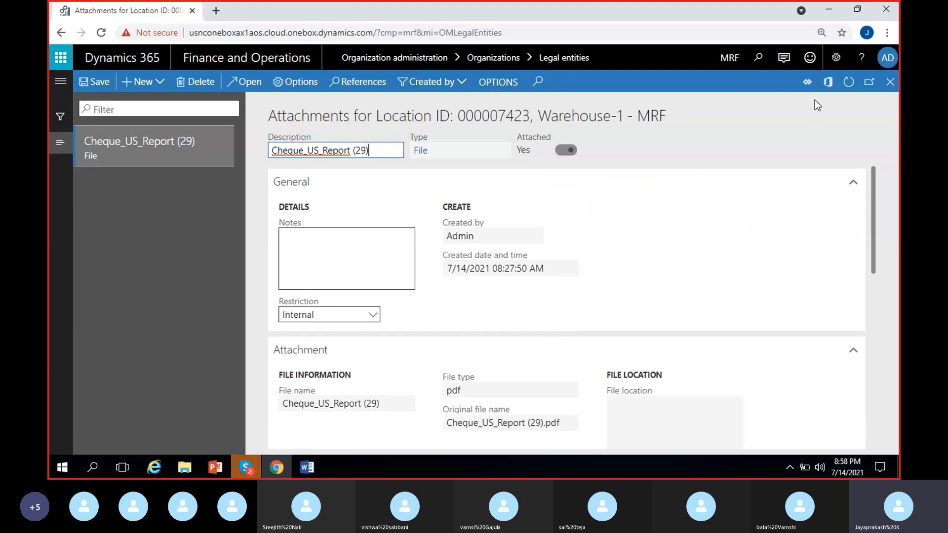
Step: Change the attachment's description to License
left_click(153, 253)
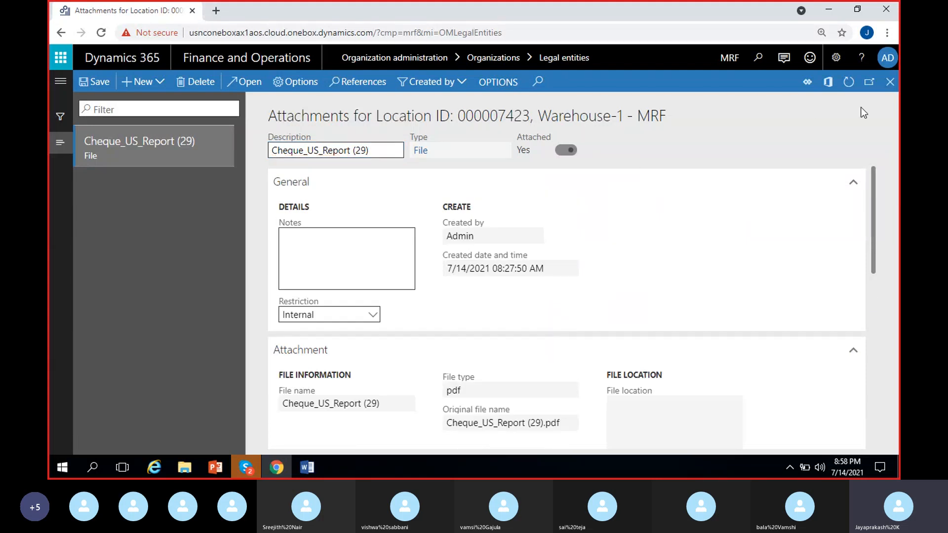
left_click(377, 150)
key("ctrl+a")
key("BackSpace")
type("Licen")
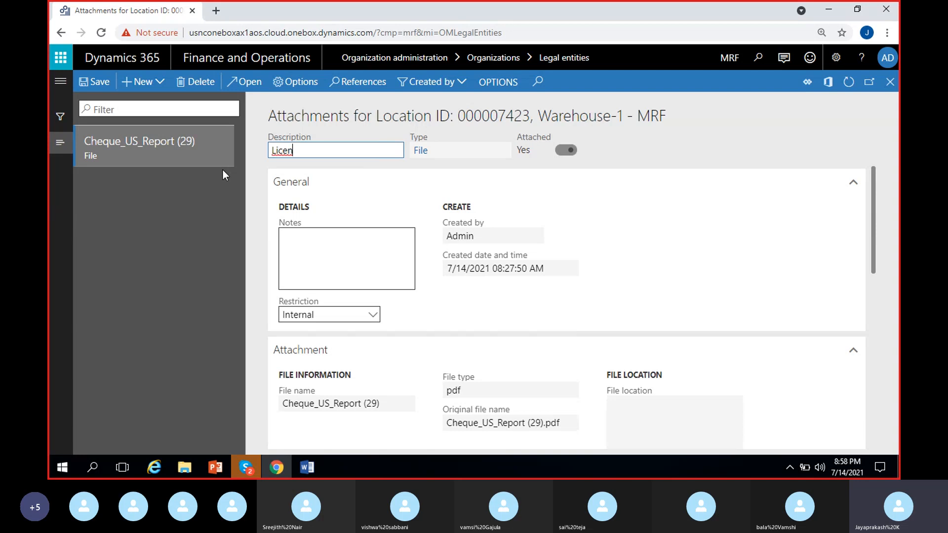
type("se")
left_click(611, 158)
Step: Leave the attachments, save the Warehouse-1 - MRF address and return to the Madras Rubber Factory legal entity
left_click(890, 82)
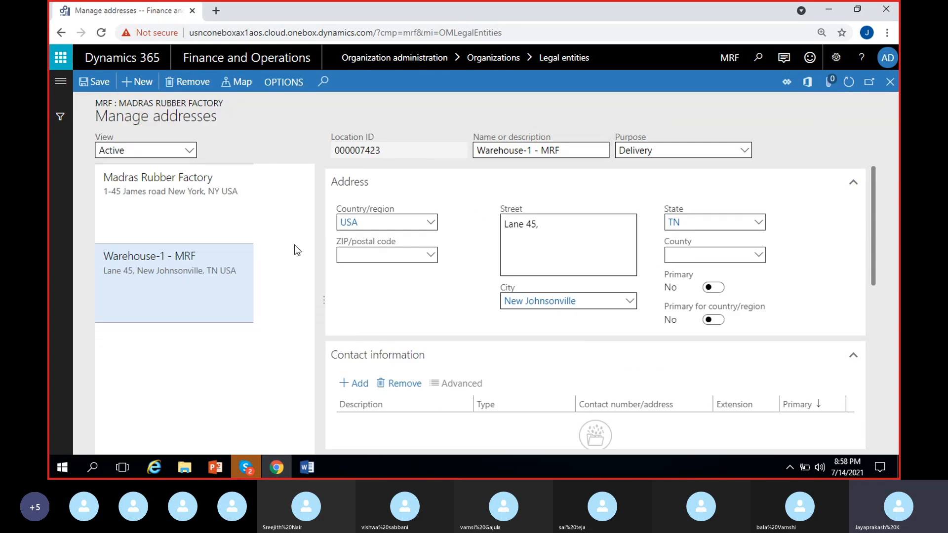
left_click(98, 87)
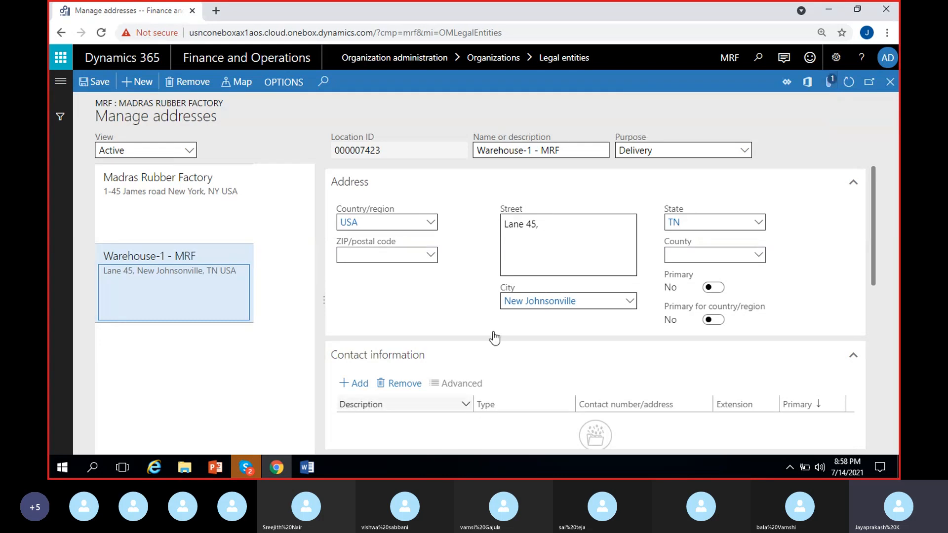
left_click(890, 82)
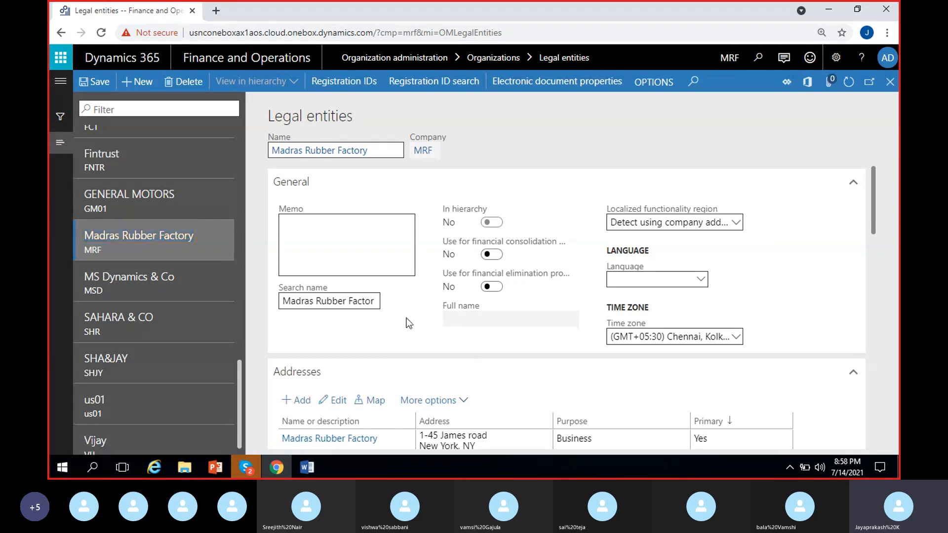
Step: View the attachments page for the Madras Rubber Factory company and return to the legal entity
left_click(830, 80)
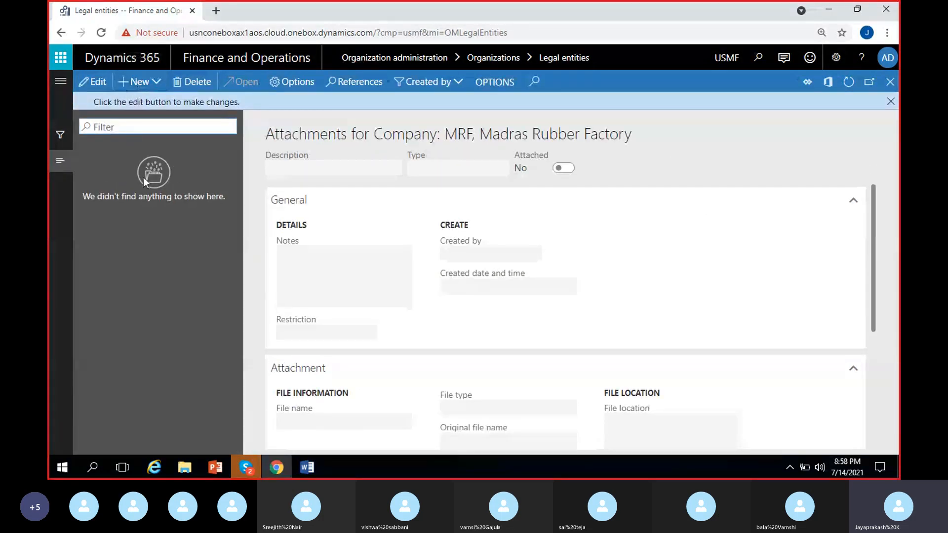
left_click(890, 102)
left_click(890, 81)
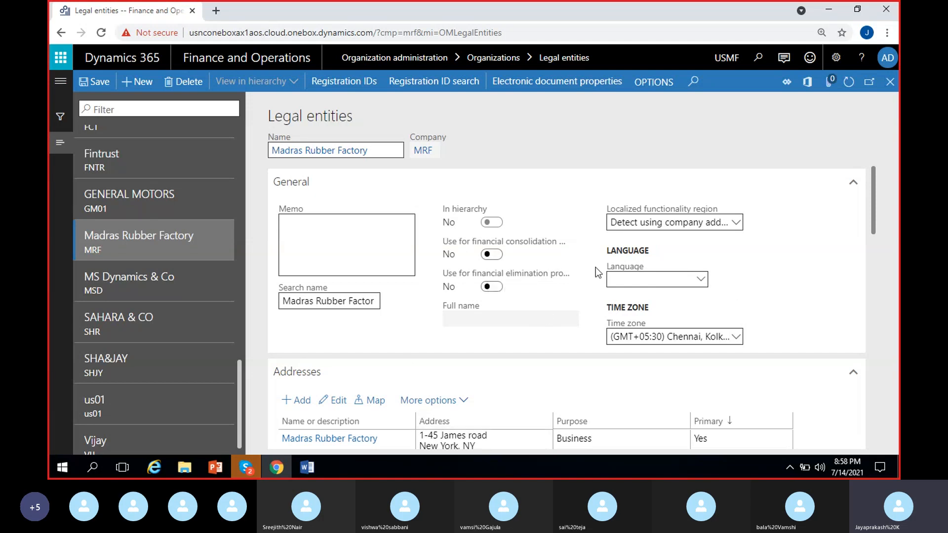
Step: Review the Madras Rubber Factory legal entity's sections, from General and Addresses through Contact information and Statutory reporting to Dashboard image
scroll(553, 321, "down", 4)
scroll(548, 306, "up", 3)
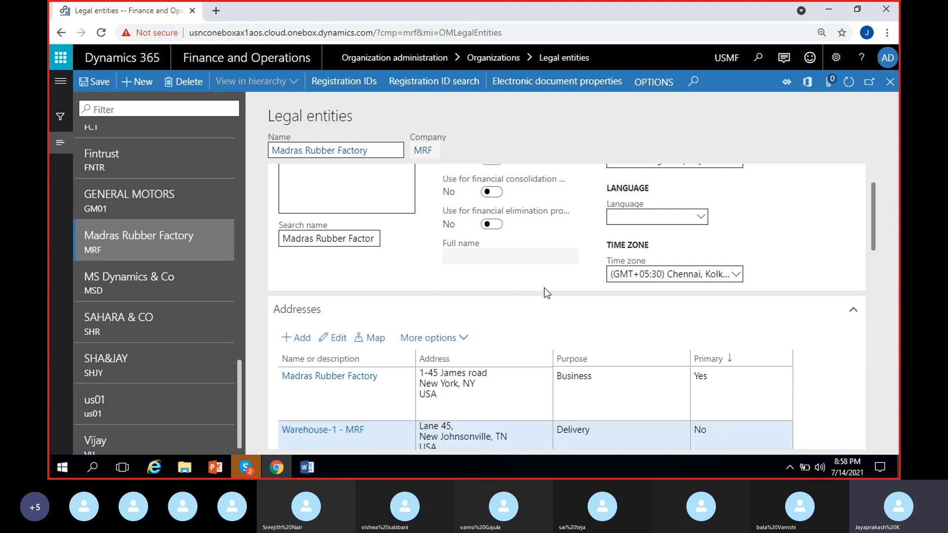
scroll(544, 289, "up", 1)
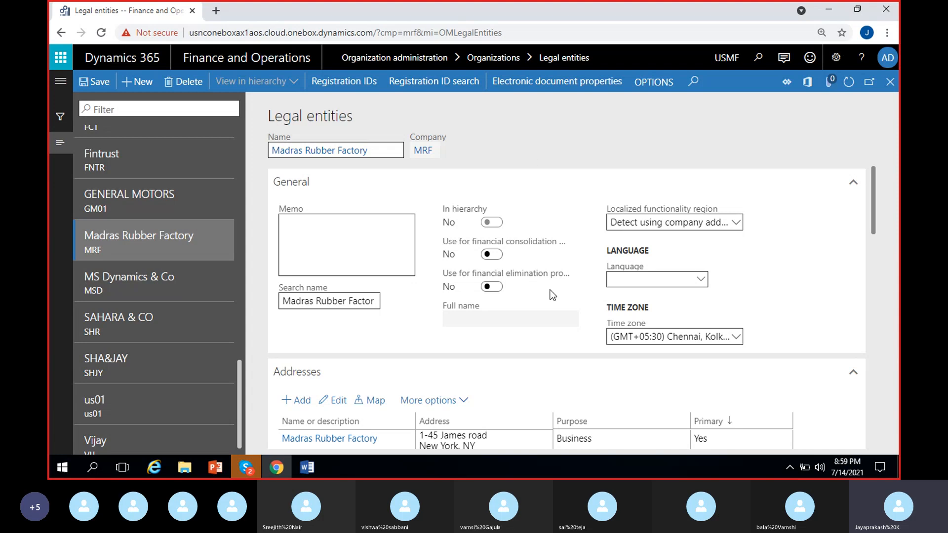
scroll(568, 294, "down", 3)
scroll(574, 290, "down", 6)
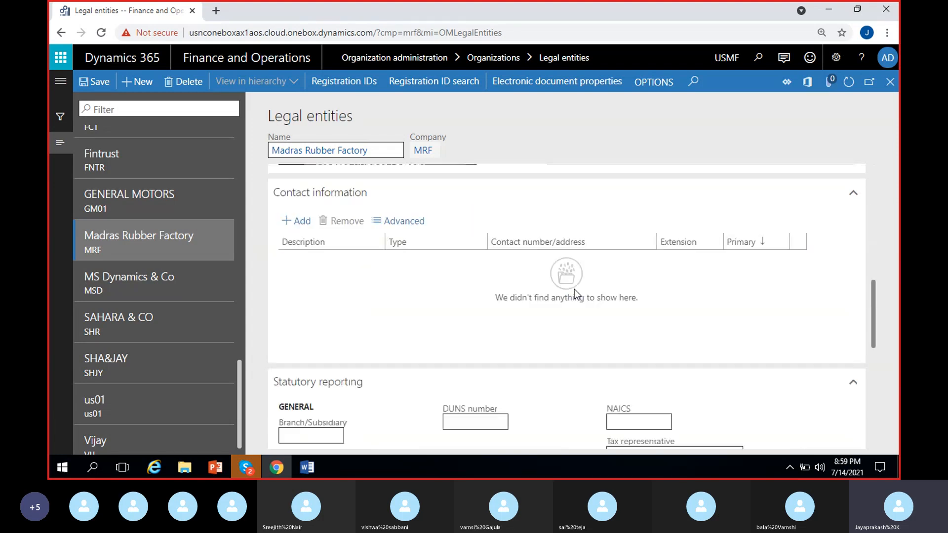
scroll(553, 318, "up", 5)
scroll(554, 319, "up", 5)
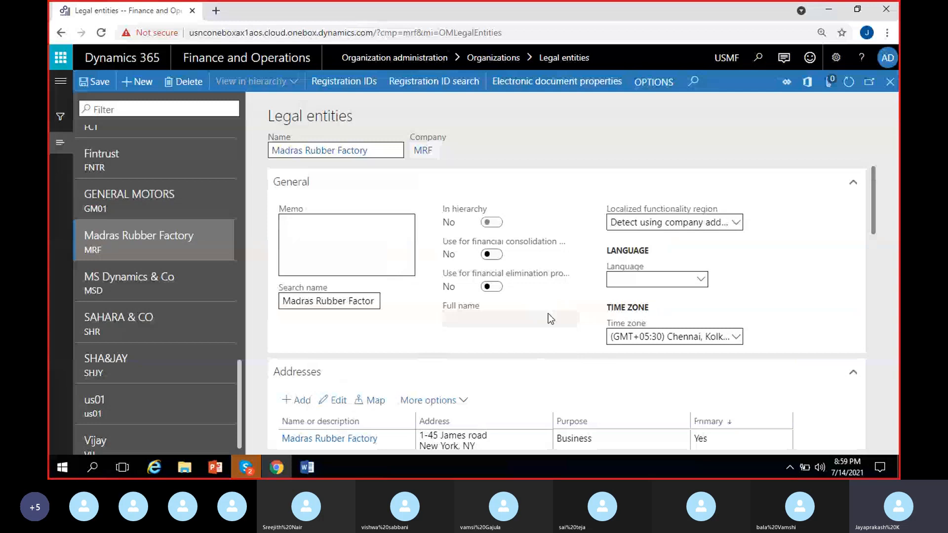
scroll(565, 344, "down", 6)
scroll(533, 340, "down", 4)
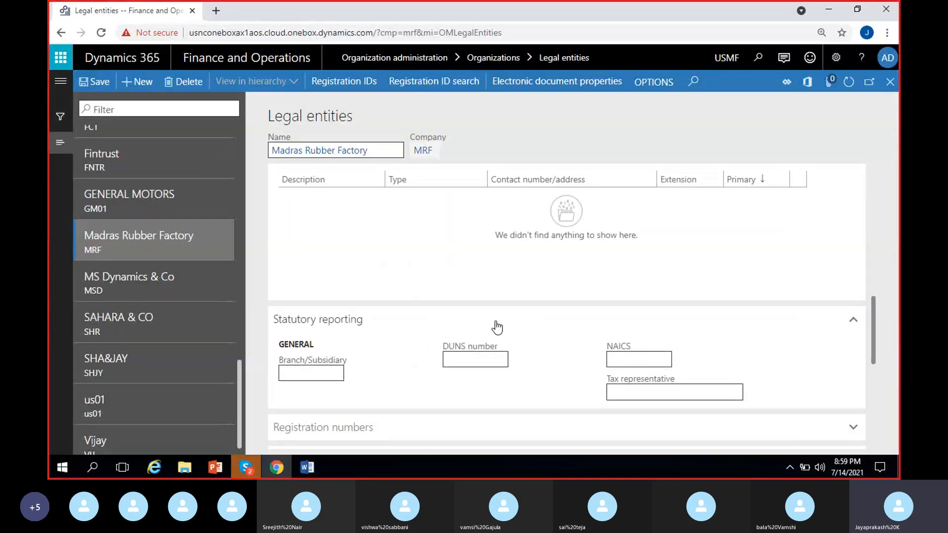
scroll(496, 327, "down", 8)
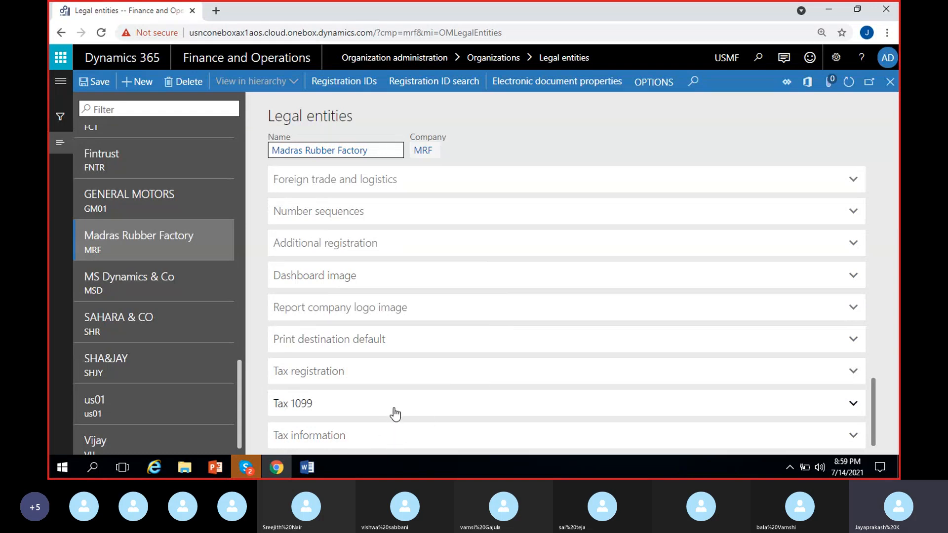
left_click(340, 280)
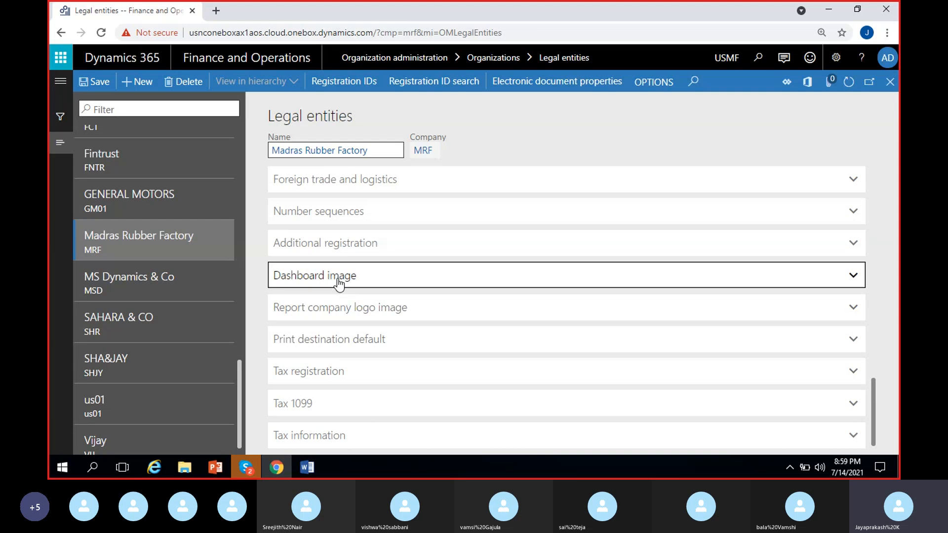
left_click(355, 281)
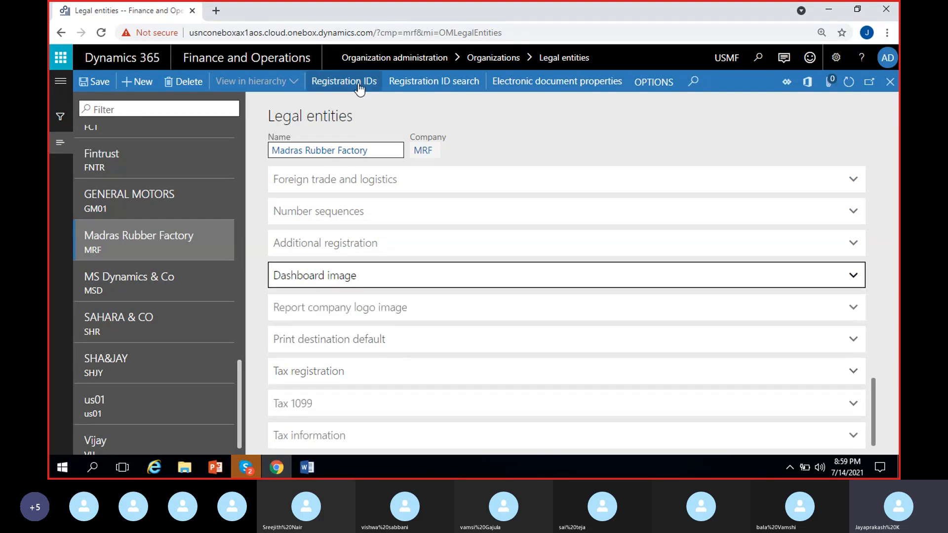
Step: Return to the General section and save the Madras Rubber Factory legal entity
scroll(468, 190, "up", 5)
scroll(468, 190, "up", 10)
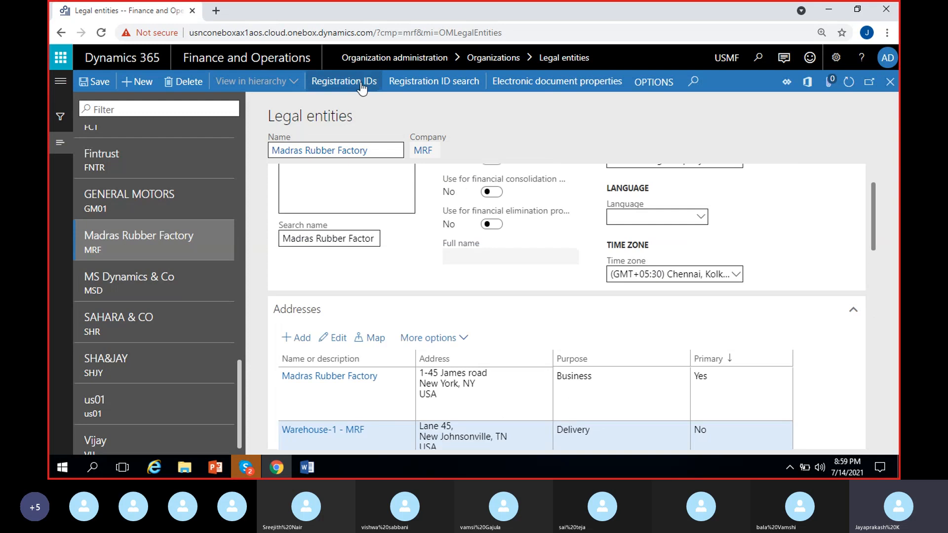
scroll(790, 190, "up", 2)
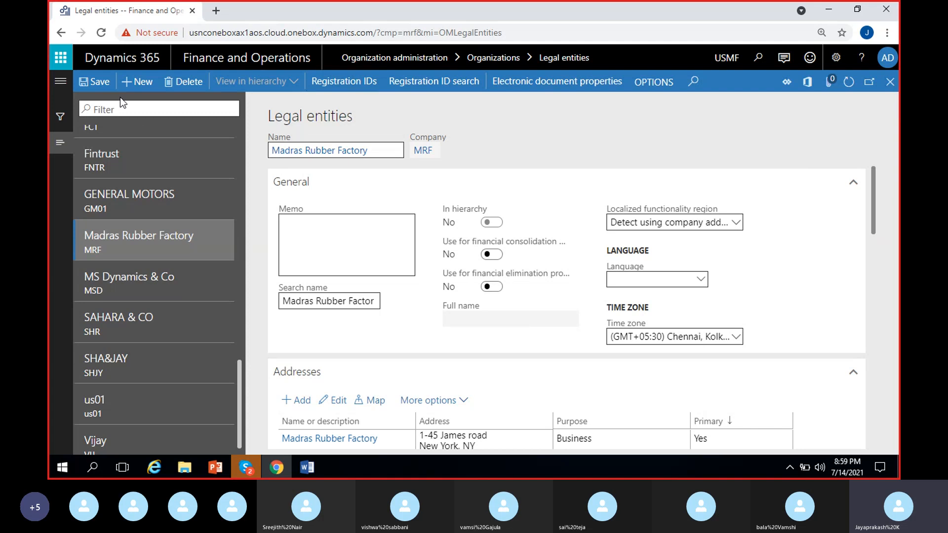
left_click(104, 83)
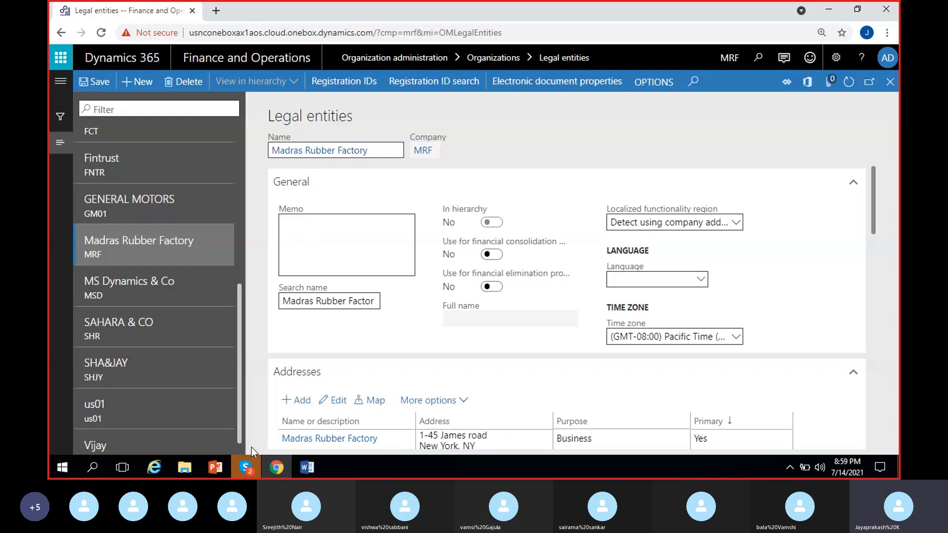
Step: Switch to the Word notes to check the Organization administration > Organization > Legal entities path, and return to Dynamics 365 in Chrome
left_click(306, 467)
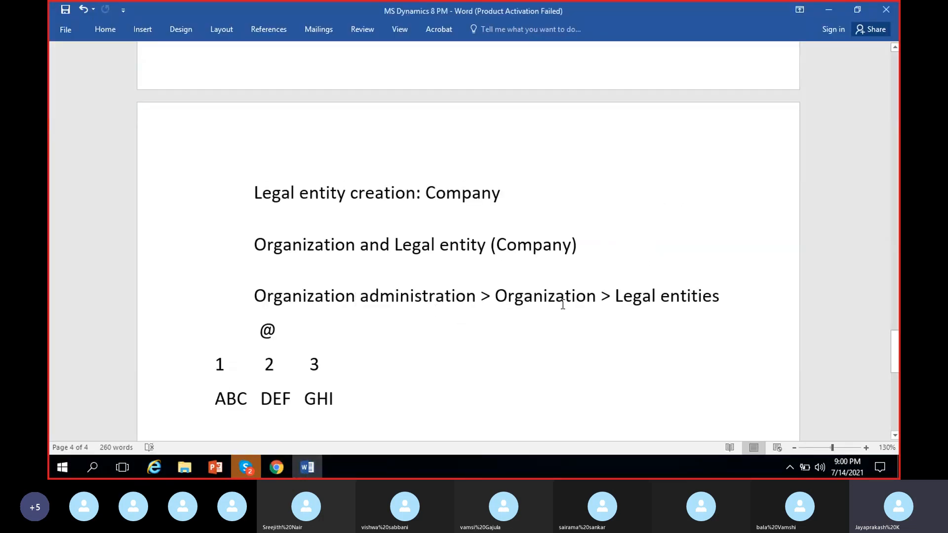
left_click(660, 298)
left_click(307, 468)
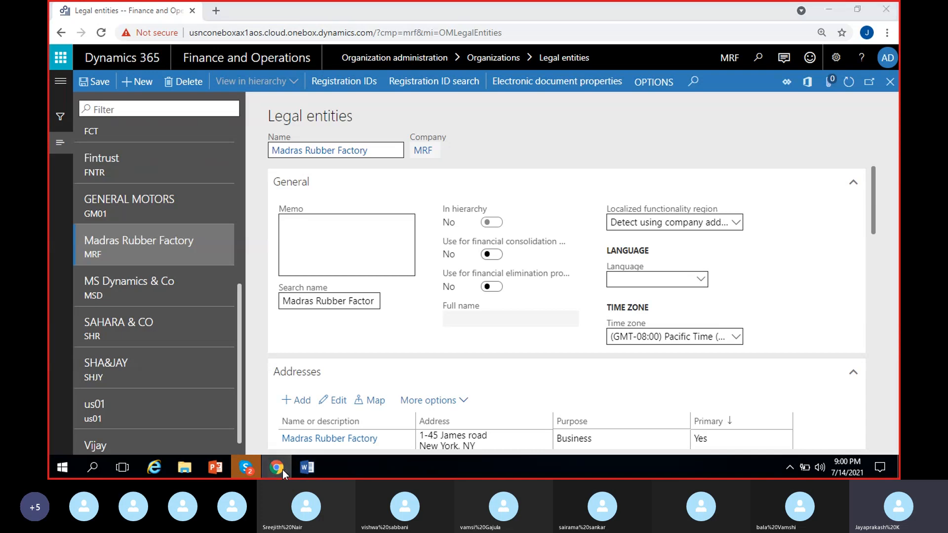
left_click(282, 470)
left_click(282, 469)
Step: Show where Legal entities sits under Organizations in the Organization administration module, and return to the Madras Rubber Factory record
left_click(61, 157)
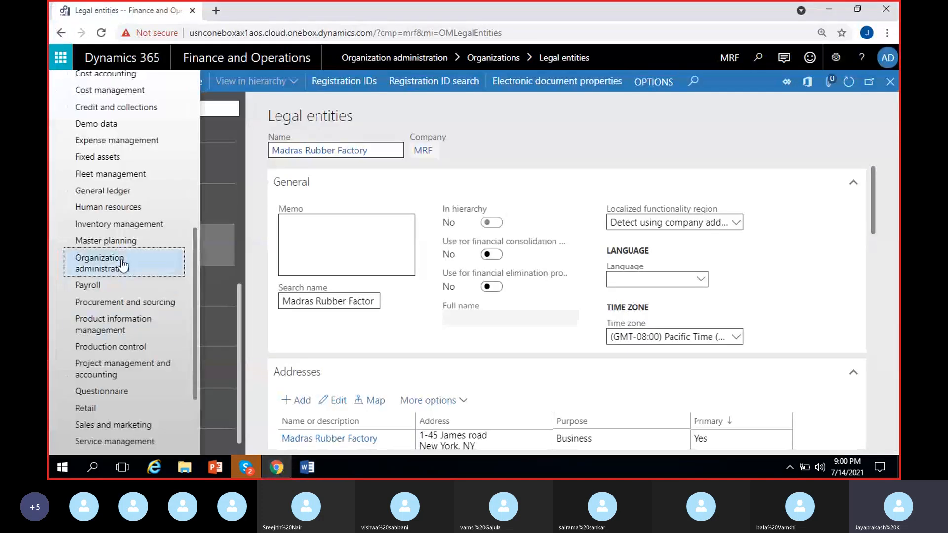
left_click(123, 267)
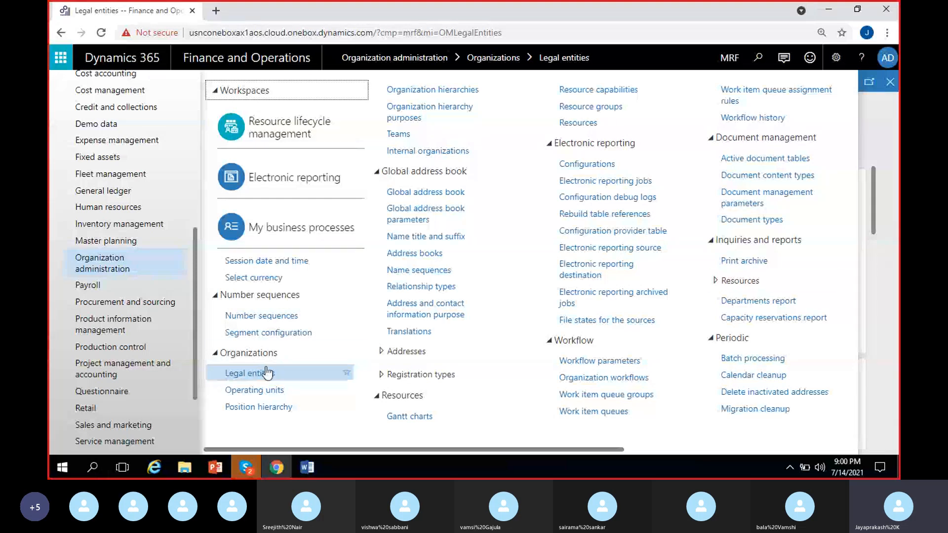
left_click(888, 269)
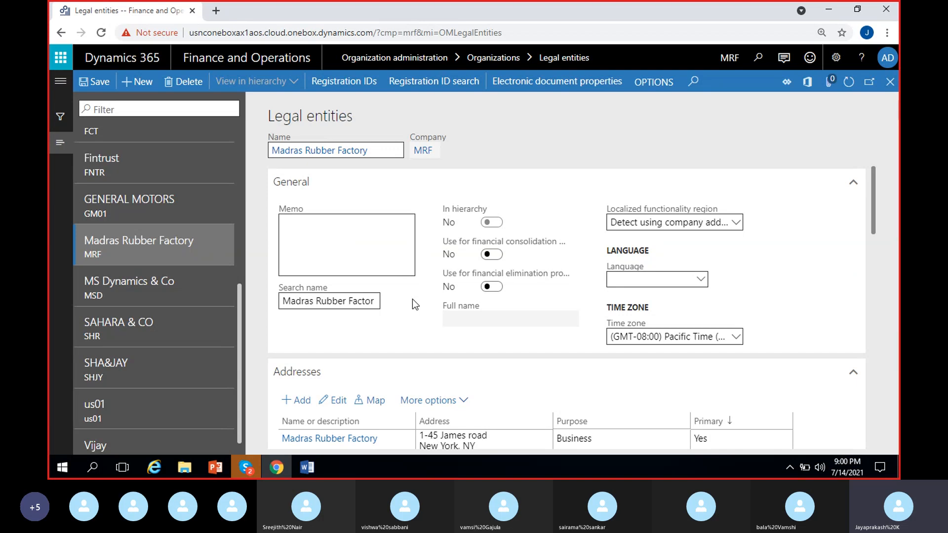
Step: Switch to the Skype call and open its additional call options
left_click(259, 469)
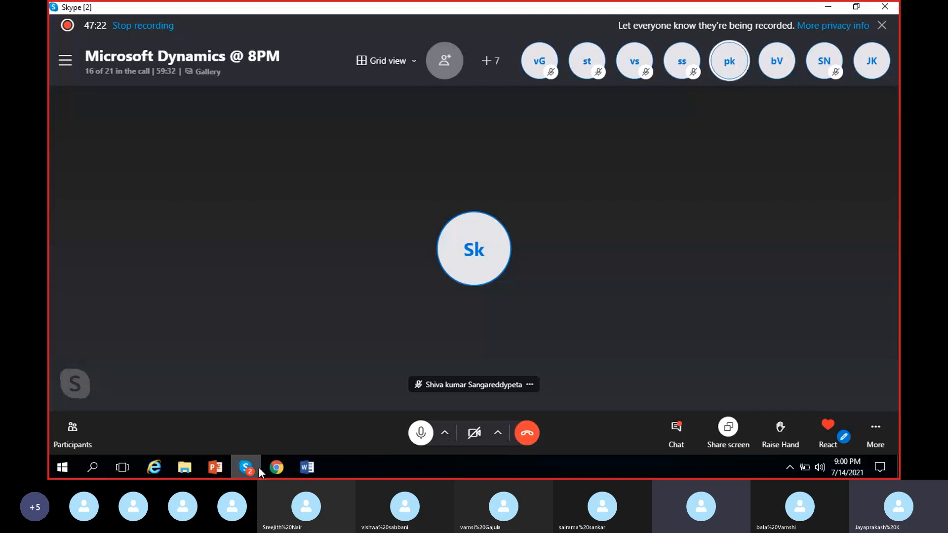
left_click(876, 427)
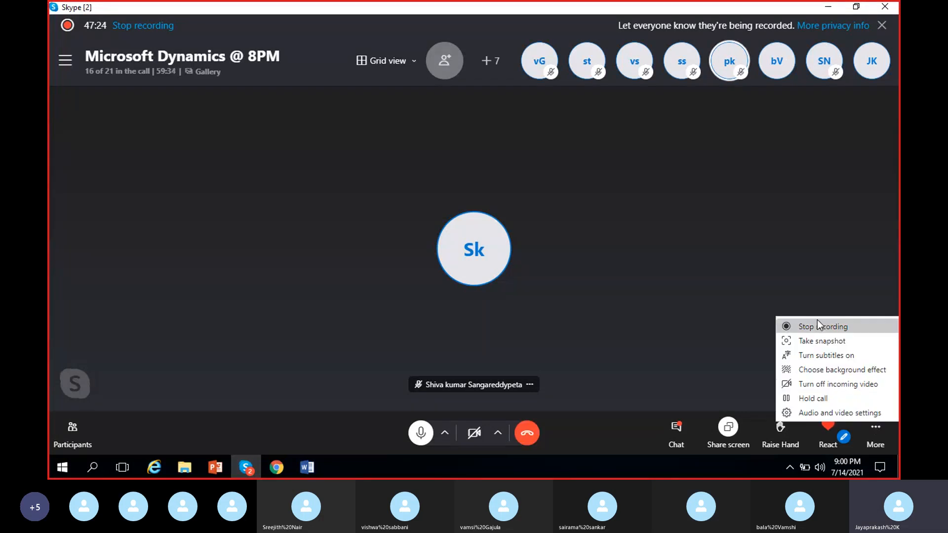